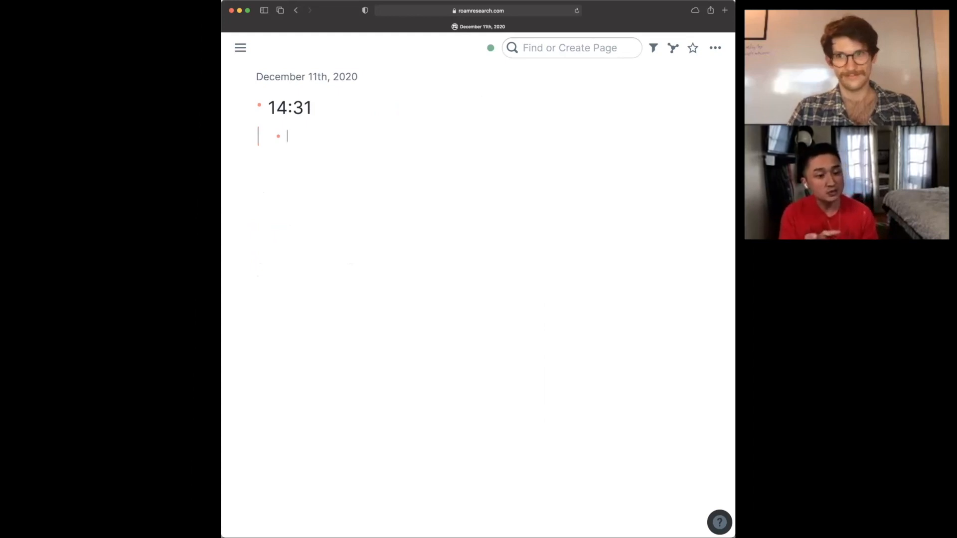
Step: Tag the empty block under 14:31 with #Fleeting Notes and add an empty nested block beneath it
key("super+Tab")
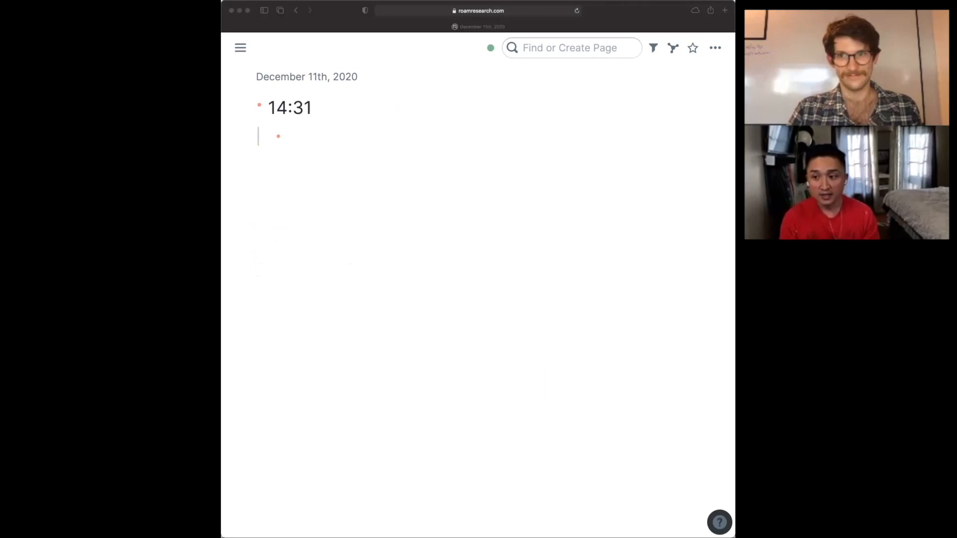
left_click(327, 132)
type("#")
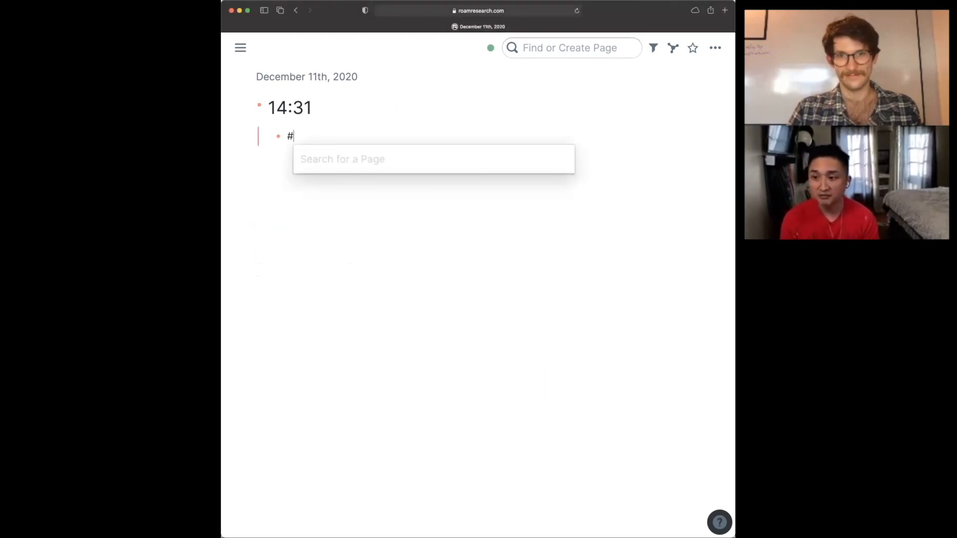
type("Fleet")
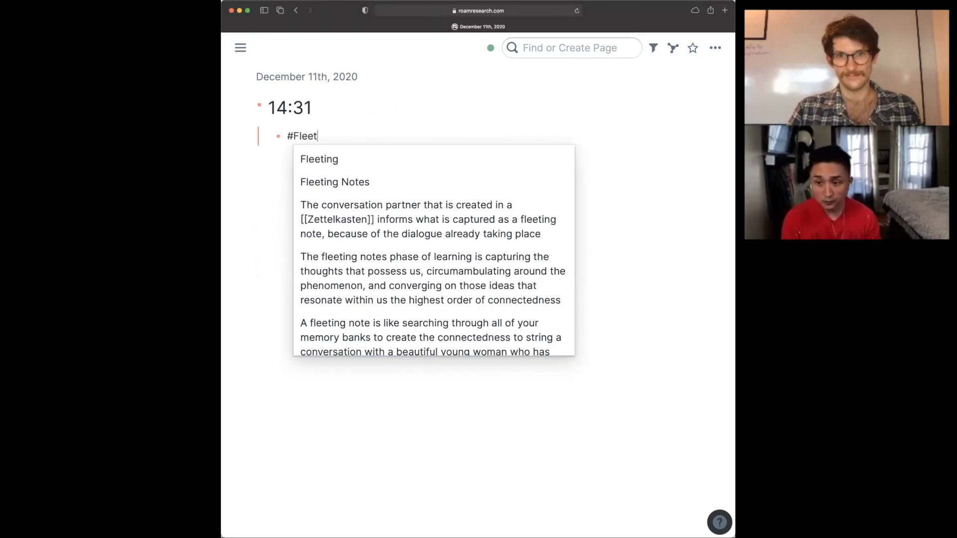
key("Down")
key("Return")
key("Return")
key("Tab")
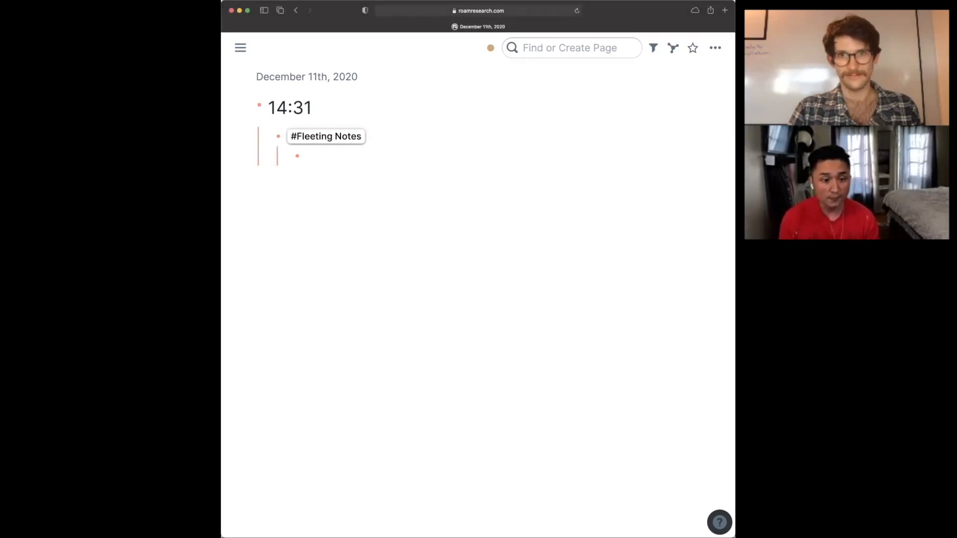
Step: Insert the dictated notes as separate blocks under #Fleeting Notes, starting with "To output to output into some sort of manuscript"
key("super+Tab")
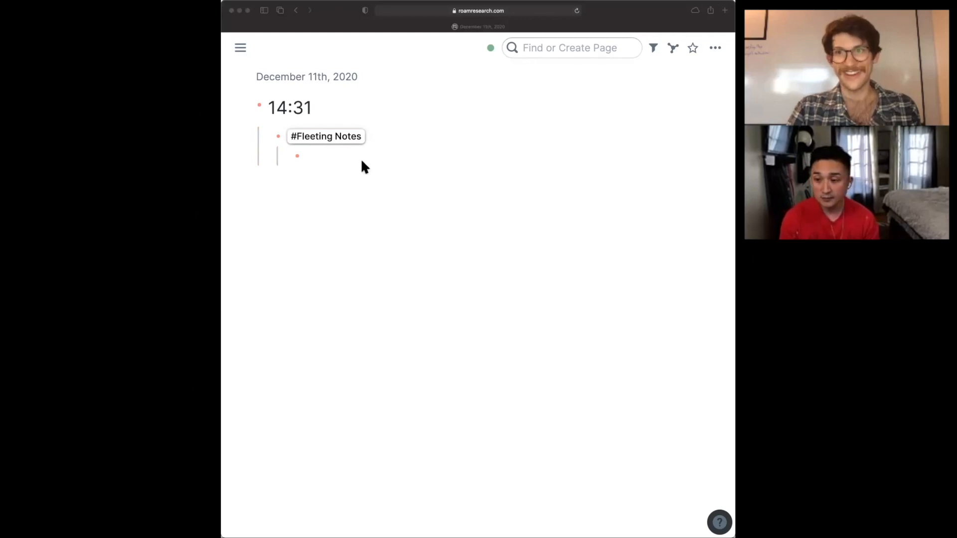
left_click(339, 155)
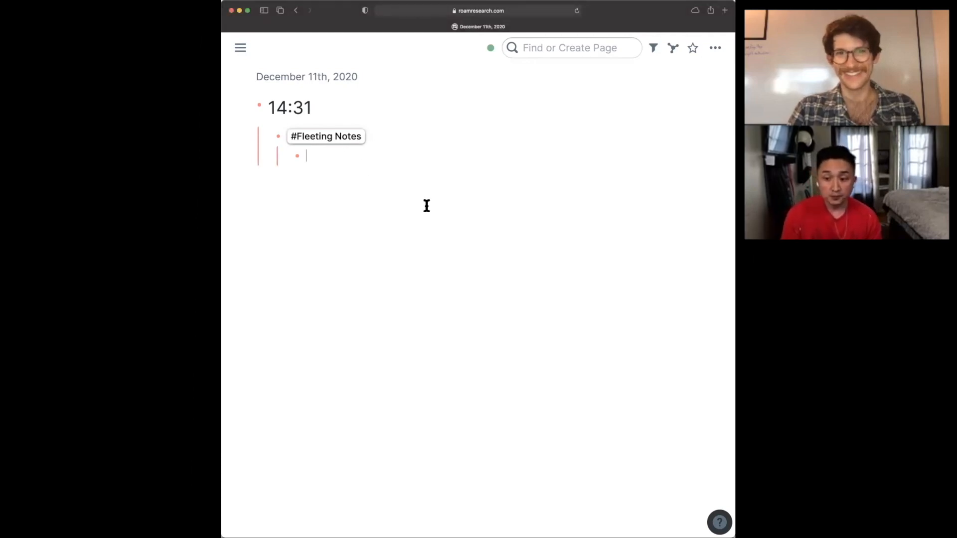
type("To output to output into some sort of manuscript is a, is a is a way to reduce the complexity that's found in the zettelkasten by trimming the fat by melting the blocks or or chipping away at the ice until you're able to sort of form it in a way that you desire. And it's the same idea. It's, it's reducing the complexity, that's inherently found from the crystallization and bringing it forward in a linear fashion is is a sort of what like a fire hose through a straw. And if we understand that. Then we also understand that the complexity is inherent in the system means that we have to approach things in a way under or I'm getting at with this. I think really what I'm getting at is how do you prevent. How do you prevent this complexity from becoming a maze of just disparate ideas and thoughts that are barely connected? And I feel like if there is an baked-in index. That allows for these jumps and there's also the daily notes page will orient you to the time and space of when these notes were created. And the evolution of that. It creates this fourth dimension of time that allows for this five point triangulation of your exact location within the zettelkasten at all times. And then what happens is, then we are oriented to our location. It means we are, we always know where we are in this in this prolific amount of notes. That is full of complexity wow that's interesting. And as long as we can coordinate and we can orient ourselves to our location, then we can move freely, trusting in that system, which is the most interesting thing.")
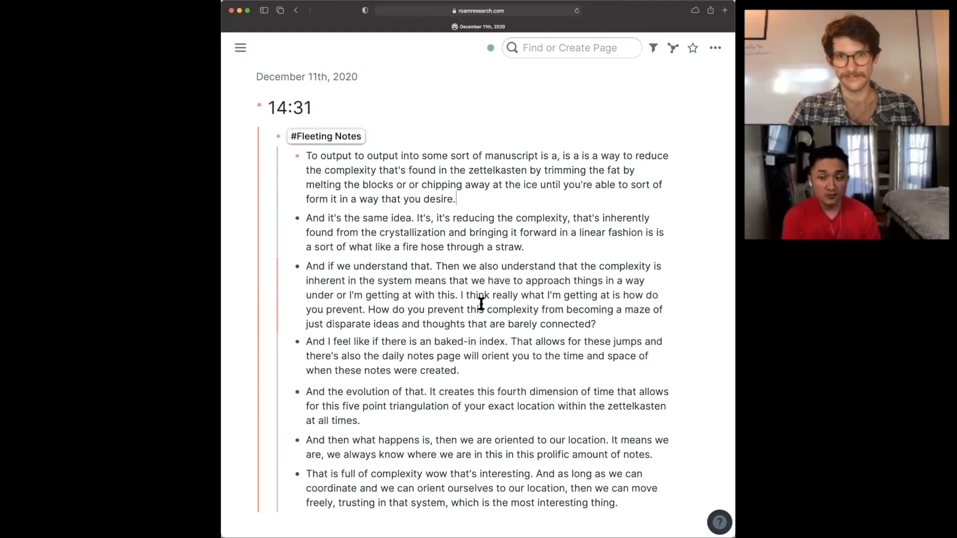
Step: Look over the dictated notes, and collapse and re-expand the #Fleeting Notes block
scroll(481, 303, "down", 2)
scroll(509, 234, "up", 2)
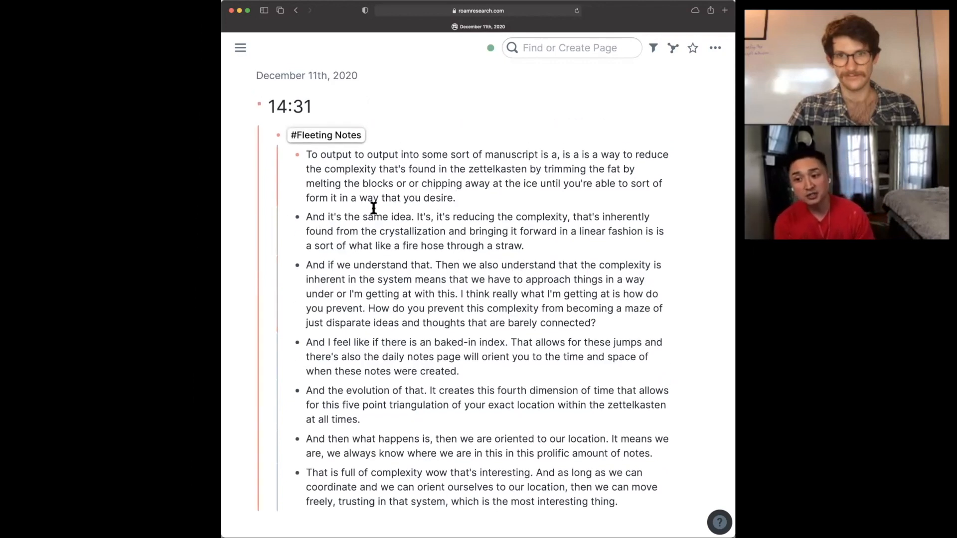
scroll(331, 186, "down", 2)
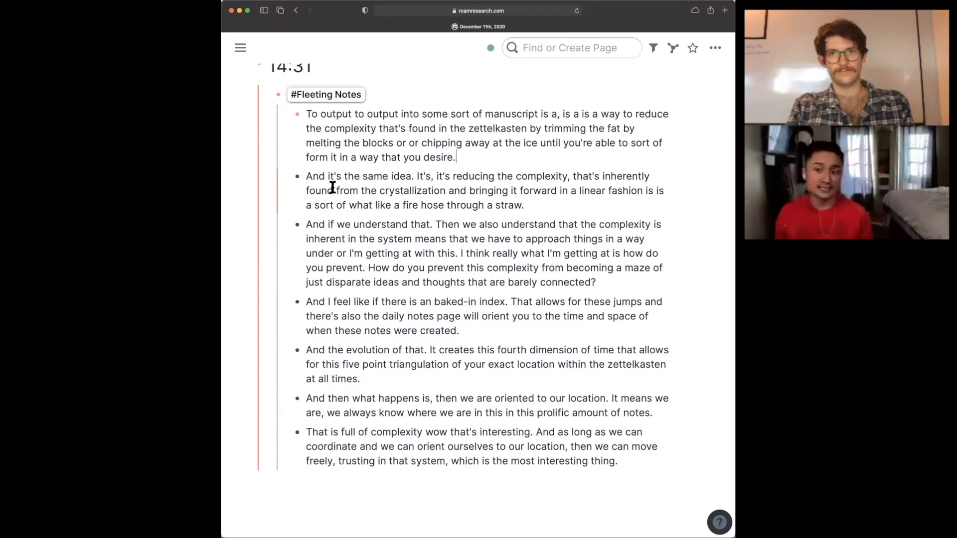
left_click(497, 337)
left_click_drag(625, 464, 313, 143)
left_click(572, 431)
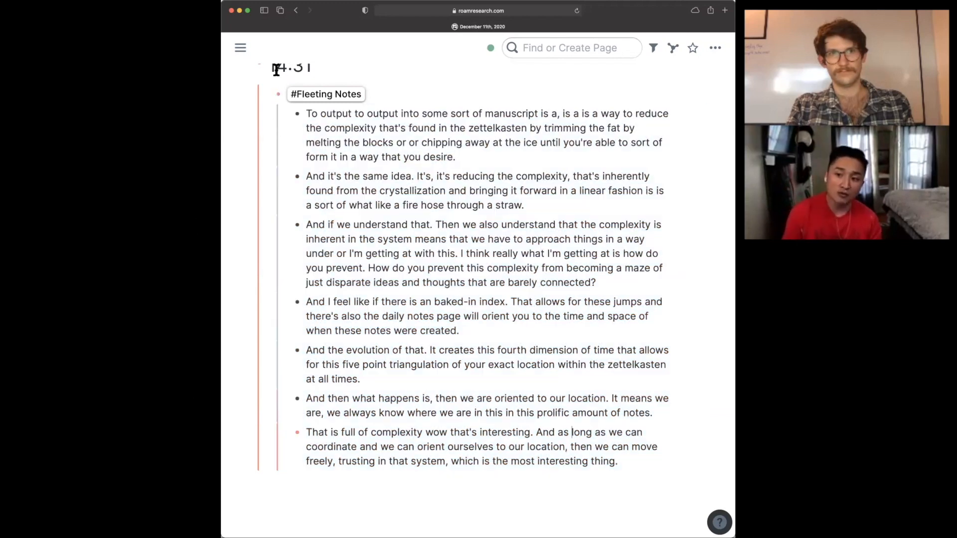
scroll(400, 267, "up", 2)
left_click(268, 138)
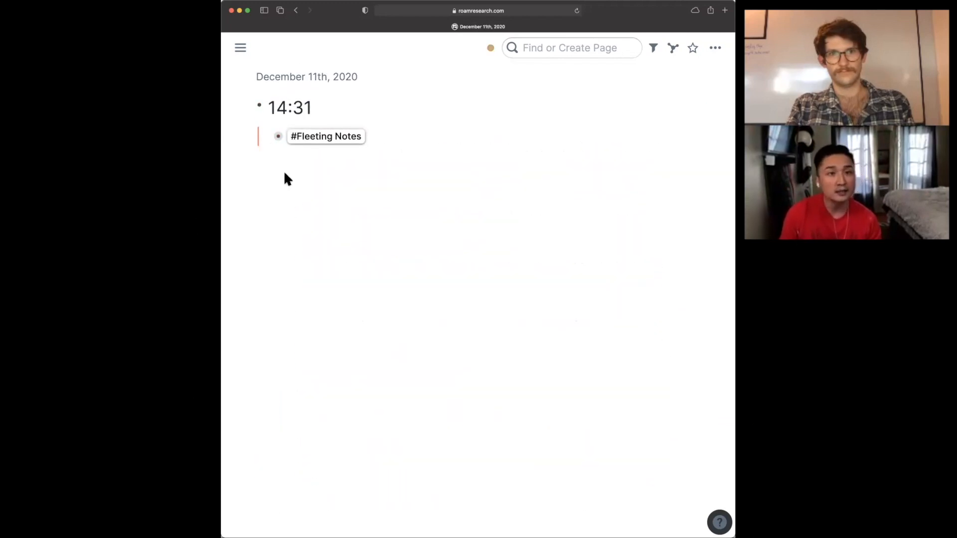
left_click(267, 138)
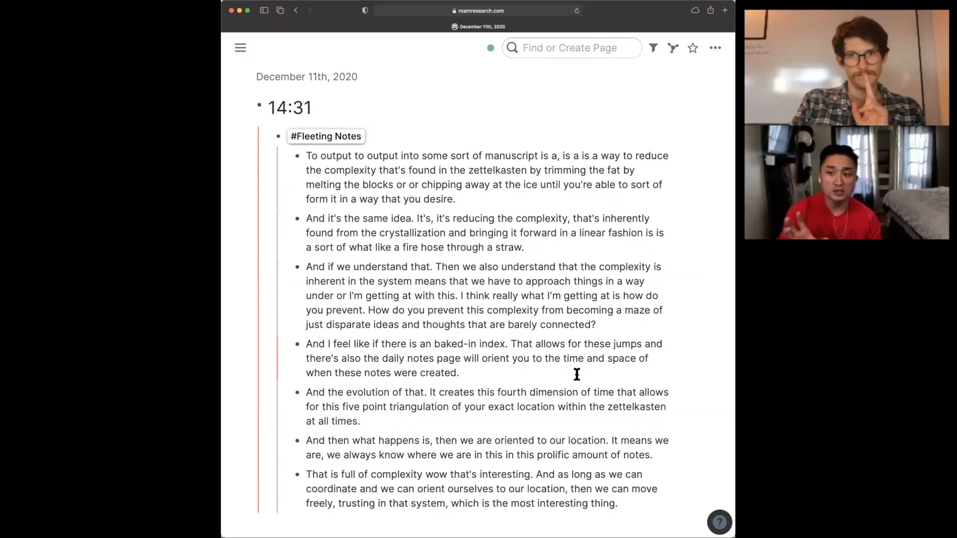
Step: Add an empty nested block beneath the first note, which ends with "in a way that you desire"
scroll(575, 373, "down", 1)
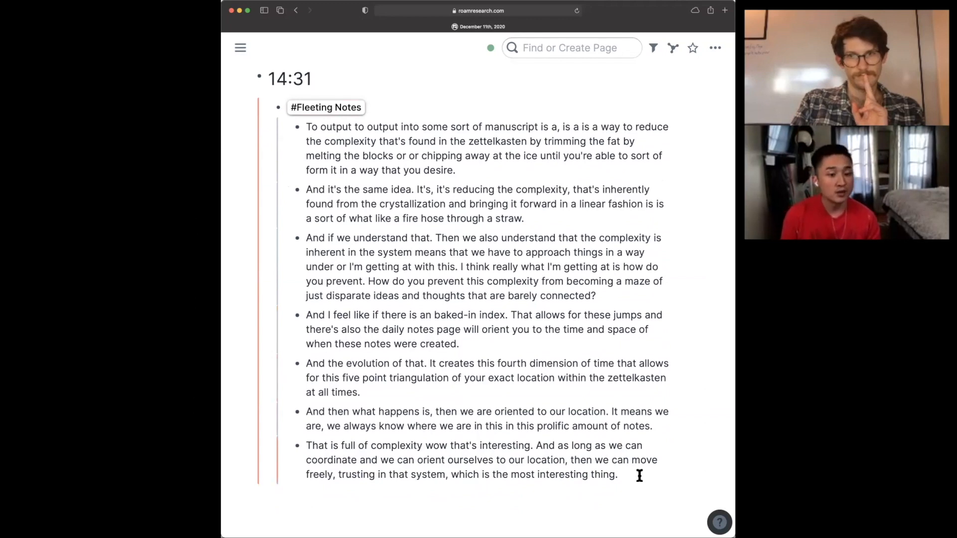
left_click(503, 174)
key("Return")
key("Tab")
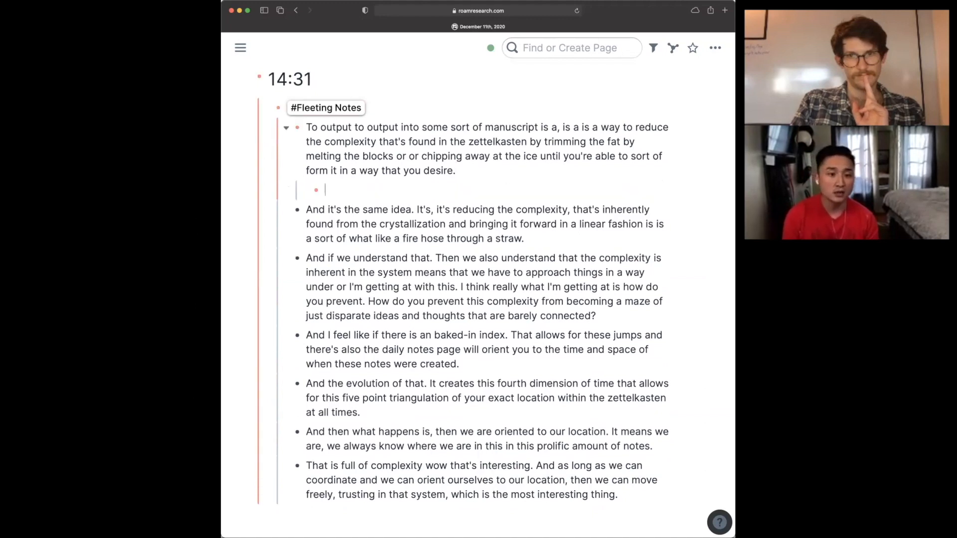
Step: Replace all notes under #Fleeting Notes with the elaborated version that has follow-up thoughts nested beneath each dictated note
key("super+Tab")
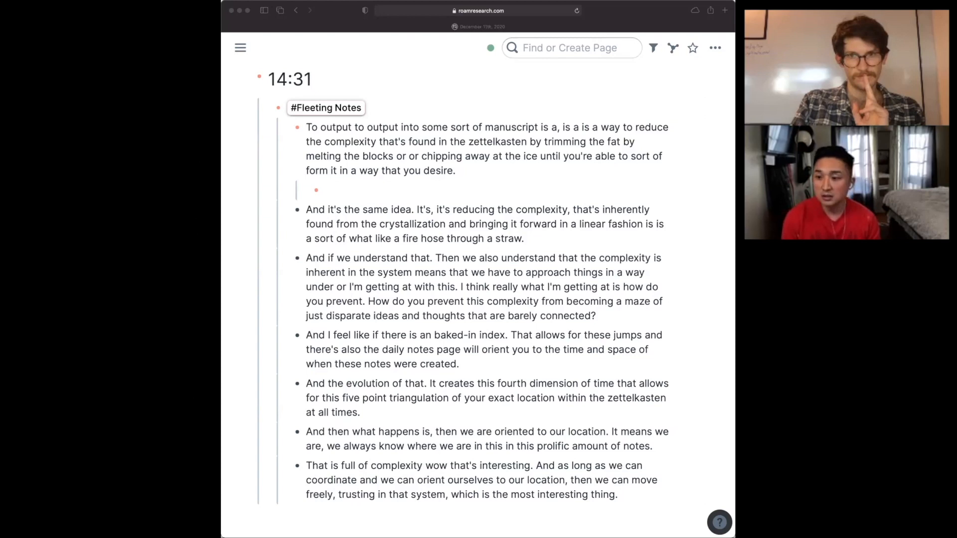
left_click(314, 211)
left_click_drag(306, 127, 699, 470)
key("BackSpace")
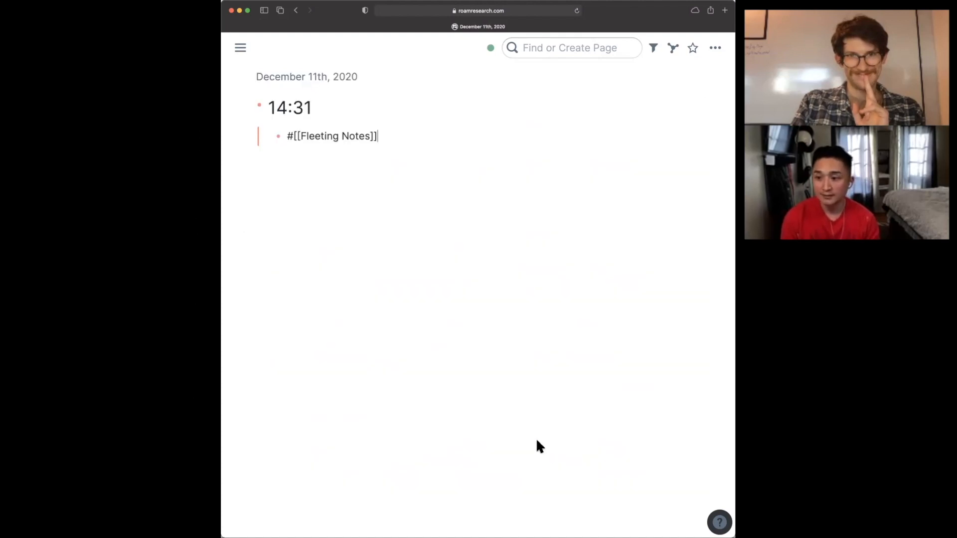
key("Return")
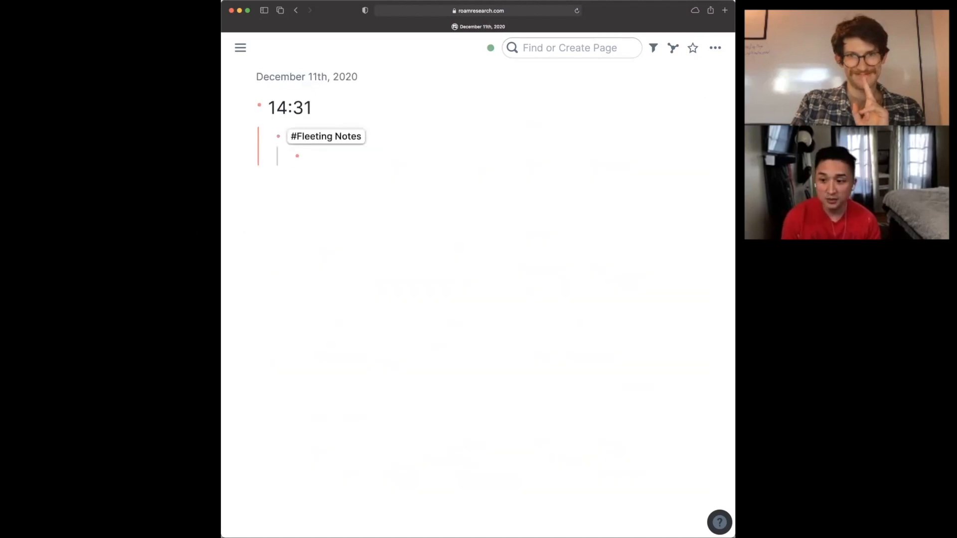
key("super+z")
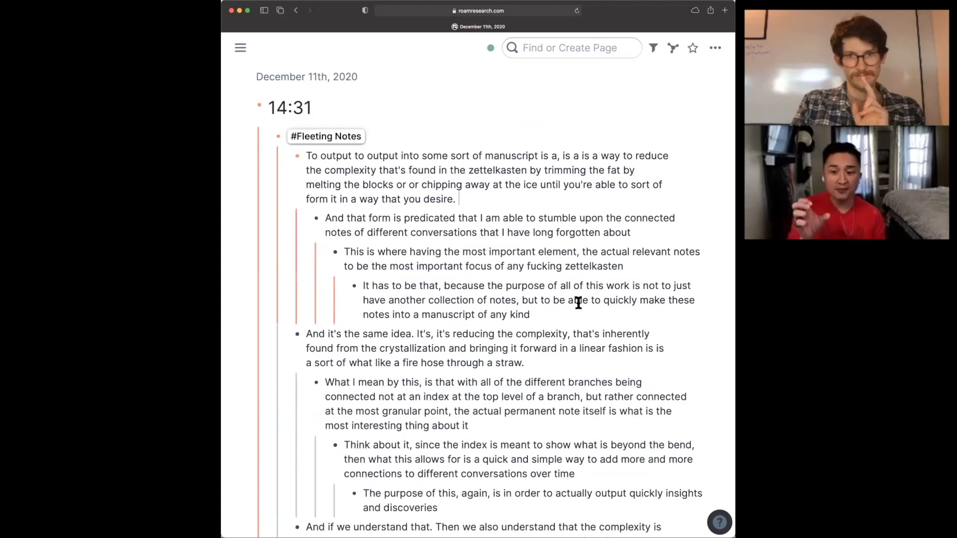
Step: Read through the elaborated fleeting notes, examining how the follow-up thoughts are nested beneath each dictated note
left_click_drag(560, 314, 352, 183)
left_click(508, 238)
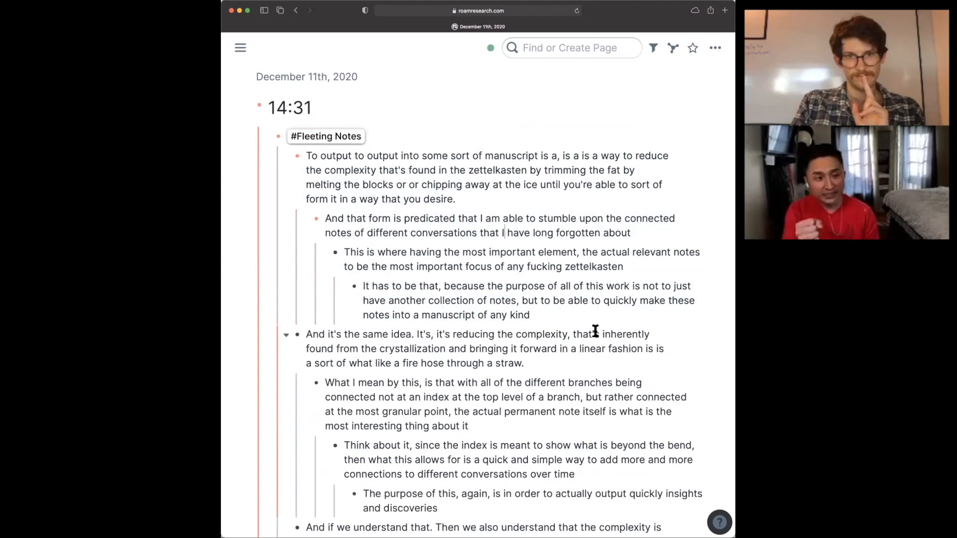
scroll(595, 331, "down", 2)
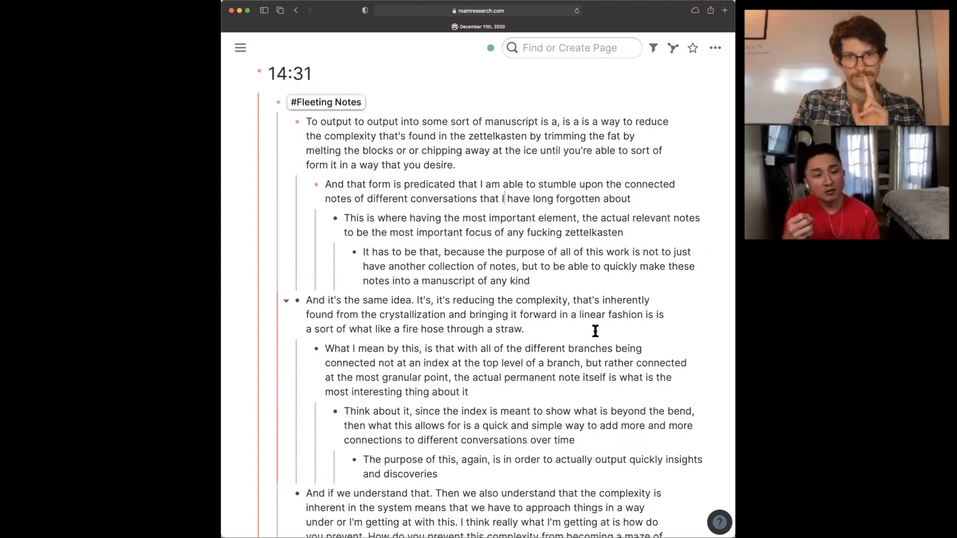
scroll(596, 331, "down", 8)
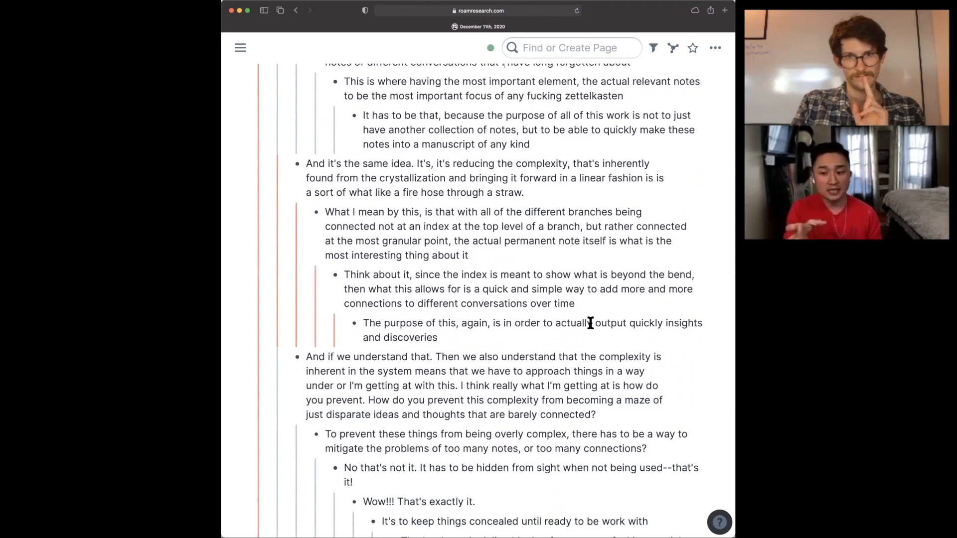
scroll(590, 323, "down", 7)
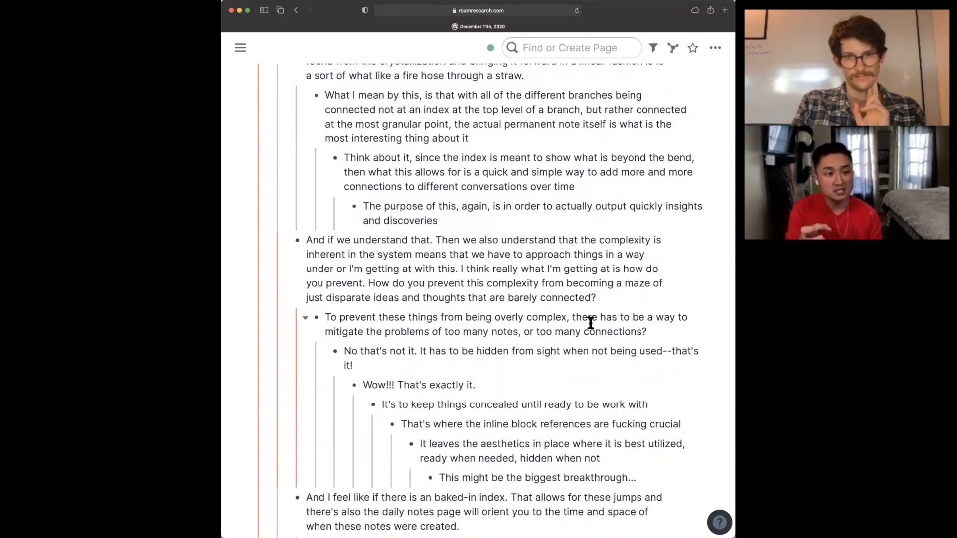
scroll(590, 323, "down", 2)
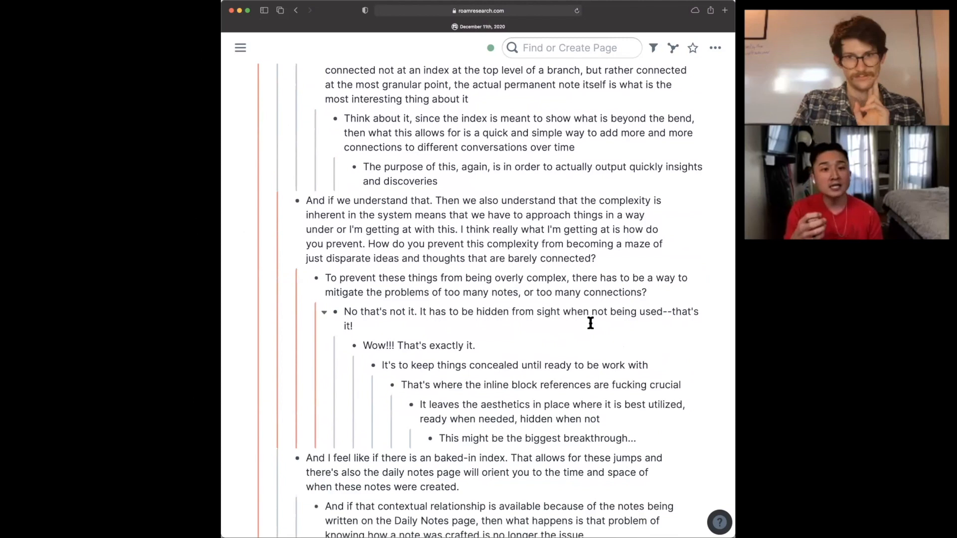
scroll(590, 323, "down", 2)
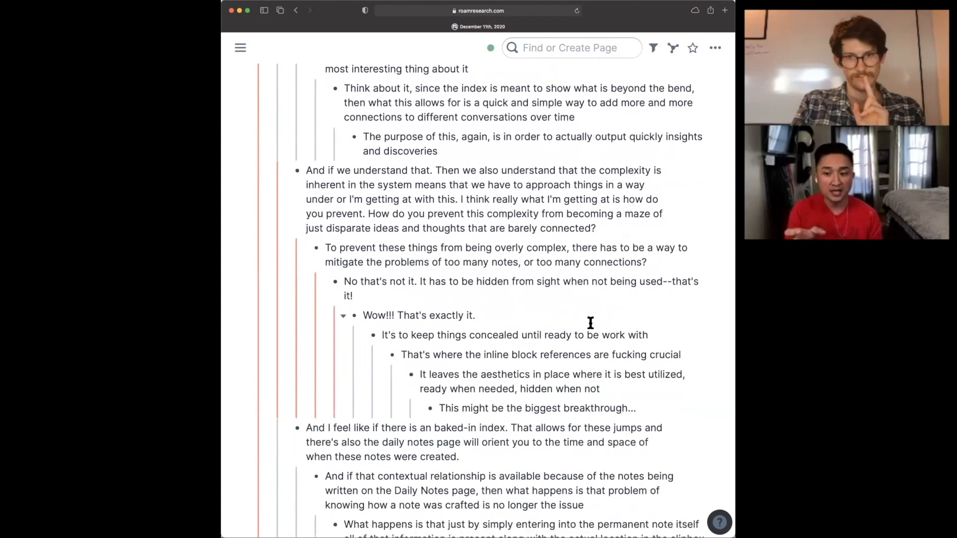
scroll(590, 323, "down", 7)
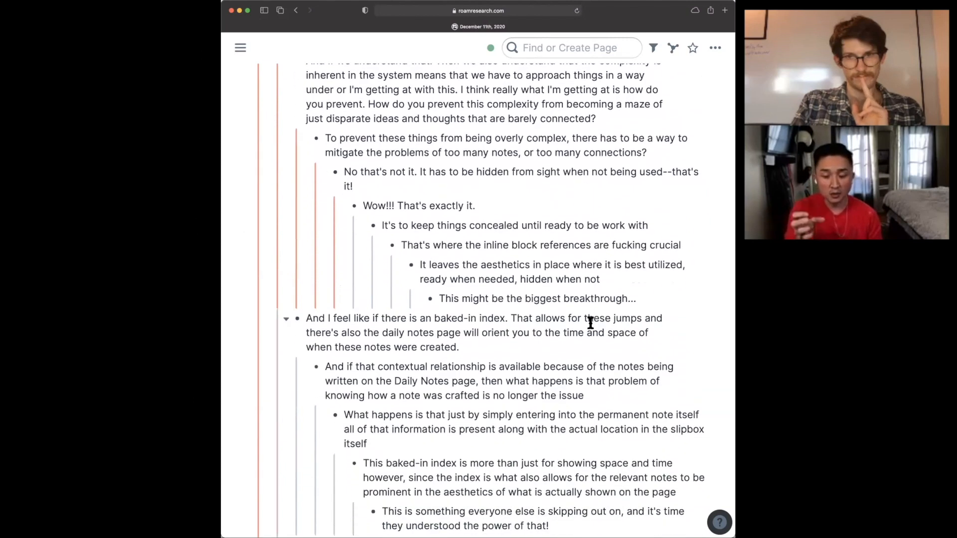
scroll(591, 324, "down", 17)
scroll(590, 323, "down", 18)
scroll(590, 323, "down", 5)
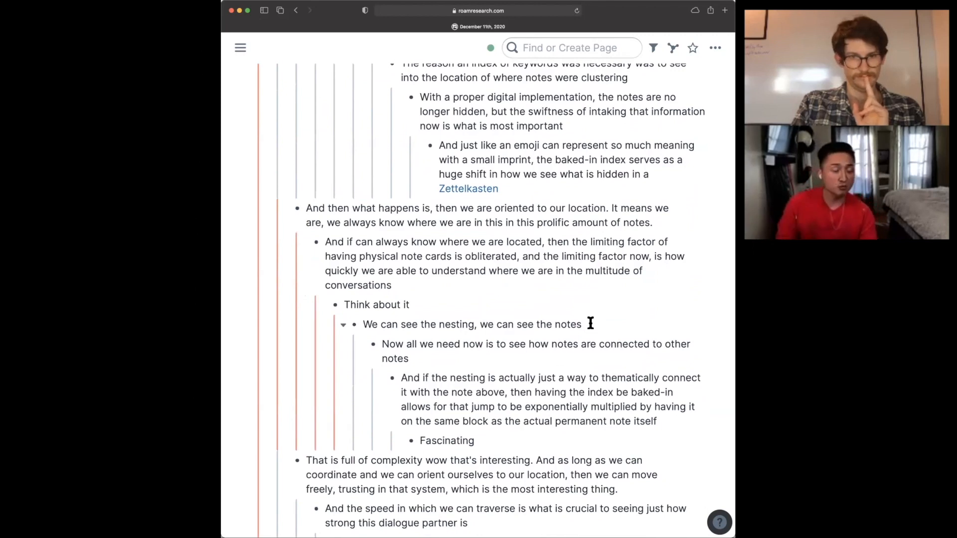
scroll(590, 323, "down", 3)
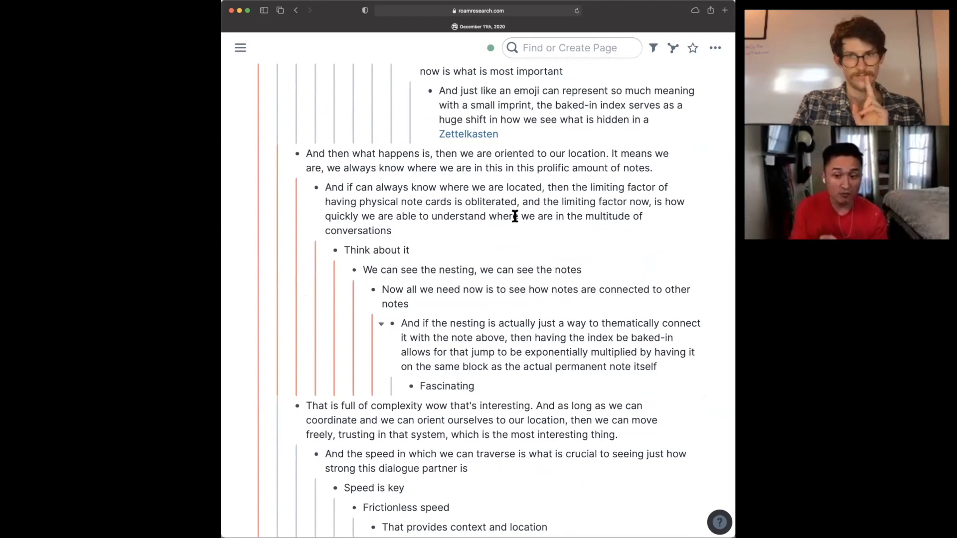
scroll(573, 364, "down", 3)
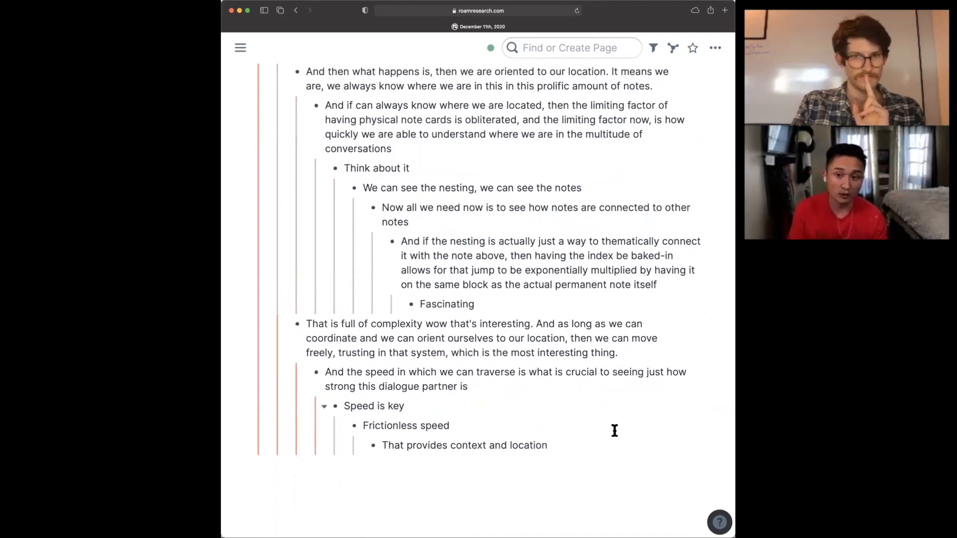
scroll(616, 429, "up", 5)
scroll(617, 429, "up", 10)
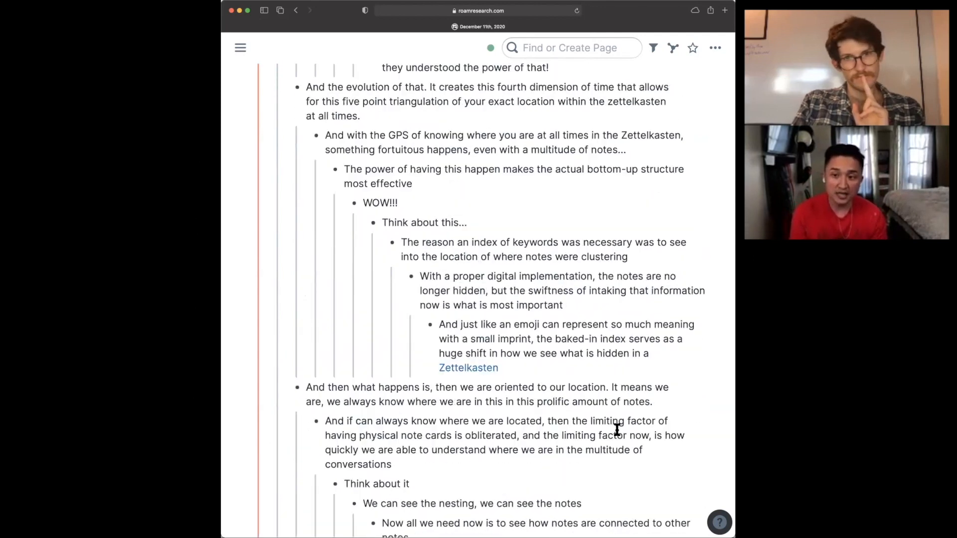
scroll(565, 379, "up", 10)
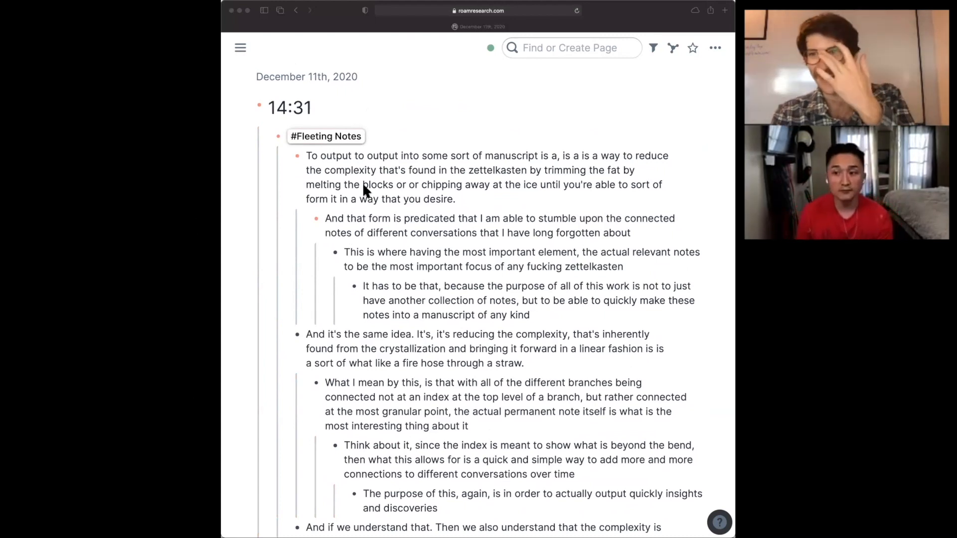
Step: Zoom into the #Fleeting Notes block to view it as its own page, and leave text editing
left_click(278, 136)
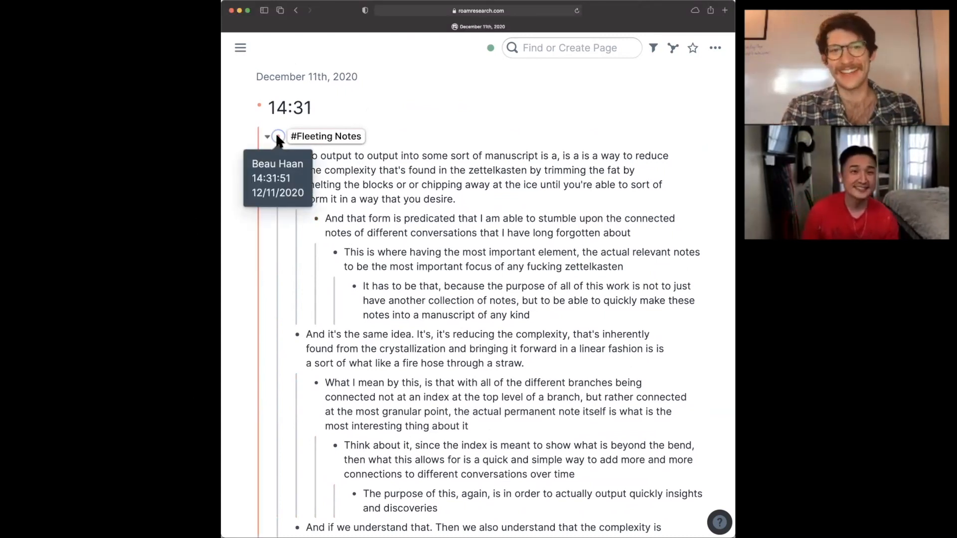
left_click(278, 136)
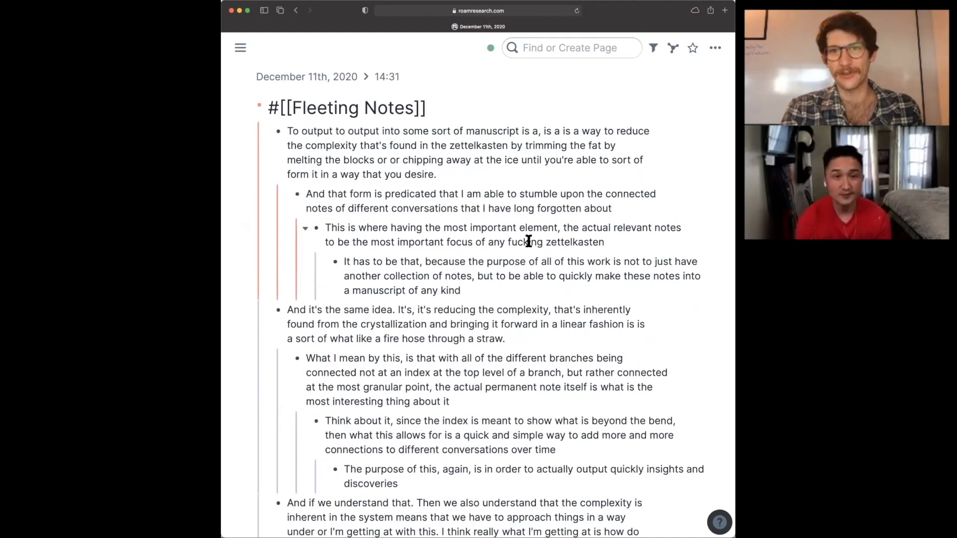
key("Escape")
key("Escape")
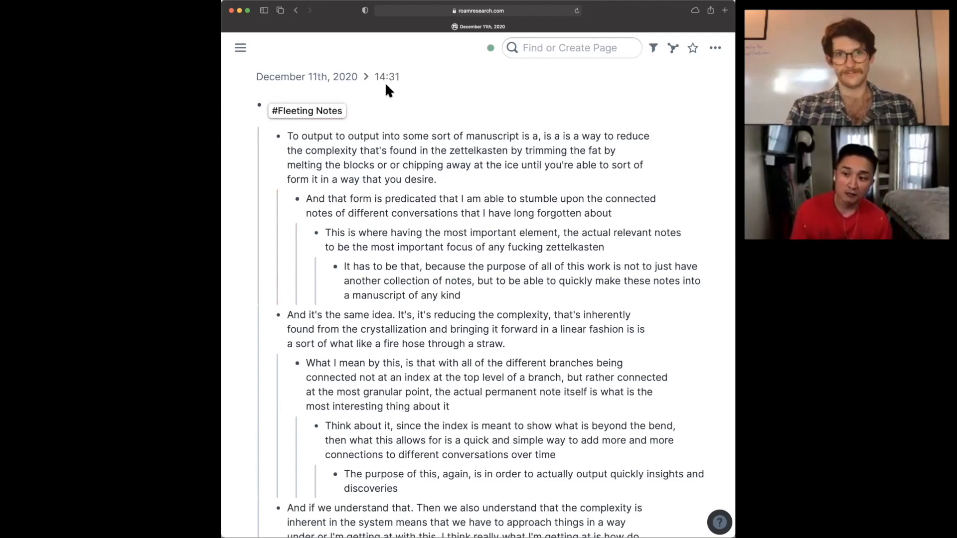
Step: Return to the 14:31 block view, and fold and unfold the notes under #Fleeting Notes
left_click(269, 137)
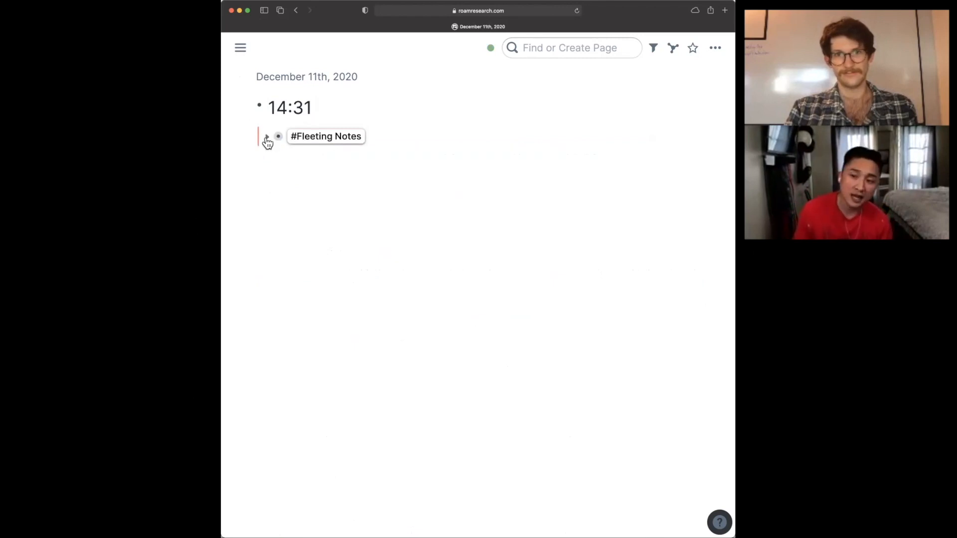
left_click(268, 137)
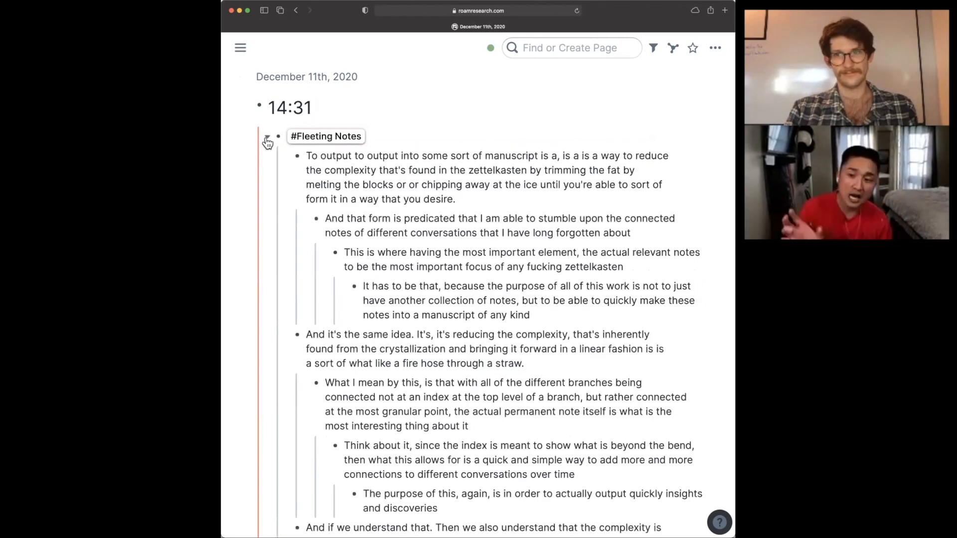
Step: Collapse and re-expand the #Fleeting Notes block, and glance over the nested notes inside it
left_click(267, 138)
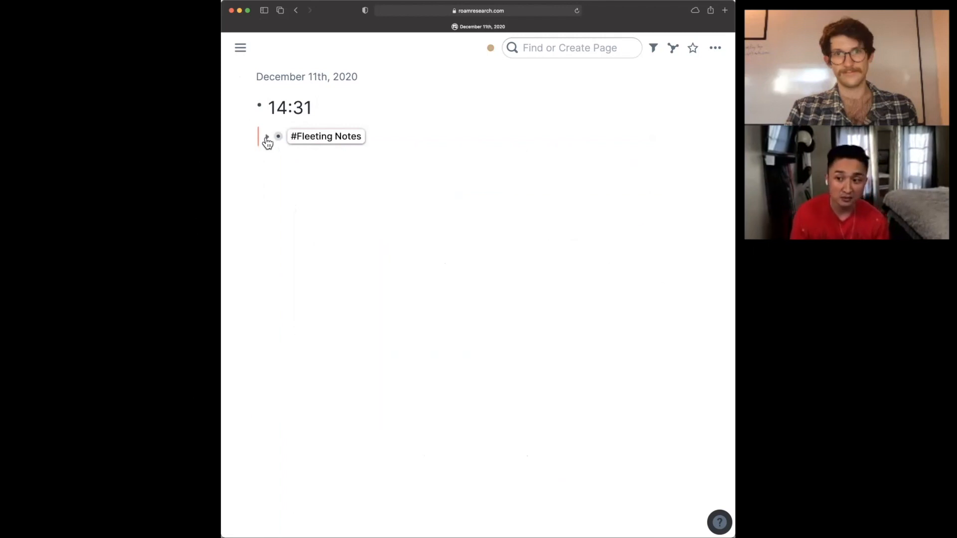
left_click(267, 138)
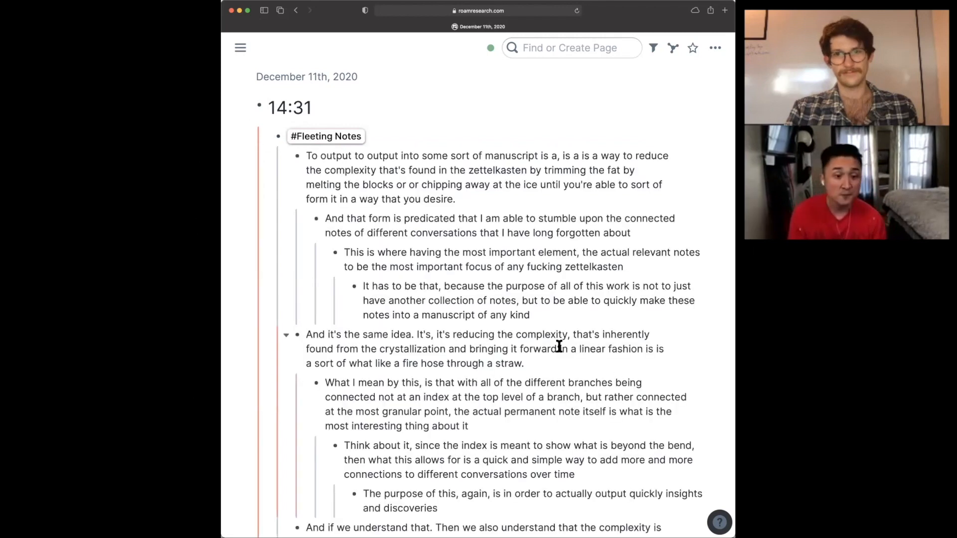
scroll(559, 347, "down", 2)
scroll(559, 344, "up", 2)
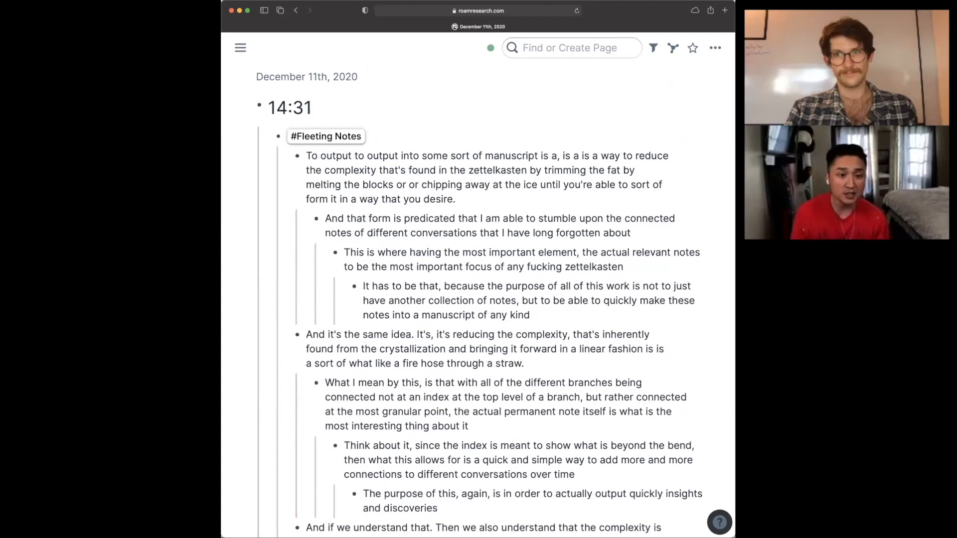
Step: Append to the #Fleeting Notes block the summary sentence running from "Having a baked-in index at the block level" to "from location to speed"
key("super+Tab")
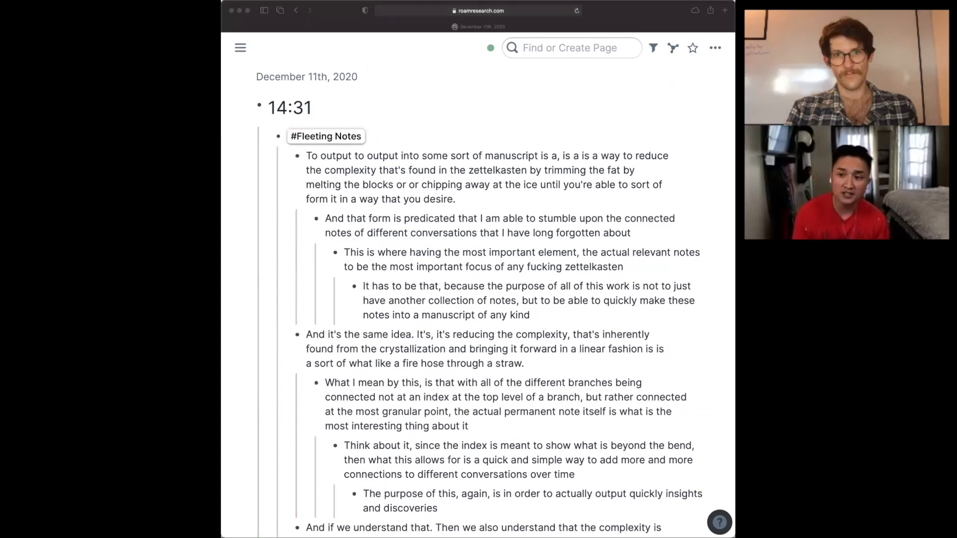
left_click(466, 136)
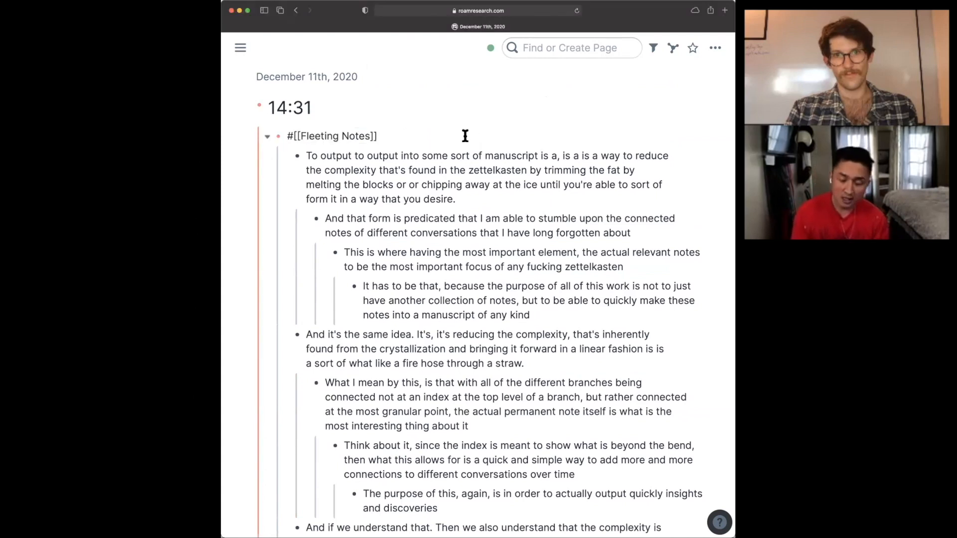
type("Having a baked-in index at the block level allows for aesthetic simplicity, but with this change in approach for the digital realm the limiting factor moves from location to speed")
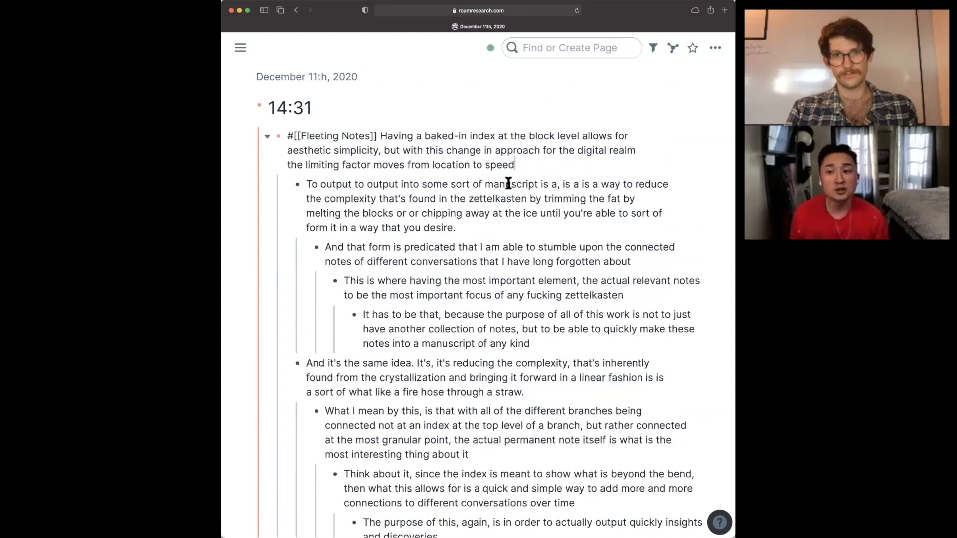
key("Escape")
key("Escape")
Step: Highlight the summary sentence beside the #Fleeting Notes tag, and collapse and expand the nested notes beneath it
left_click_drag(396, 131, 383, 133)
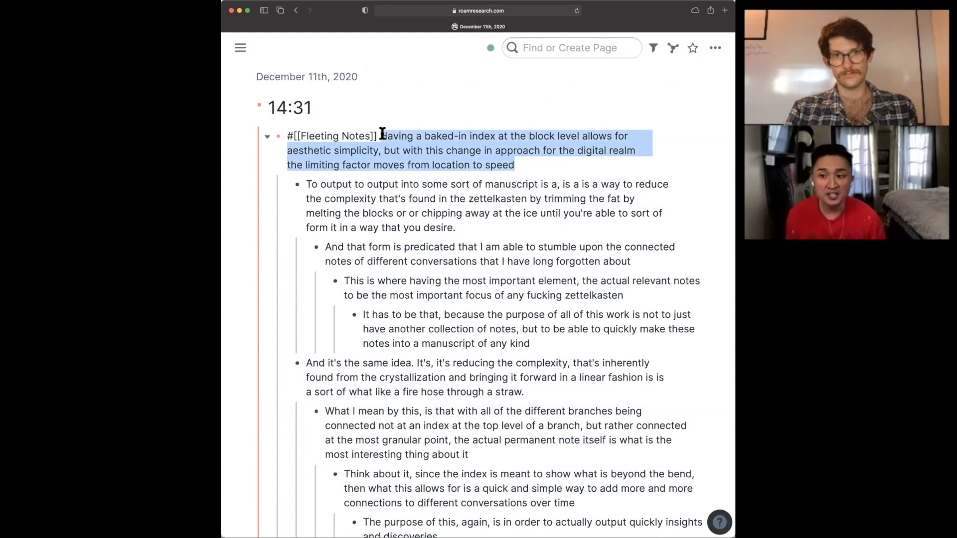
left_click(268, 141)
left_click(268, 142)
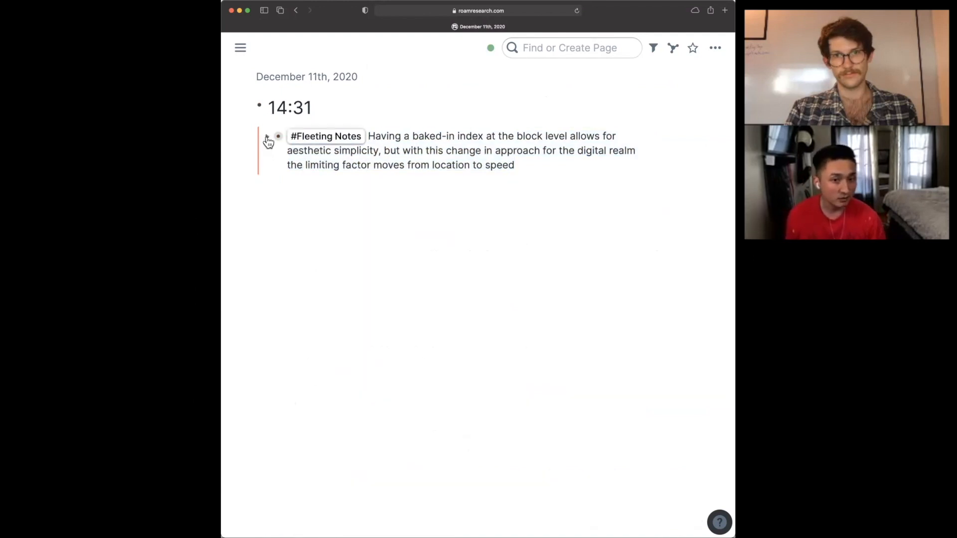
left_click(268, 142)
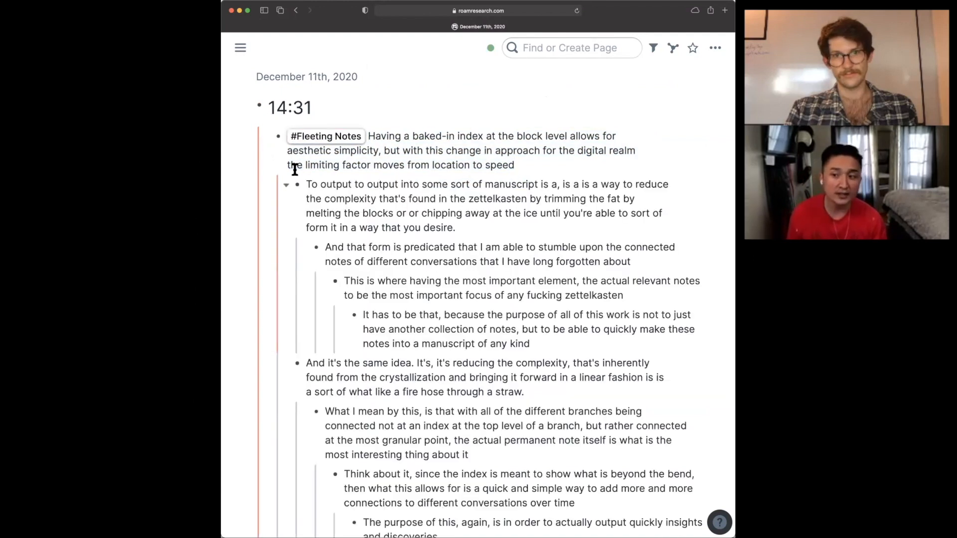
left_click(268, 142)
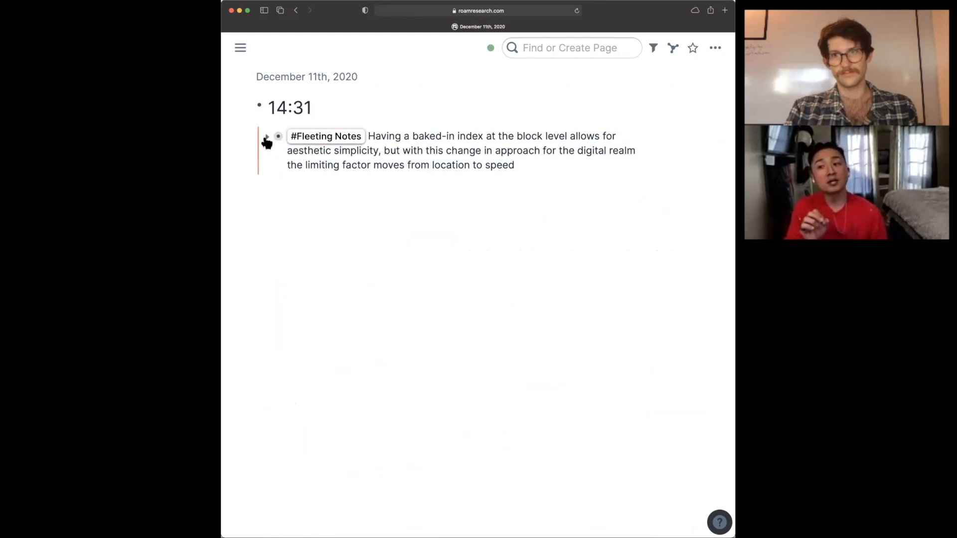
left_click(267, 142)
left_click(266, 142)
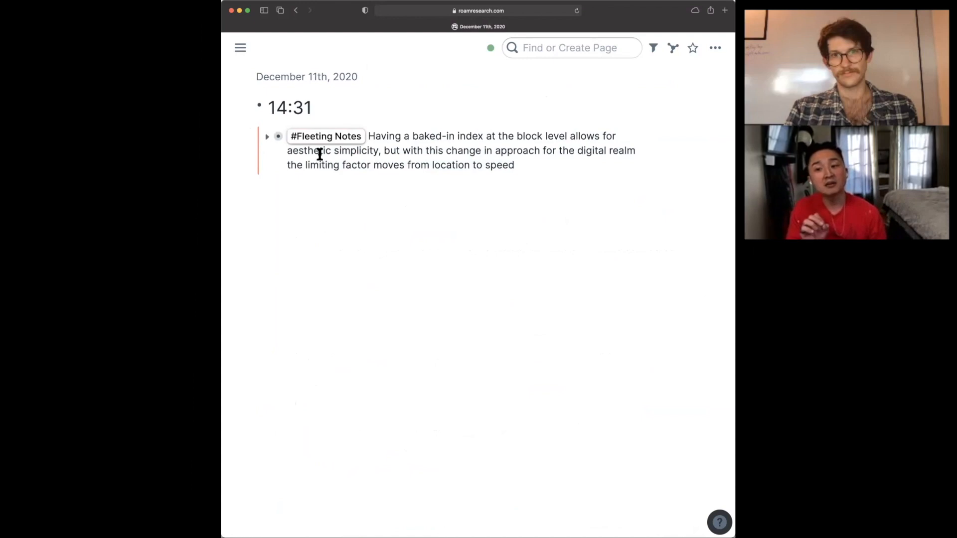
left_click_drag(523, 164, 378, 136)
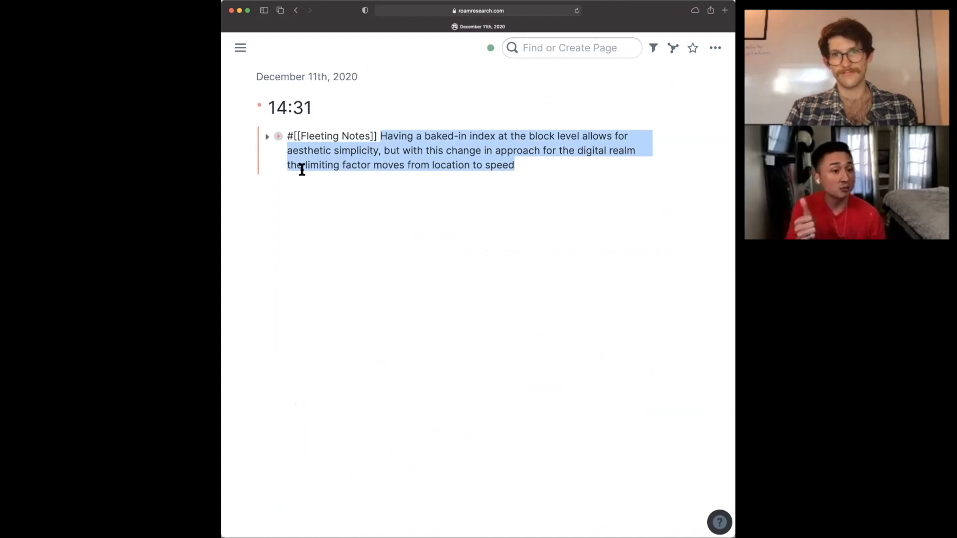
left_click(267, 138)
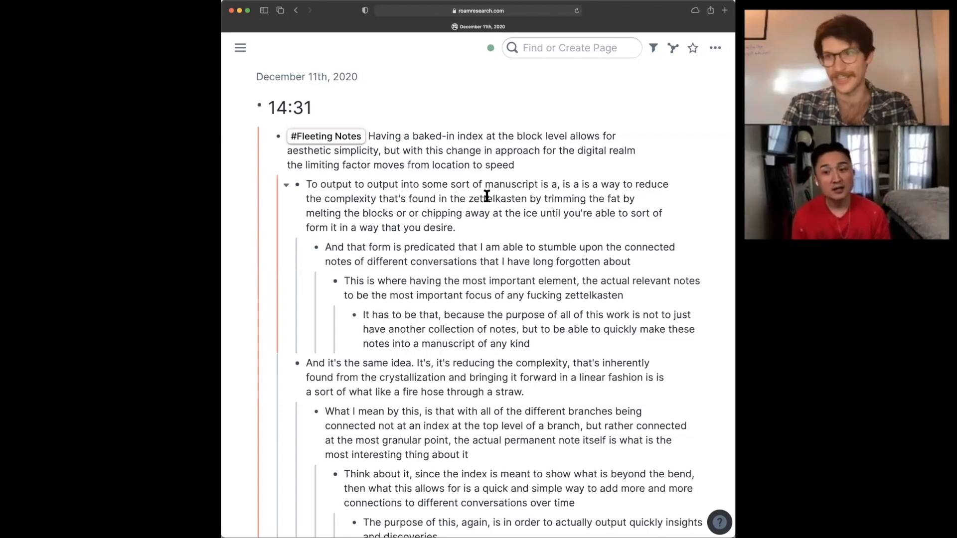
Step: Highlight the whole #Fleeting Notes line with its tag and the summary sentence alone, and fold and unfold its nested notes
left_click_drag(540, 159, 284, 137)
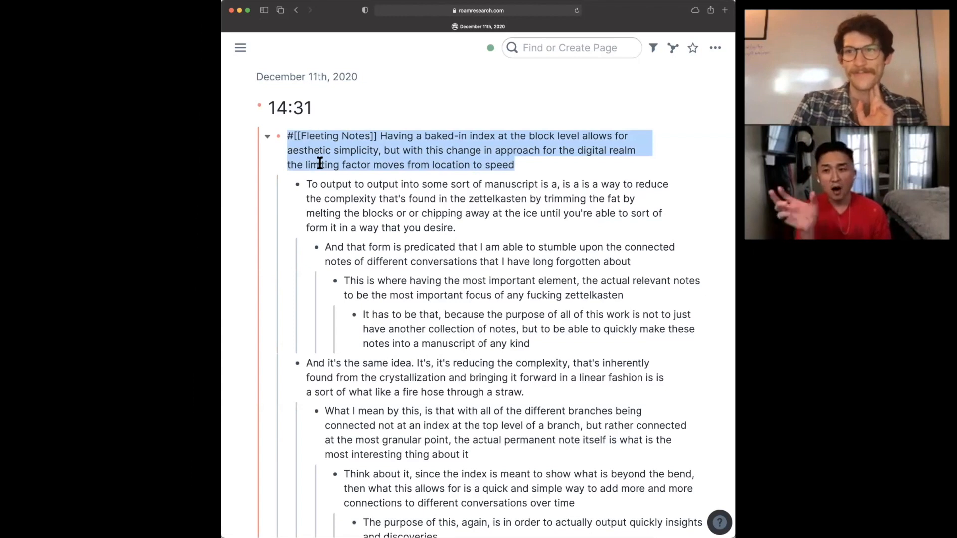
left_click_drag(544, 160, 279, 137)
left_click_drag(539, 170, 454, 162)
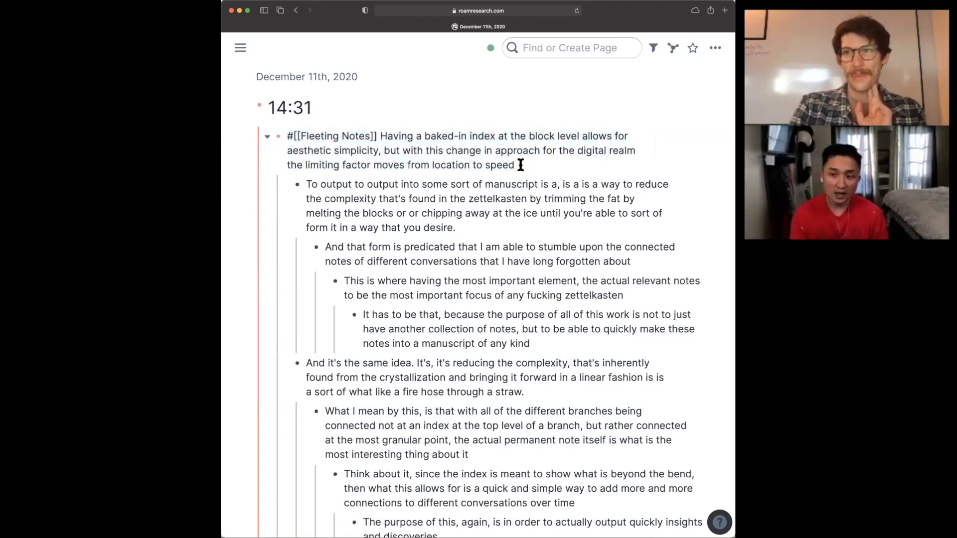
key("Escape")
key("Escape")
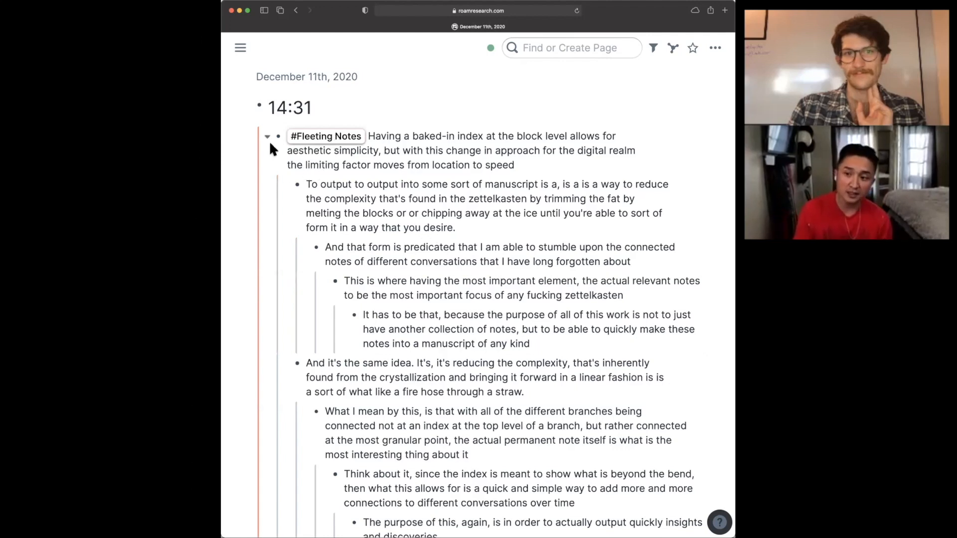
left_click_drag(519, 162, 386, 132)
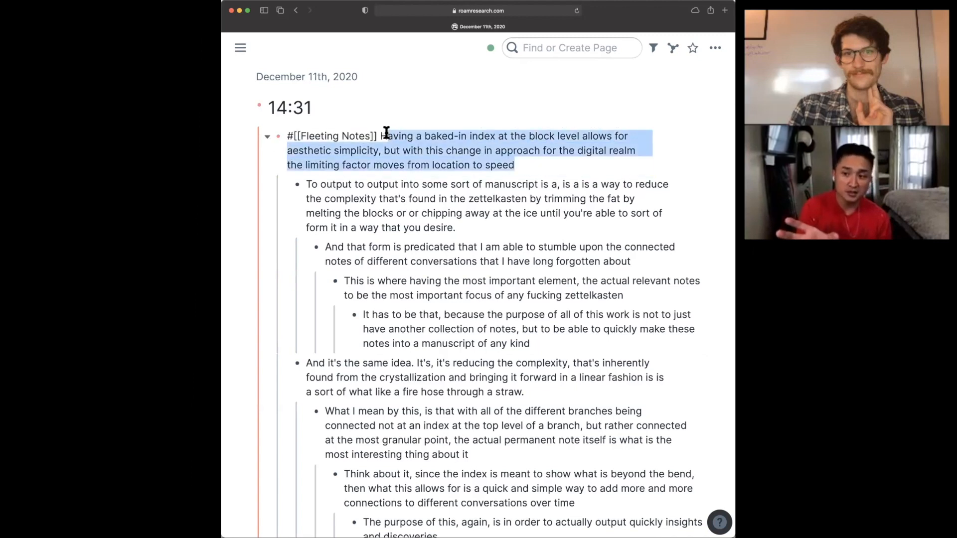
left_click(267, 139)
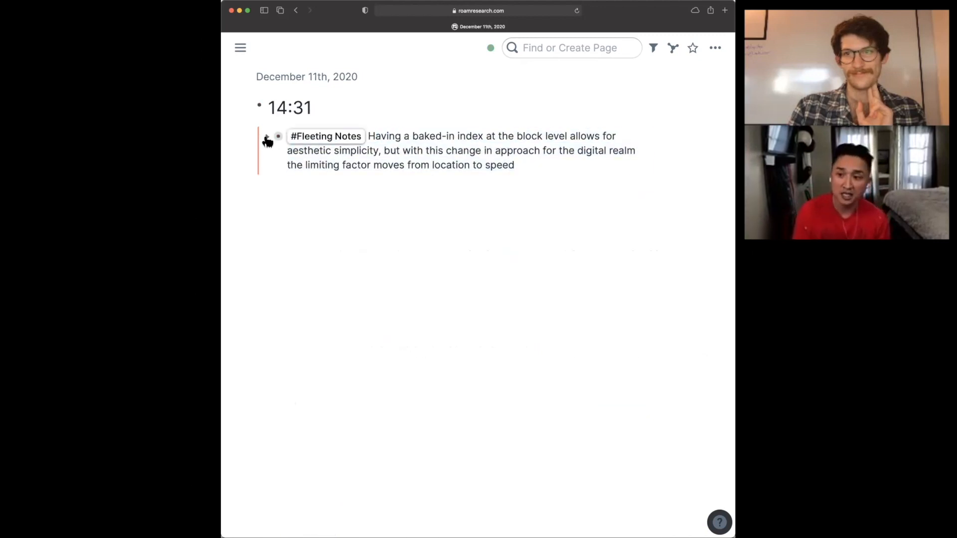
left_click(267, 139)
Step: Add a #Literature Notes block directly under the 14:31 heading, above #Fleeting Notes, with an empty bullet nested inside it
left_click(404, 106)
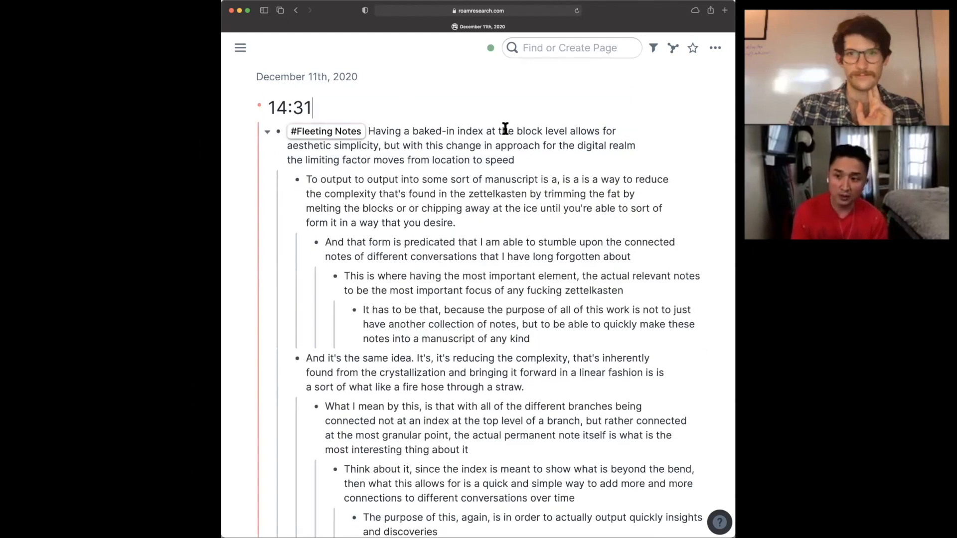
key("Return")
type("#L")
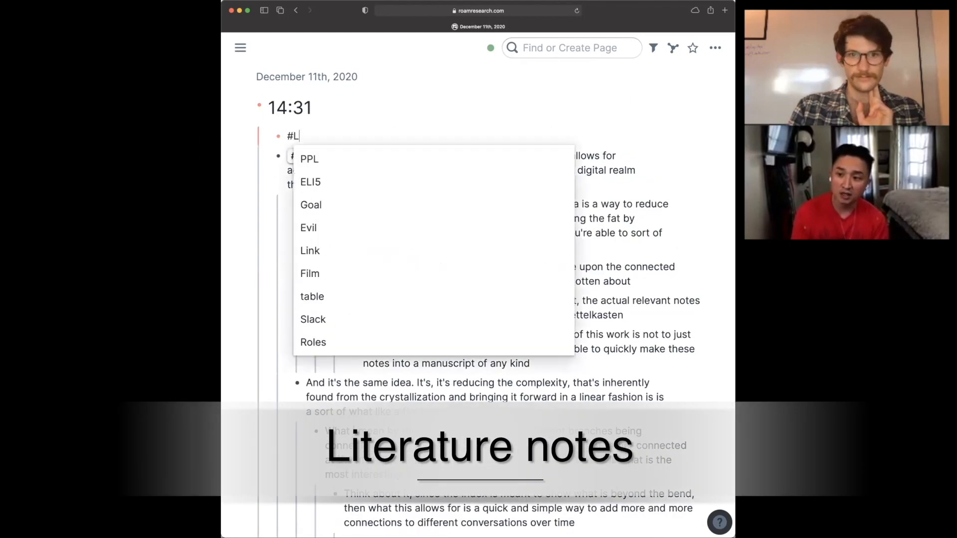
type("iter")
key("Down")
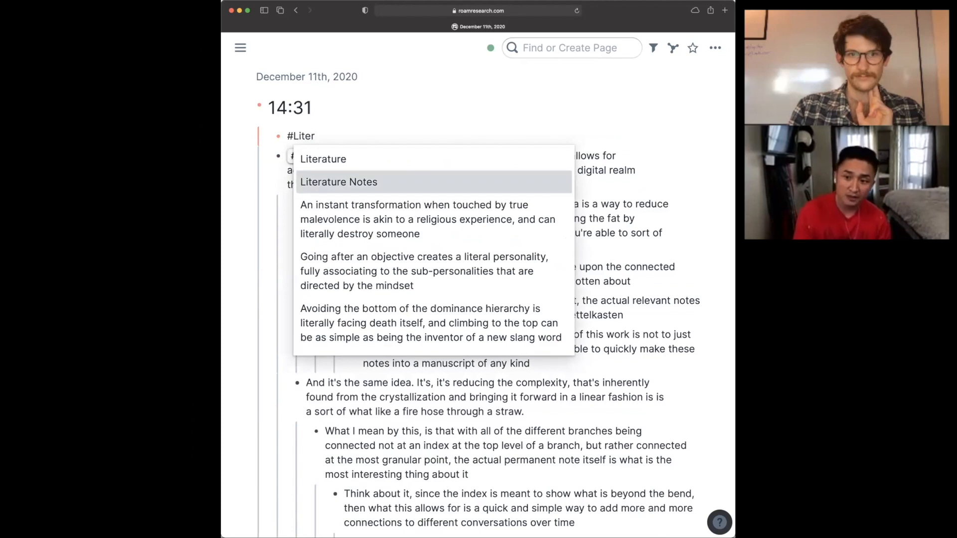
key("Return")
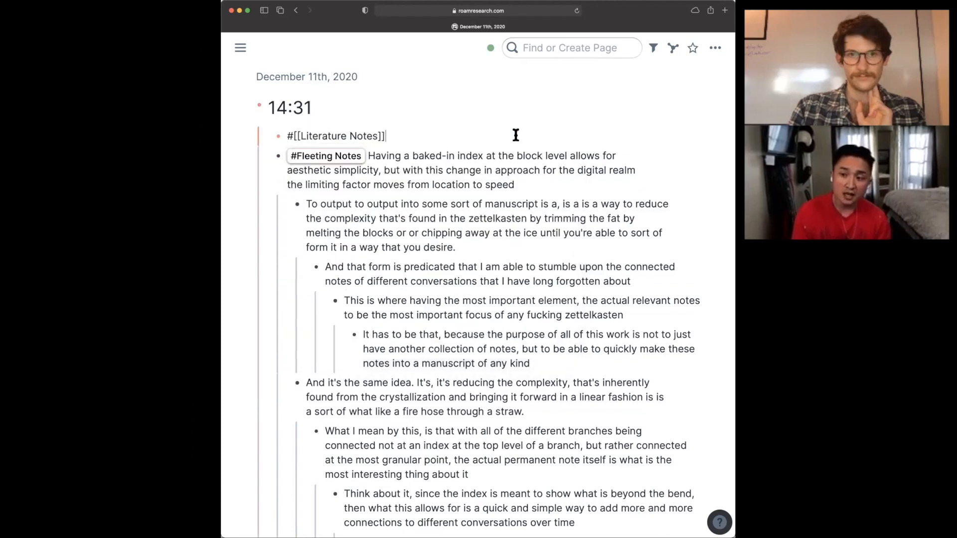
key("Return")
key("Tab")
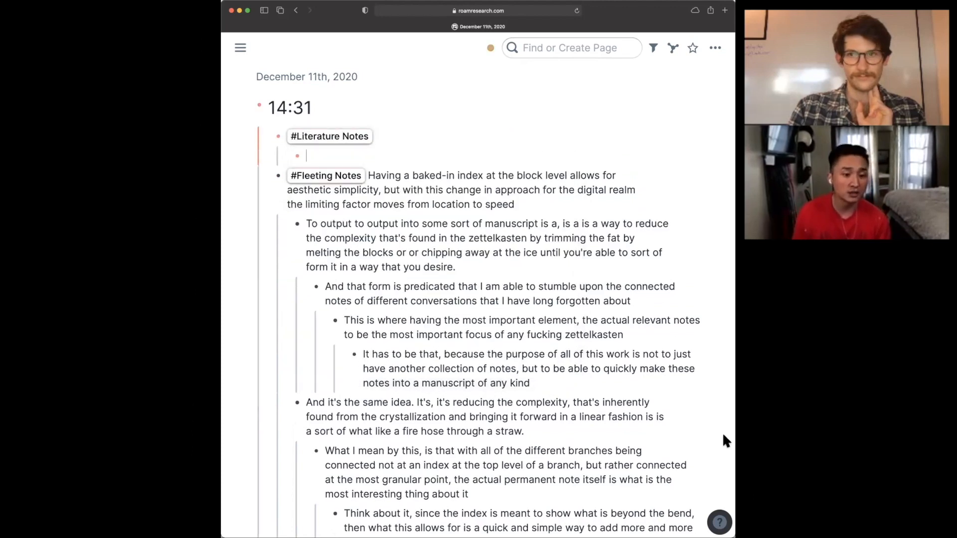
Step: Examine the nested thoughts below the fleeting-note summary, and fold and unfold them beneath the #Literature Notes block
key("super+Tab")
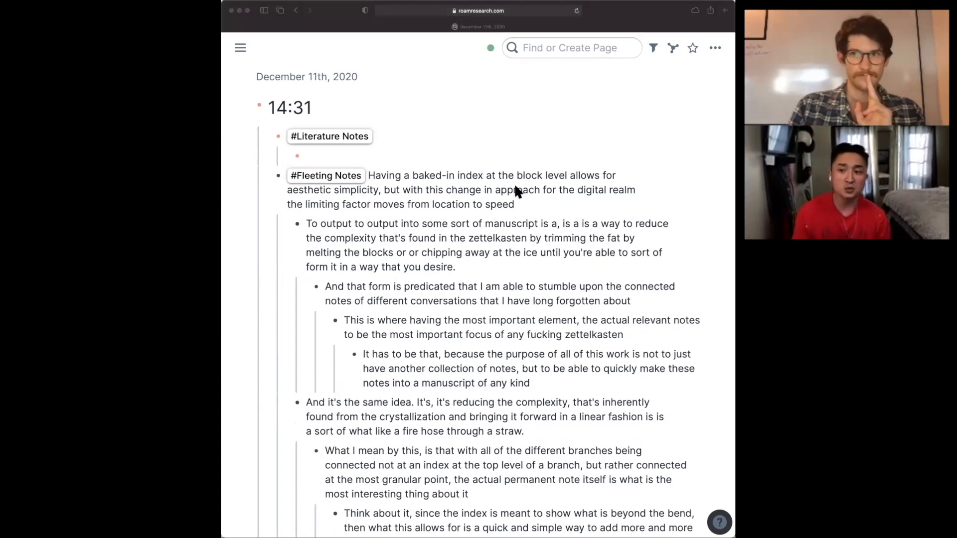
left_click(411, 150)
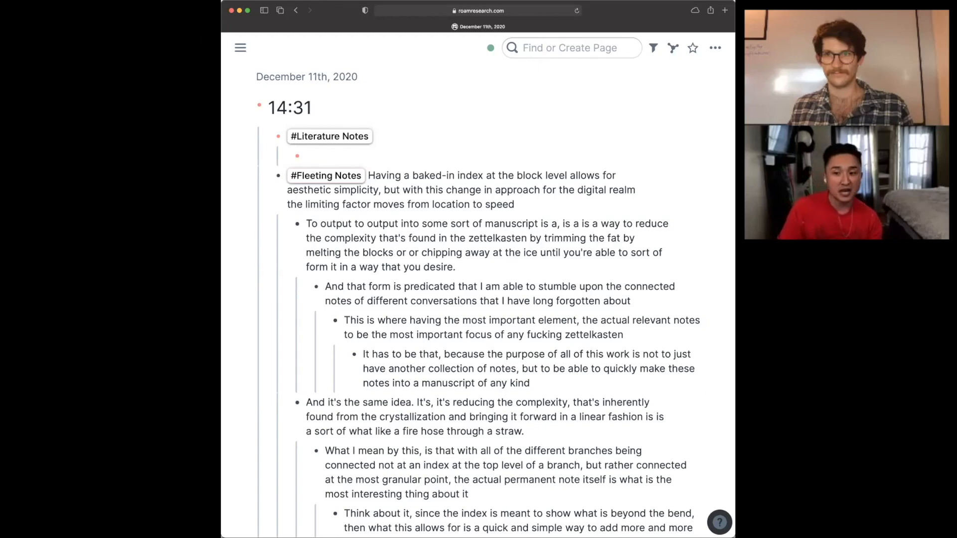
scroll(552, 337, "down", 5)
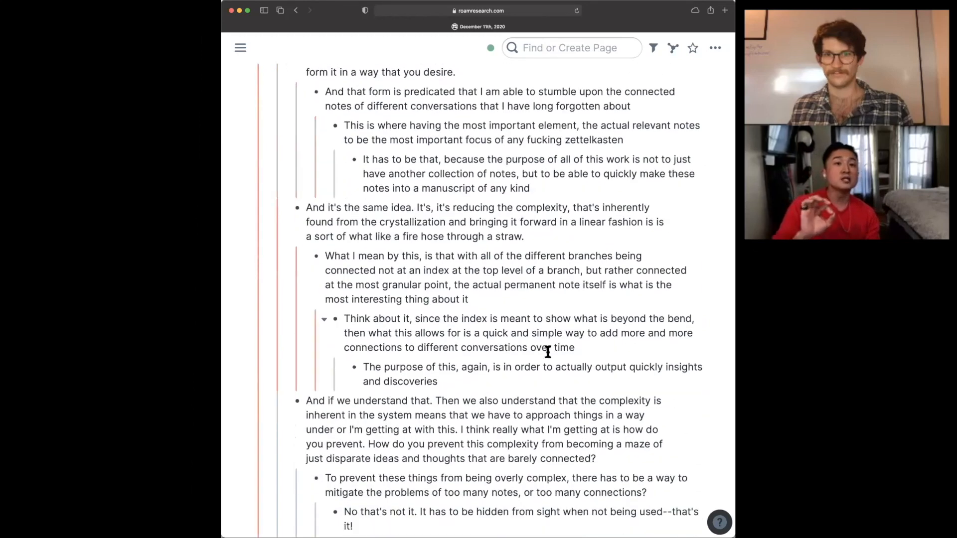
scroll(548, 352, "down", 1)
scroll(548, 352, "up", 4)
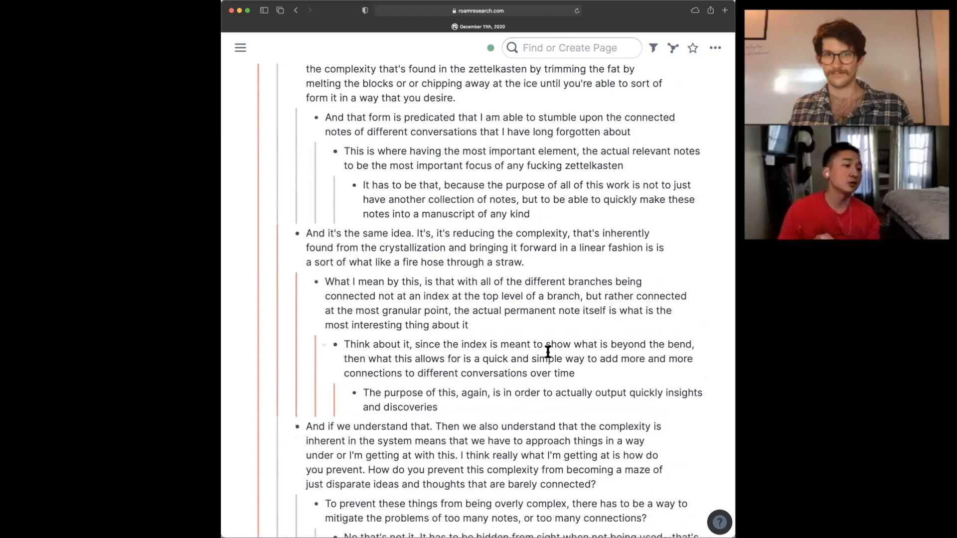
scroll(548, 352, "up", 1)
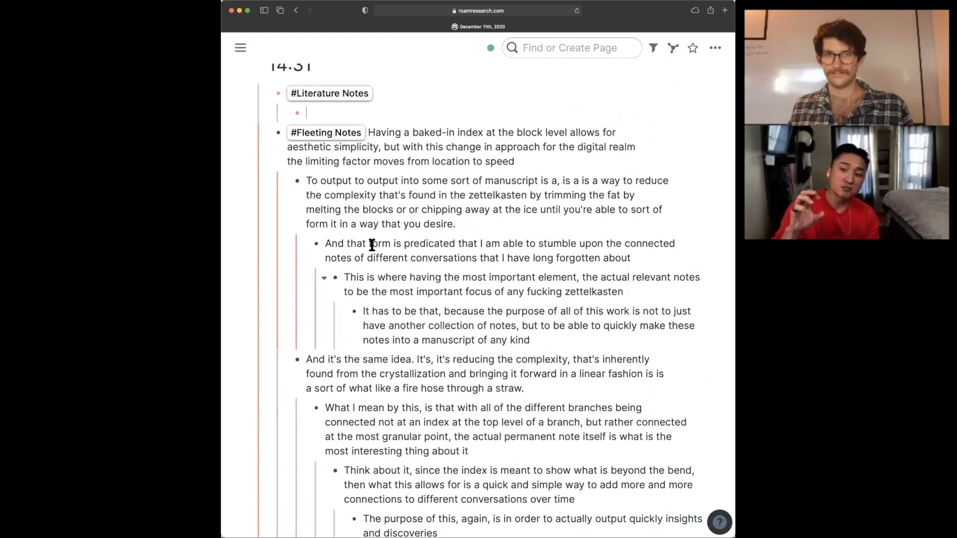
left_click(268, 134)
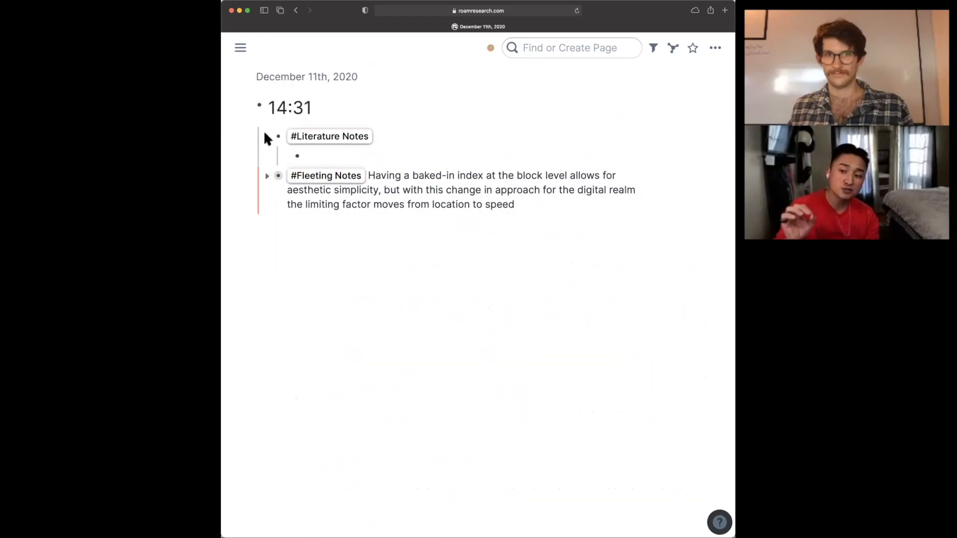
left_click(267, 176)
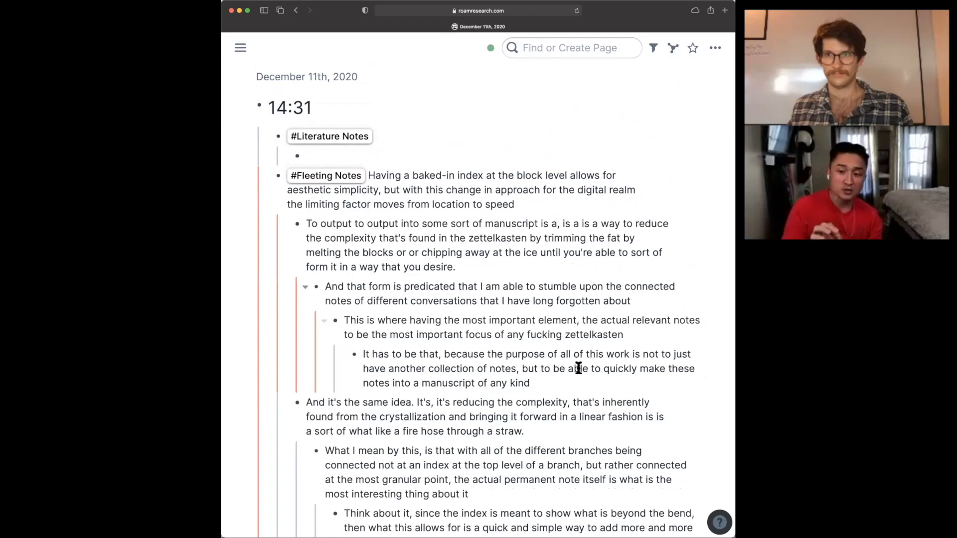
Step: Skim the follow-up thoughts, collapse the #Fleeting Notes block, and place the cursor in the empty bullet under #Literature Notes
scroll(570, 380, "down", 8)
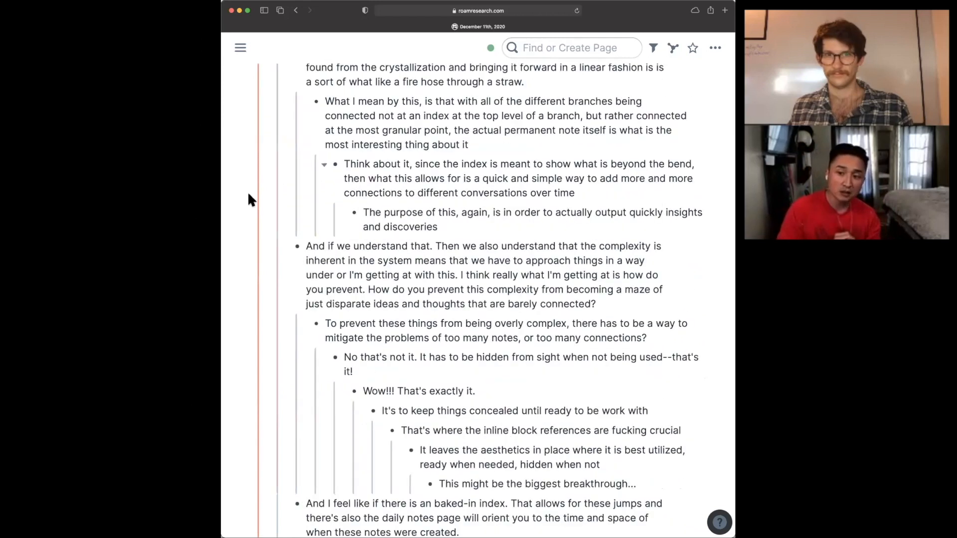
scroll(259, 188, "up", 7)
scroll(261, 185, "up", 2)
left_click(268, 176)
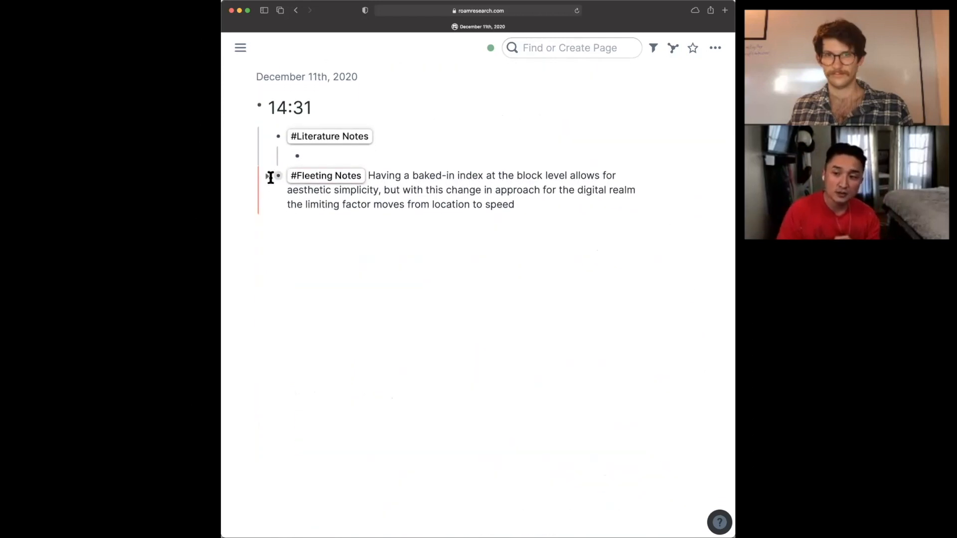
left_click(367, 155)
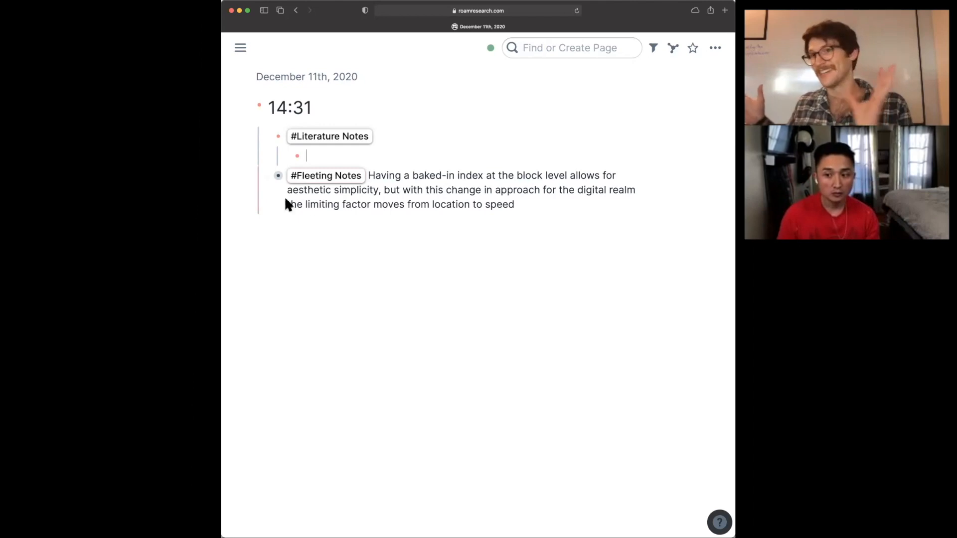
Step: Expand the #Fleeting Notes block and turn "Zettelkasten" in the nested thought about the GPS into a [[Zettelkasten]] page link
left_click(267, 179)
scroll(611, 349, "down", 5)
scroll(610, 349, "down", 15)
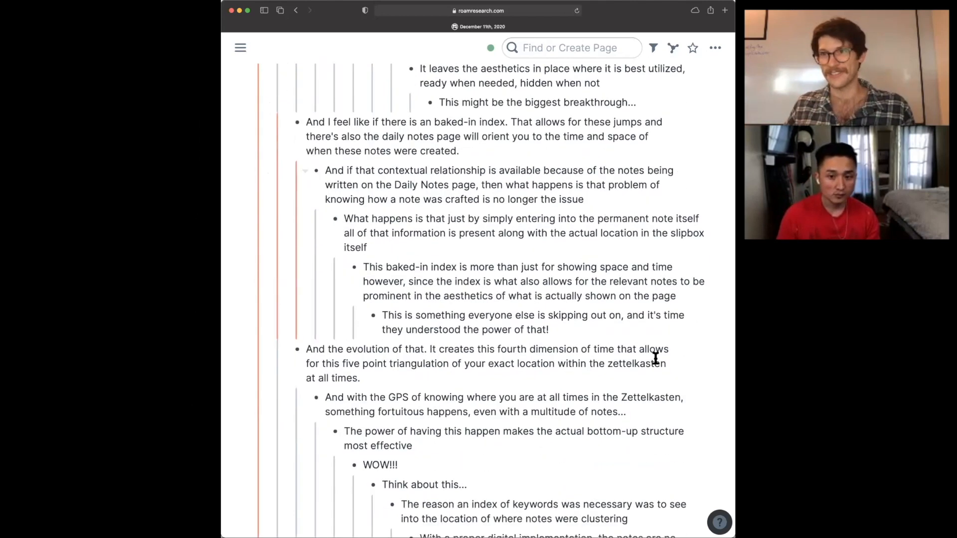
double_click(646, 155)
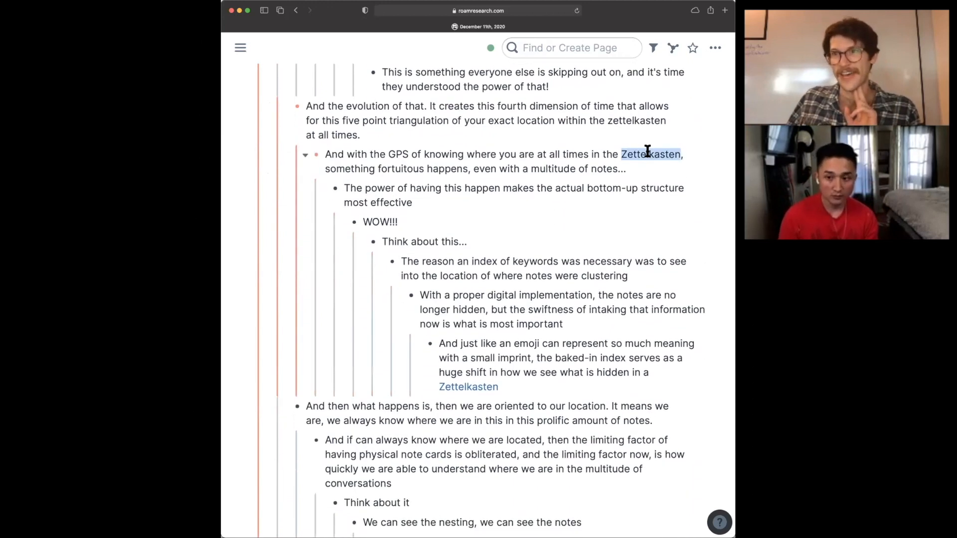
type("[[")
key("Escape")
key("Escape")
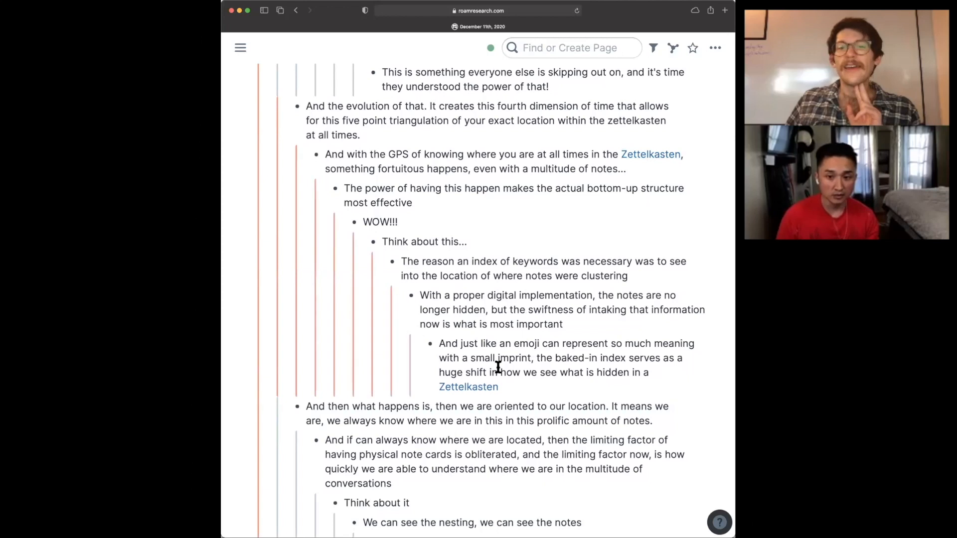
left_click(577, 154)
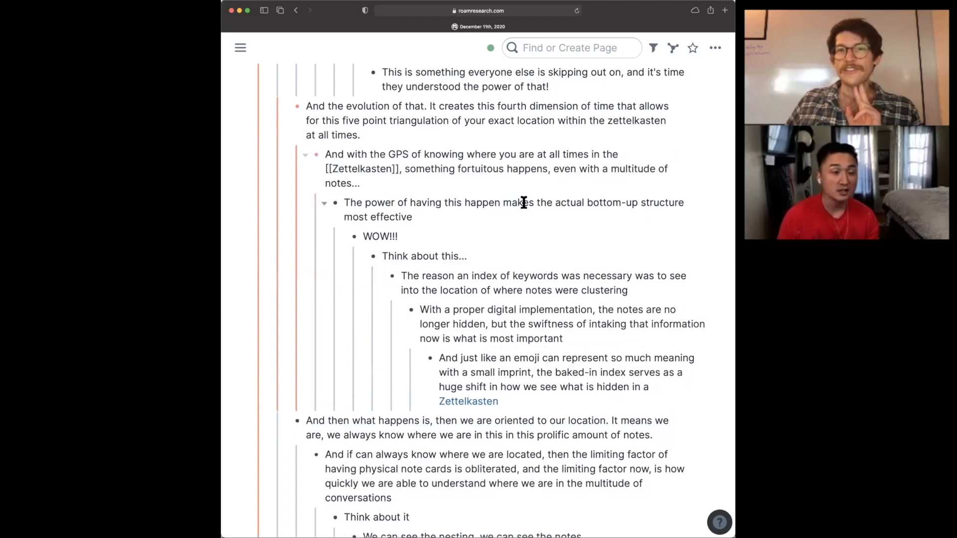
left_click(566, 299)
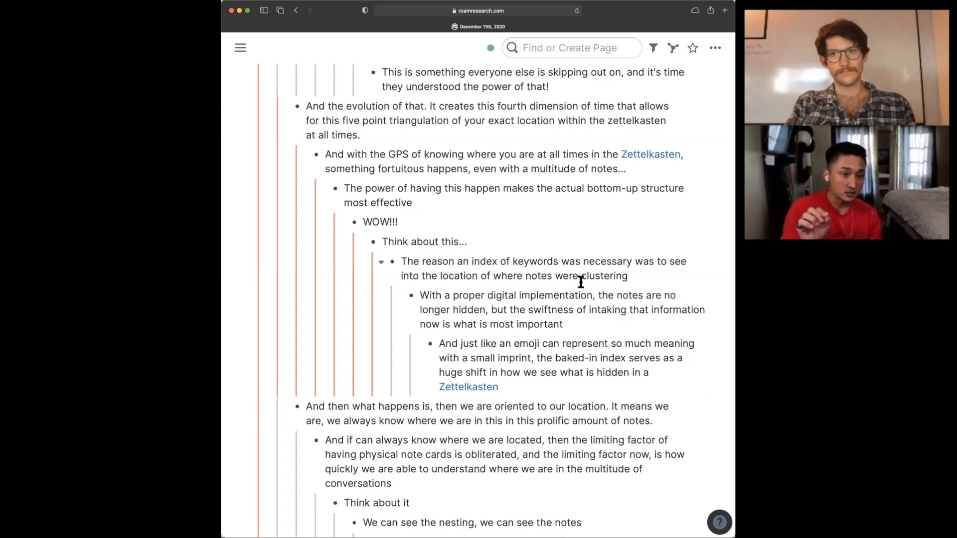
Step: Write seven bullets under #Literature Notes on why Niklas Luhmann developed the Zettelkasten and the limits of traditional note-taking, linking his name and Zettelkasten
scroll(582, 290, "up", 15)
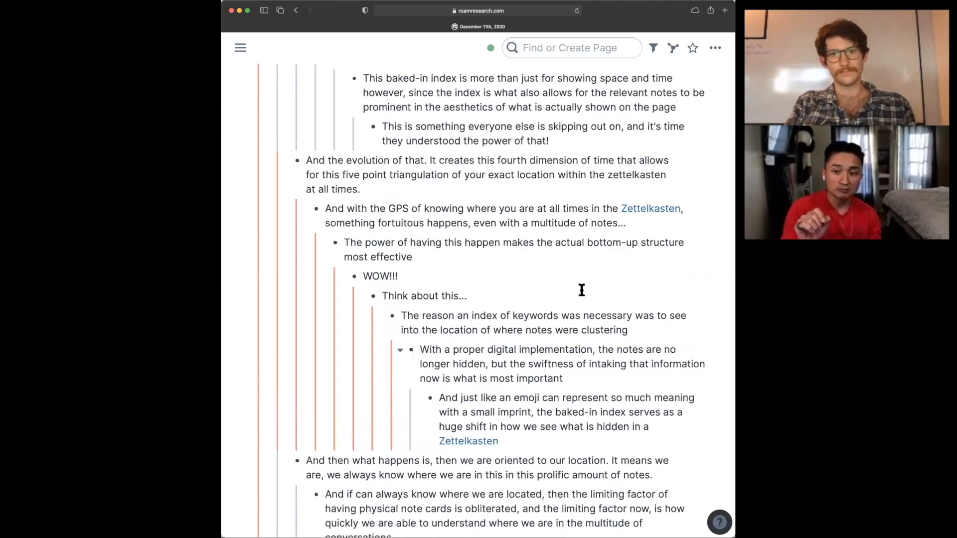
scroll(582, 290, "up", 6)
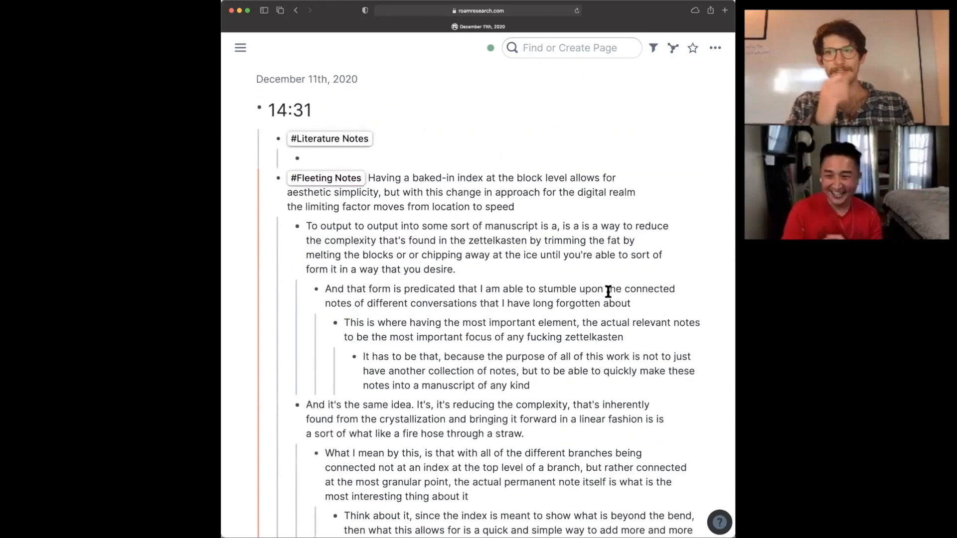
left_click(369, 156)
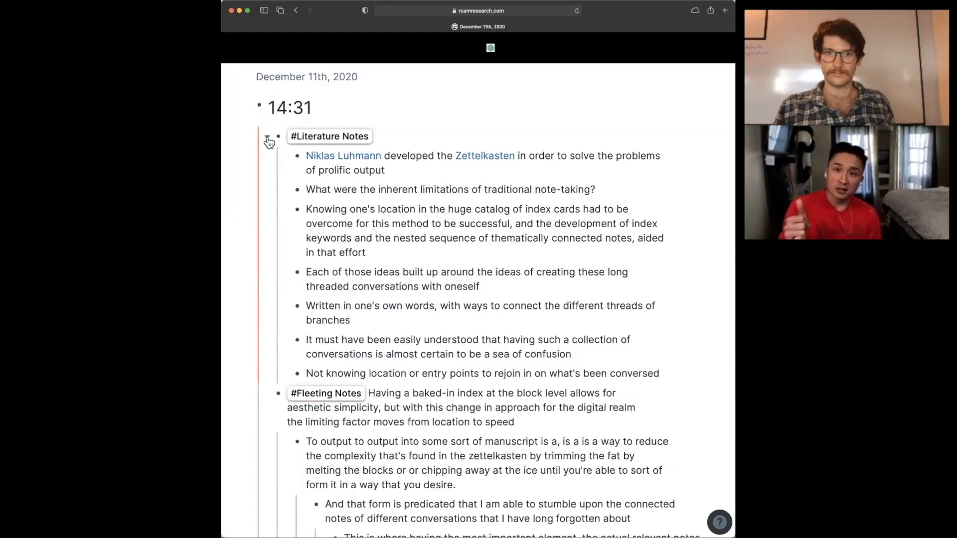
left_click(267, 138)
left_click(268, 138)
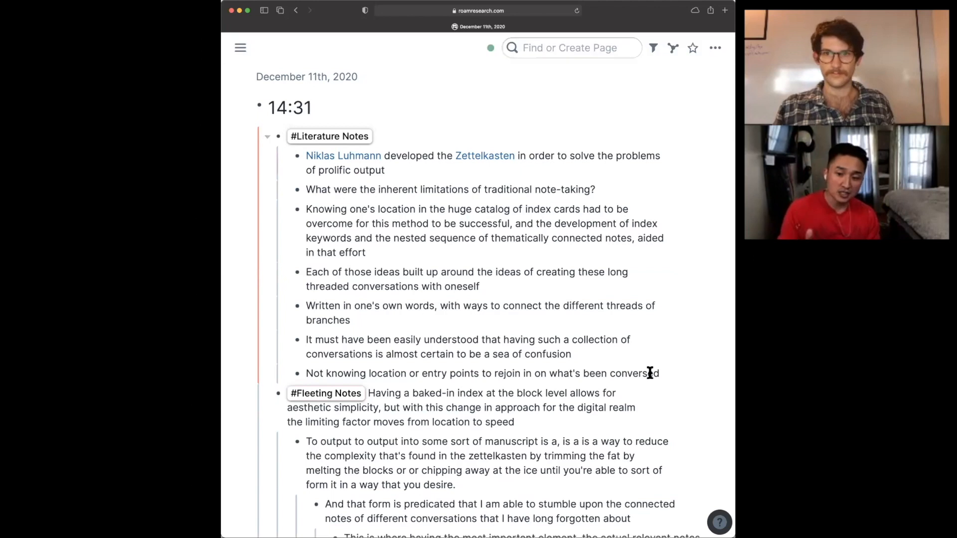
Step: Add a one-sentence summary after the #Literature Notes tag: the slip-box's physical limitations required index keywords and nested notes to grasp locations and entry points
left_click_drag(659, 374, 280, 173)
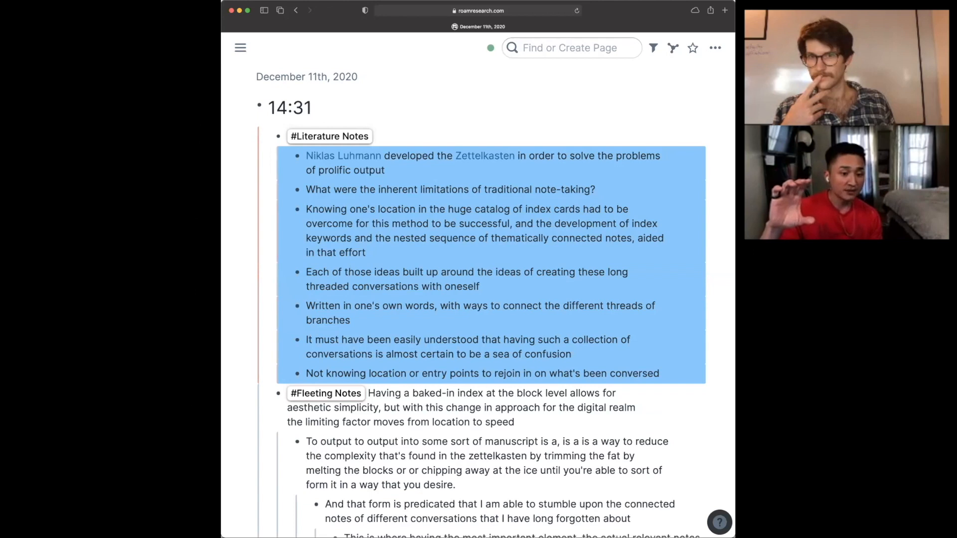
key("super+Tab")
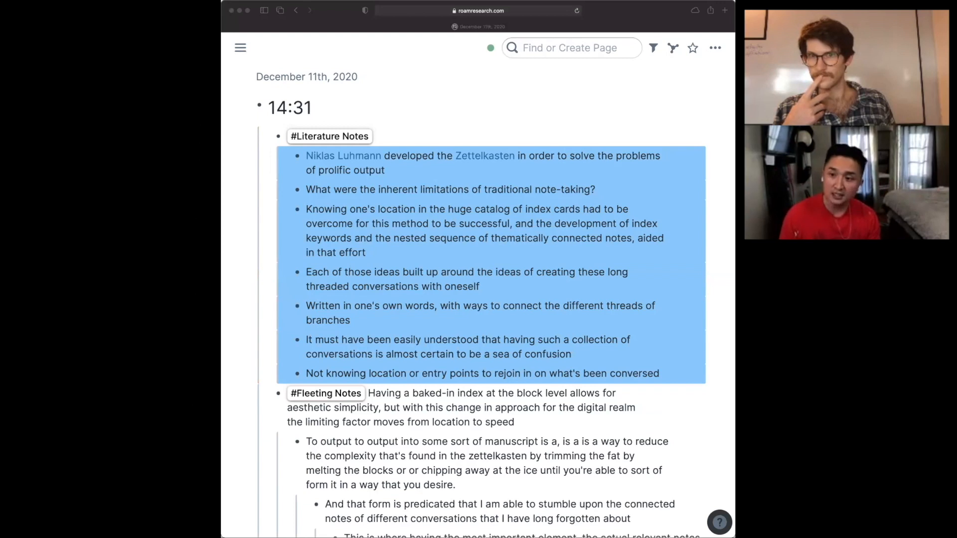
left_click(438, 136)
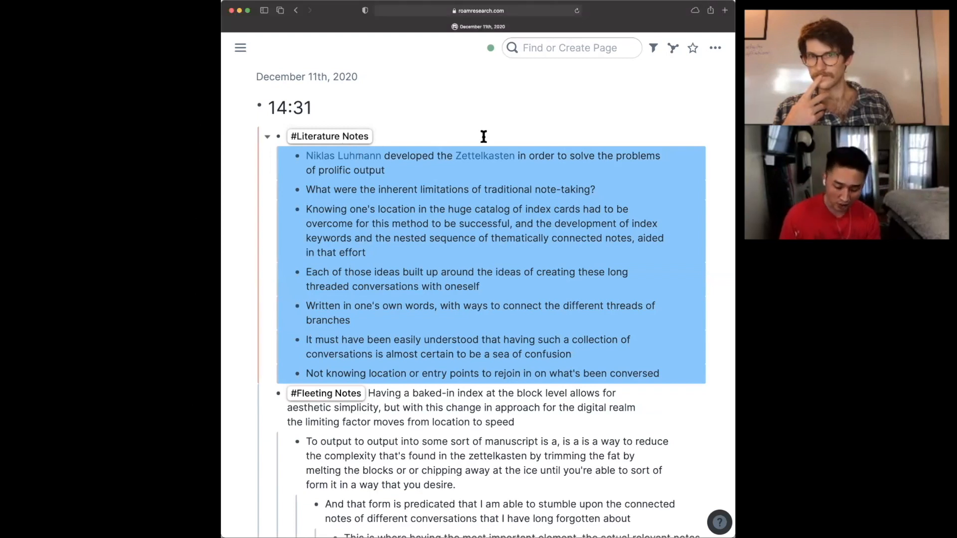
left_click(483, 136)
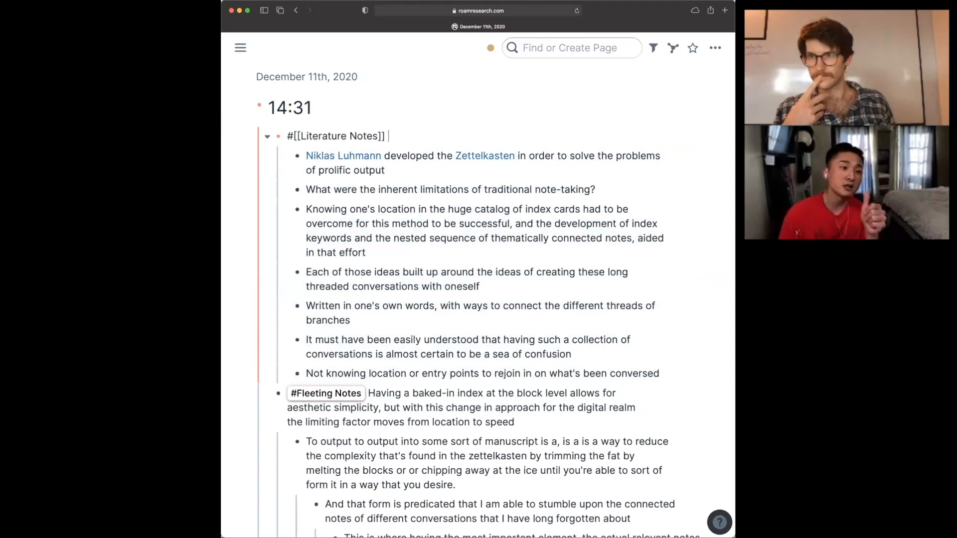
type("The physical limitations of the slip-box required the invention of index keywords and the nested sequence of notes, in order to grasp the location of notes and entry points back into the conversations taking place")
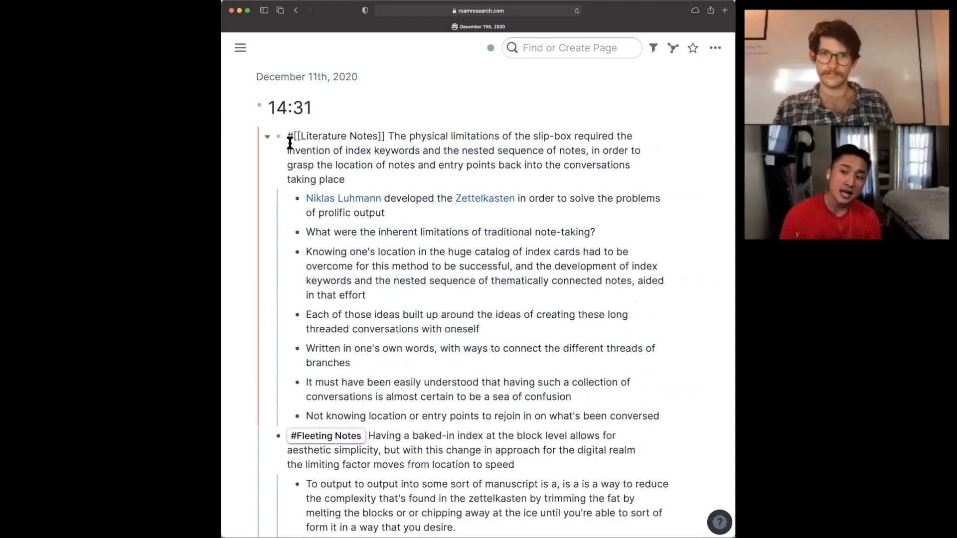
Step: Collapse the #Literature Notes and #Fleeting Notes blocks to their summary sentences, reopening each briefly to show its nested notes
left_click(268, 144)
left_click(267, 140)
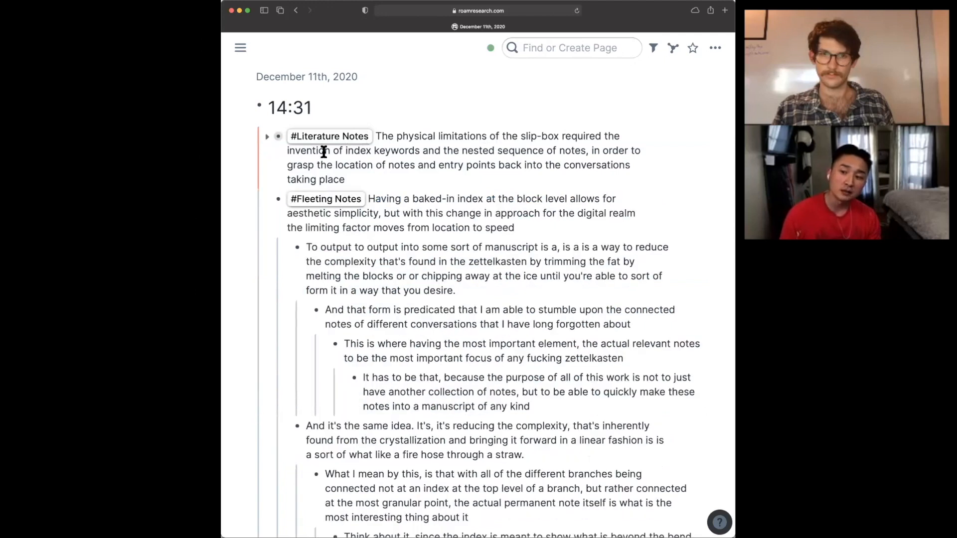
left_click(267, 199)
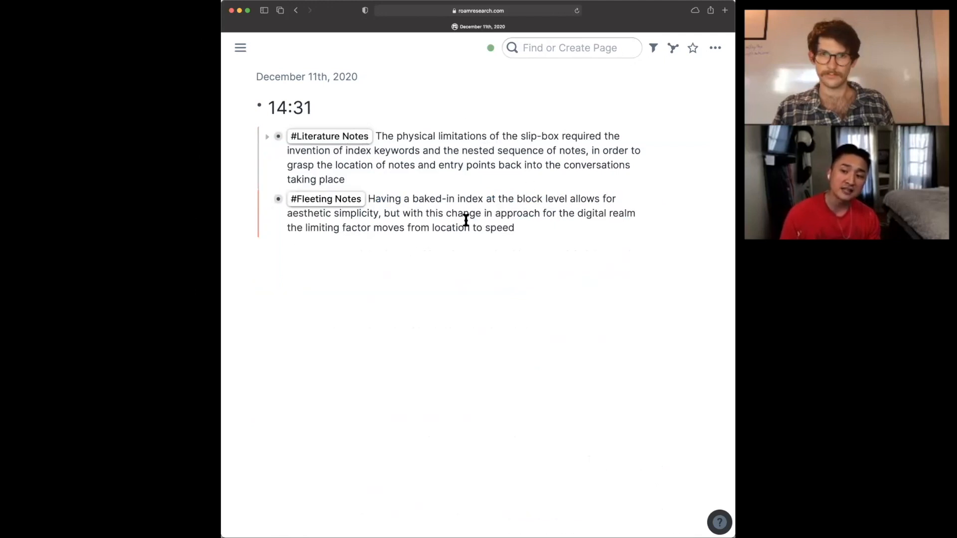
left_click(266, 140)
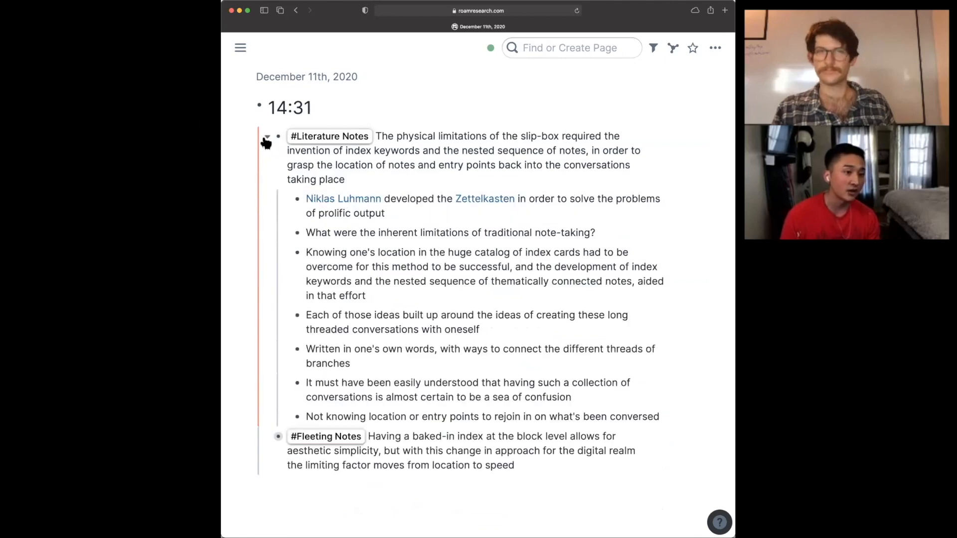
left_click(267, 138)
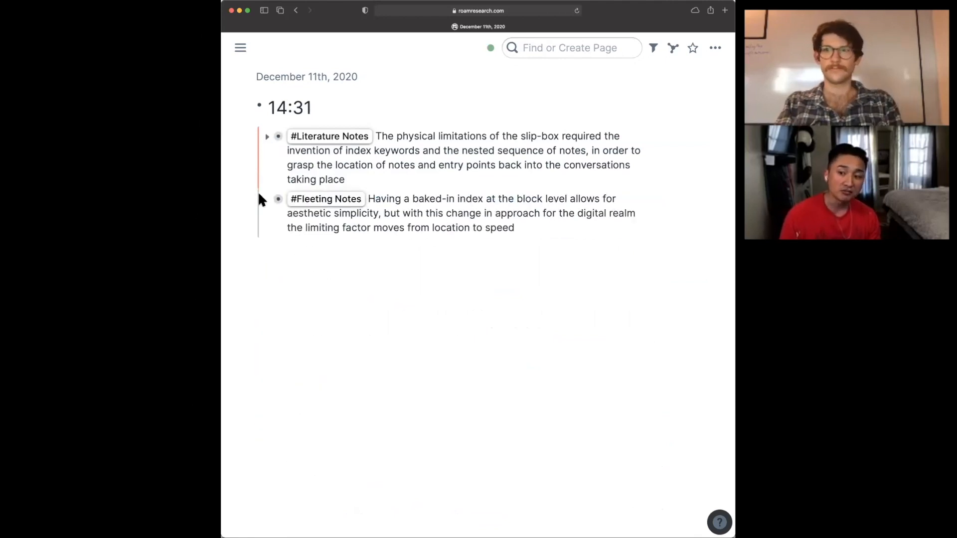
left_click(267, 201)
left_click(267, 200)
left_click_drag(388, 136, 413, 250)
Step: Add a new block tagged #Reference Notes directly under the 14:31 heading, above #Literature Notes
left_click(412, 181)
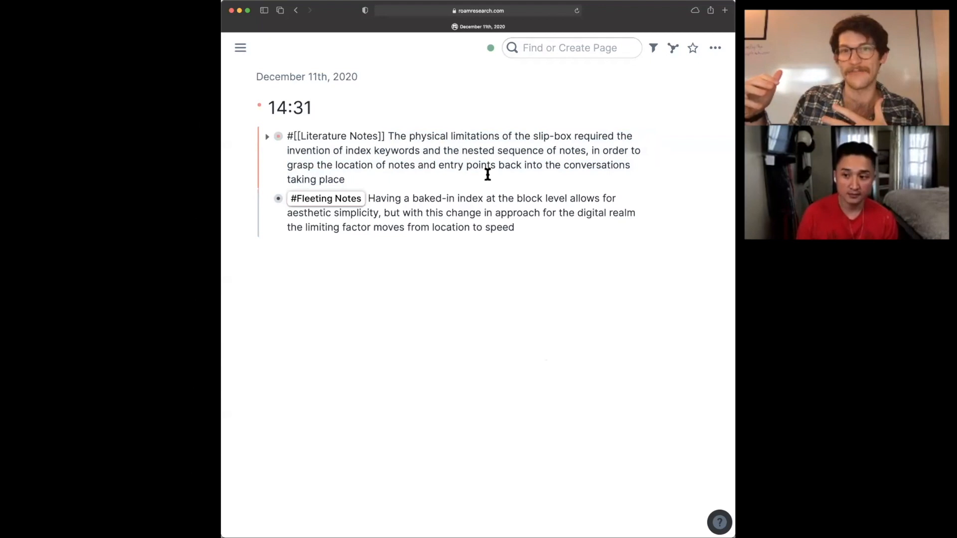
key("super+Up")
key("Return")
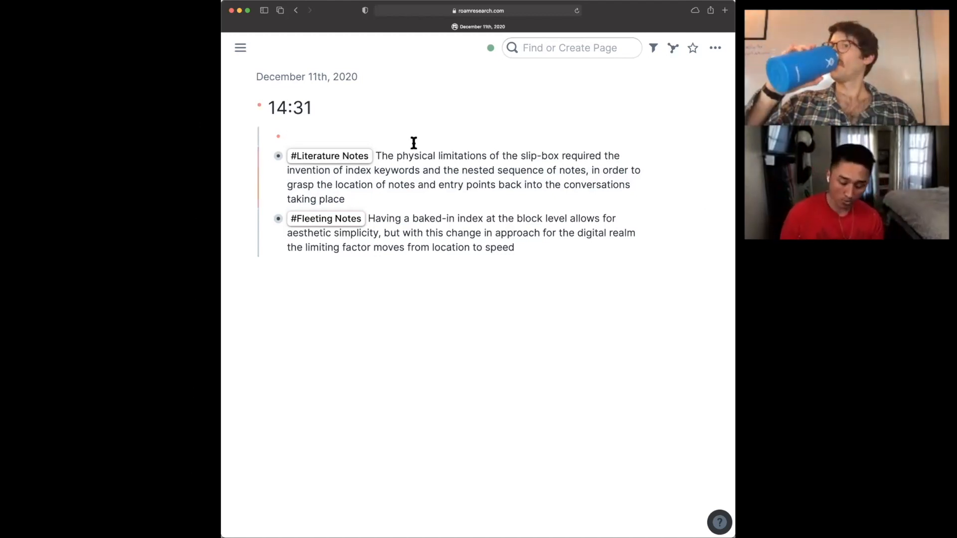
type("#")
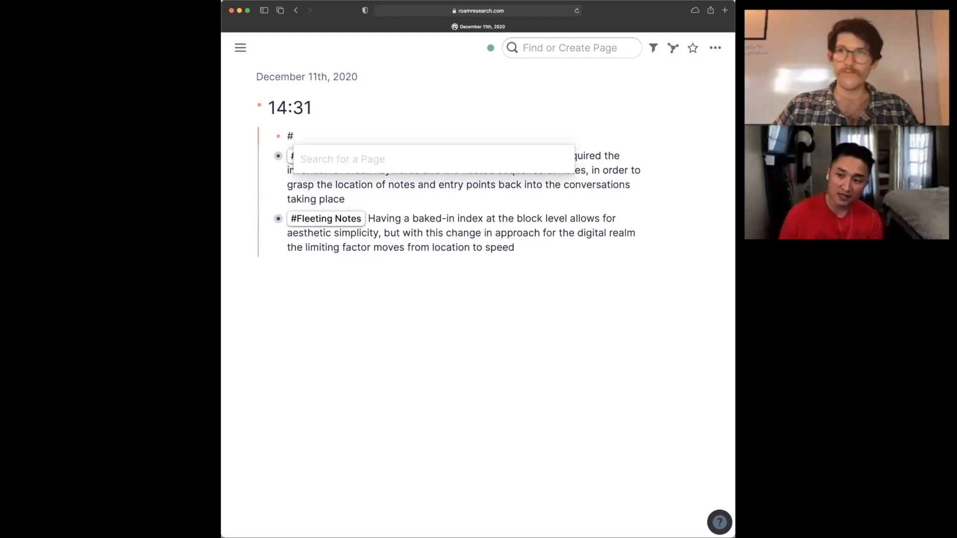
type("Refer")
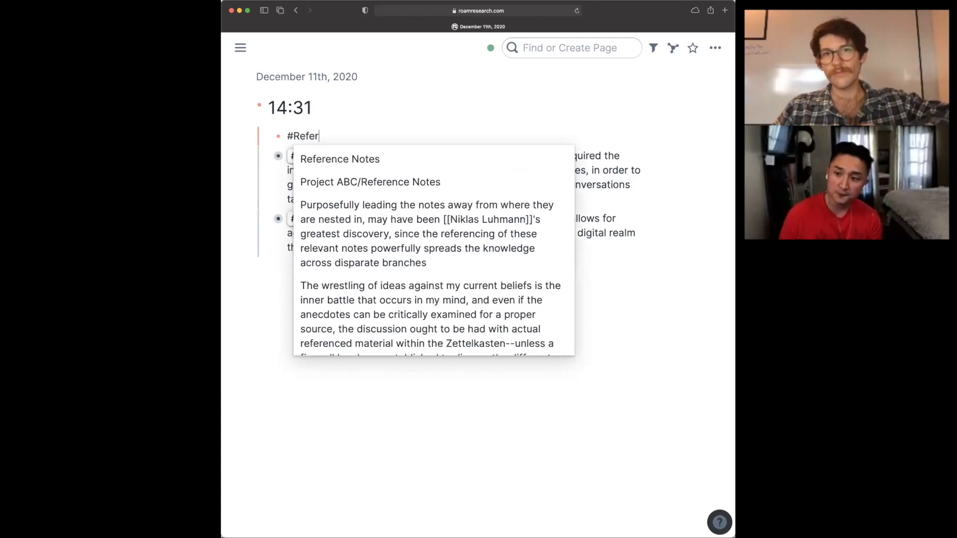
key("Return")
key("Escape")
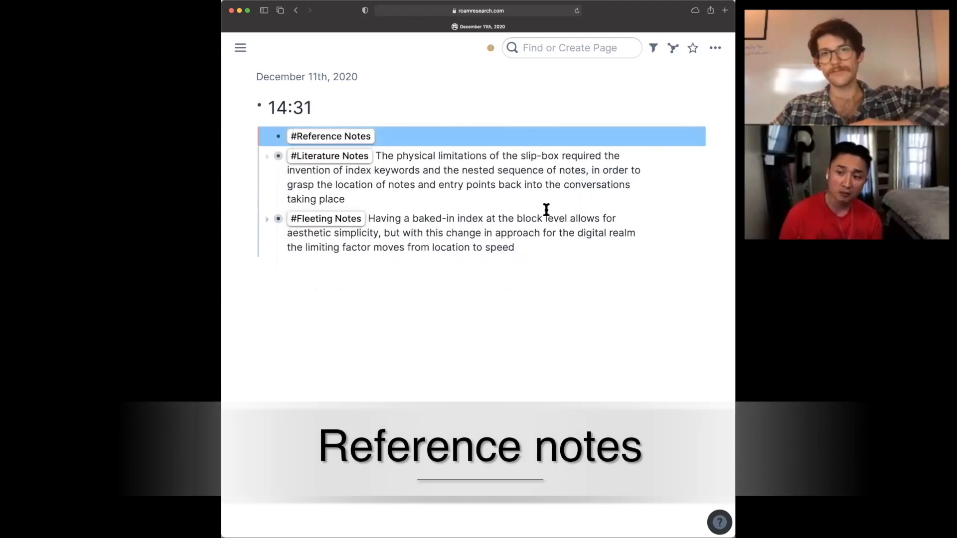
key("Escape")
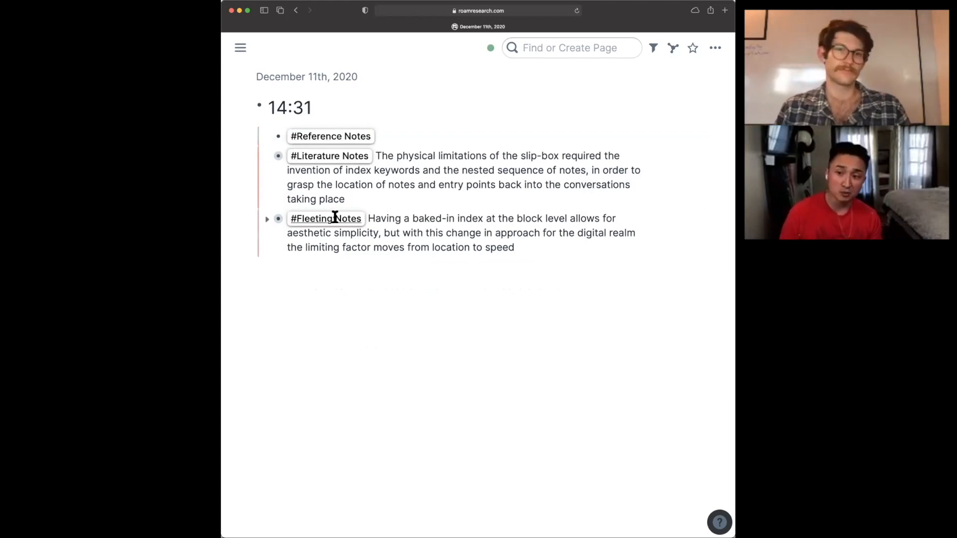
Step: Insert a link with the text "Luhmann's Card Index" after the #Reference Notes tag
left_click(449, 134)
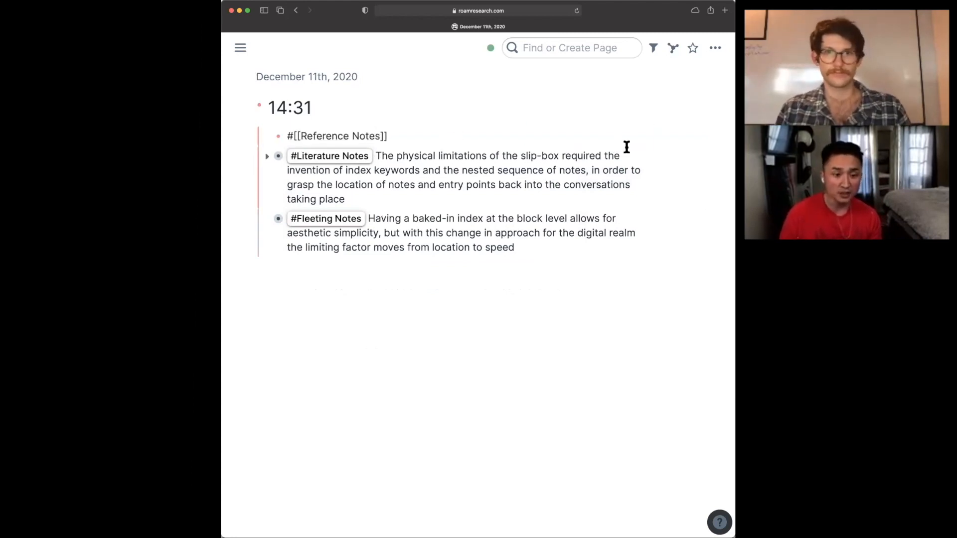
key("super+Tab")
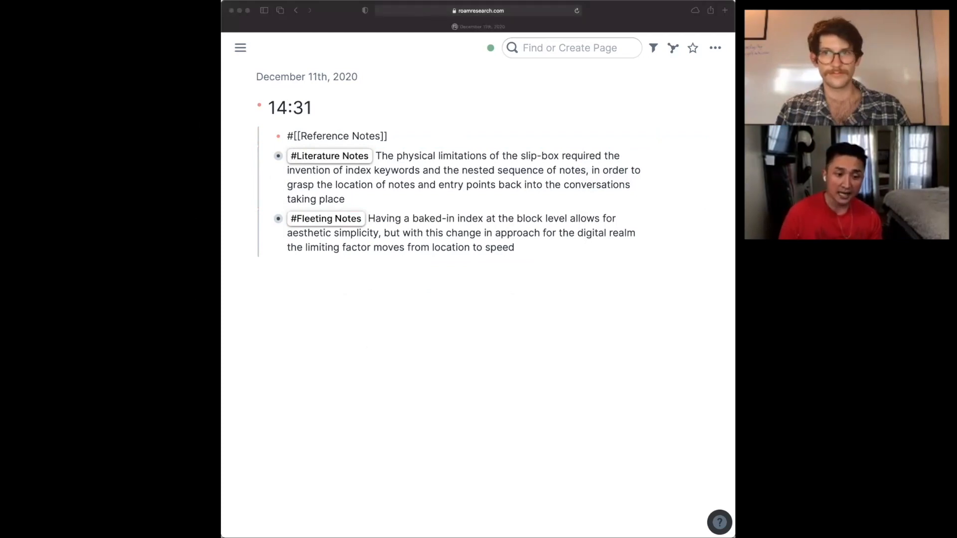
left_click(473, 135)
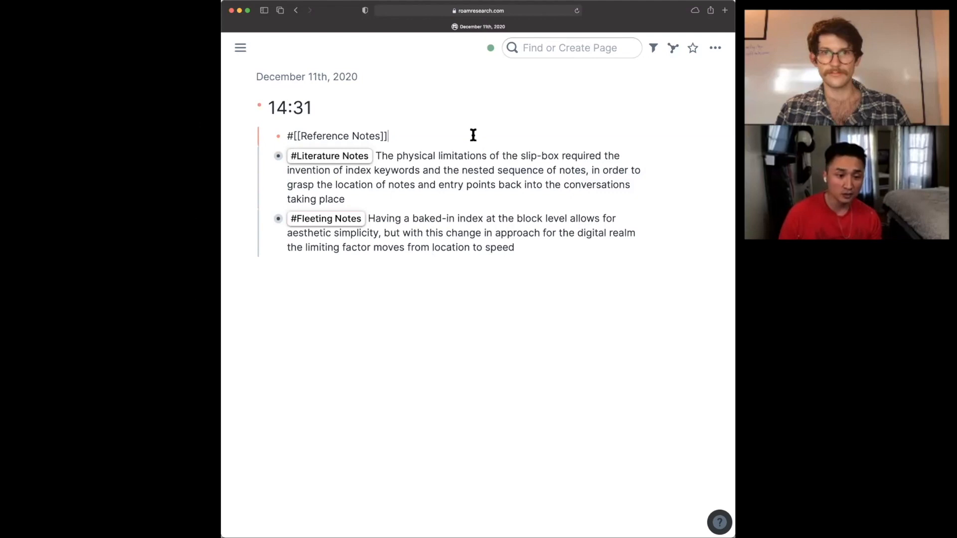
key("super+Tab")
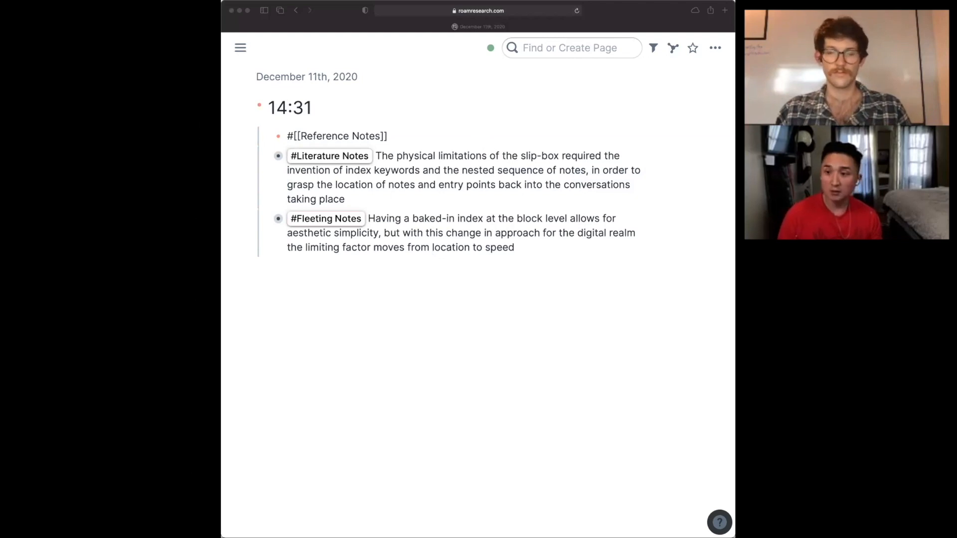
left_click(448, 140)
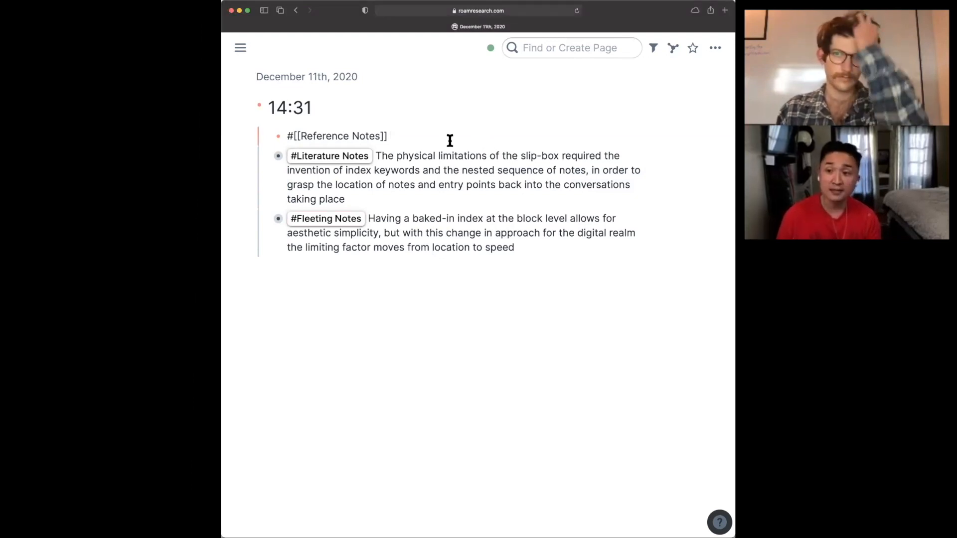
key("super+k")
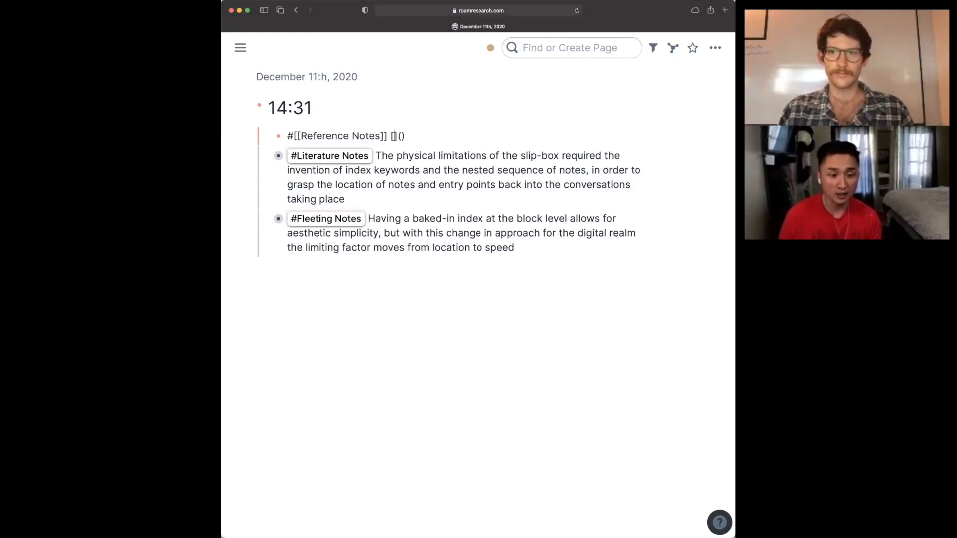
type("Luhmann's ")
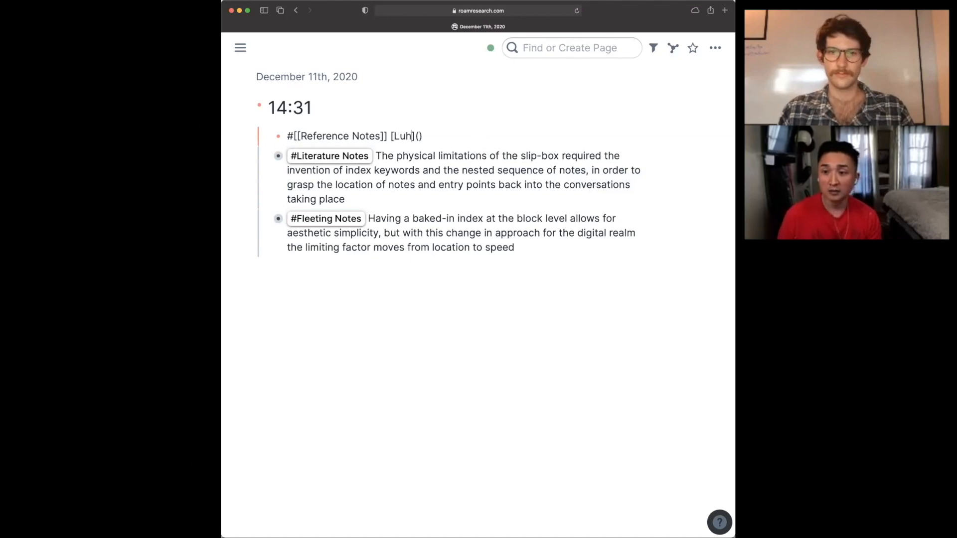
type("Card Index")
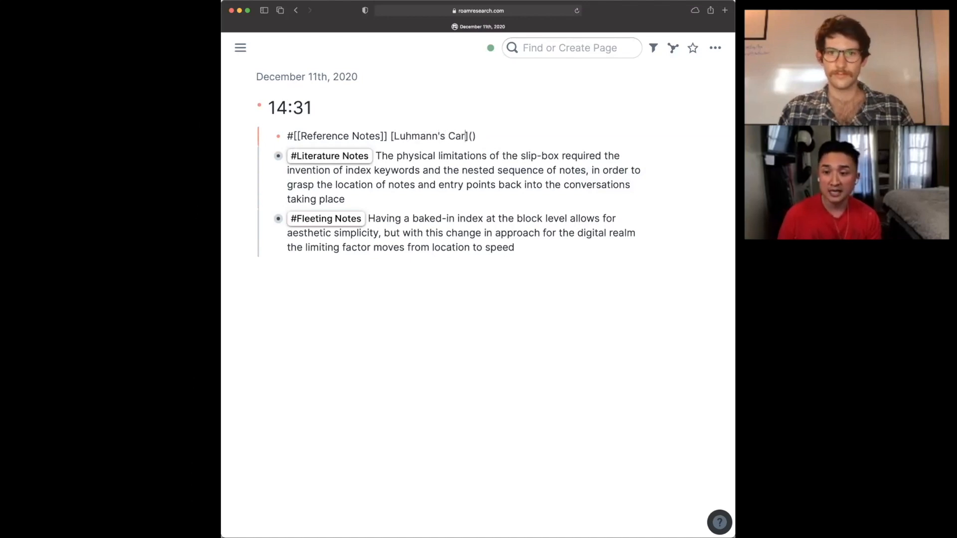
key("Right")
type("https://pub.uni-bielefeld.de/download/2942475/2942530/schmidt_2016_slider%20luhmanns%20card%20index.pdf")
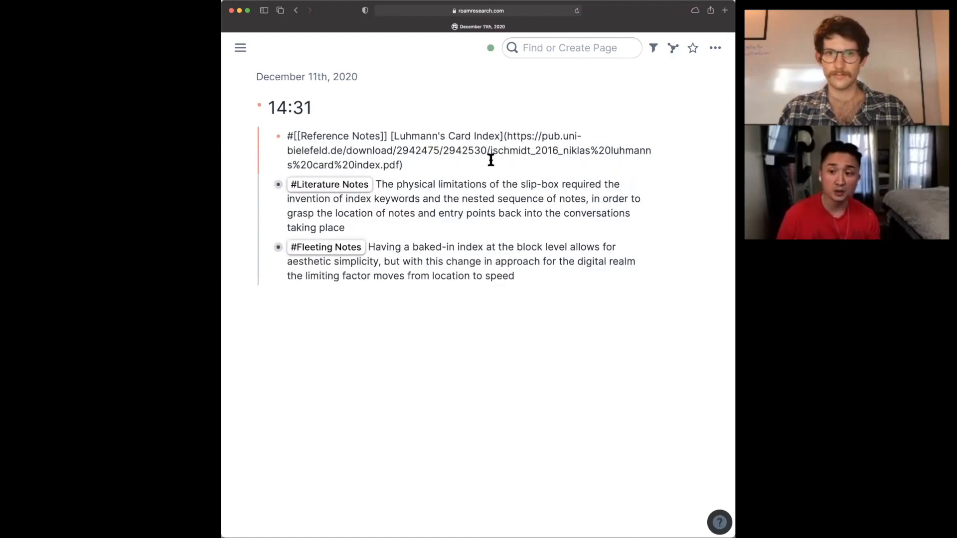
key("Escape")
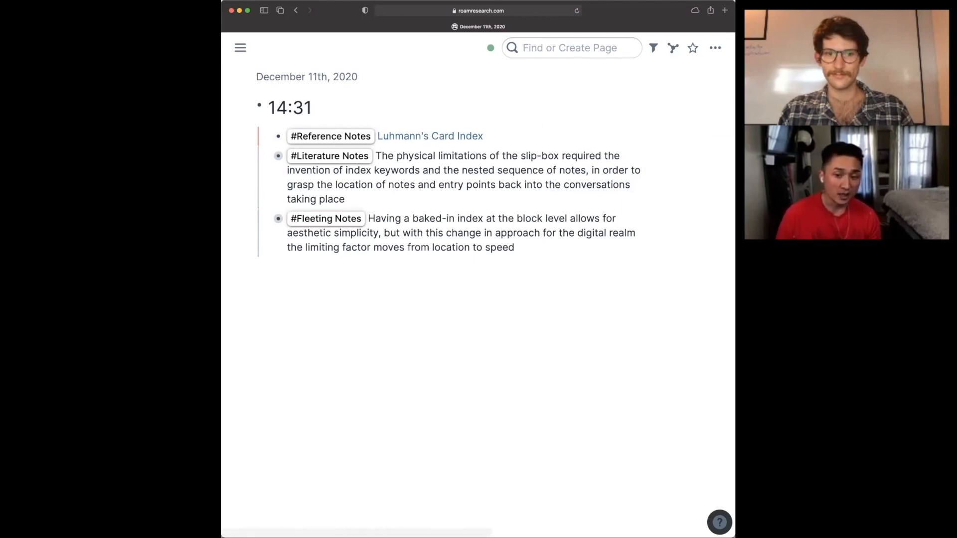
left_click(513, 132)
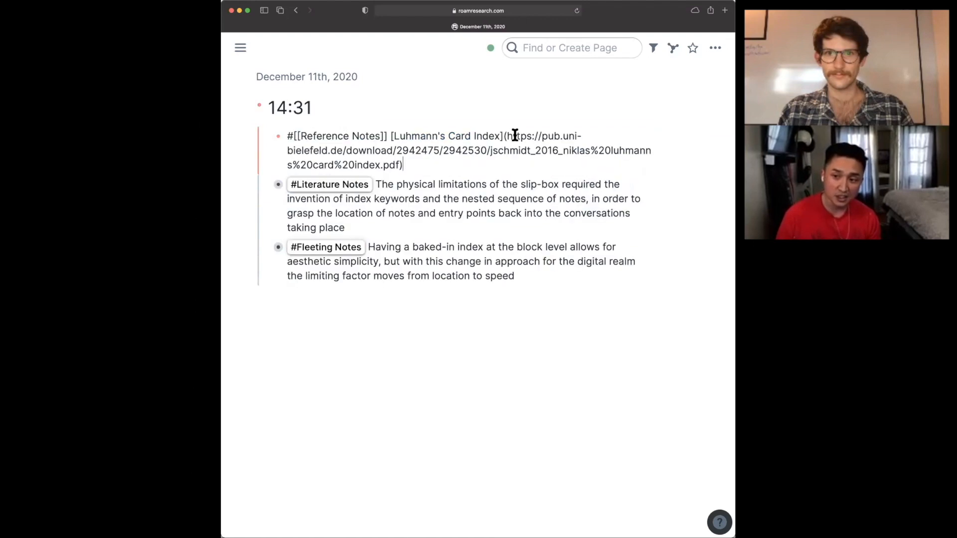
Step: Nest a new block under #Reference Notes and paste in the image of page 311 of Niklas Luhmann's Card Index
key("Return")
key("Tab")
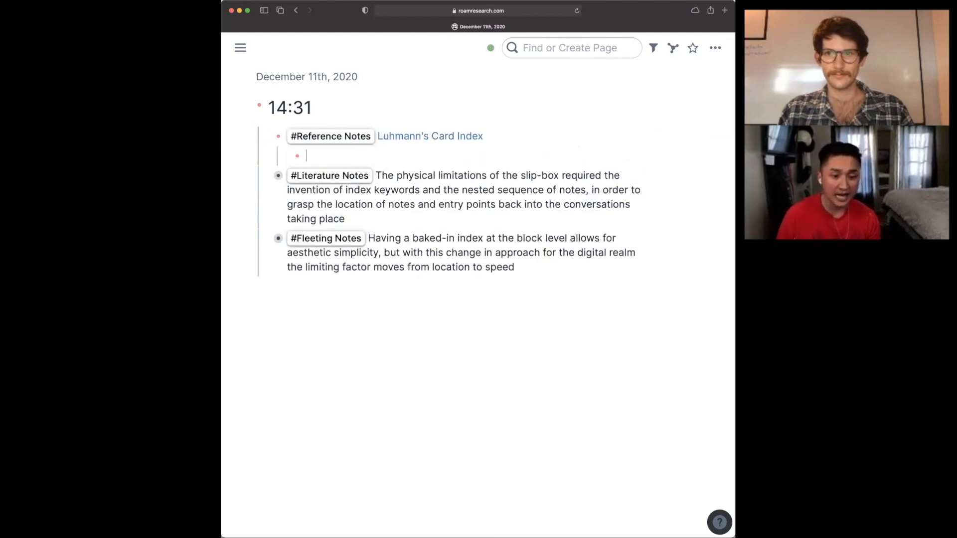
key("super+Tab")
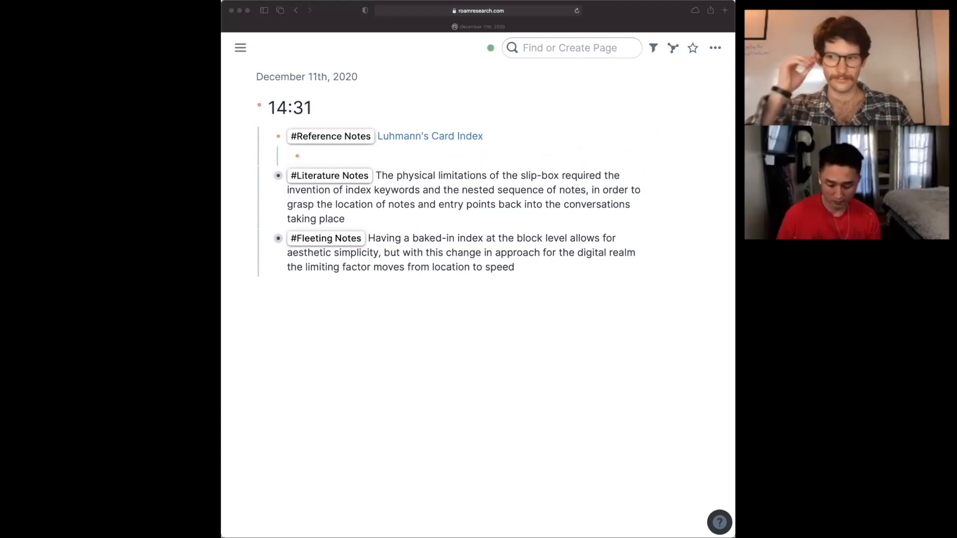
left_click(391, 152)
key("super+v")
key("Escape")
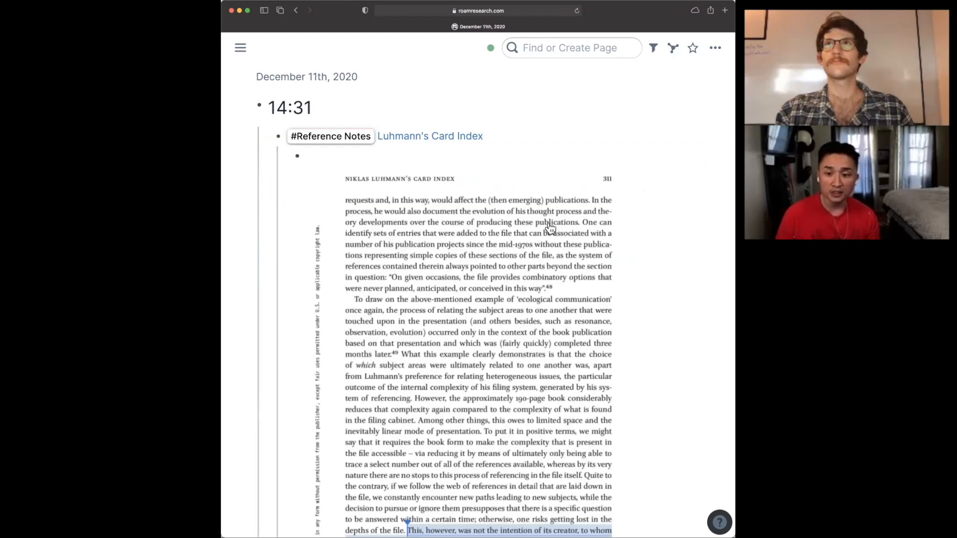
Step: Shrink the pasted page image to a small thumbnail under the #Reference Notes block
scroll(639, 333, "down", 3)
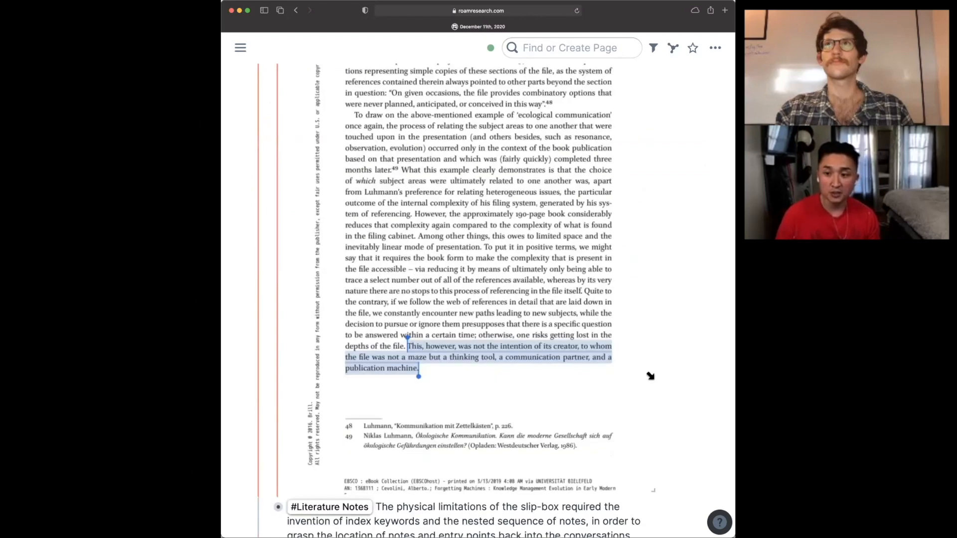
scroll(648, 374, "down", 3)
left_click_drag(653, 377, 403, 124)
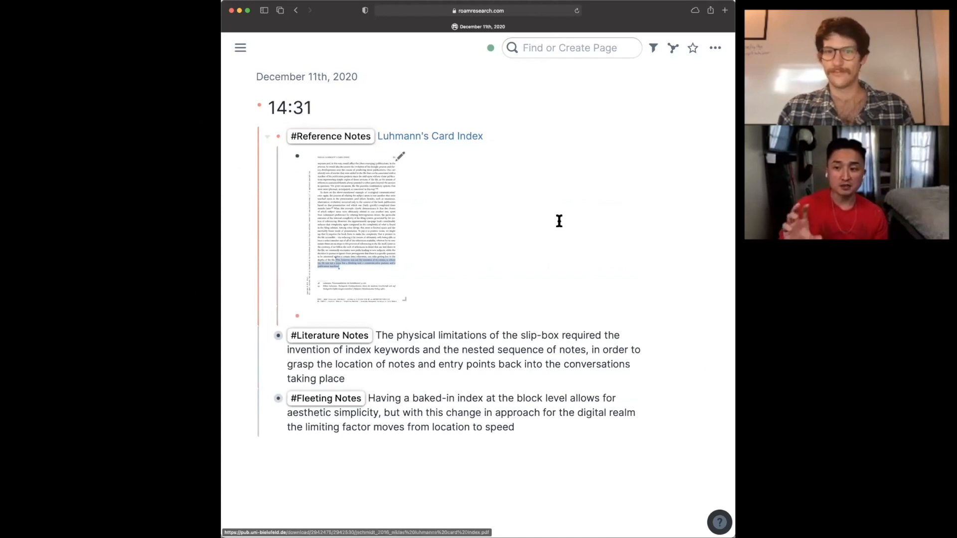
left_click_drag(640, 431, 321, 160)
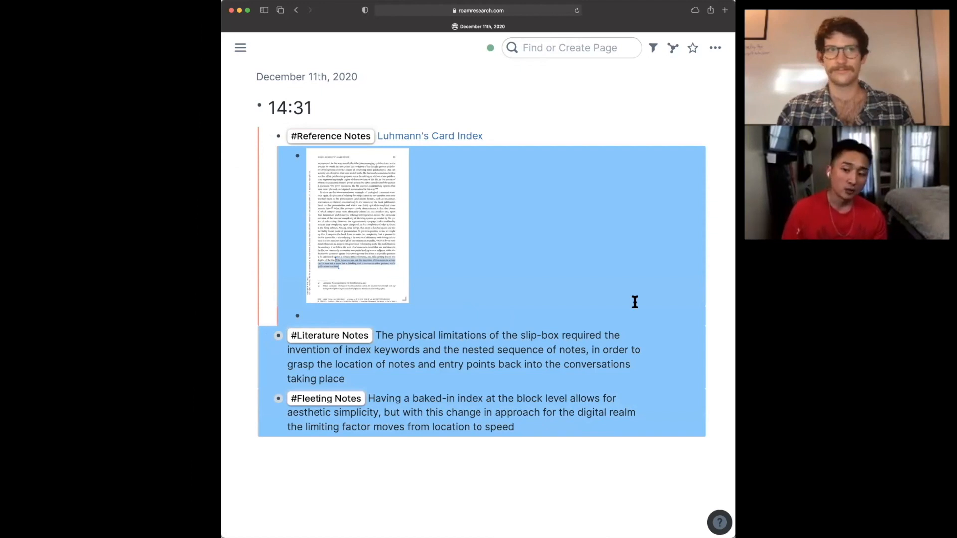
left_click(295, 125)
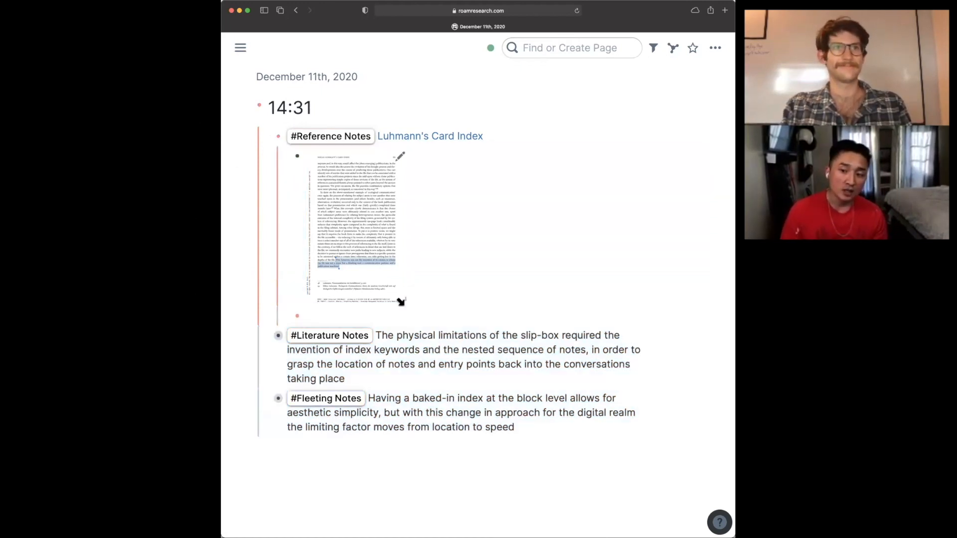
Step: Add the attribute blocks "Author::" and "Recommended by::" below the page image, and collapse the #Reference Notes block
type("Author::")
key("Return")
type("Recommended by::")
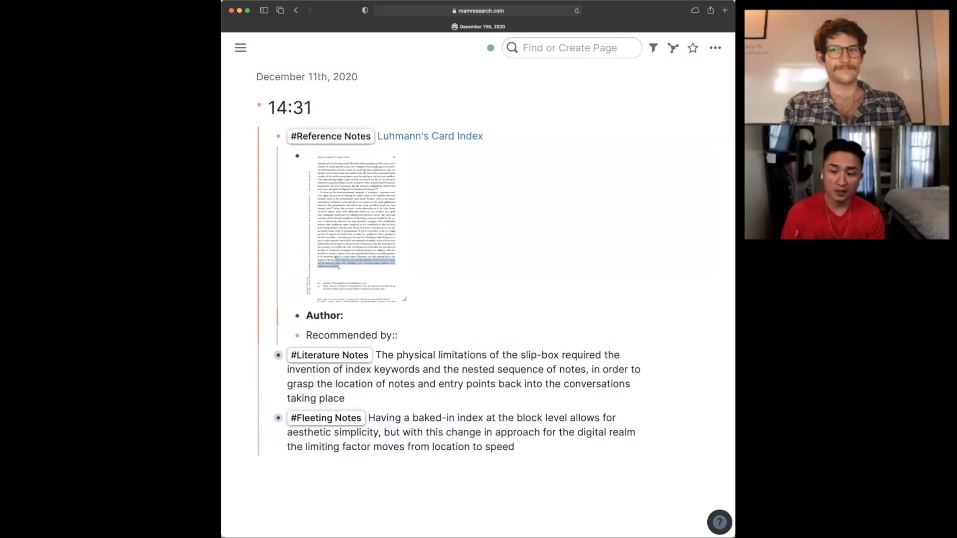
key("Escape")
key("Escape")
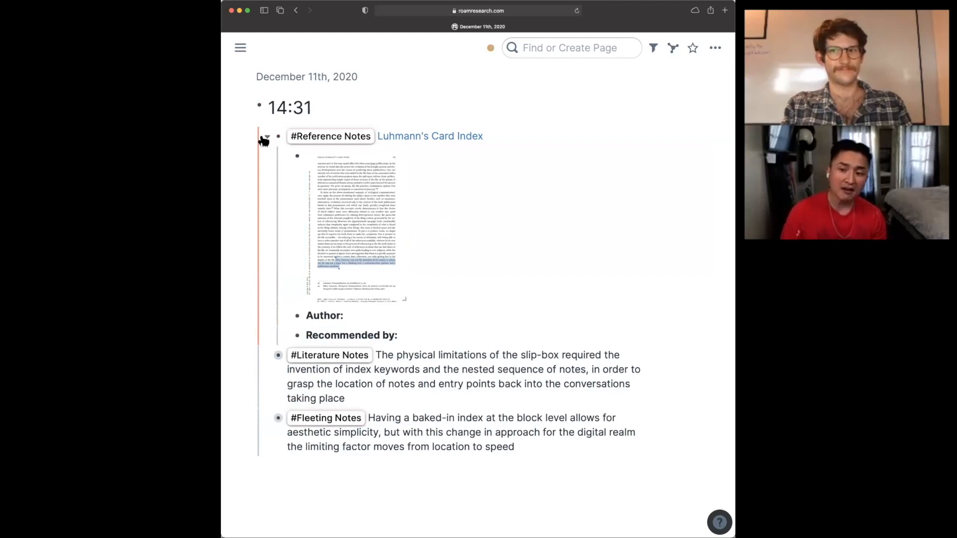
left_click(265, 138)
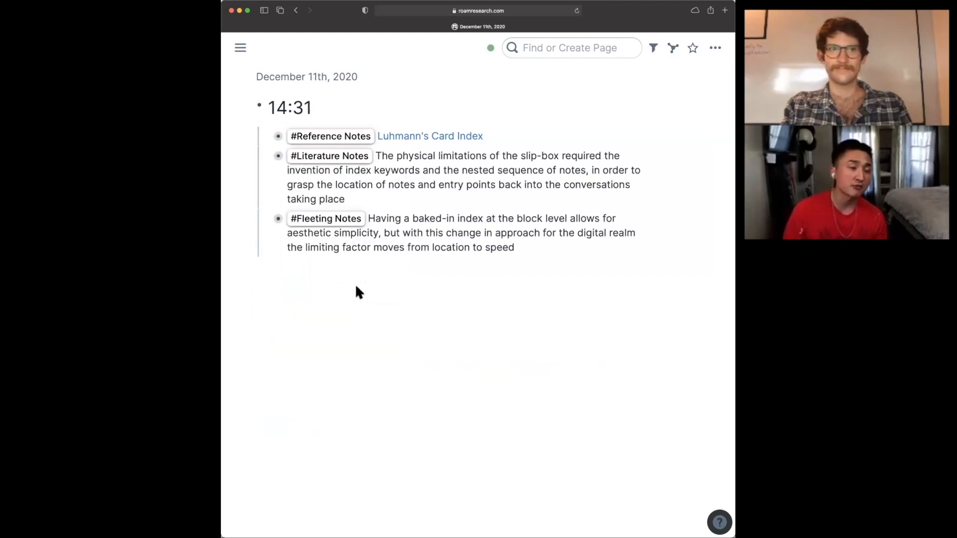
Step: Add a new block tagged #Permanent Notes directly under the 14:31 heading, above #Reference Notes
left_click(534, 137)
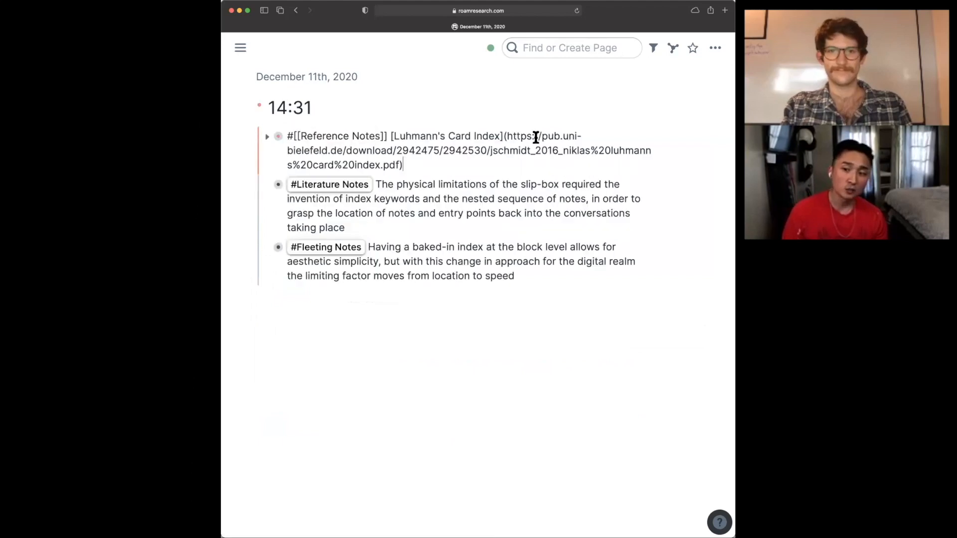
key("Return")
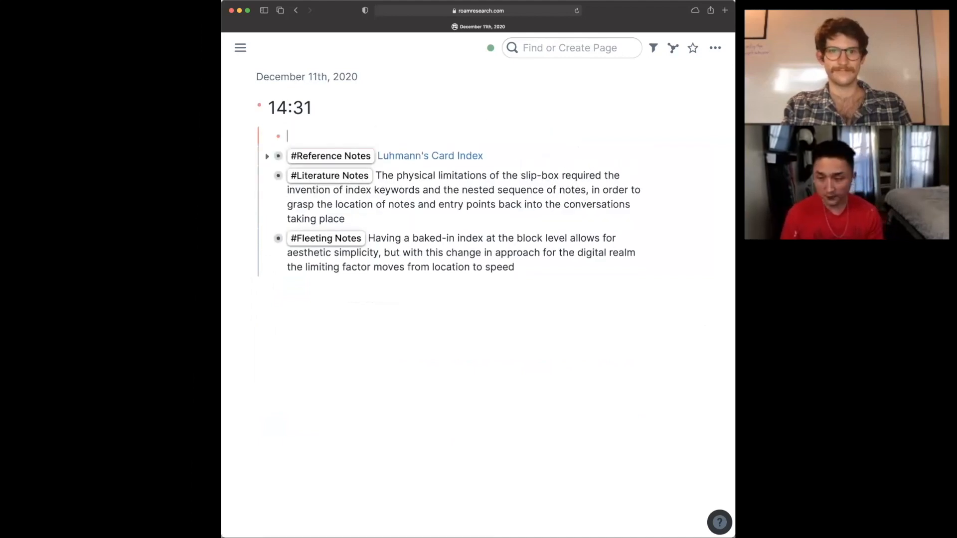
type("#Perma")
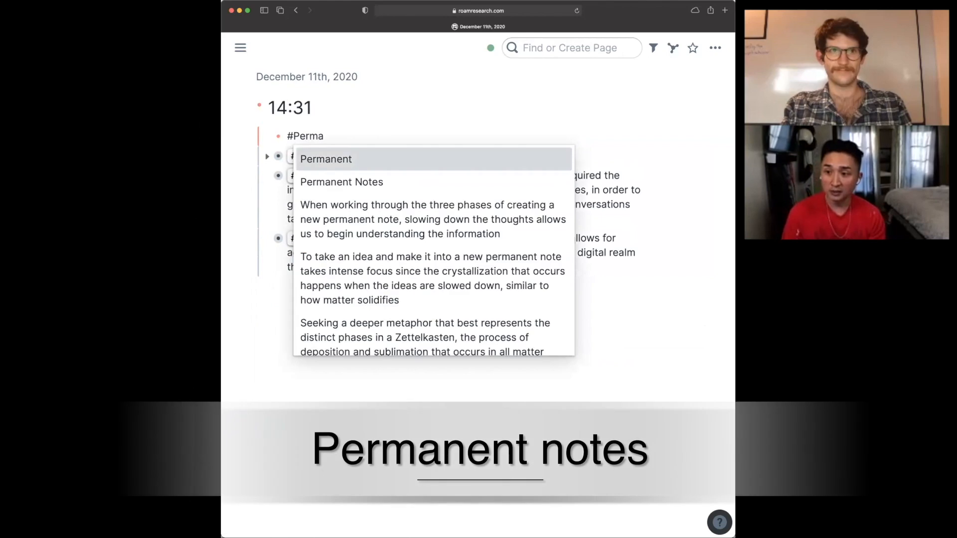
key("Down")
key("Return")
Step: Nest the #Reference Notes, #Literature Notes and #Fleeting Notes blocks under #Permanent Notes, and collapse and reopen the group
left_click_drag(523, 269, 344, 163)
left_click_drag(502, 212, 256, 149)
key("Tab")
left_click(267, 137)
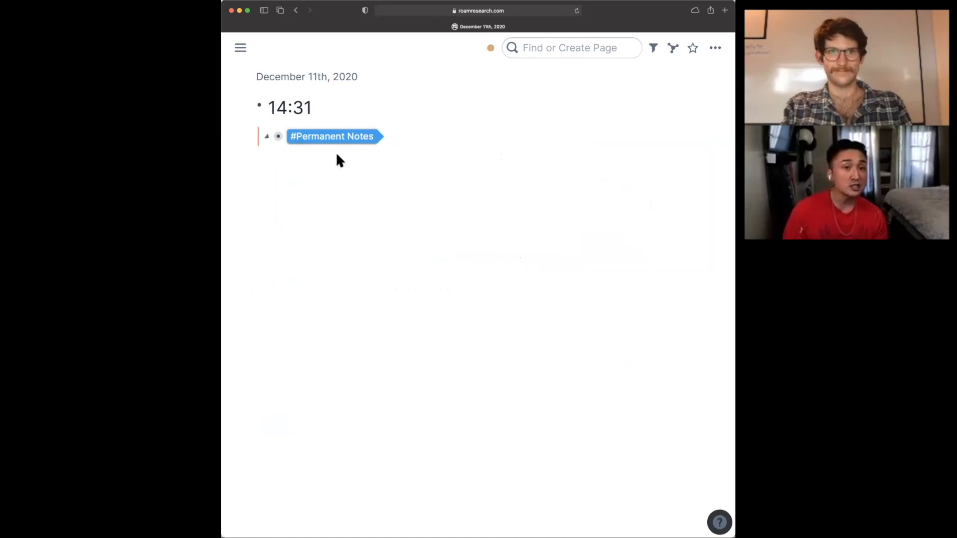
left_click(267, 136)
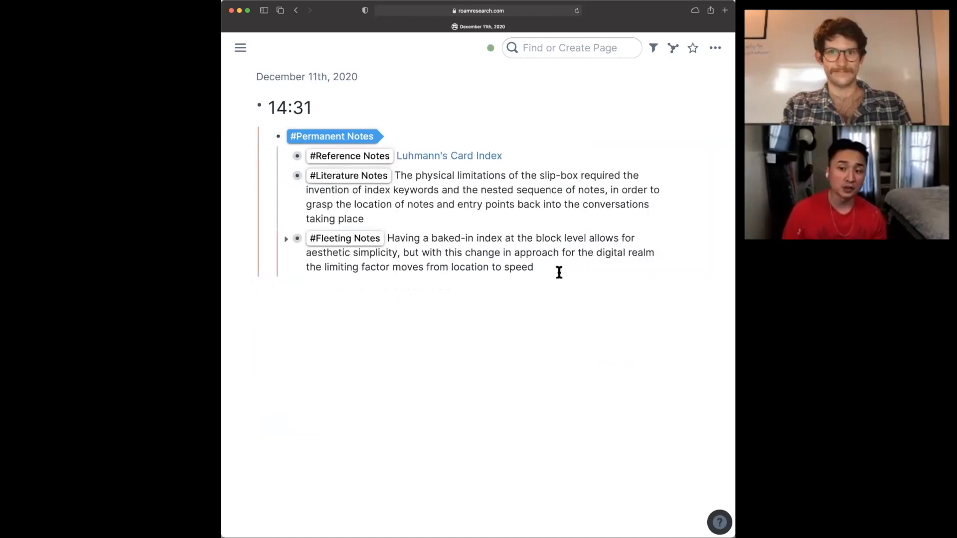
left_click_drag(560, 272, 289, 235)
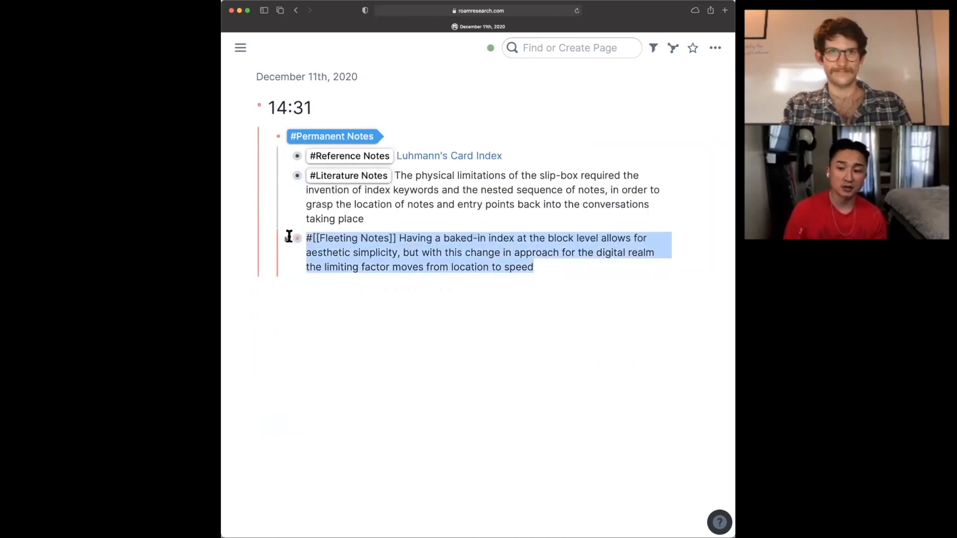
left_click_drag(431, 214, 314, 175)
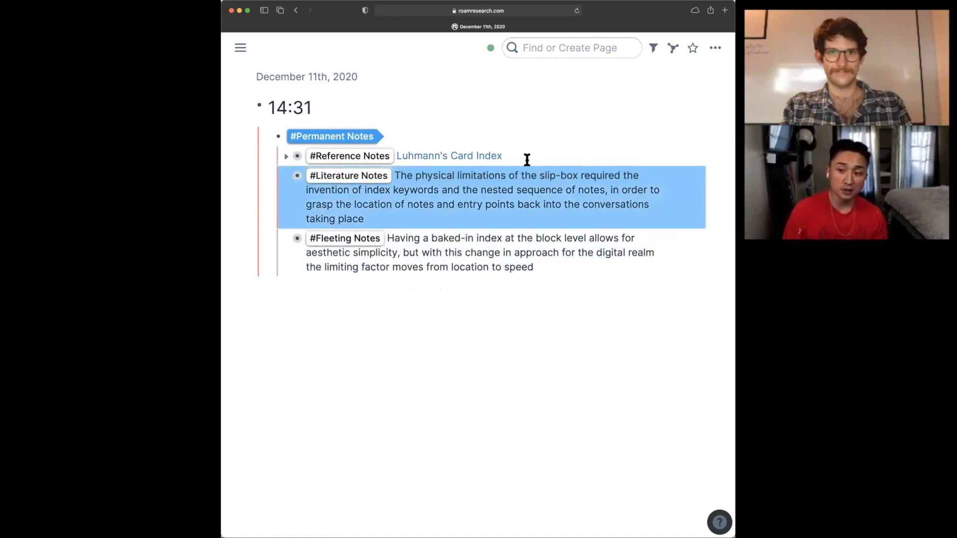
left_click_drag(525, 158, 297, 156)
left_click(482, 218)
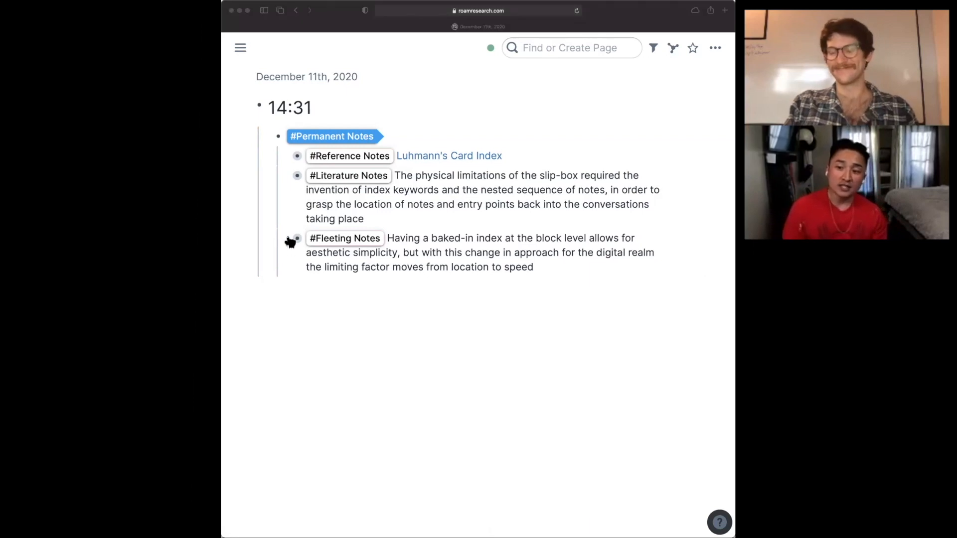
Step: Expand the #Fleeting Notes, #Literature Notes and #Reference Notes blocks and read through all their nested notes
left_click(286, 176)
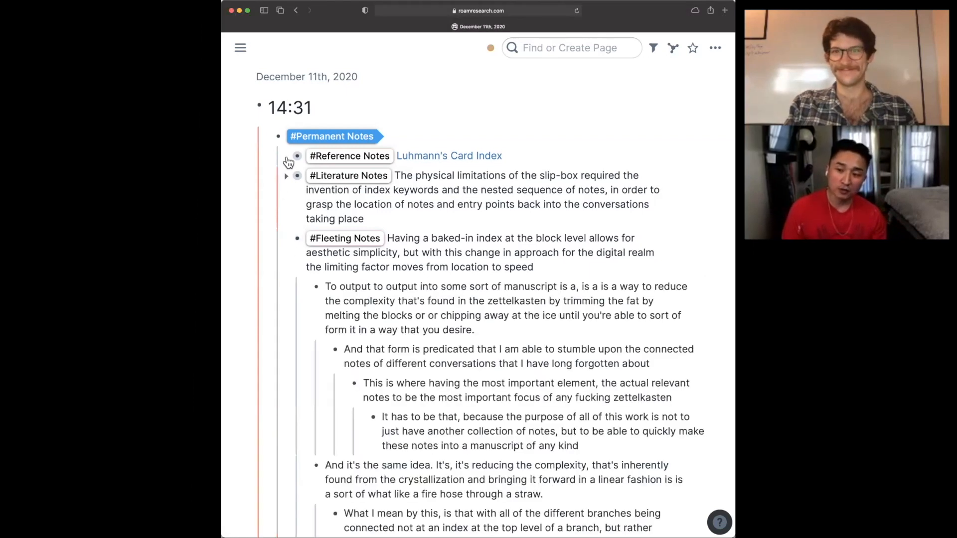
scroll(580, 365, "down", 8)
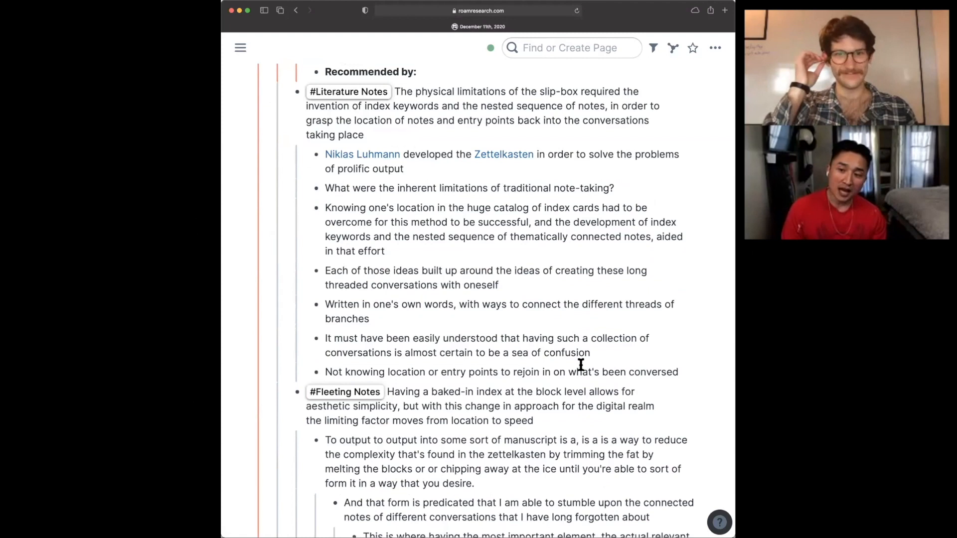
scroll(580, 365, "down", 8)
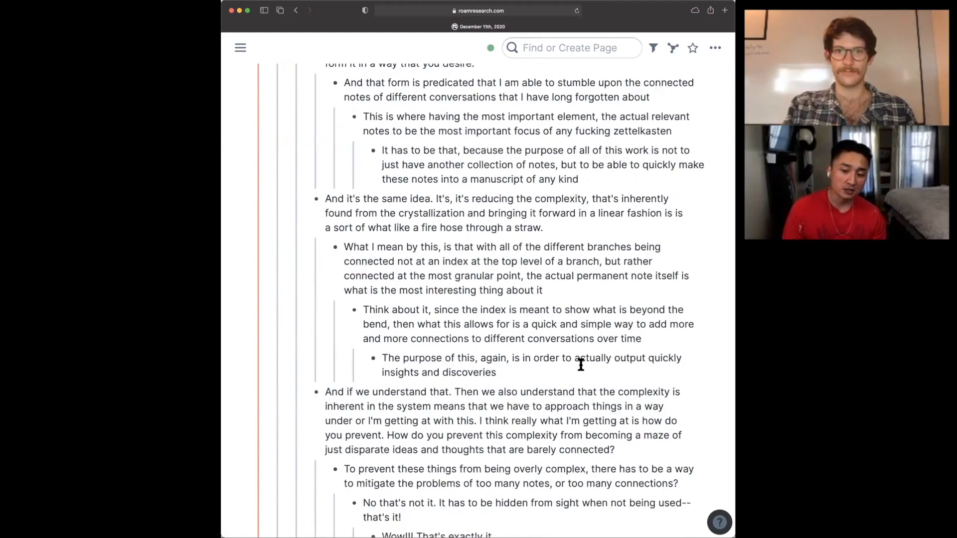
scroll(581, 365, "down", 15)
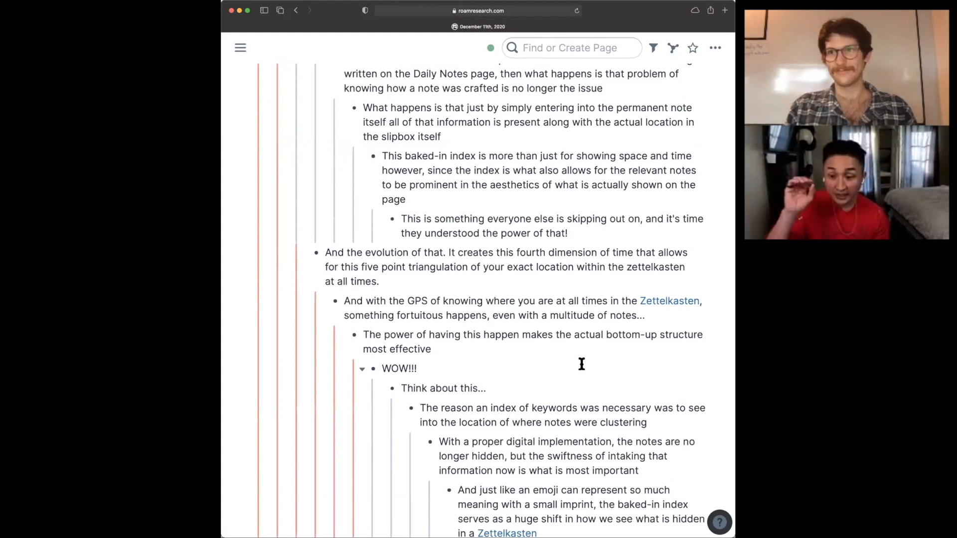
scroll(582, 365, "down", 1)
scroll(582, 364, "down", 3)
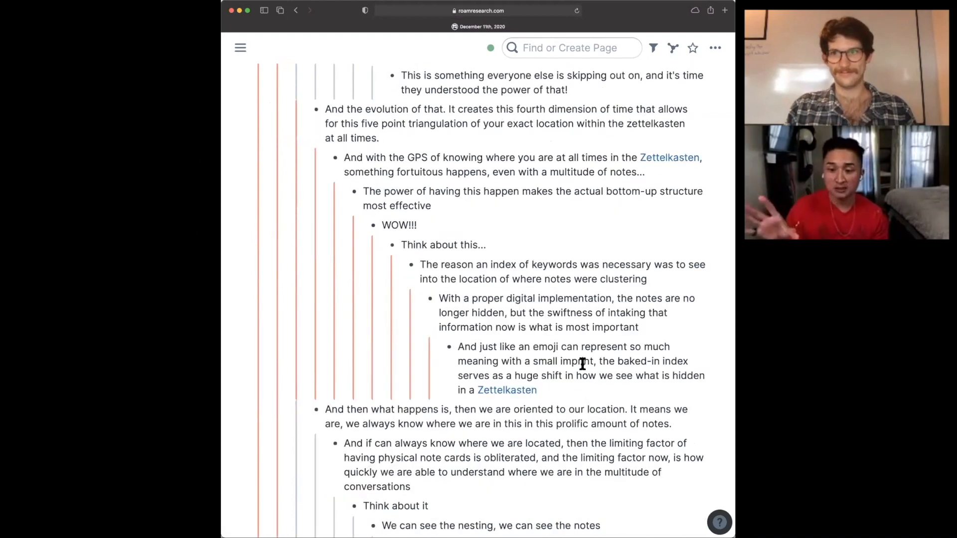
scroll(583, 364, "up", 4)
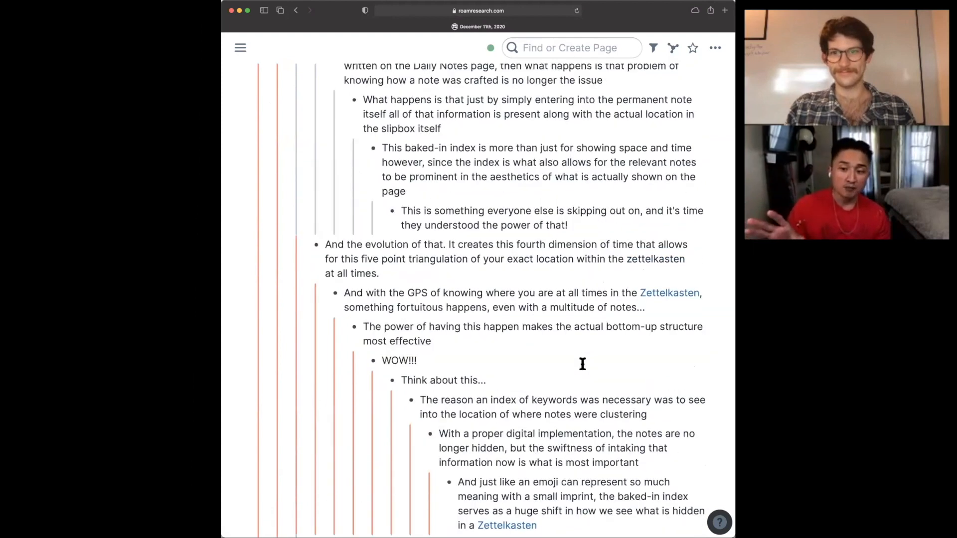
scroll(582, 364, "up", 5)
scroll(582, 364, "up", 10)
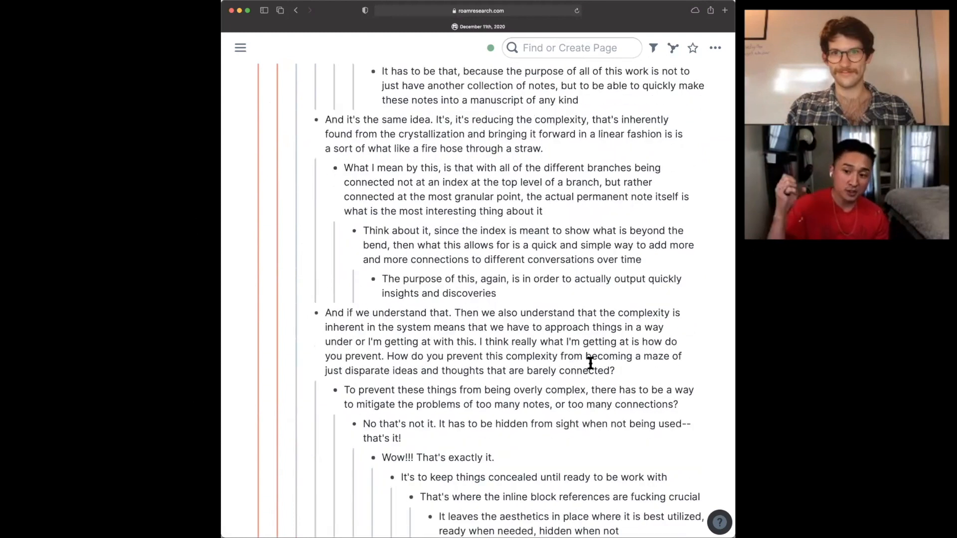
scroll(590, 363, "up", 1)
scroll(595, 359, "up", 6)
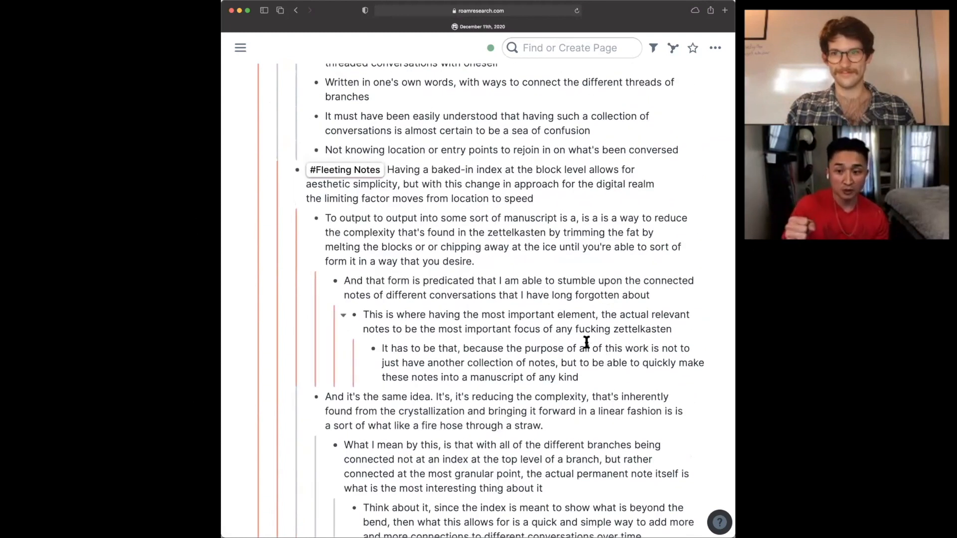
scroll(589, 361, "up", 3)
scroll(598, 370, "up", 1)
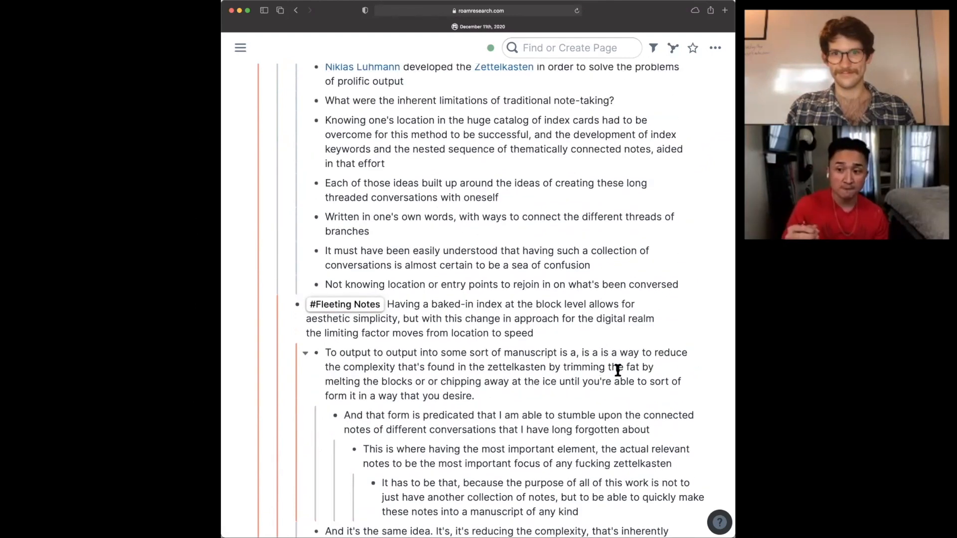
scroll(596, 362, "up", 4)
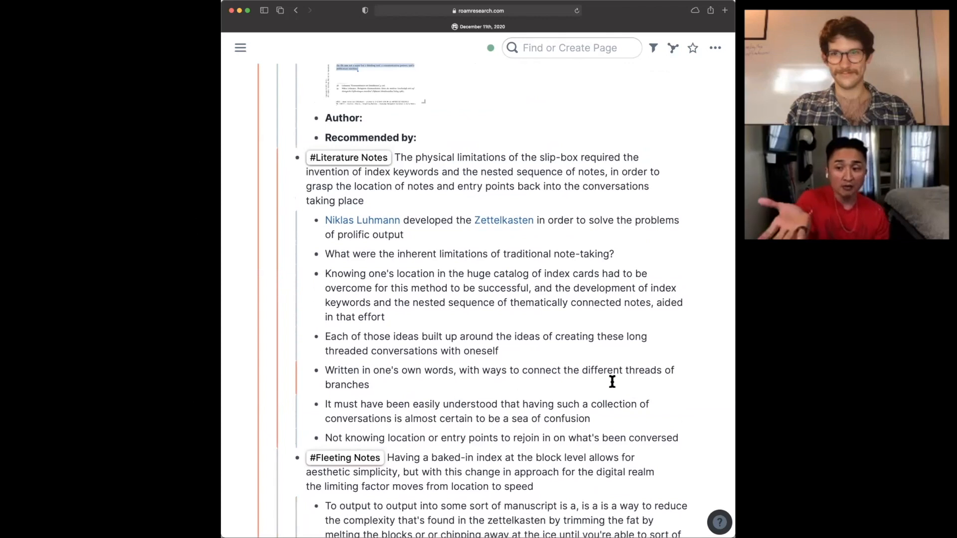
scroll(612, 381, "up", 6)
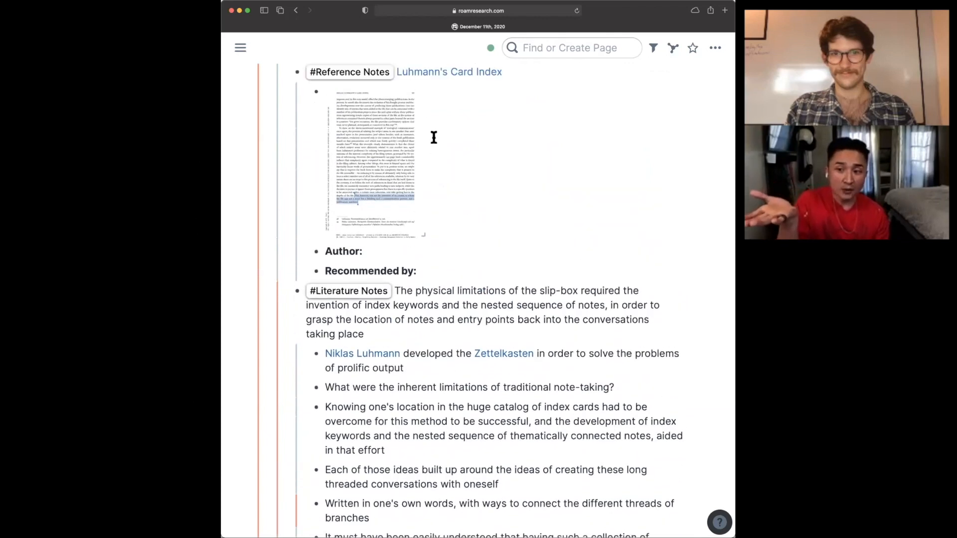
Step: After the #Permanent Notes tag, write that physical limitations inherent to an analog [[Zettelkasten]] forced an index and numbered sequence as entry points into the conversation
left_click(499, 137)
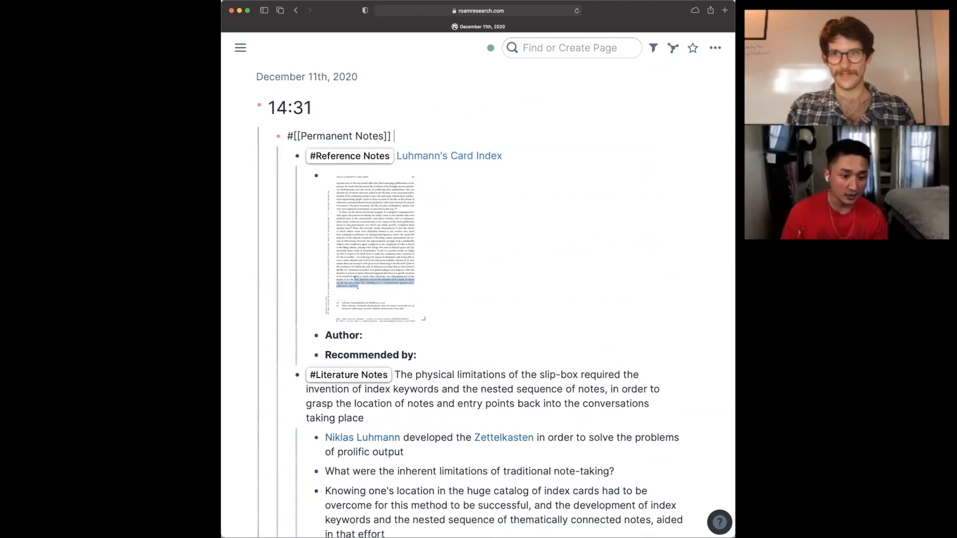
key("super+Tab")
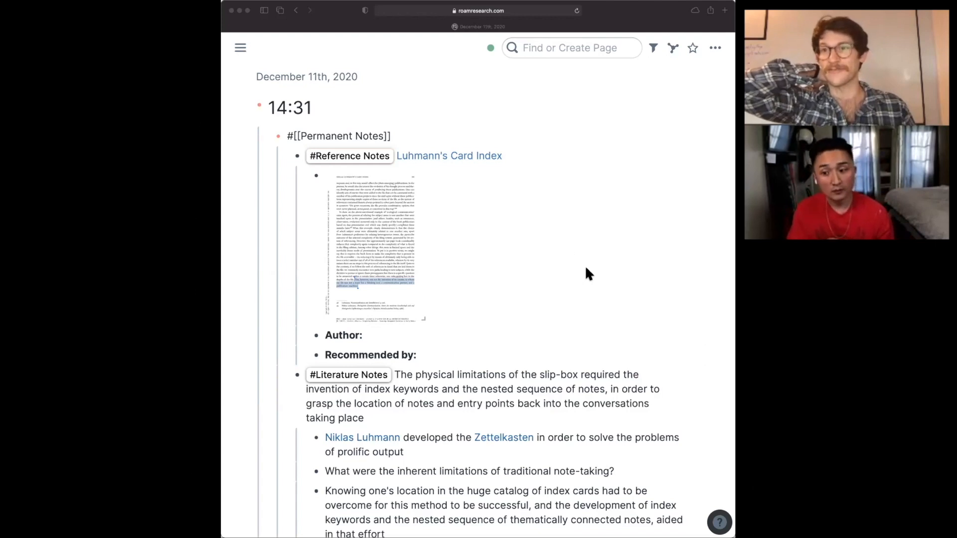
scroll(614, 264, "down", 3)
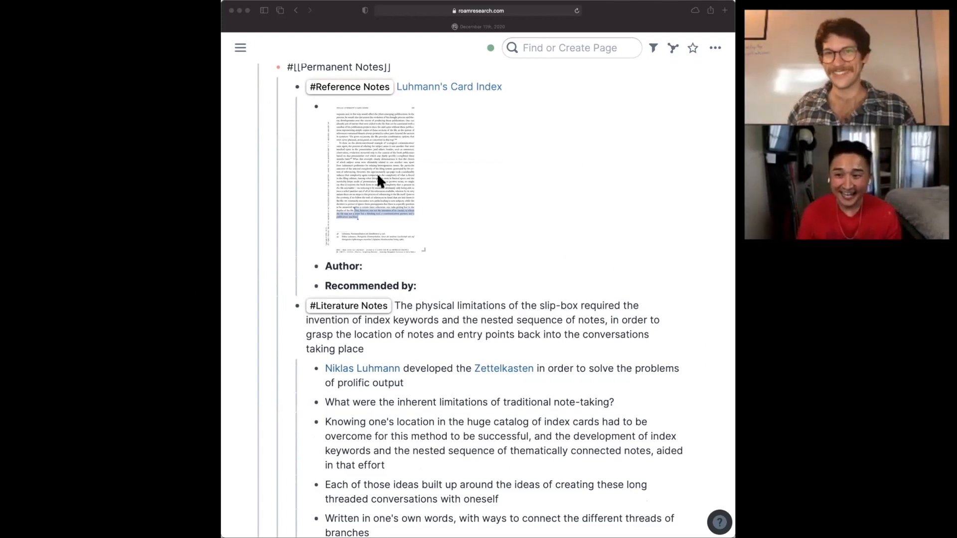
scroll(294, 162, "up", 3)
left_click(278, 162)
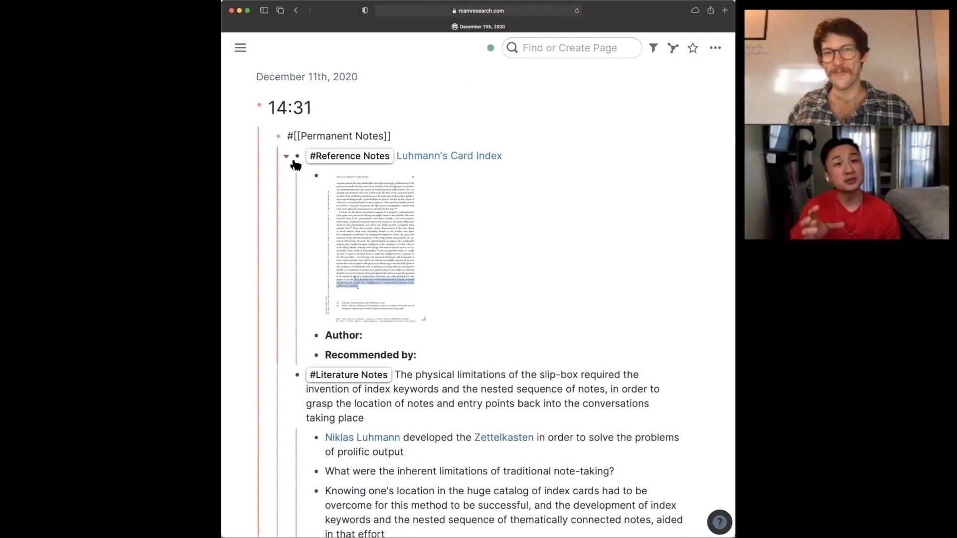
left_click(461, 132)
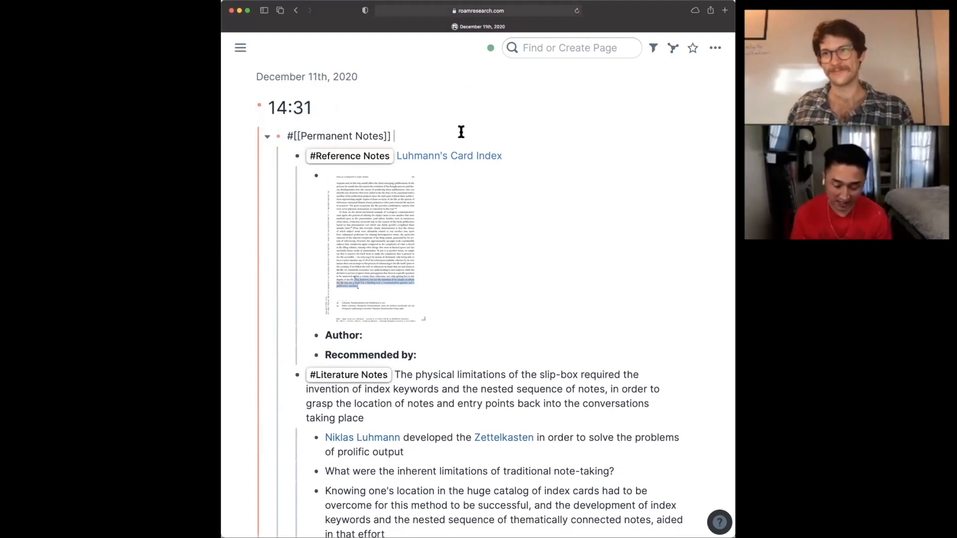
type("Physical limitations inherent to an analog [[Zettelkasten]] forced development of an index as well as a specific numbered sequence in order to provide entry points back into the conversation taking place")
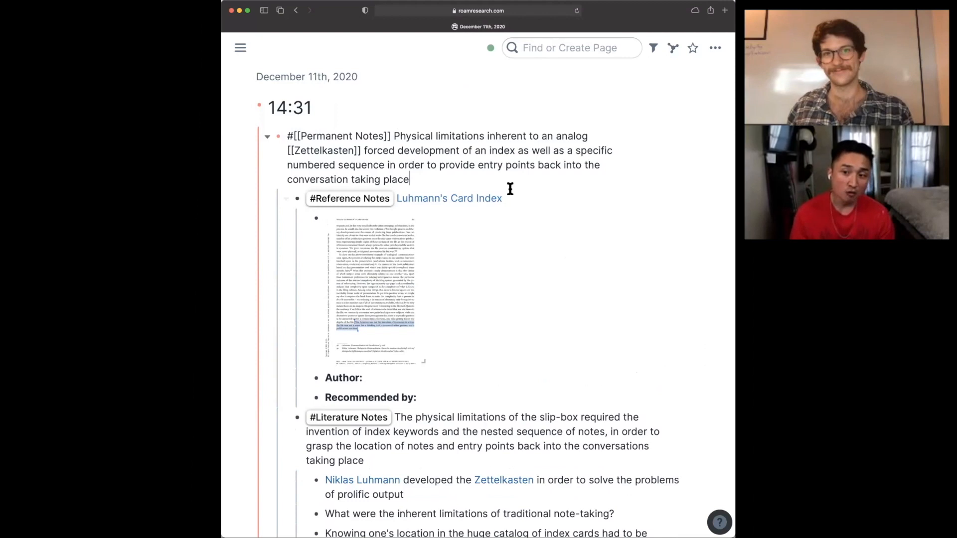
Step: Turn the whole sentence after the #Permanent Notes tag into a page link by enclosing it in double square brackets
key("Escape")
left_click(509, 135)
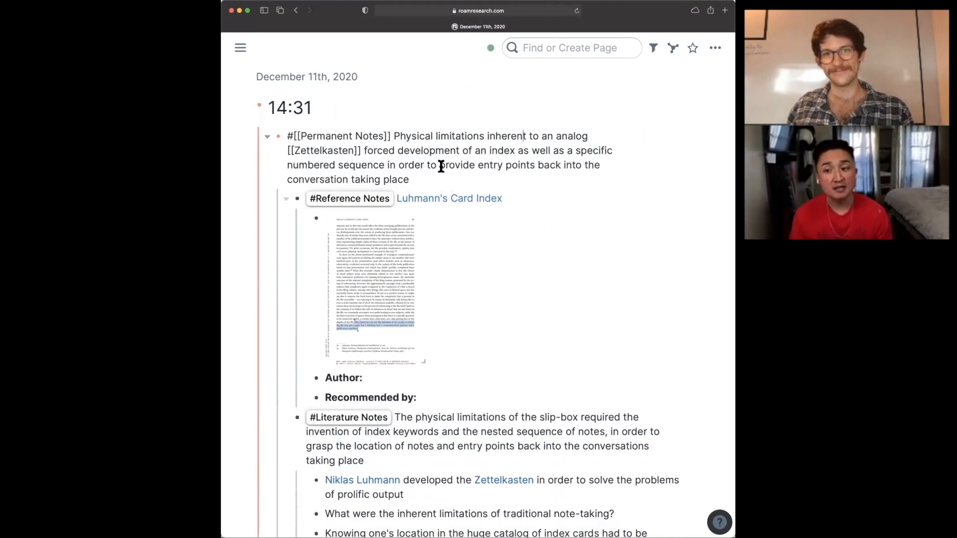
left_click_drag(395, 135, 419, 181)
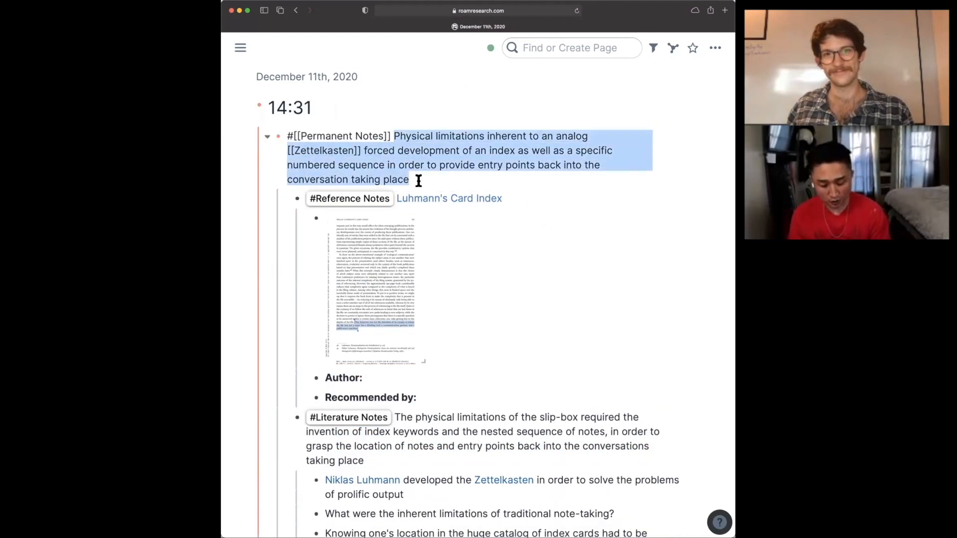
type("[[")
key("Escape")
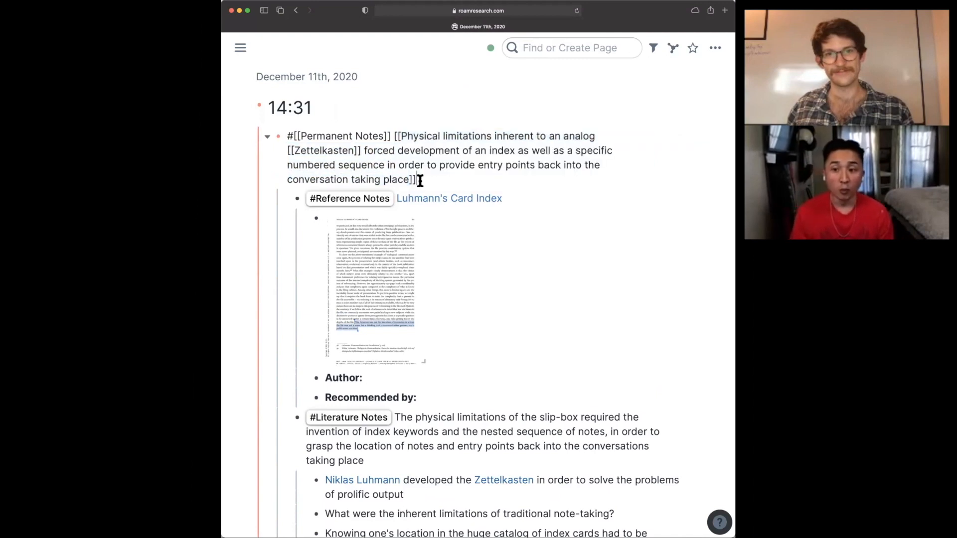
key("Escape")
key("Escape")
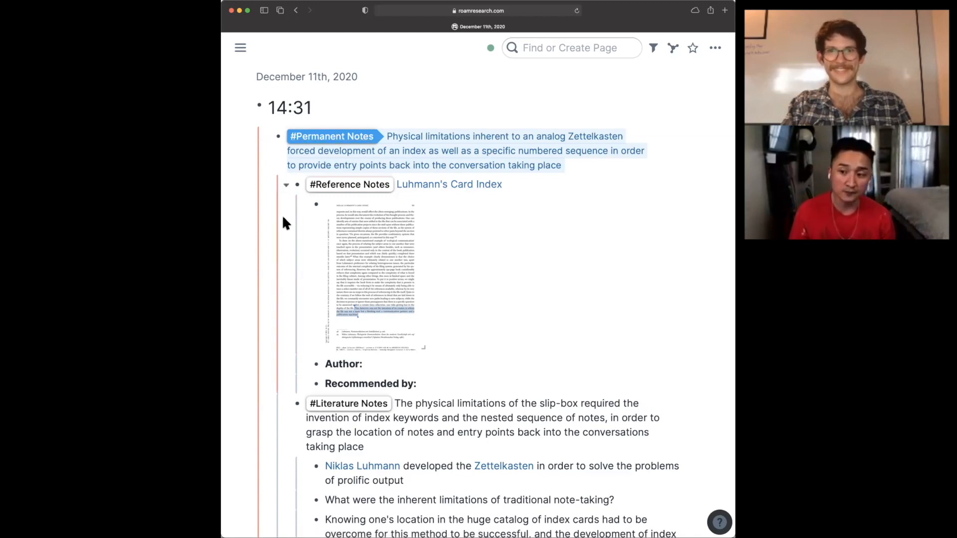
Step: Collapse the #Reference Notes, #Literature Notes and #Fleeting Notes blocks under the permanent note
left_click(286, 185)
left_click(286, 204)
left_click(286, 267)
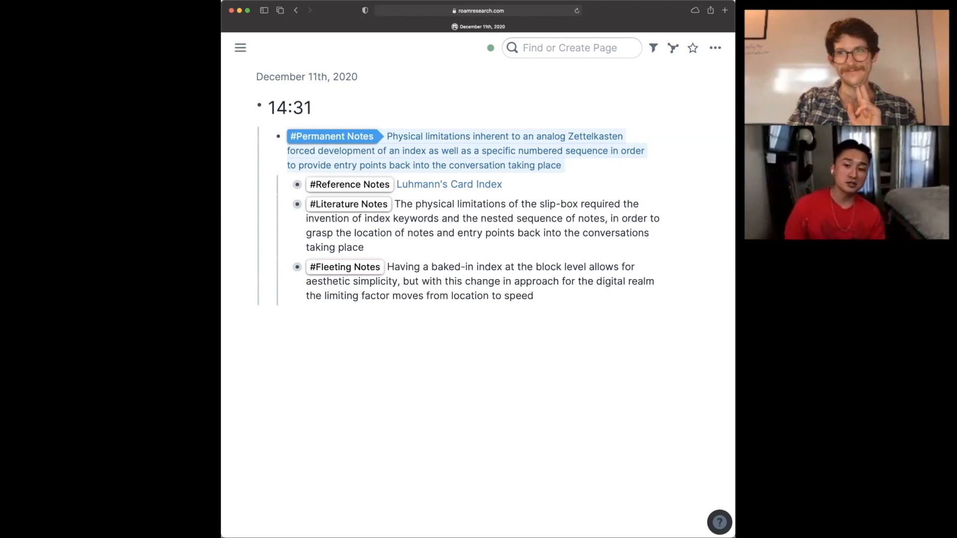
Step: Cut the linked sentence out of the #Permanent Notes block, leaving only its tag
left_click_drag(590, 166, 597, 169)
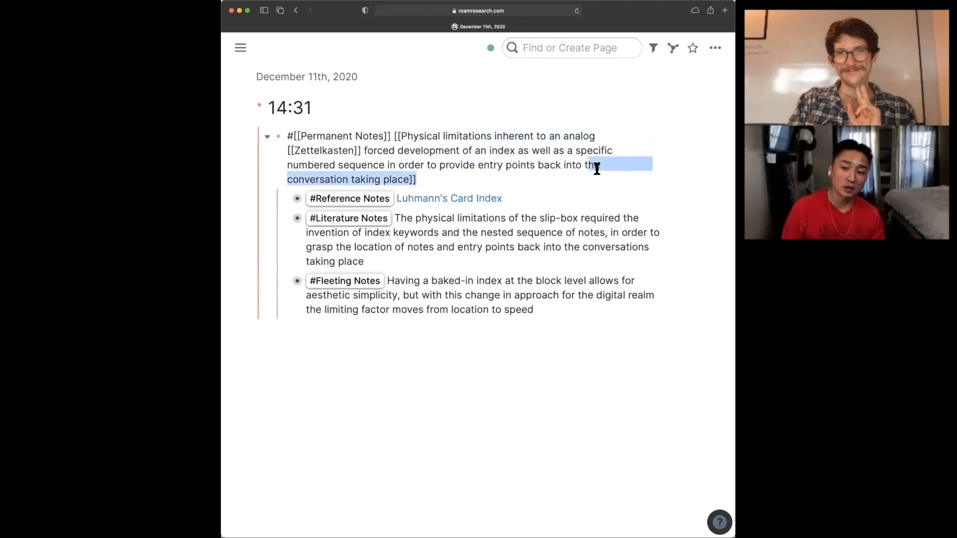
left_click(478, 179)
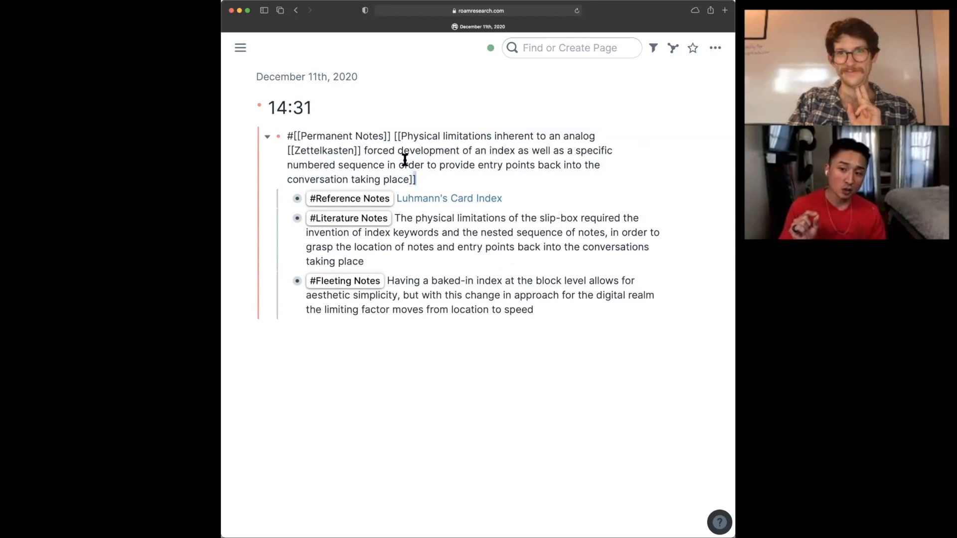
left_click(394, 136, "shift")
key("super+x")
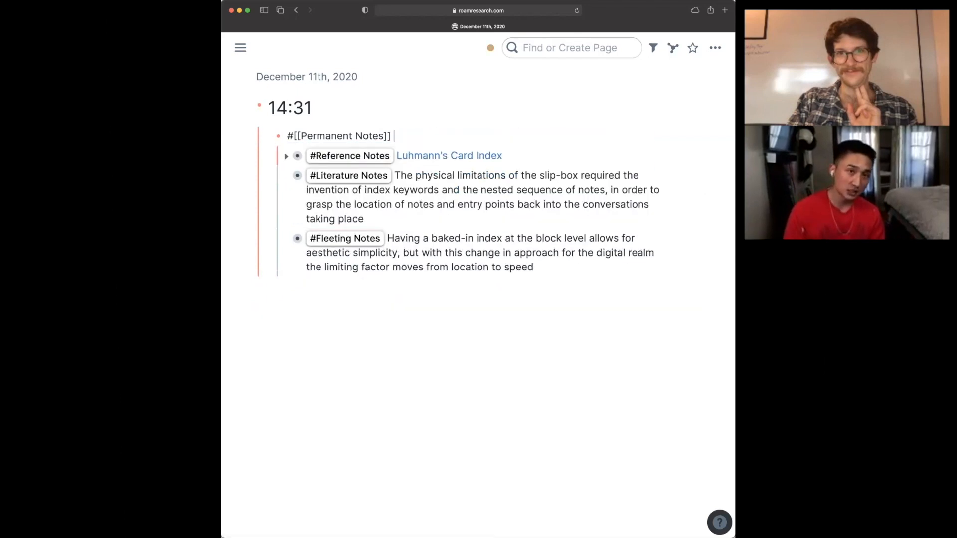
key("Escape")
left_click(543, 394)
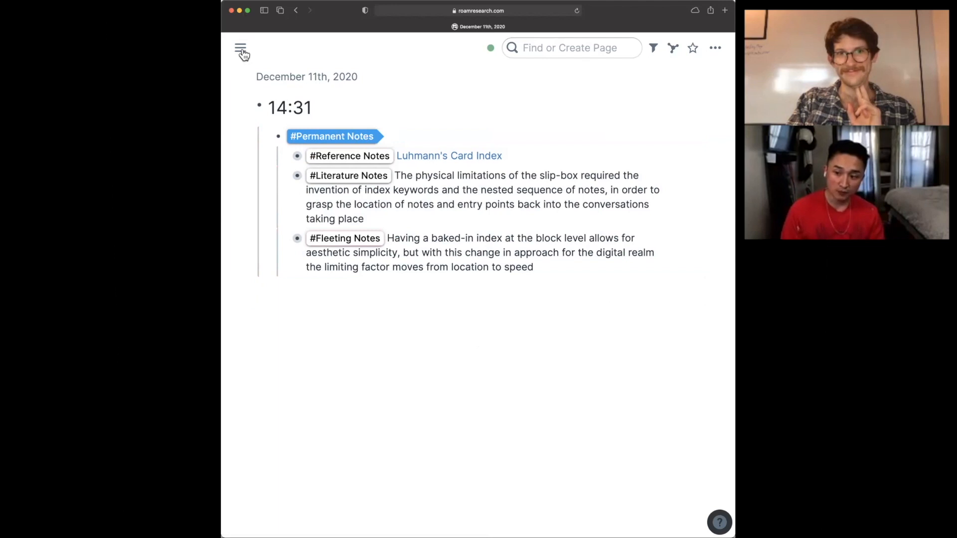
Step: Open the Permanent Notes page beside the daily page, and widen both the window and the outline's share of it
mouse_move(241, 48)
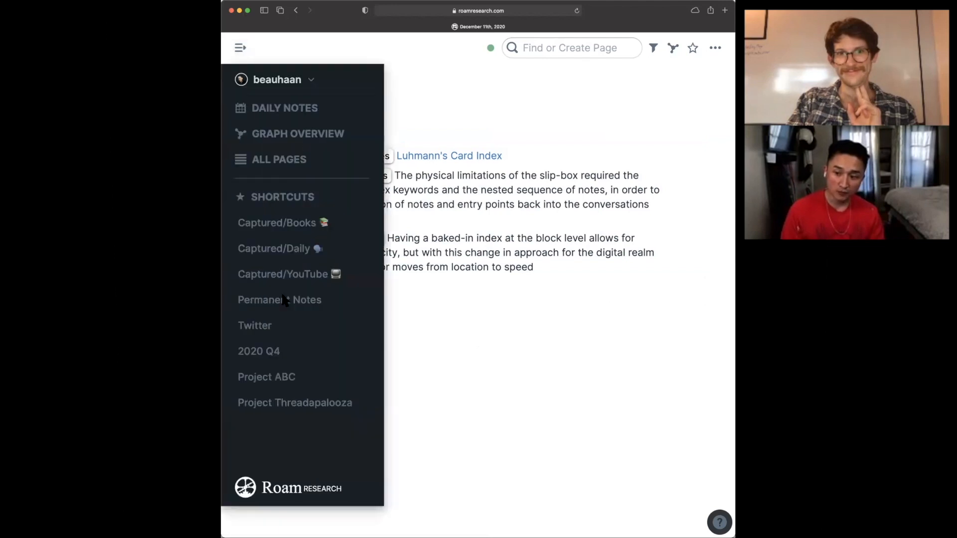
left_click(315, 305, "shift")
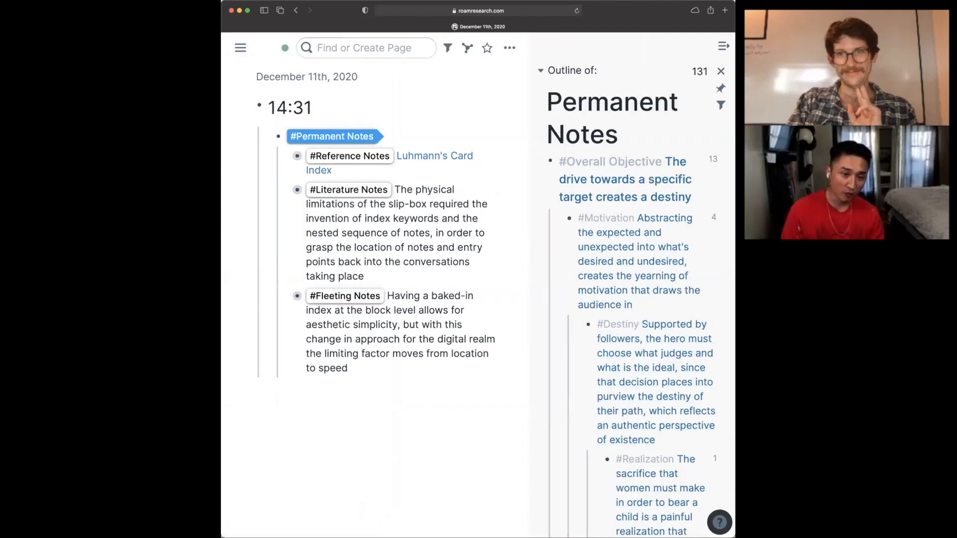
left_click_drag(735, 203, 818, 203)
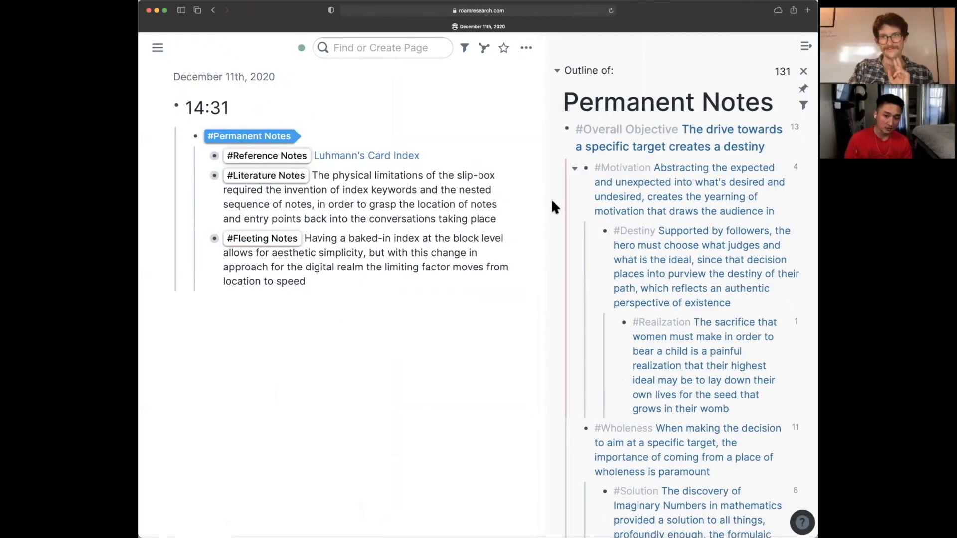
left_click_drag(547, 203, 491, 203)
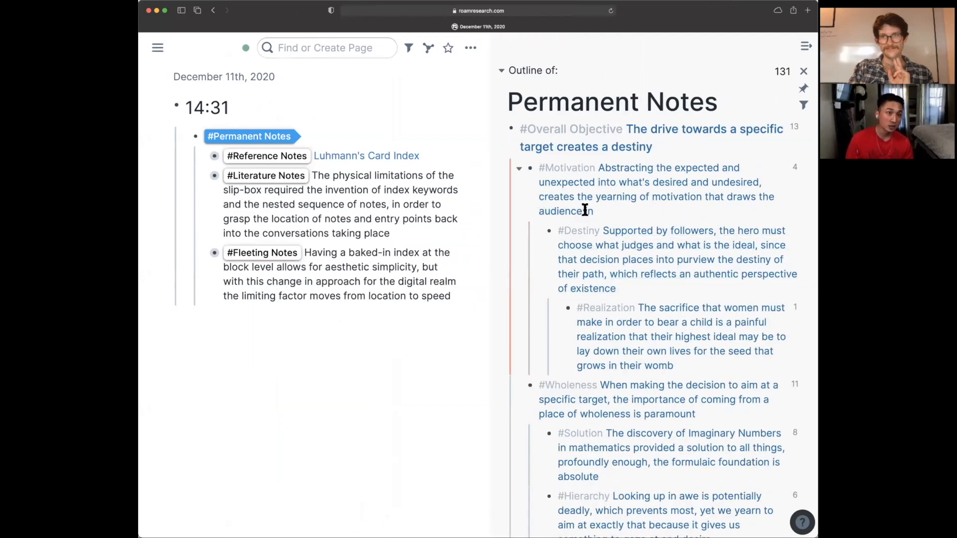
Step: Read through the nested notes in the Permanent Notes outline, from #Overall Objective downward
scroll(585, 210, "down", 3)
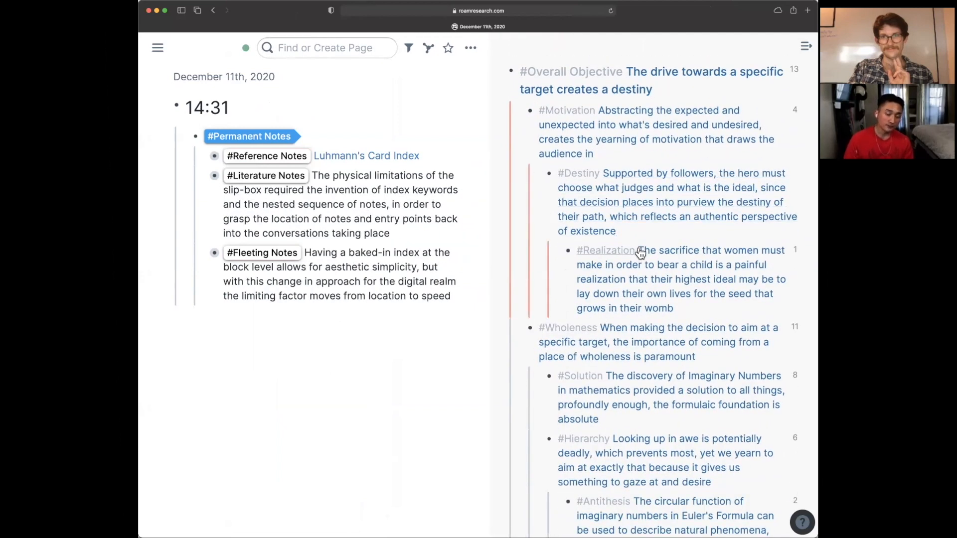
scroll(640, 253, "down", 1)
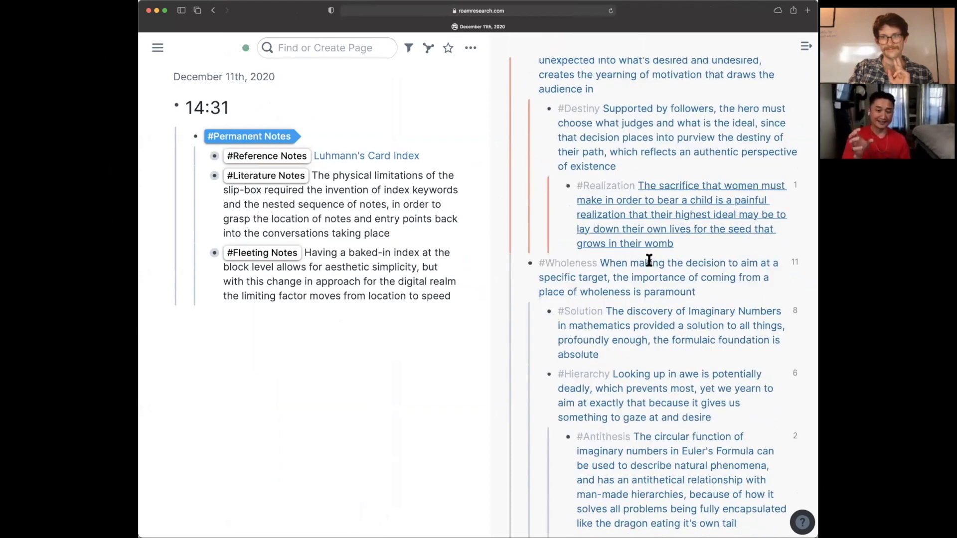
scroll(651, 266, "down", 1)
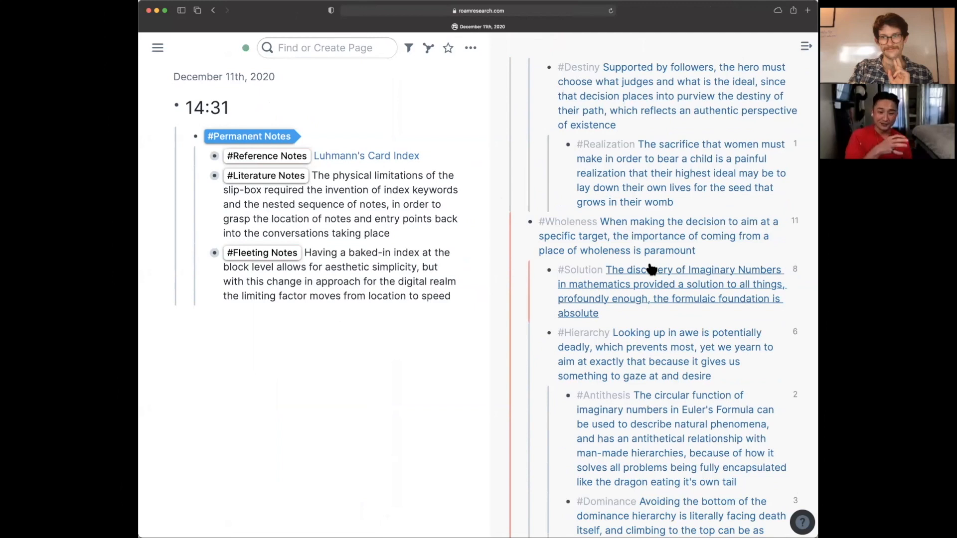
scroll(652, 269, "down", 3)
scroll(652, 269, "down", 4)
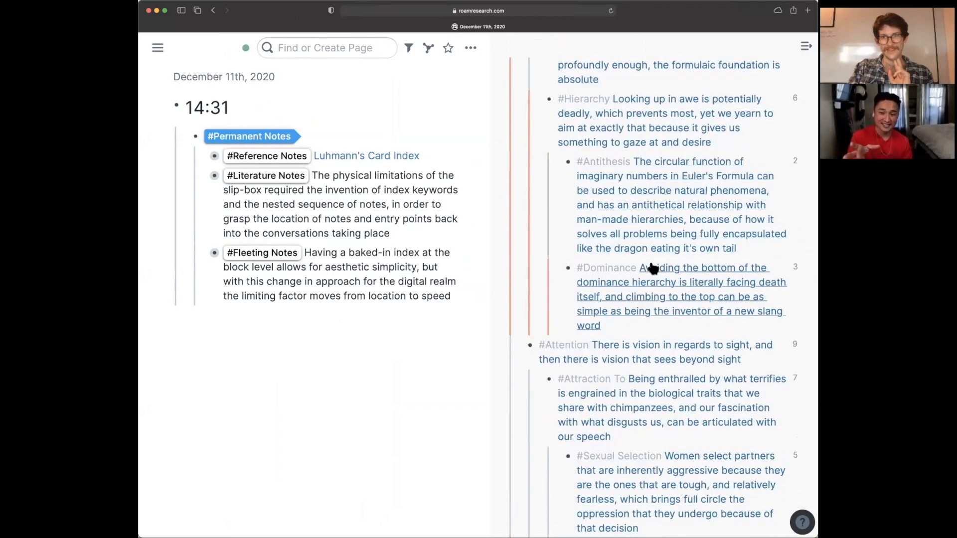
scroll(653, 270, "down", 2)
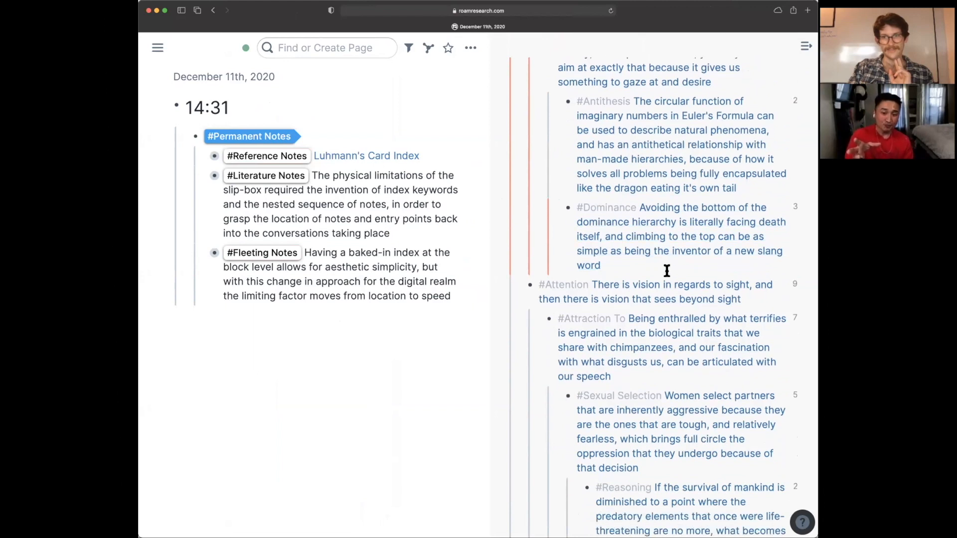
scroll(677, 275, "down", 10)
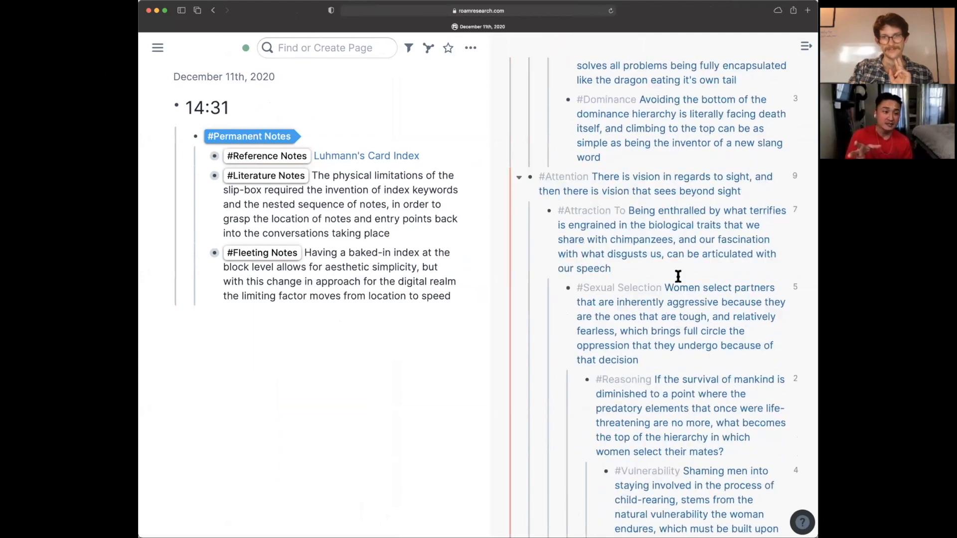
scroll(678, 276, "down", 15)
scroll(680, 273, "up", 20)
scroll(579, 73, "up", 20)
Step: Collapse all branches of the Permanent Notes outline and look over its top-level notes
right_click(575, 103)
left_click(613, 176)
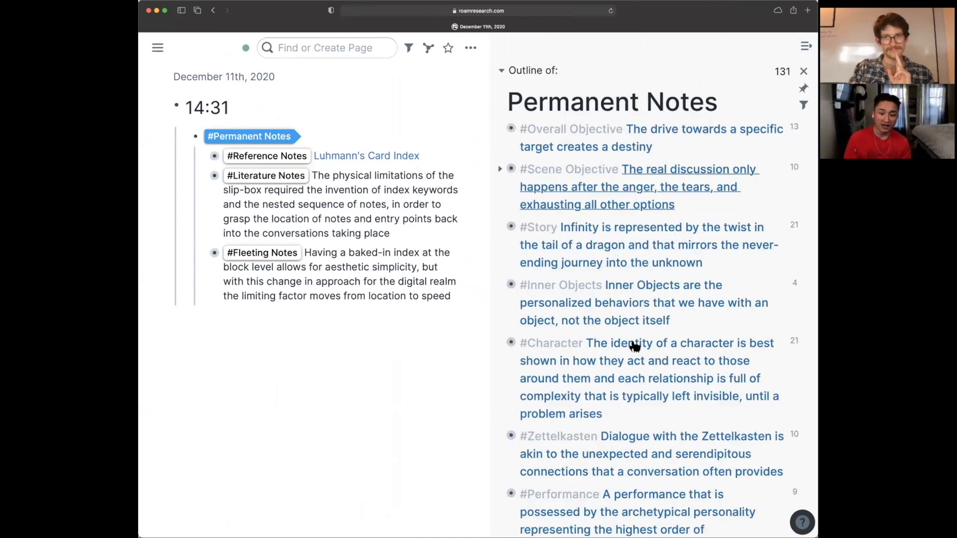
scroll(641, 387, "down", 5)
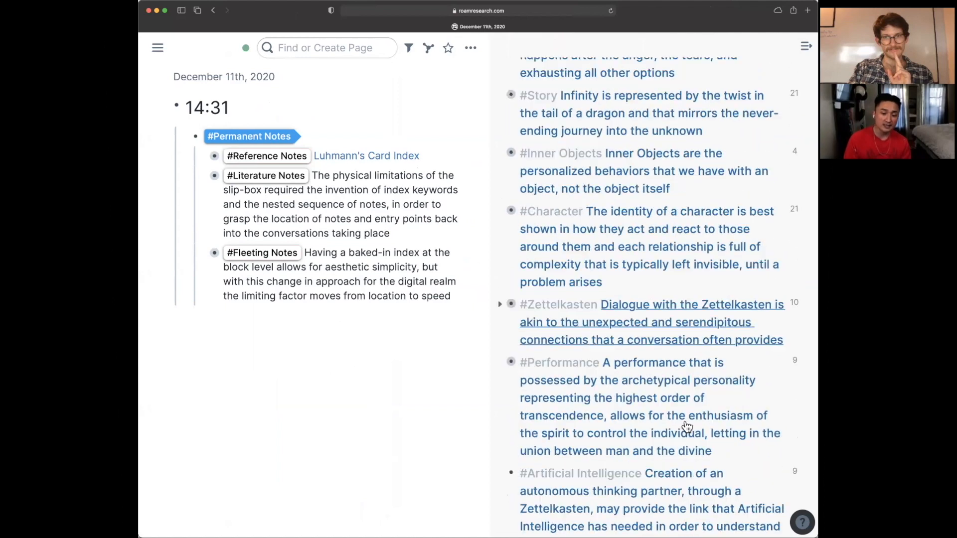
scroll(691, 473, "down", 6)
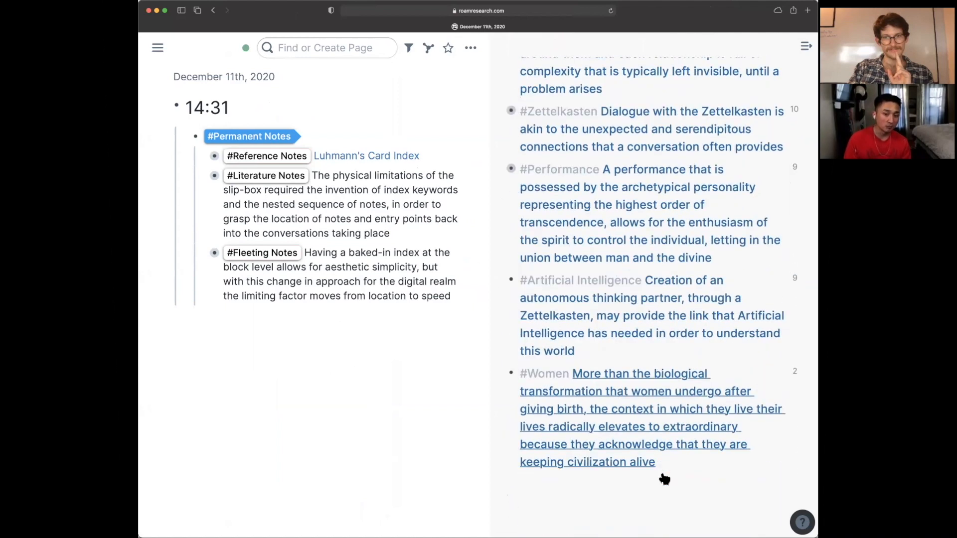
scroll(668, 469, "up", 10)
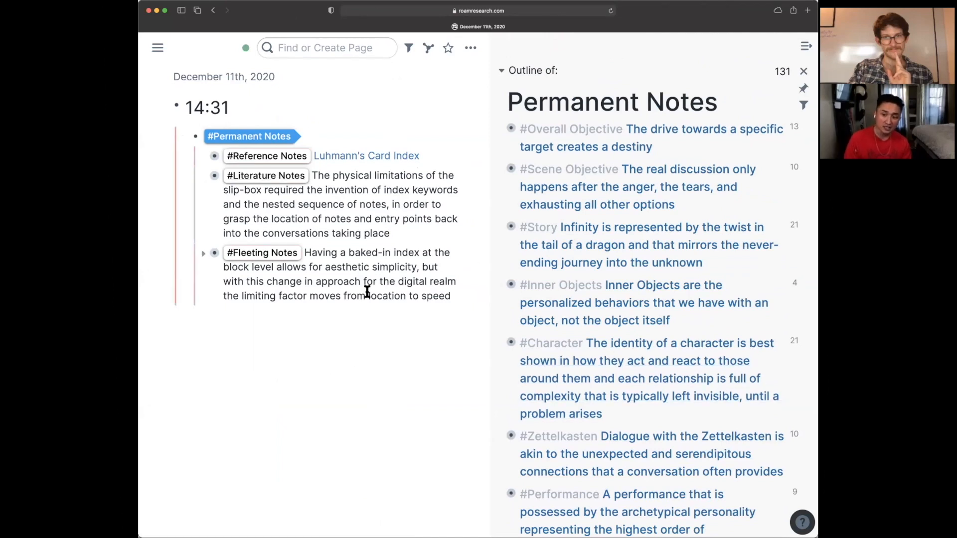
Step: Expand the #Zettelkasten note in the Permanent Notes outline and the #Physical Limitations note nested under it
scroll(688, 384, "down", 3)
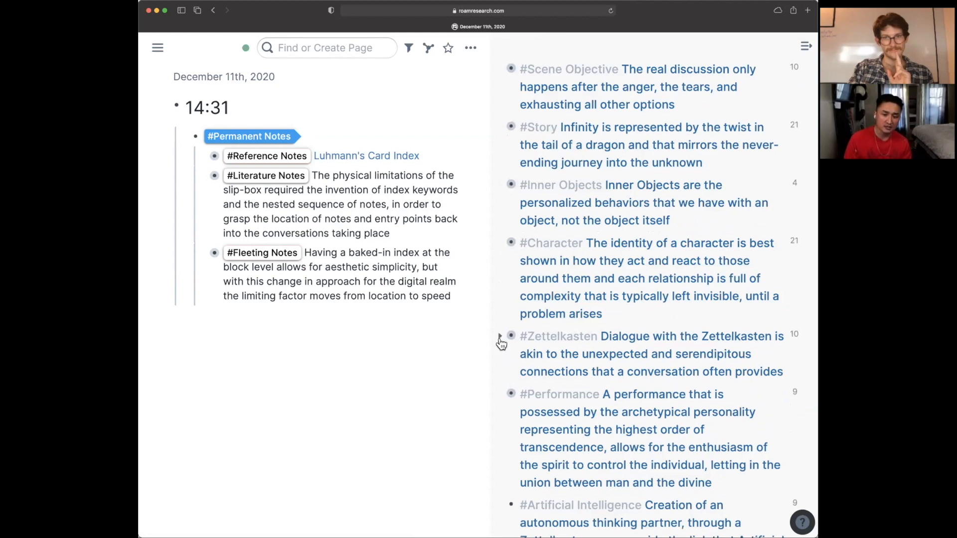
left_click(500, 341)
scroll(699, 384, "down", 3)
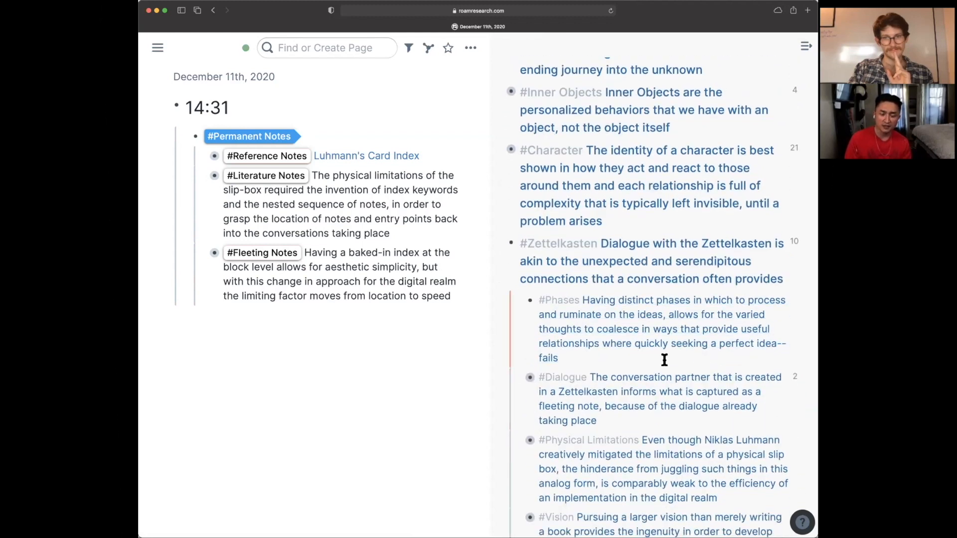
scroll(665, 355, "down", 3)
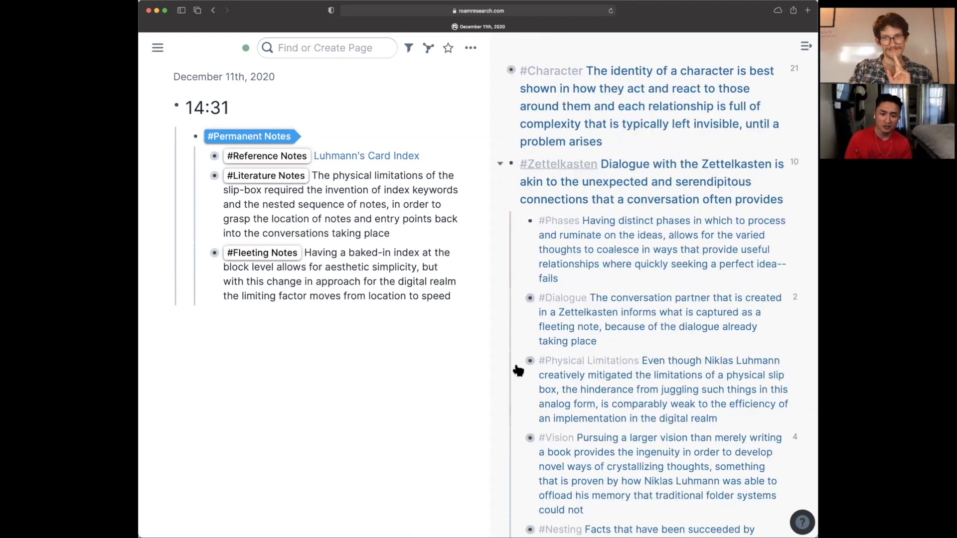
left_click(519, 363)
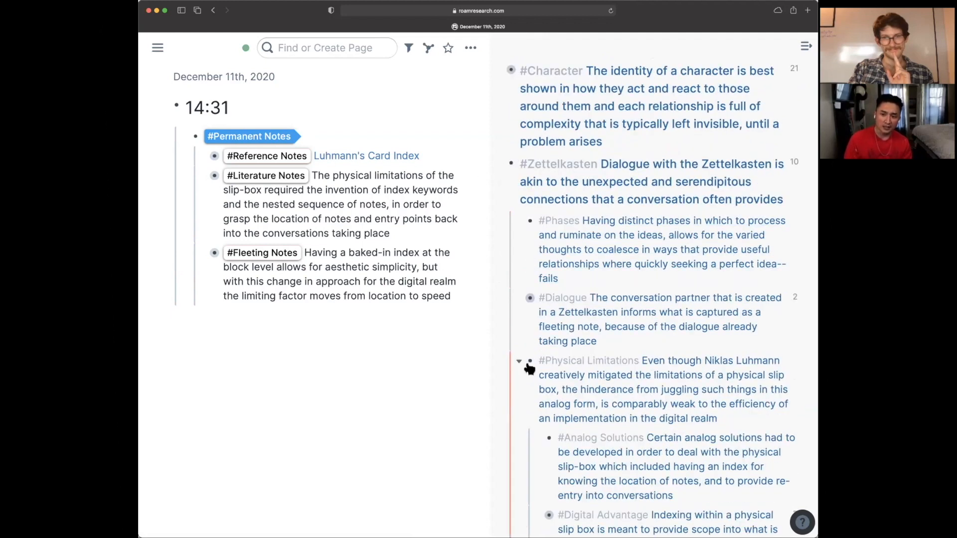
Step: Clear all the text of the #Analog Solutions block under #Physical Limitations, leaving an empty block
scroll(663, 394, "down", 2)
left_click(703, 430)
left_click_drag(698, 430, 556, 369)
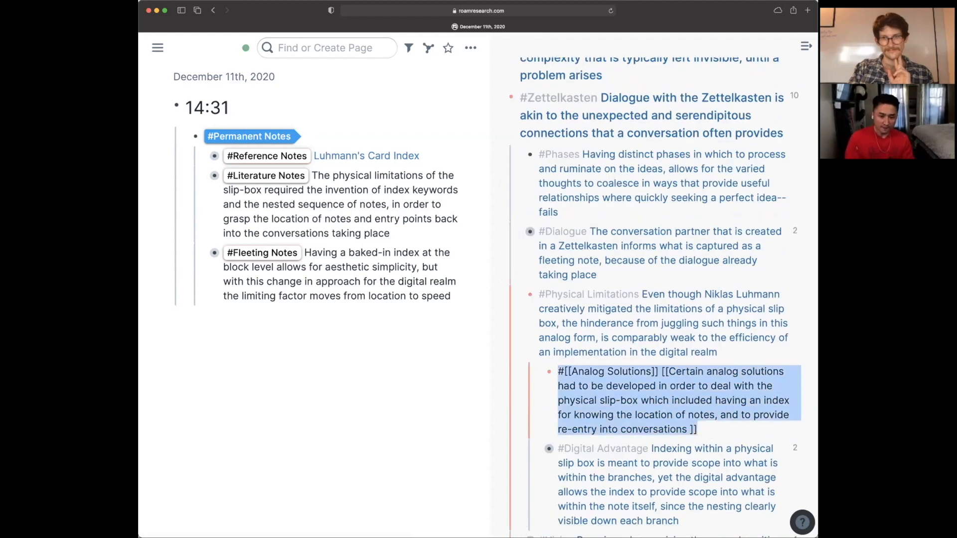
key("BackSpace")
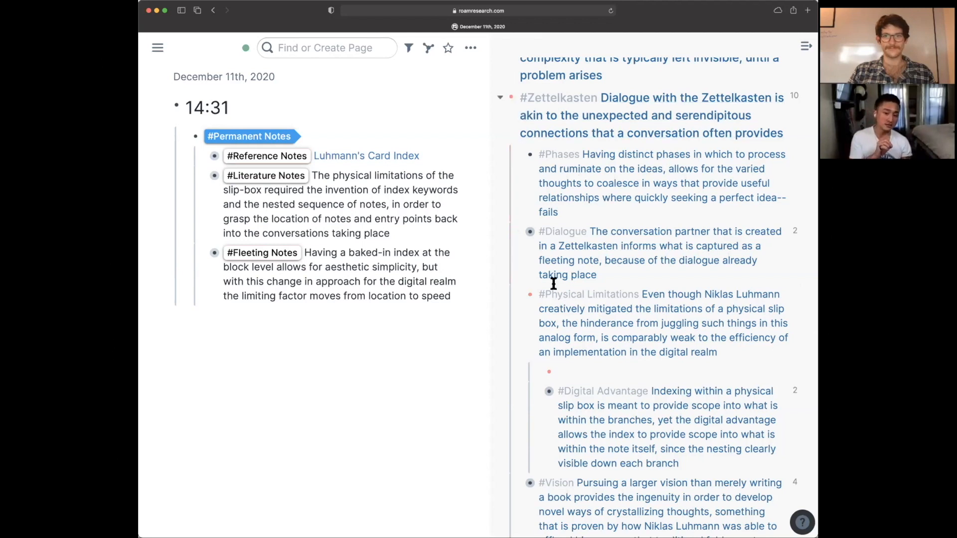
Step: Expand the #Dialogue note and begin a tag with # in the empty block under #Physical Limitations
left_click(518, 234)
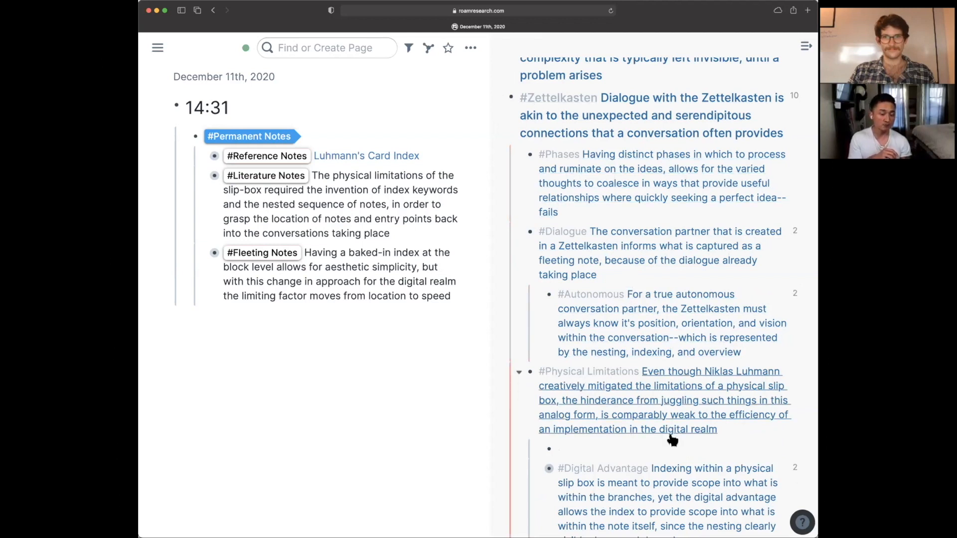
scroll(668, 432, "down", 2)
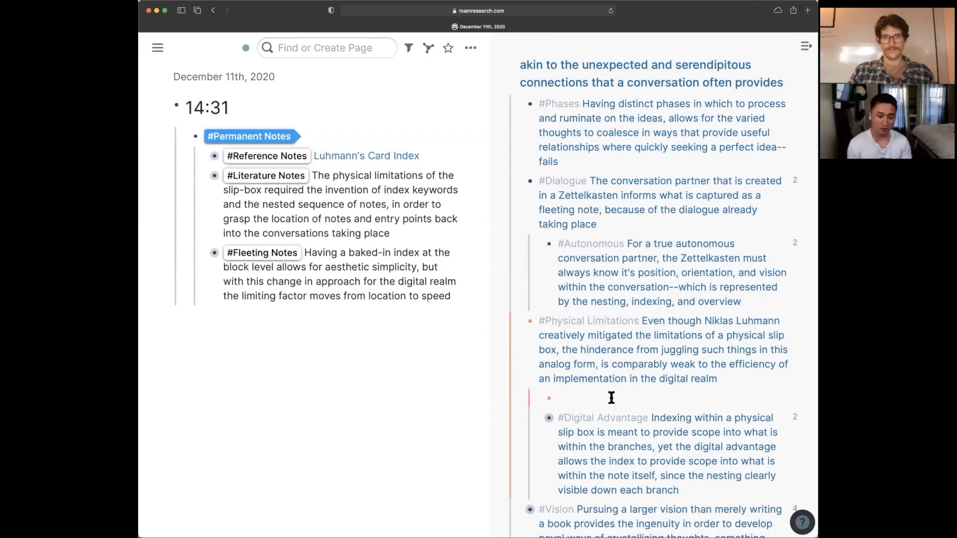
type("#")
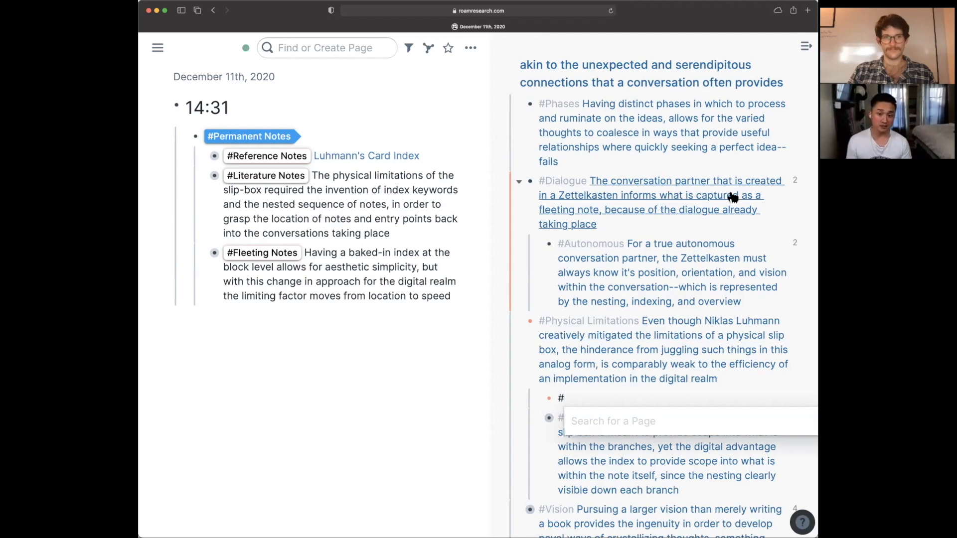
Step: Insert an empty block between the #Phases and #Dialogue notes, and place the #Dialogue block in editing at its end
left_click(593, 160)
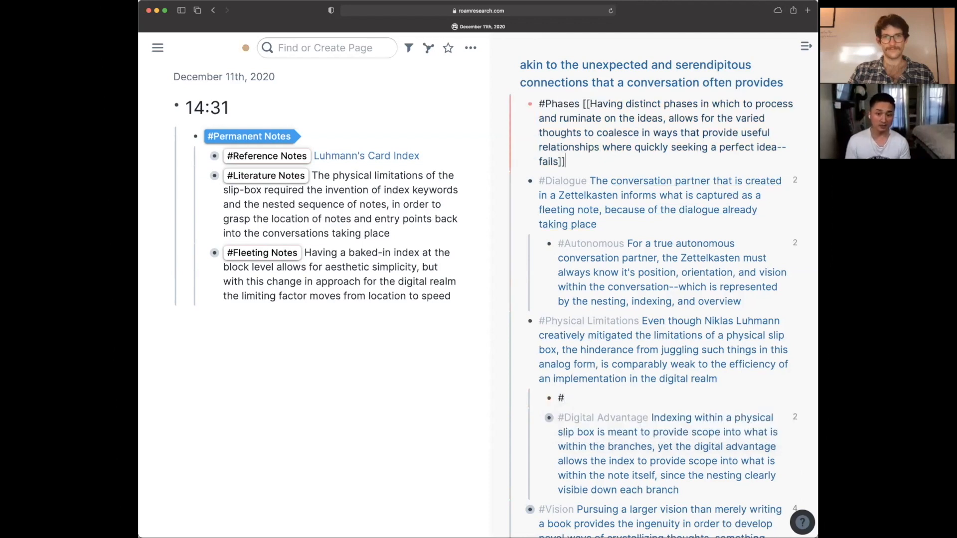
key("Return")
left_click(629, 244)
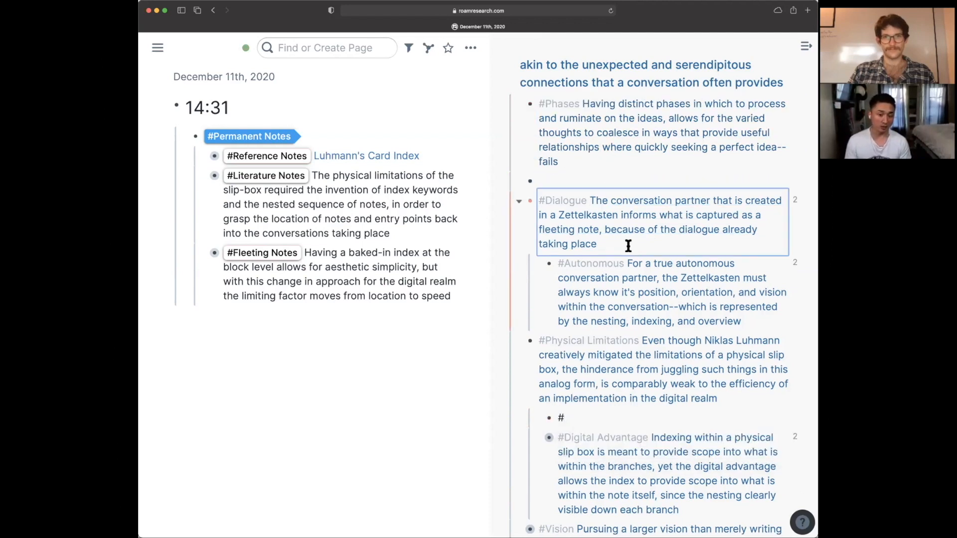
key("Return")
key("BackSpace")
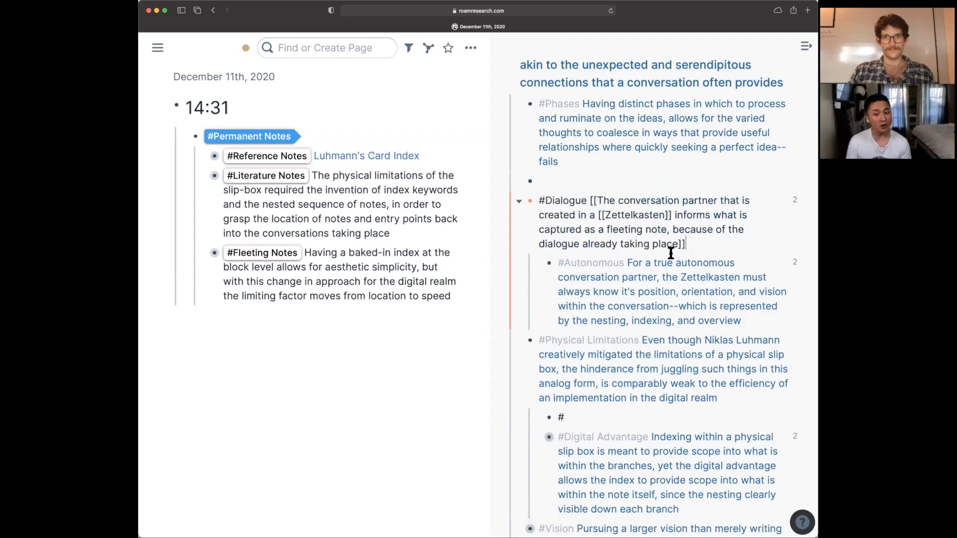
Step: Delete the empty block between the #Phases and #Dialogue notes
left_click(607, 183)
key("BackSpace")
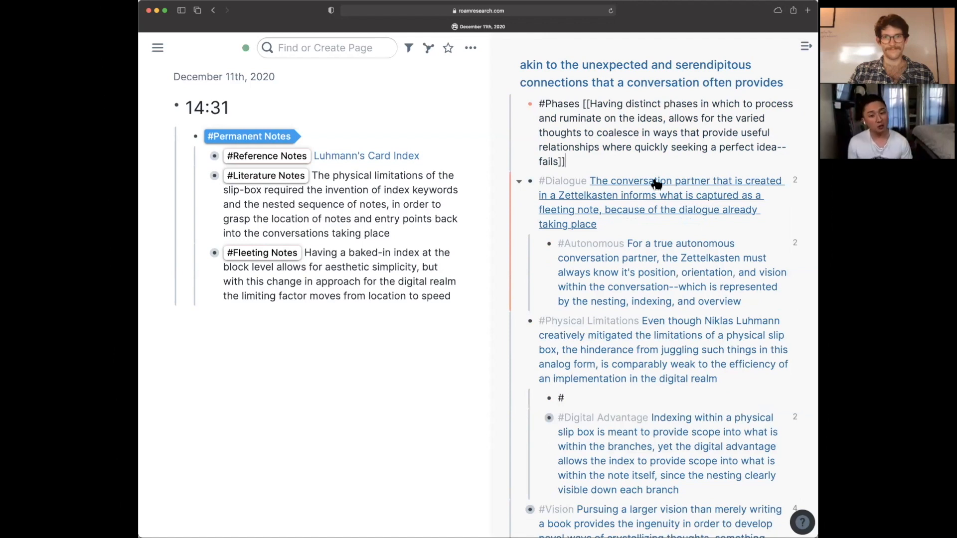
Step: Complete the tag in the block under #Physical Limitations as #[[Analog Solutions]], using the existing Analog Solutions page
scroll(733, 234, "down", 1)
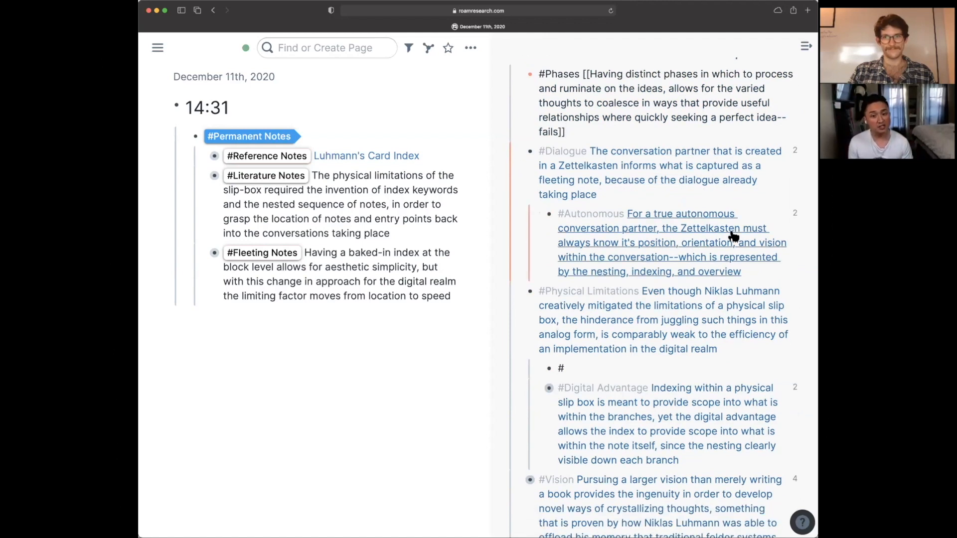
scroll(733, 237, "up", 9)
scroll(733, 237, "down", 10)
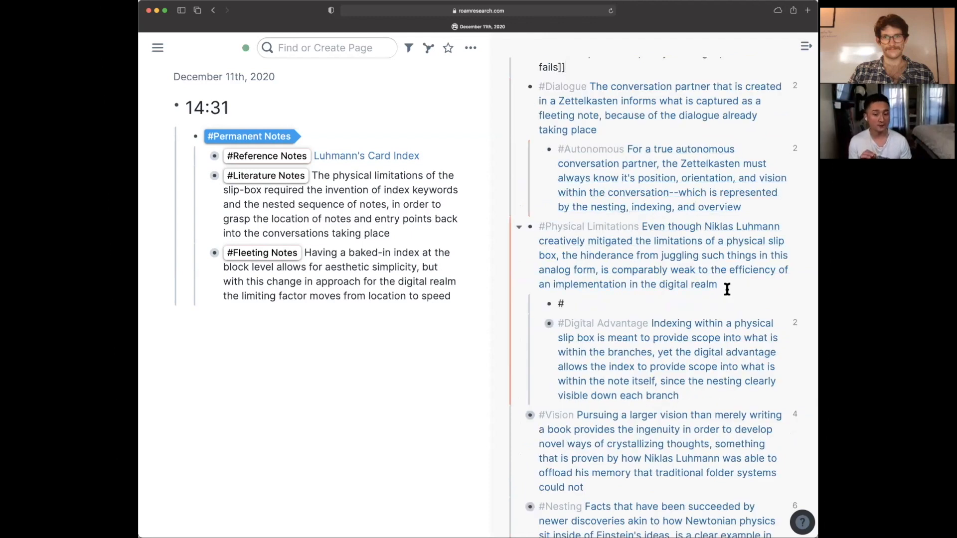
scroll(727, 289, "down", 6)
scroll(727, 294, "up", 6)
scroll(729, 295, "up", 3)
scroll(590, 316, "down", 2)
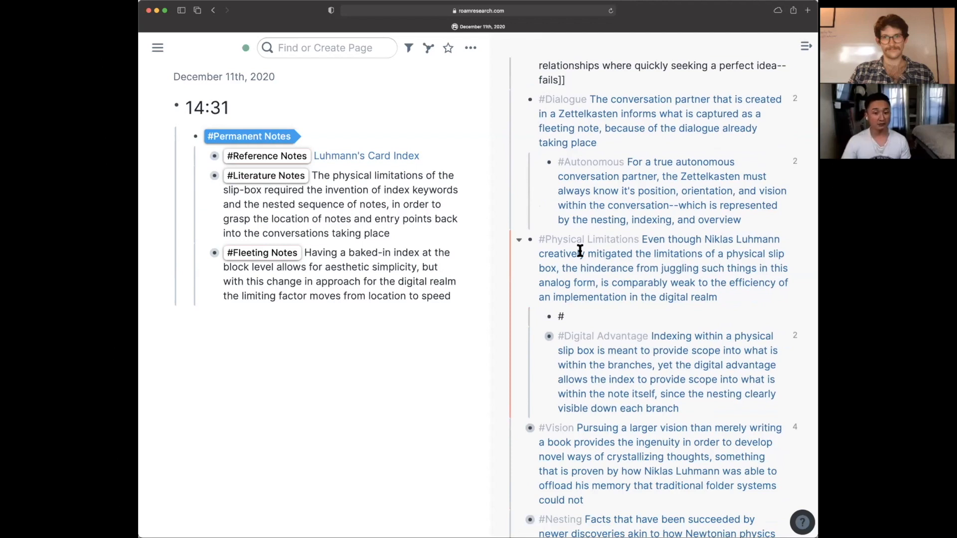
left_click(596, 316)
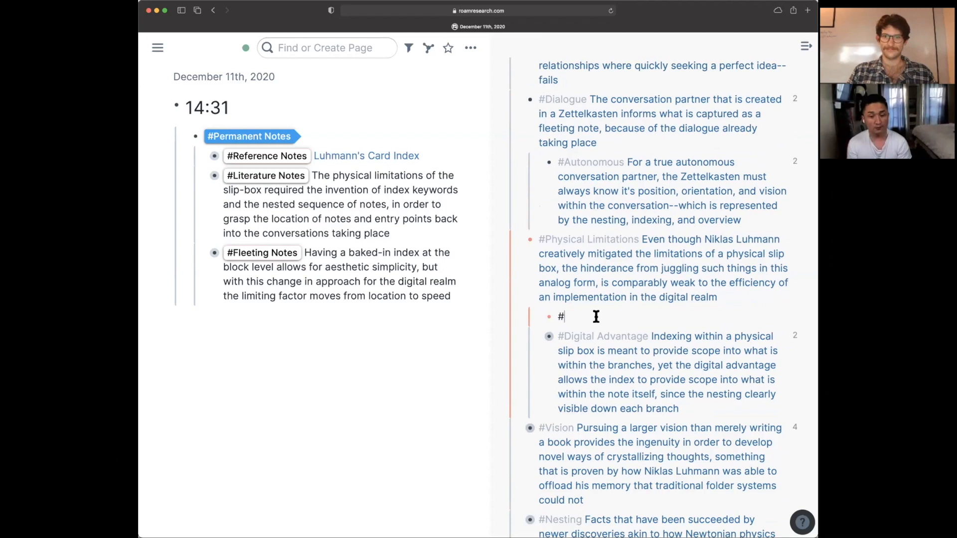
type("[[Analog Solutions")
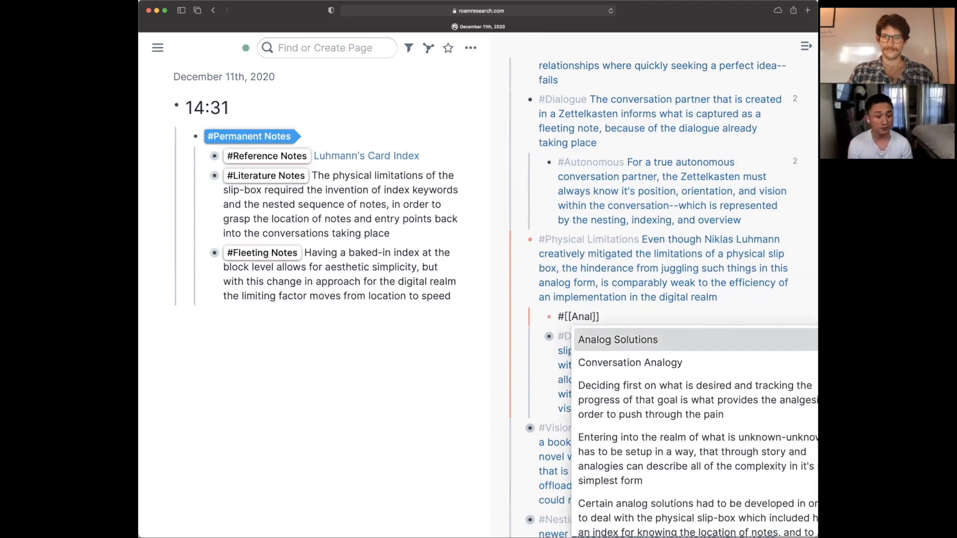
key("Return")
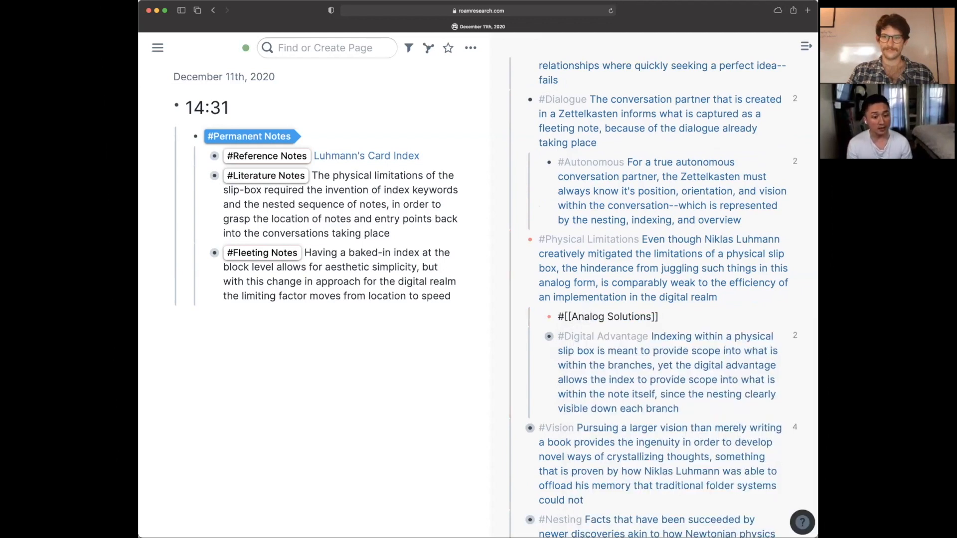
key("super+Tab")
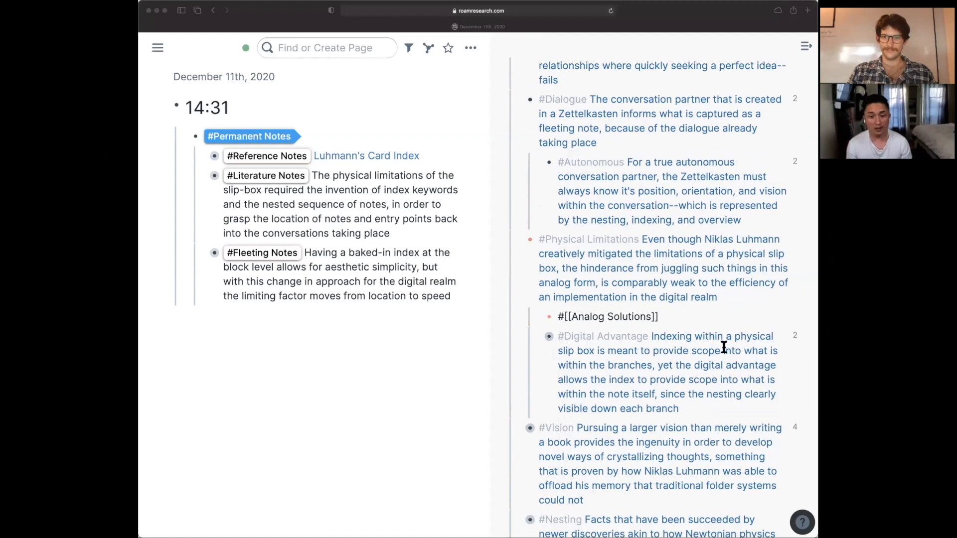
left_click(688, 316)
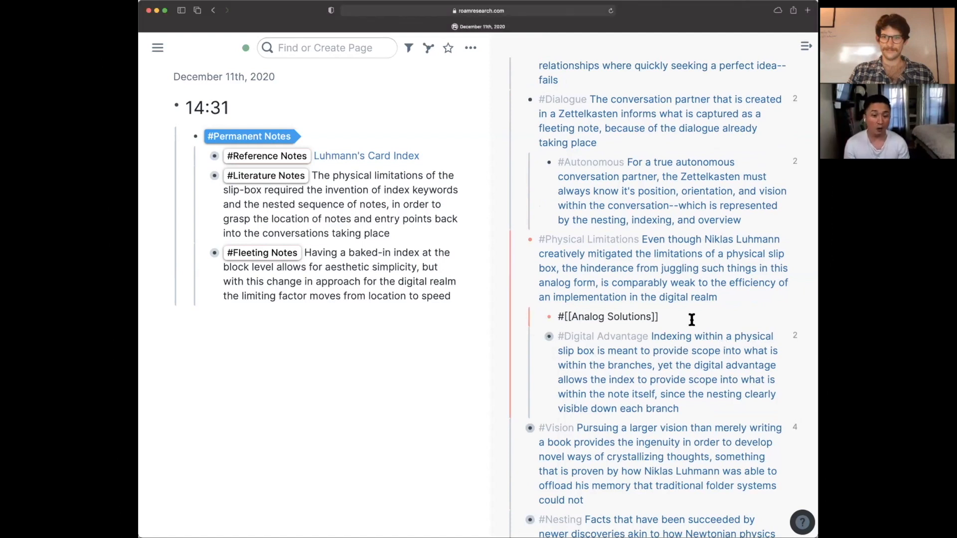
Step: Expand the #Fleeting Notes, #Literature Notes and #Reference Notes blocks in the 14:31 entry
left_click(202, 258)
left_click(202, 255)
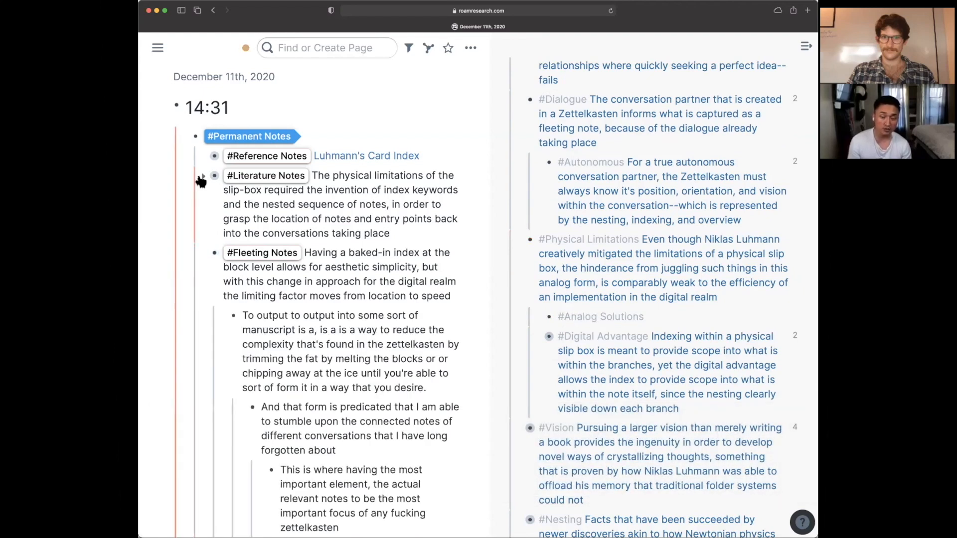
left_click(203, 177)
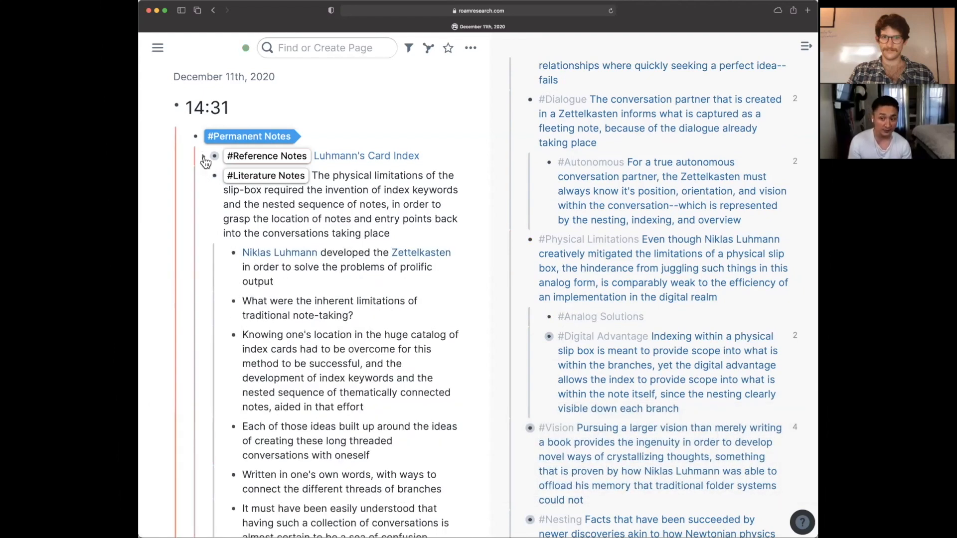
left_click(204, 159)
Step: Add "Certain analog solutions had to be developed … re-entry into conversations" after the #Analog Solutions tag and turn the whole statement into a page link
left_click(723, 318)
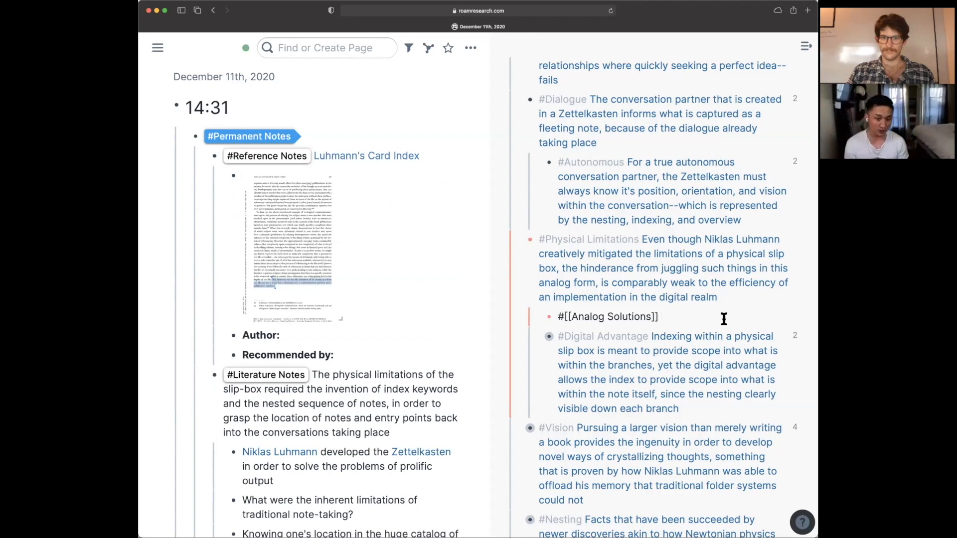
type("Certain analog solutions had to be developed in order to deal with the physical slip-box which included having an index for knowing the location of notes, and to provide re-entry into conversations")
key("shift+Up")
key("shift+Up")
key("shift+Up")
key("shift+Up")
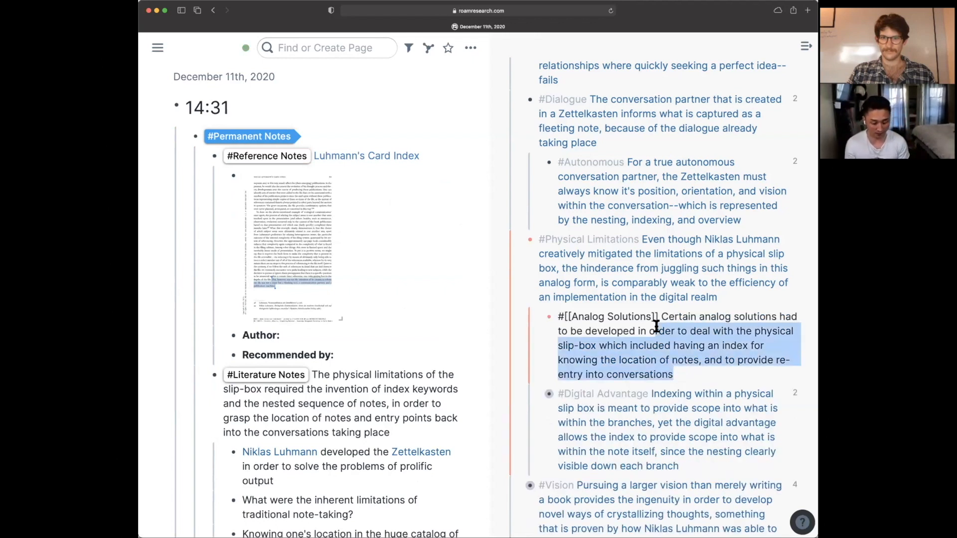
type("[[")
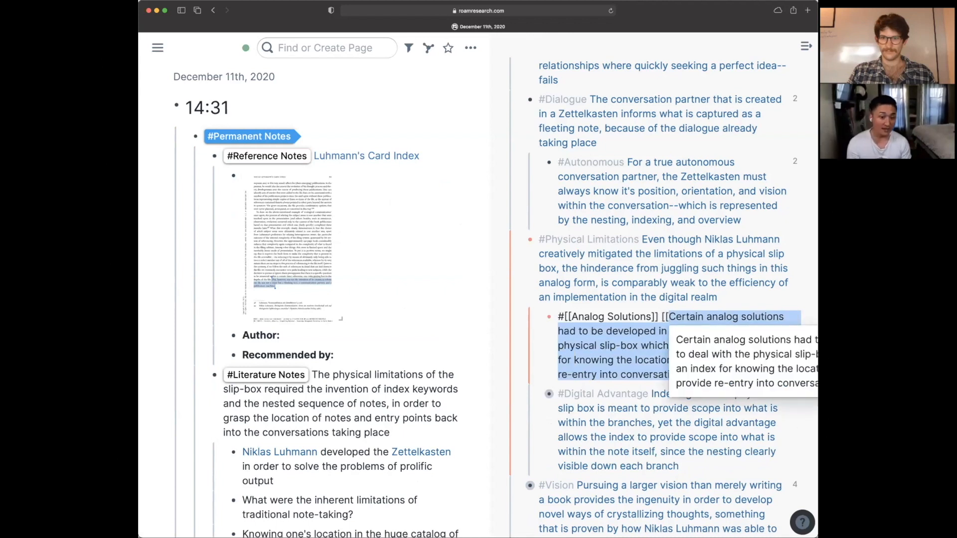
key("Escape")
key("Escape")
key("Escape")
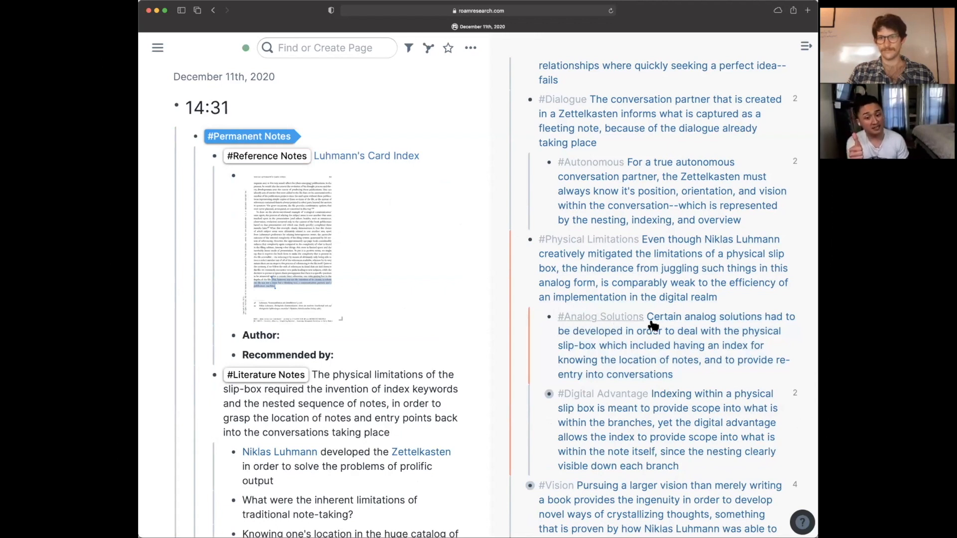
Step: Highlight the Analog Solutions tag text and the linked statement following it in the same block
left_click_drag(655, 324, 567, 318)
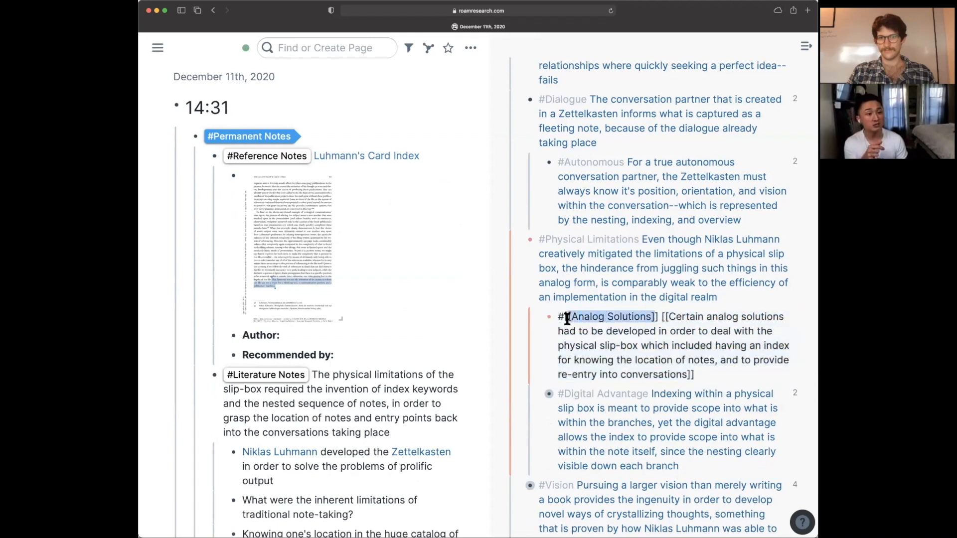
left_click_drag(667, 318, 723, 366)
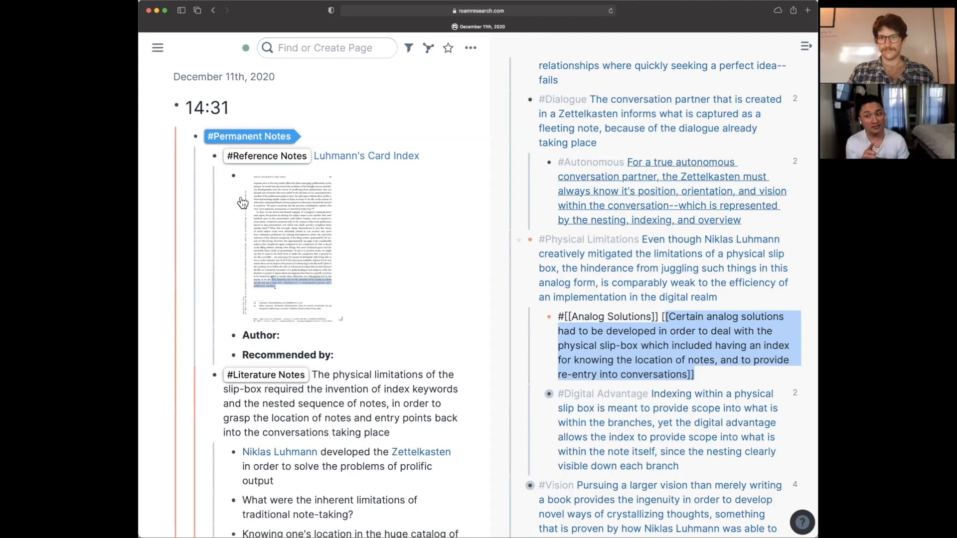
Step: Add a page link to the "Certain analog solutions had to be developed…" note after the #Permanent Notes tag in the 14:31 entry
scroll(231, 158, "up", 1)
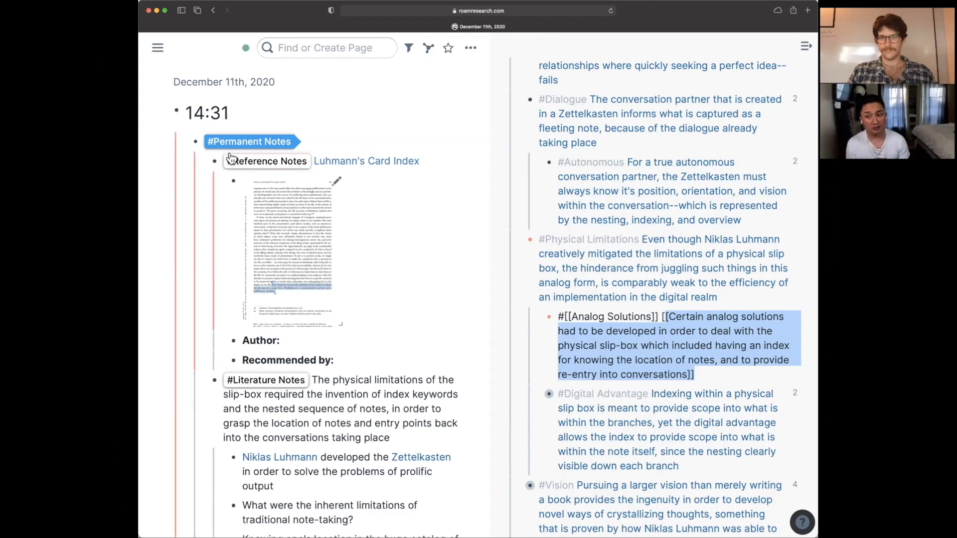
left_click(341, 132)
type("[[Cert")
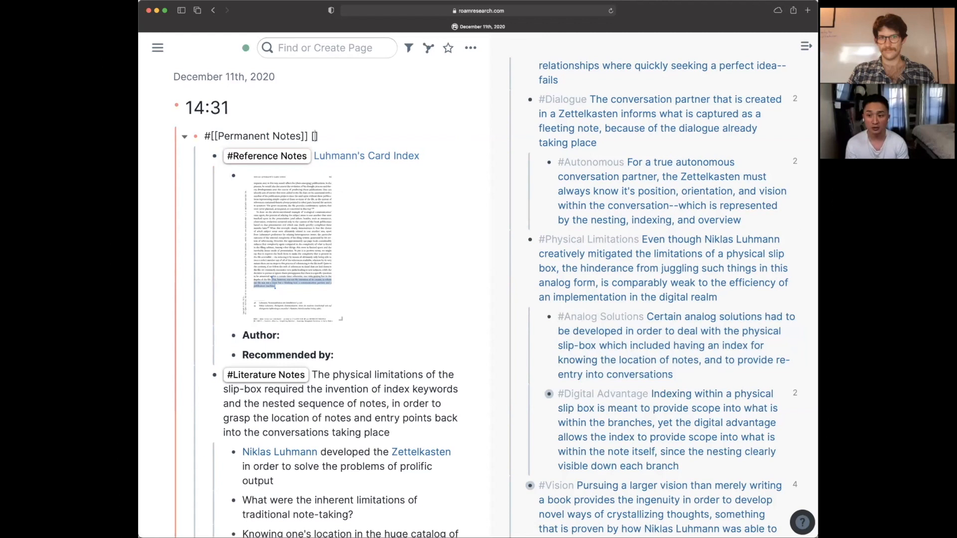
type("ai")
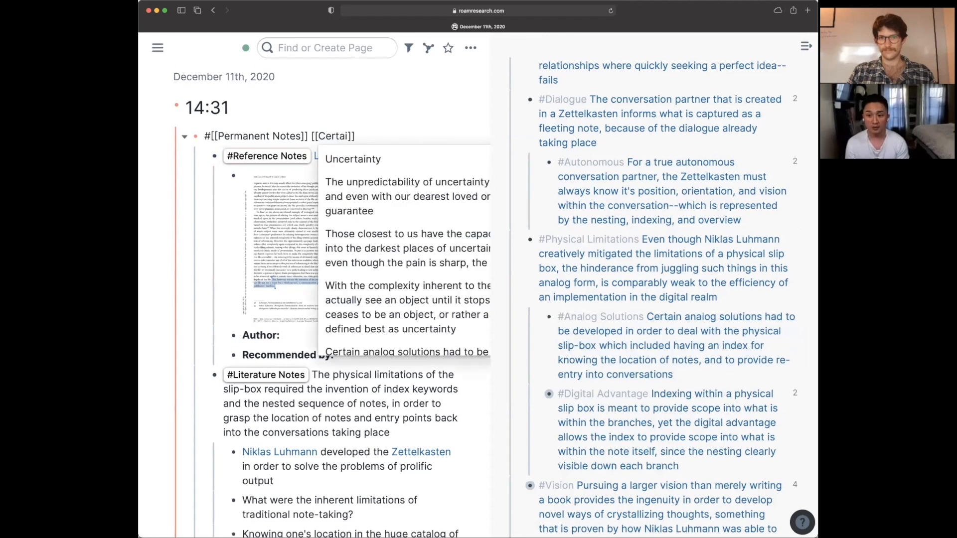
type("n analo")
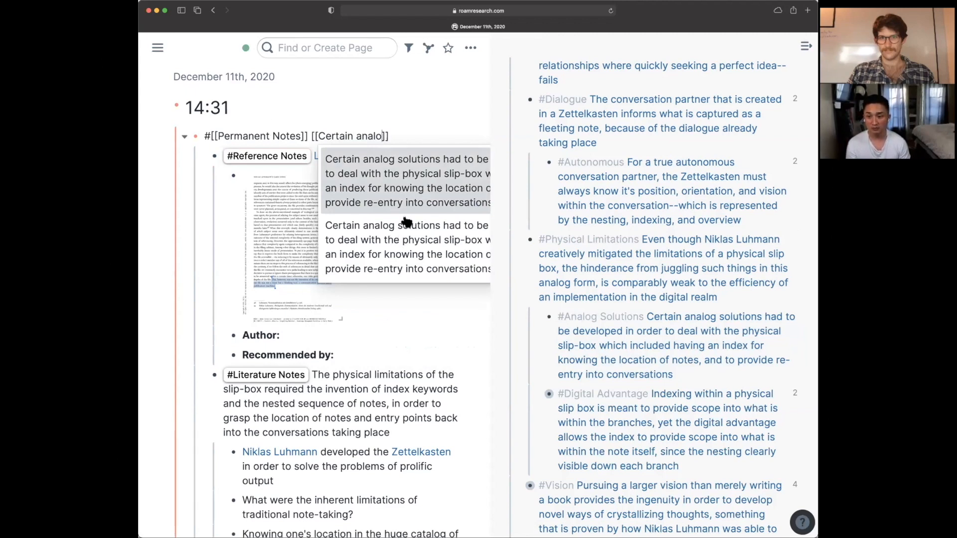
left_click(428, 149)
key("Escape")
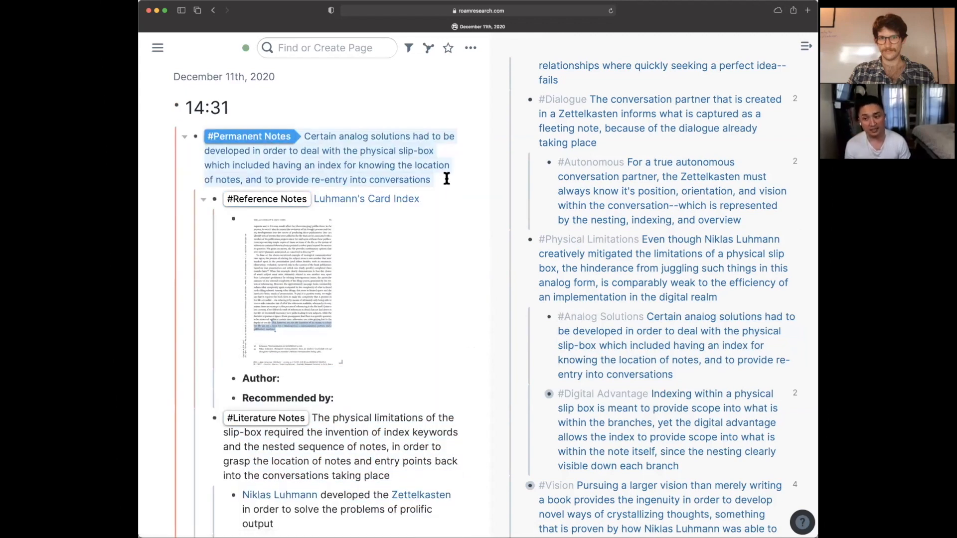
Step: Insert an empty block above the #Permanent Notes block and nest the #Permanent Notes block beneath it
key("Return")
key("ctrl+a")
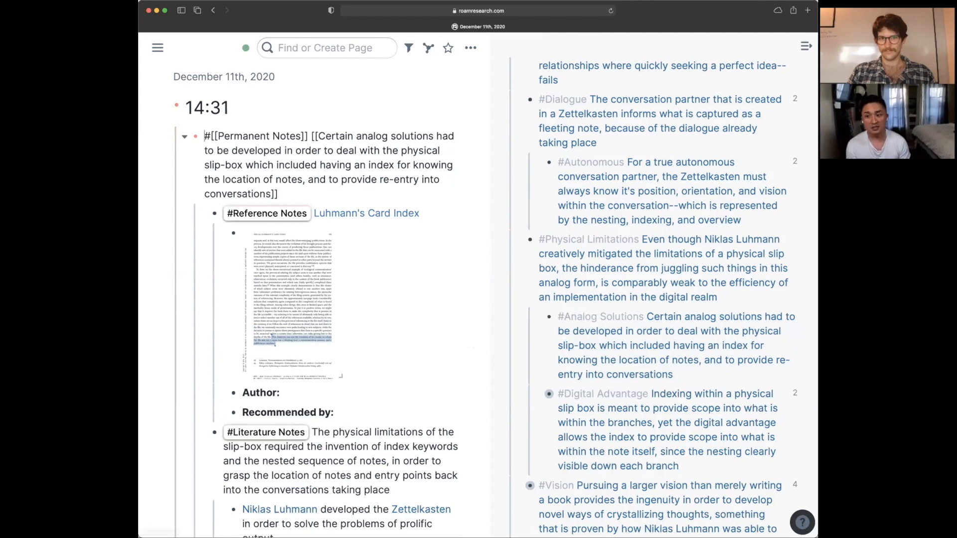
key("Return")
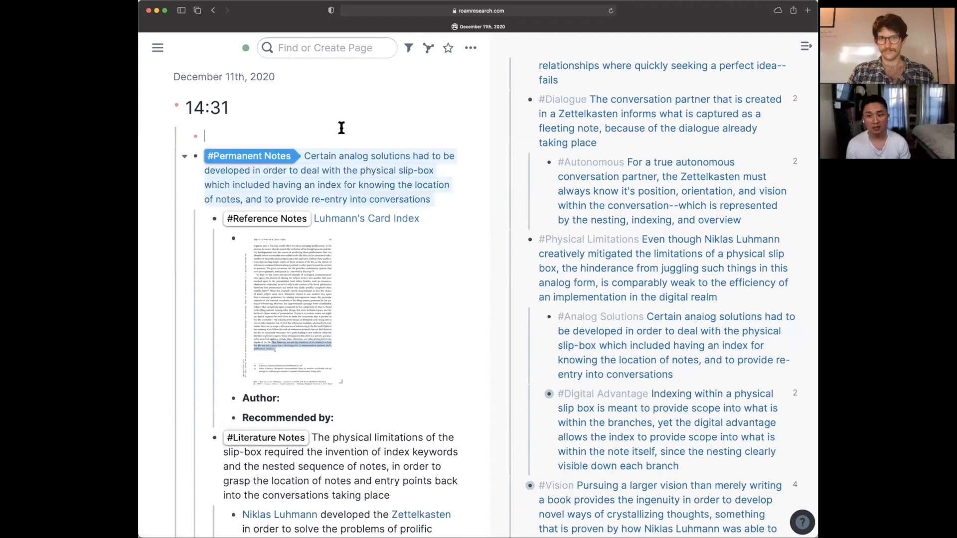
left_click(445, 197)
key("Tab")
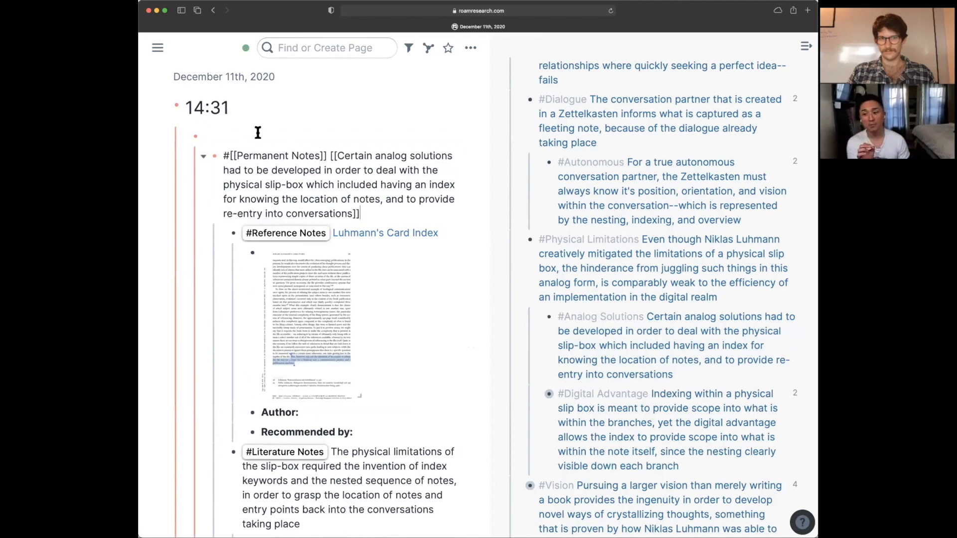
key("Escape")
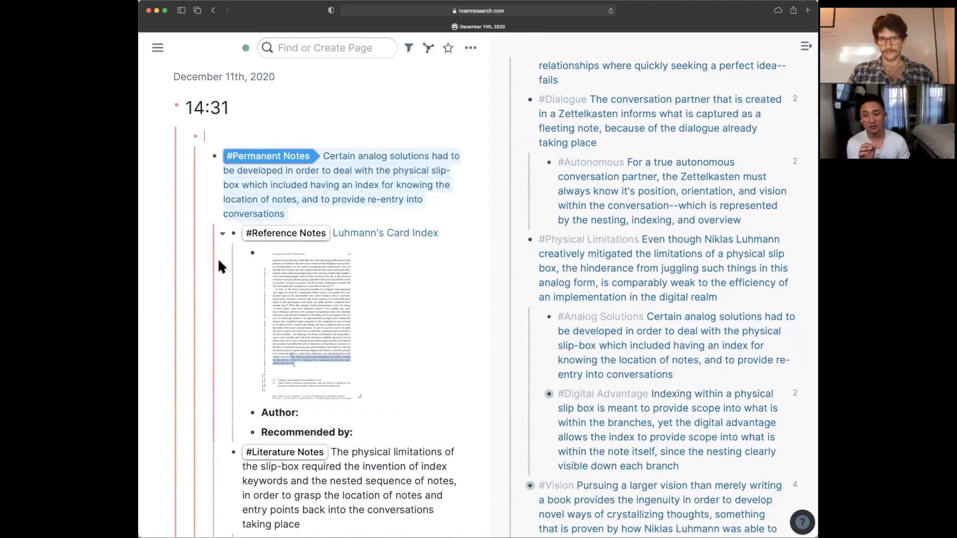
Step: Collapse the #Reference Notes, #Literature Notes and #Fleeting Notes blocks under #Permanent Notes
left_click(222, 234)
left_click(223, 253)
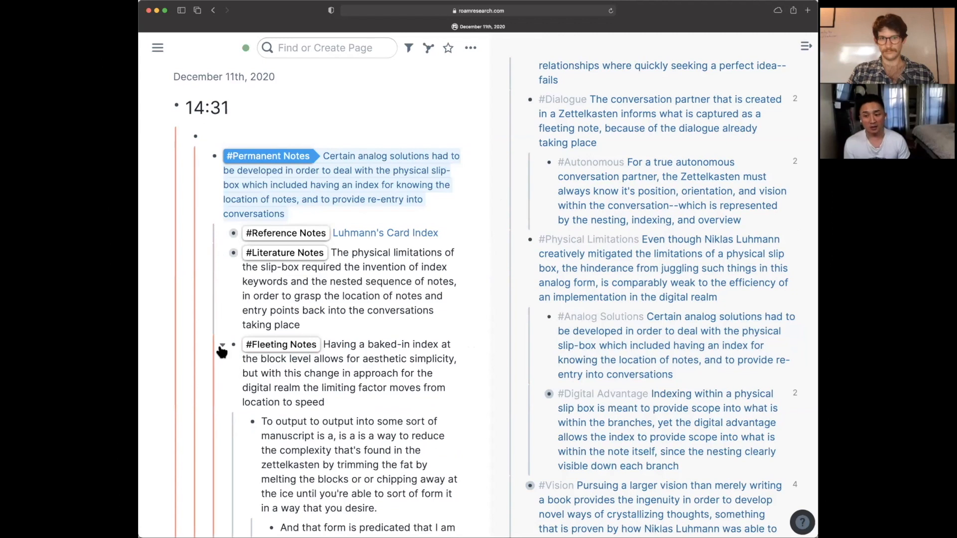
left_click(222, 345)
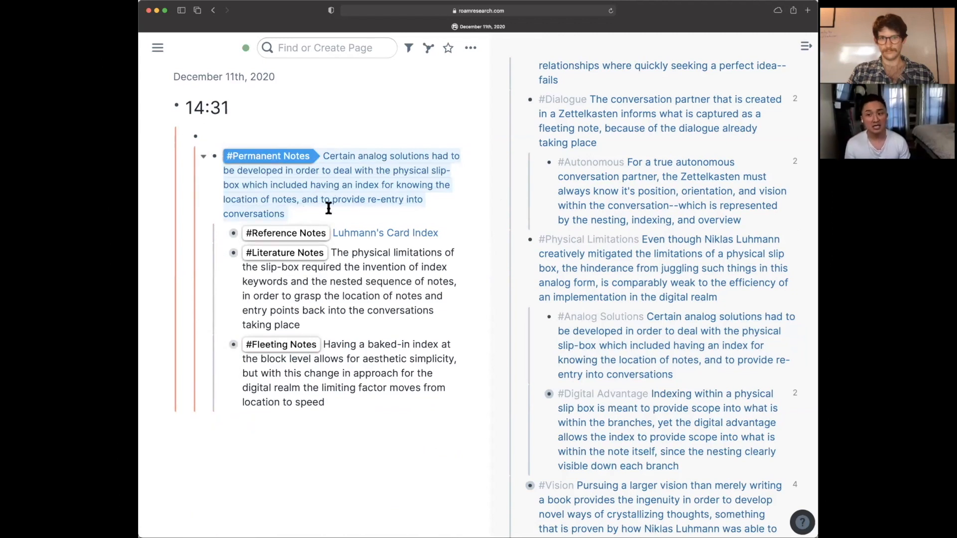
Step: Tag the empty parent block above #Permanent Notes with #[[Relevant Notes]] and finish editing it
left_click(282, 134)
type("#Rle")
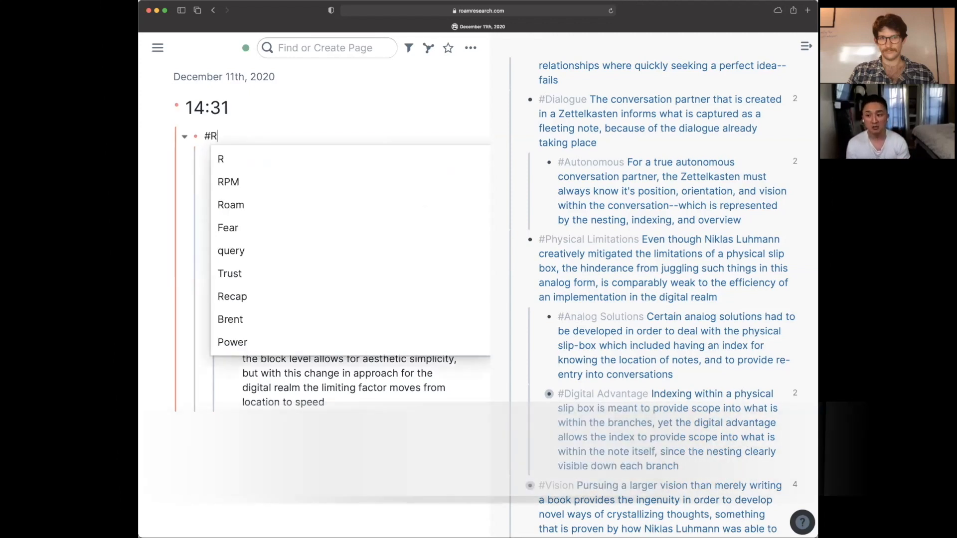
key("BackSpace")
type("le")
key("BackSpace")
key("BackSpace")
type("ele")
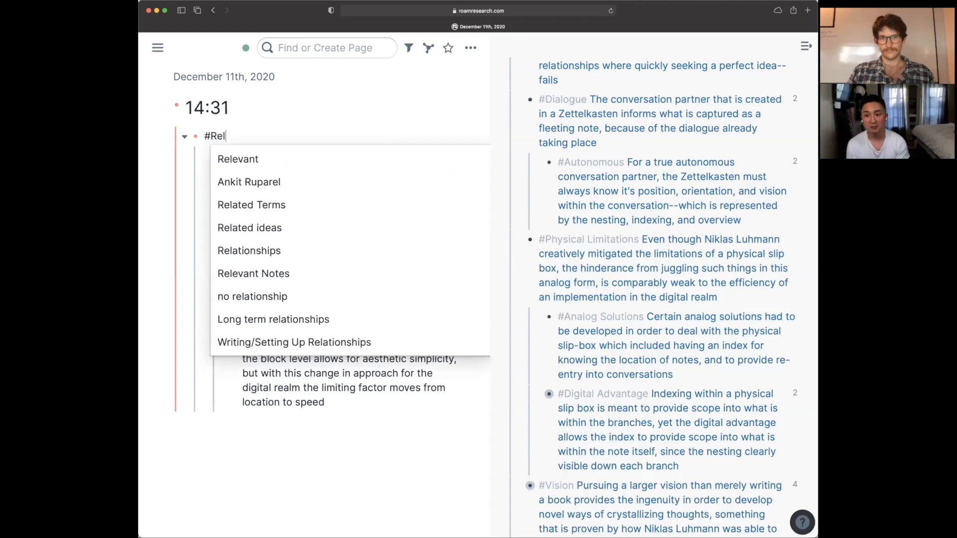
key("Down")
key("Return")
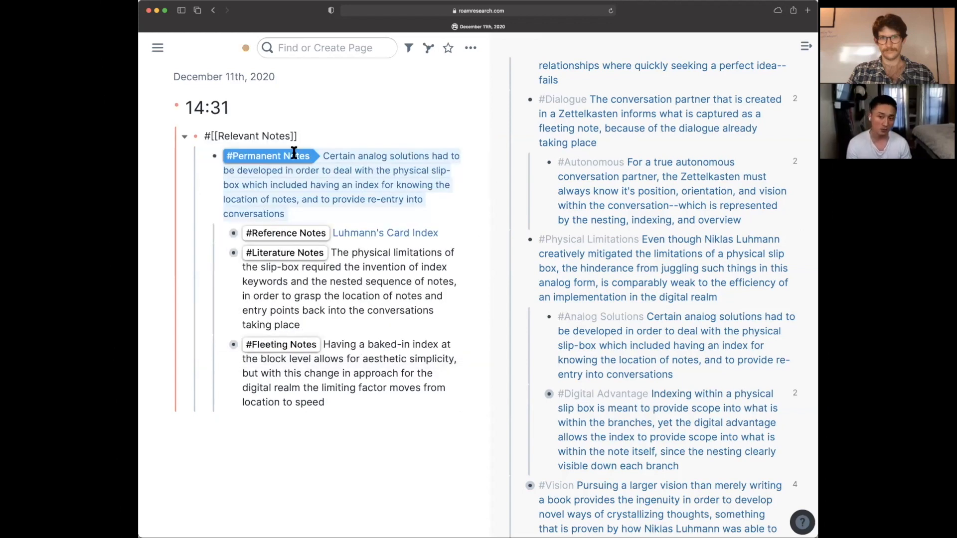
key("Escape")
key("Escape")
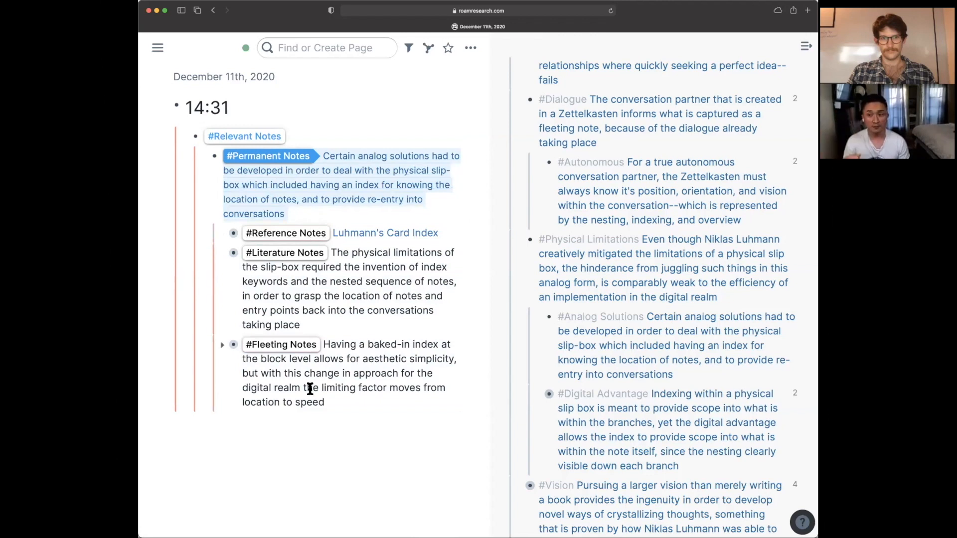
Step: Add a page link to Analog Solutions after the #Relevant Notes tag in the 14:31 entry
left_click(369, 134)
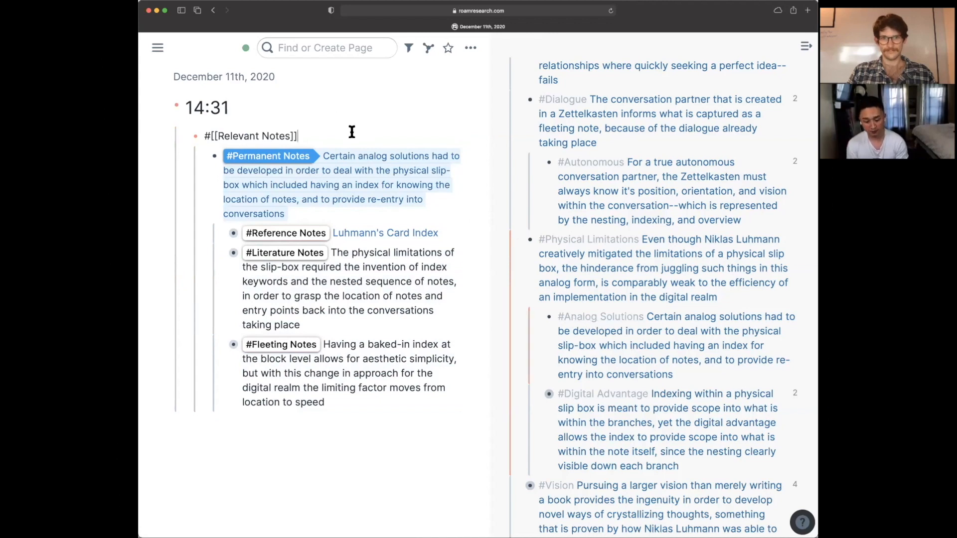
type("[[Ana")
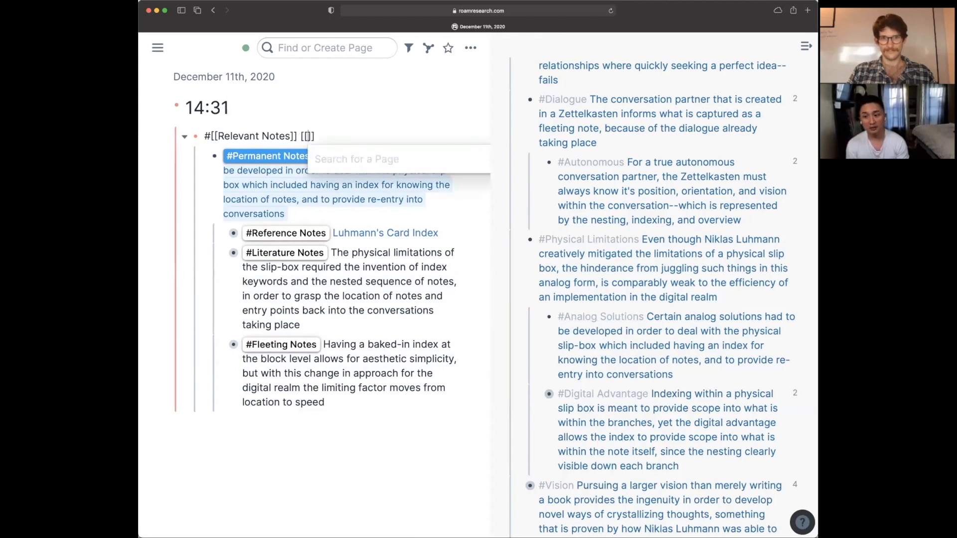
type("lo")
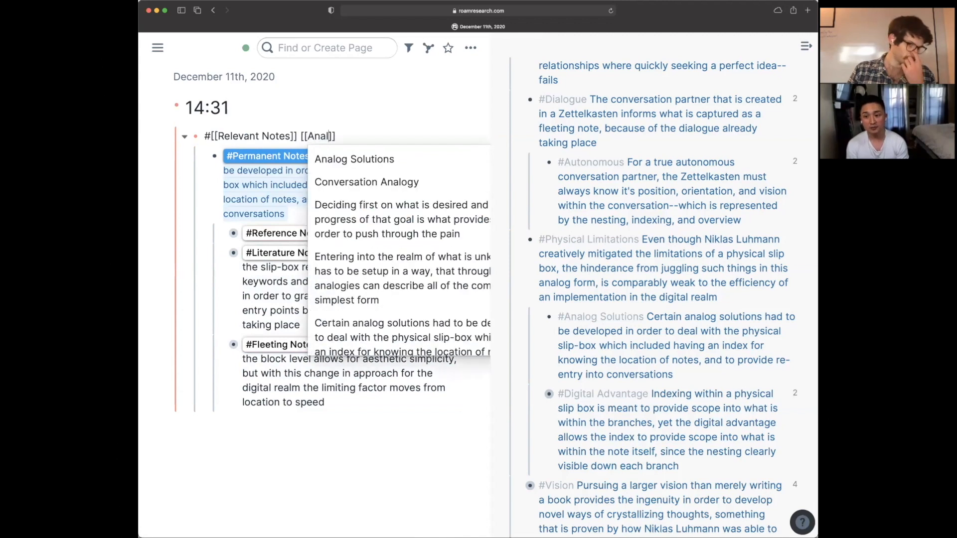
type("g")
key("Return")
key("Escape")
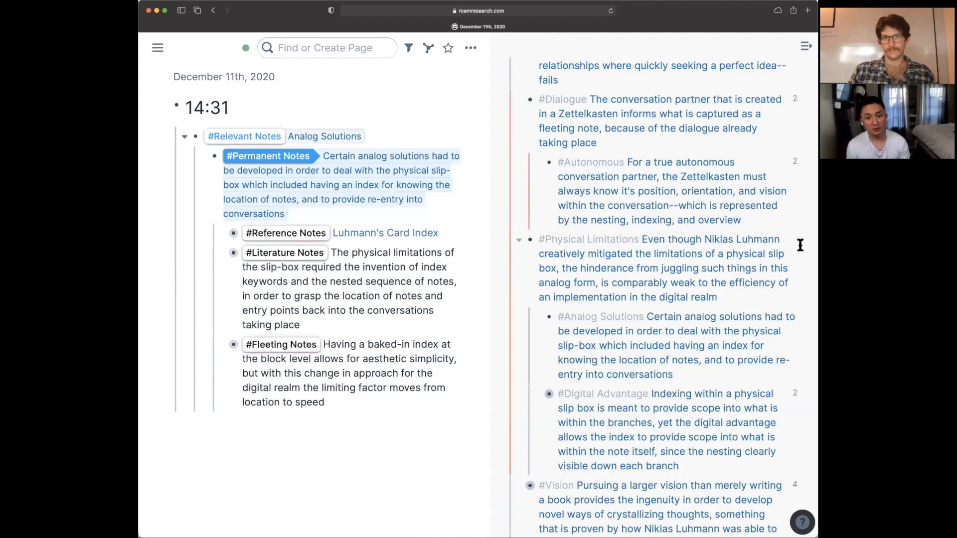
Step: Expand every nested block in the Permanent Notes outline
scroll(703, 256, "up", 5)
right_click(585, 104)
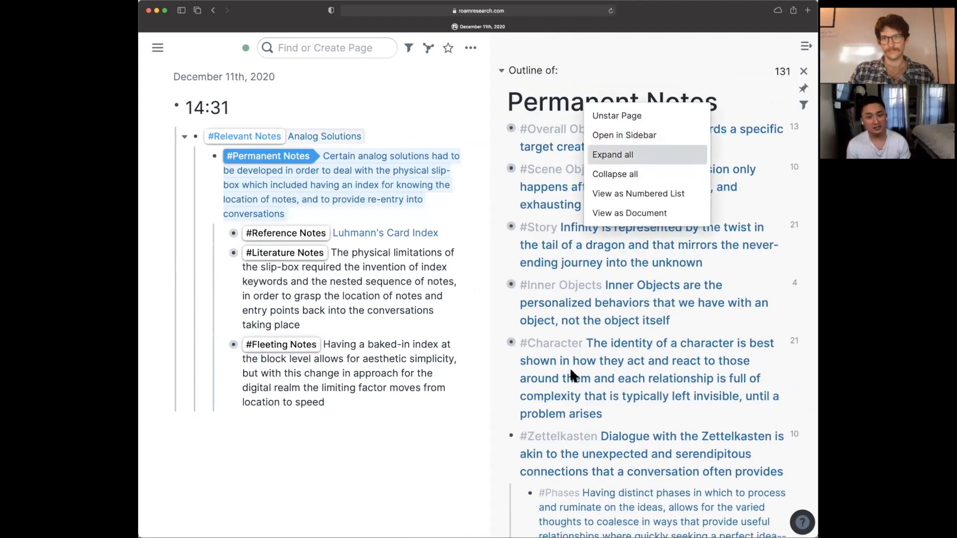
left_click(613, 155)
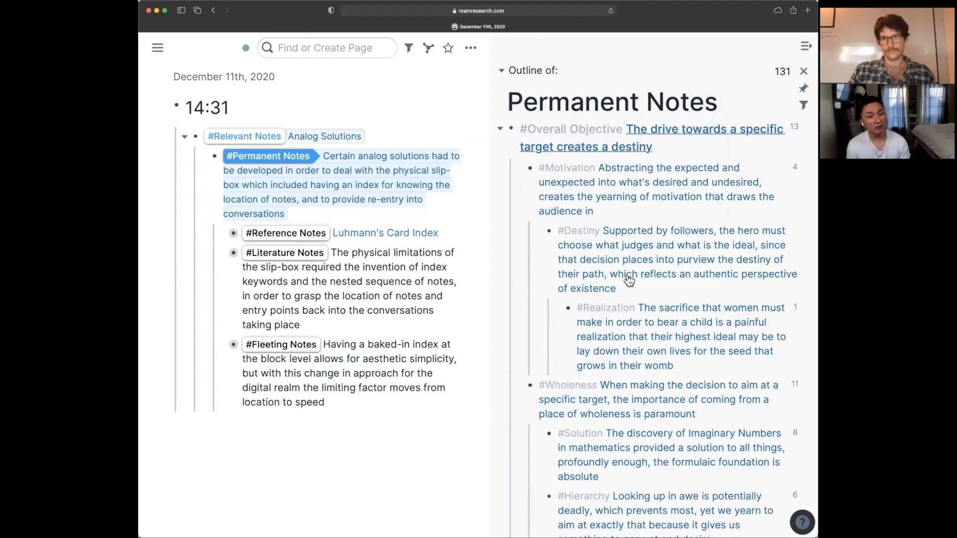
Step: Insert a reference to the #Reasoning note about the survival of mankind as the first block under Relevant Notes
scroll(629, 281, "down", 15)
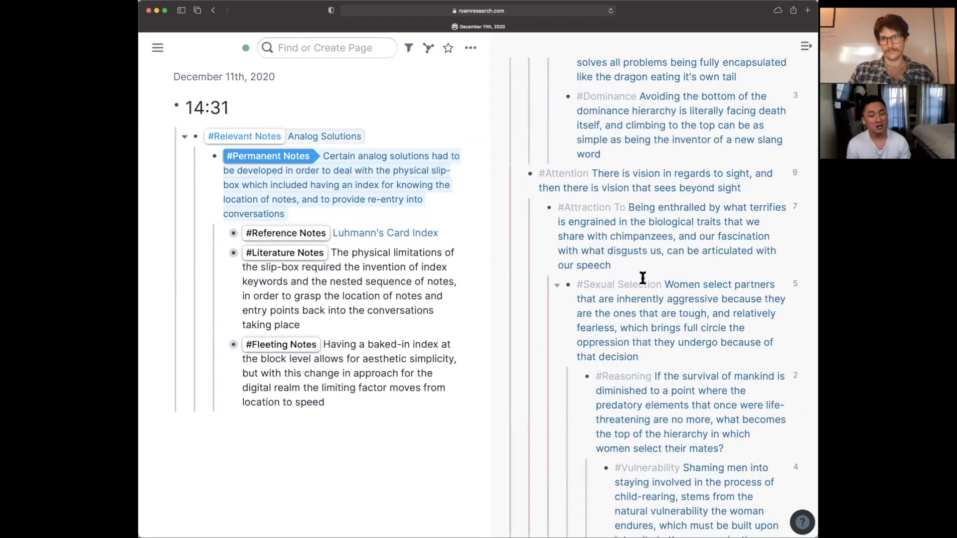
scroll(643, 279, "down", 5)
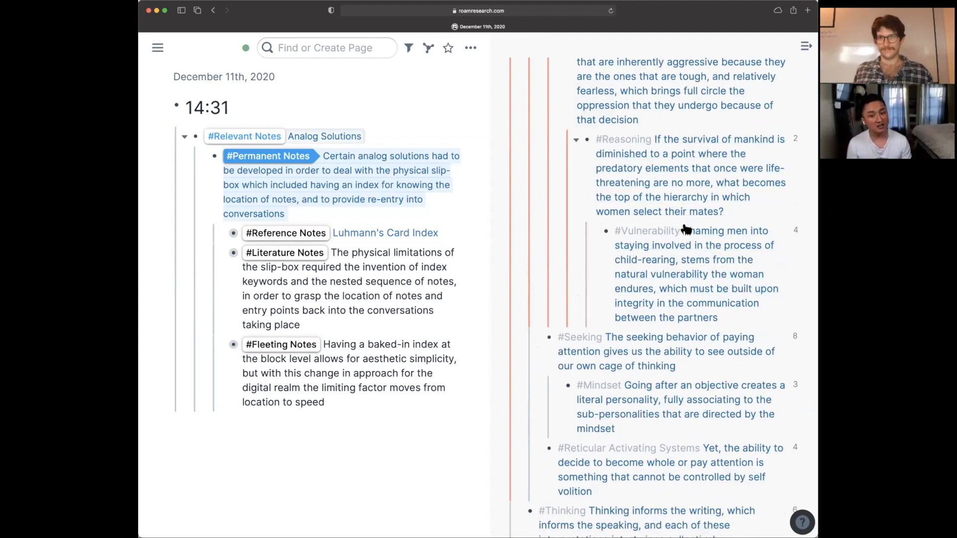
mouse_move(588, 145)
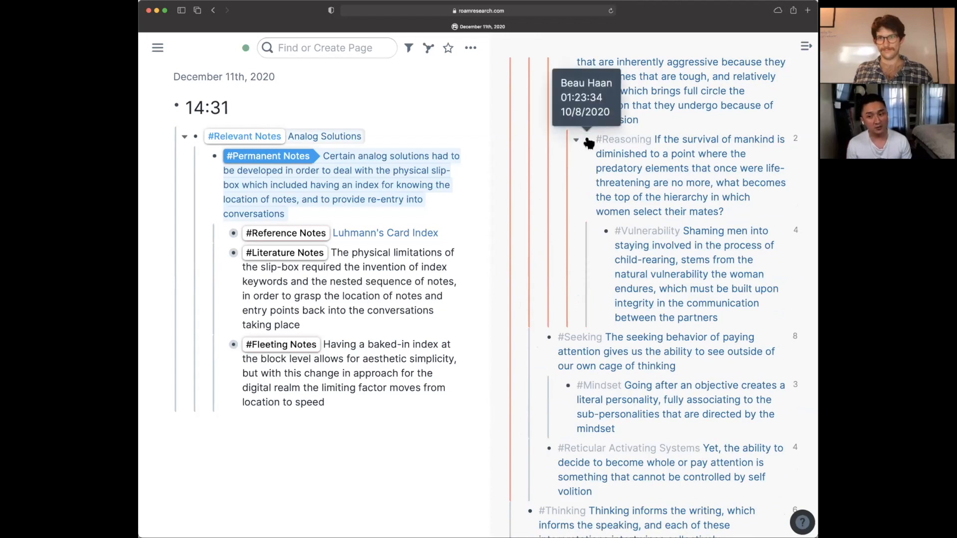
left_click_drag(587, 141, 229, 153)
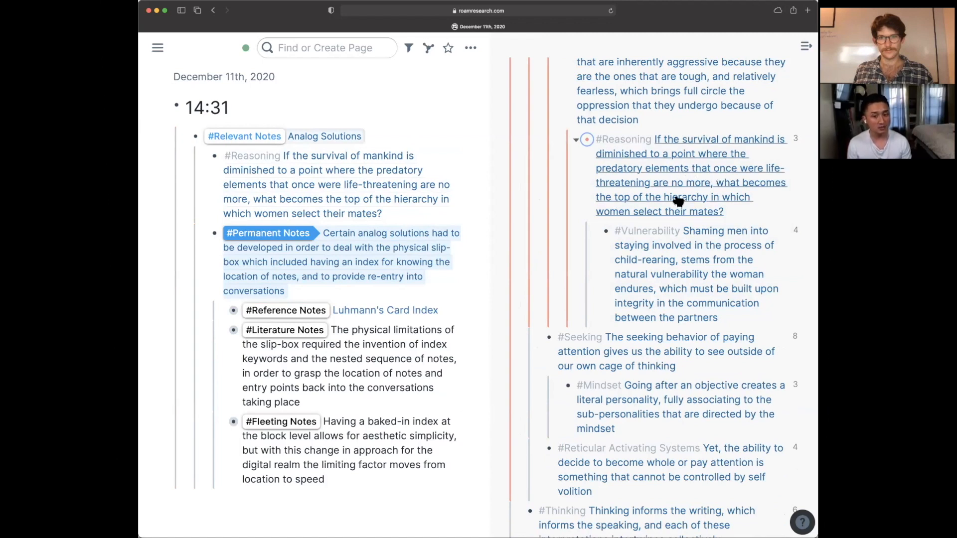
Step: Insert a reference to the #Attraction To note about being enthralled by what terrifies above the #Reasoning reference
scroll(674, 273, "down", 8)
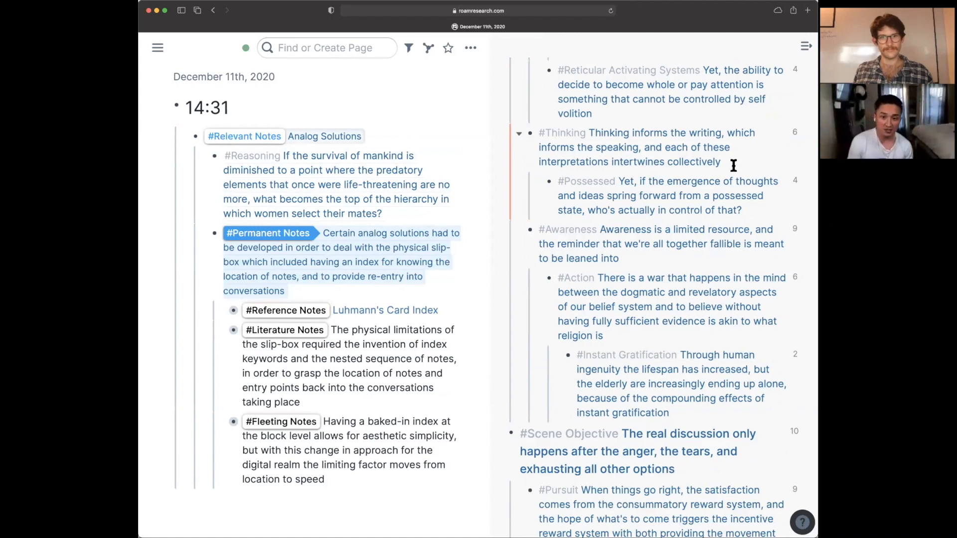
scroll(734, 166, "up", 15)
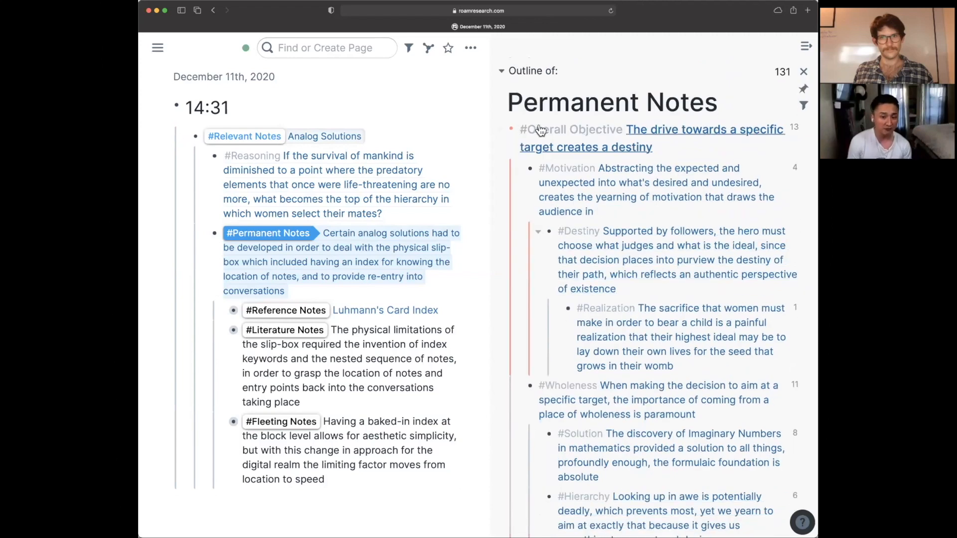
scroll(653, 276, "down", 10)
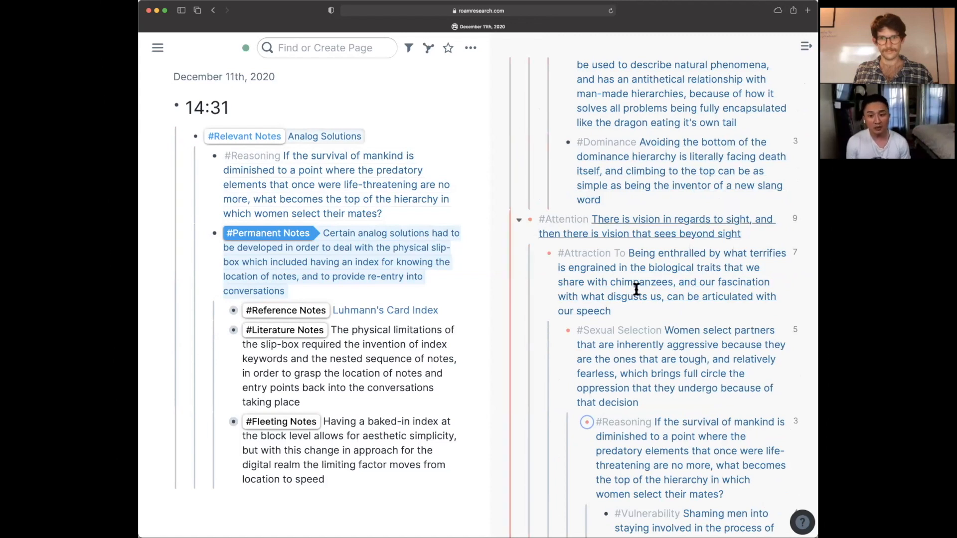
scroll(552, 114, "down", 5)
left_click_drag(548, 113, 225, 148)
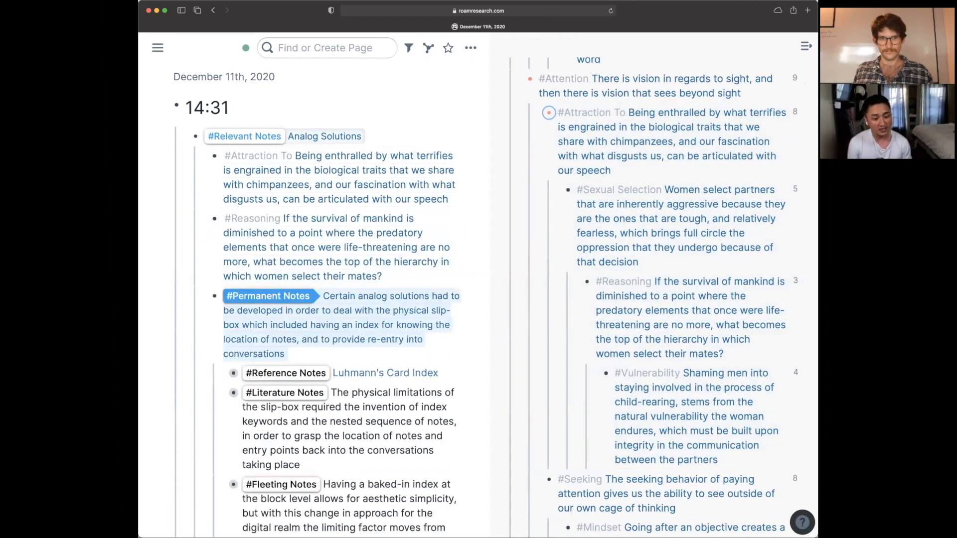
Step: Replace the #Attraction To and #Reasoning references under Relevant Notes with the prepared note references, from #Artificial Intelligence through #Digital Advantage
key("super+Tab")
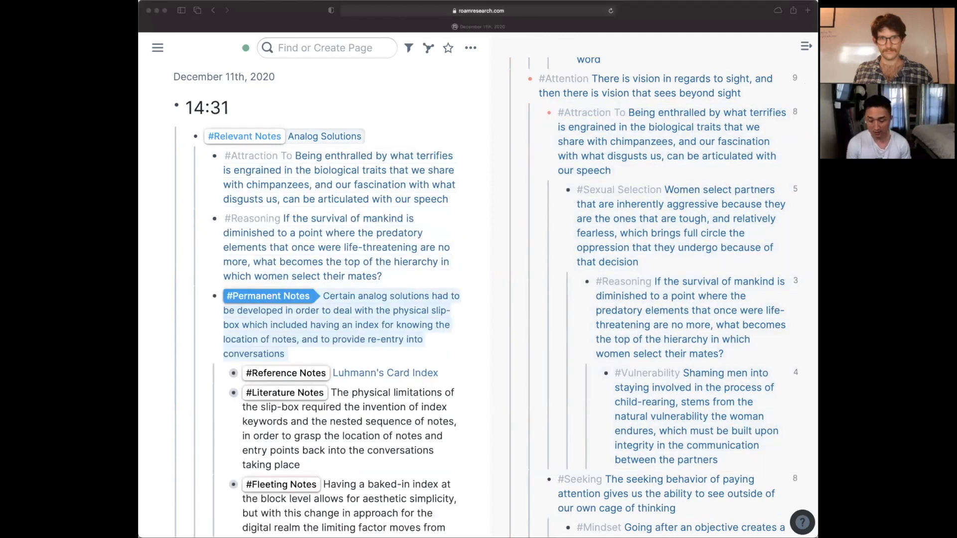
left_click_drag(401, 274, 235, 159)
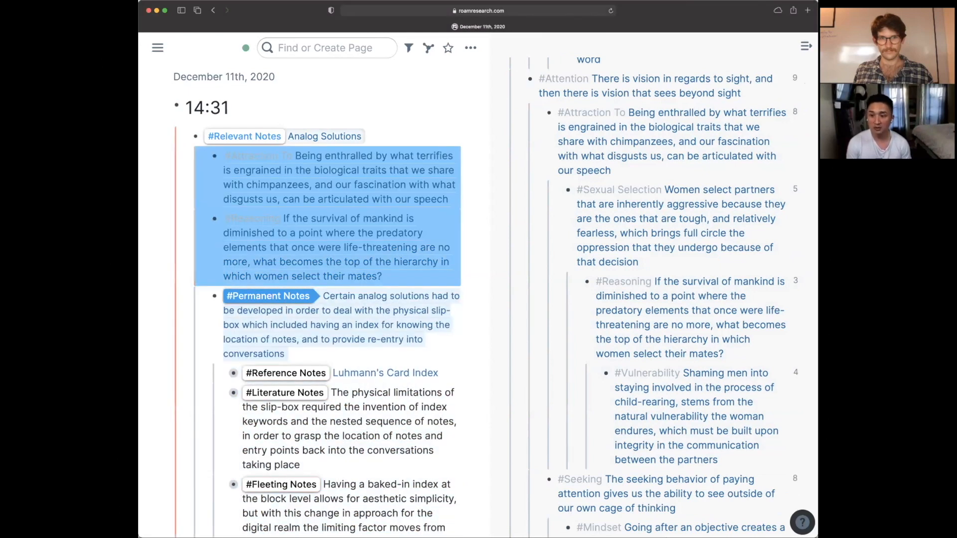
key("BackSpace")
key("Return")
key("super+v")
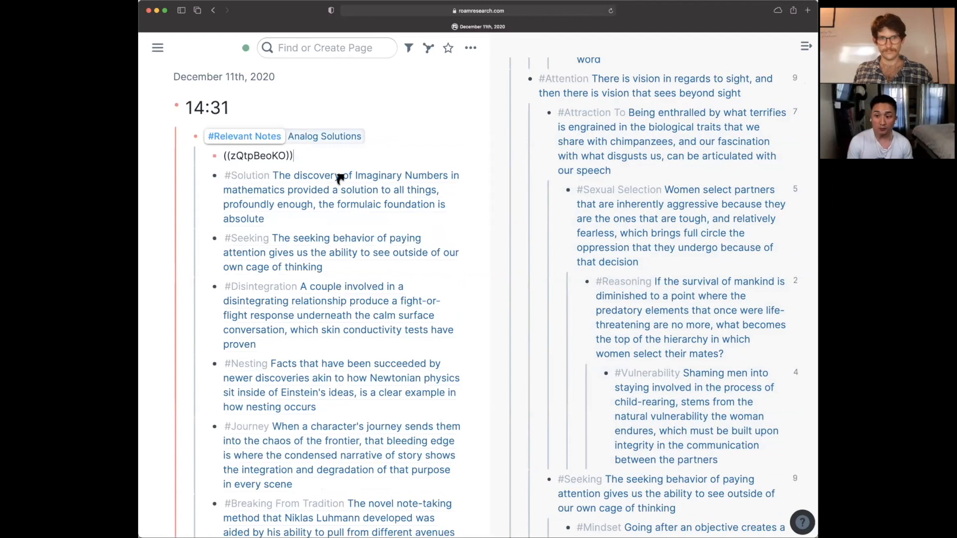
key("Escape")
key("Escape")
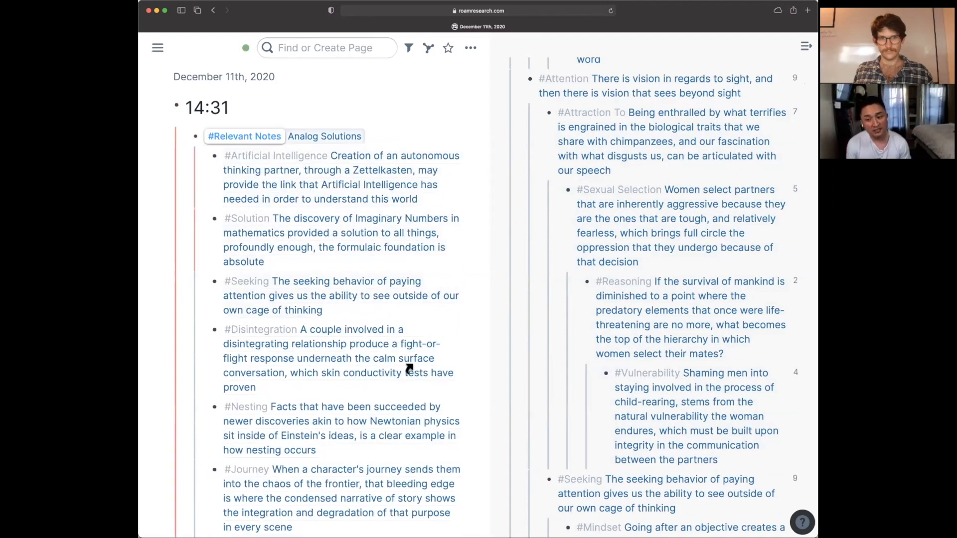
Step: Examine the pasted references under Relevant Notes alongside the notes in the Permanent Notes outline
scroll(385, 393, "down", 3)
scroll(249, 273, "down", 2)
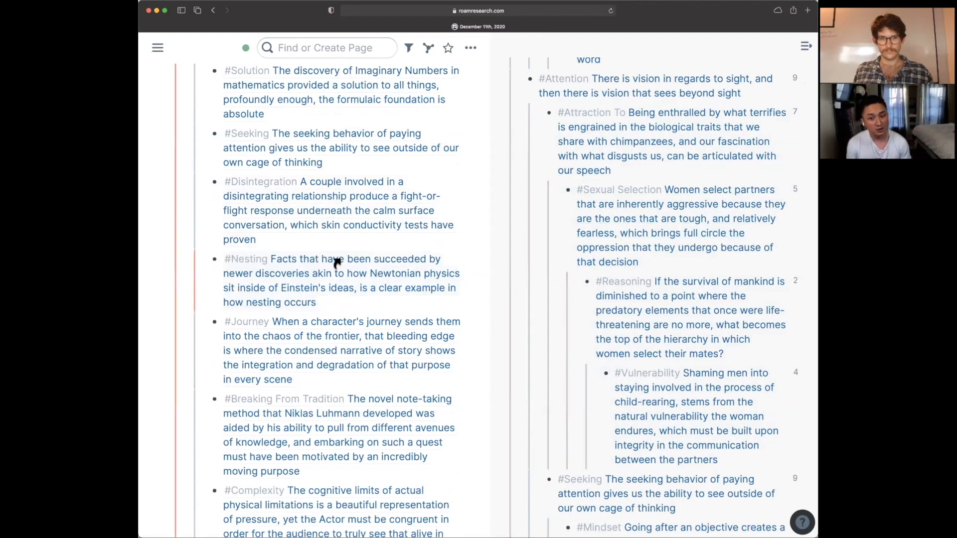
mouse_move(570, 194)
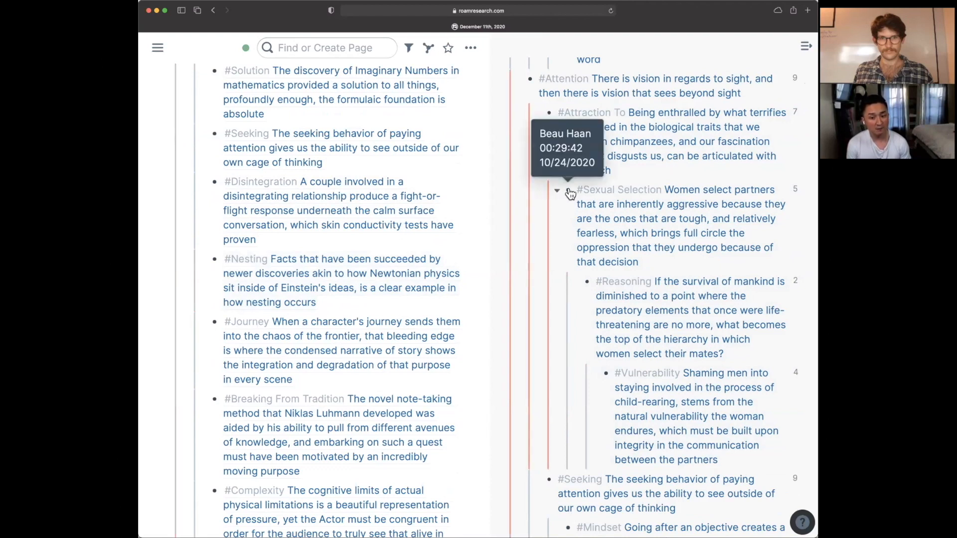
scroll(619, 298, "down", 10)
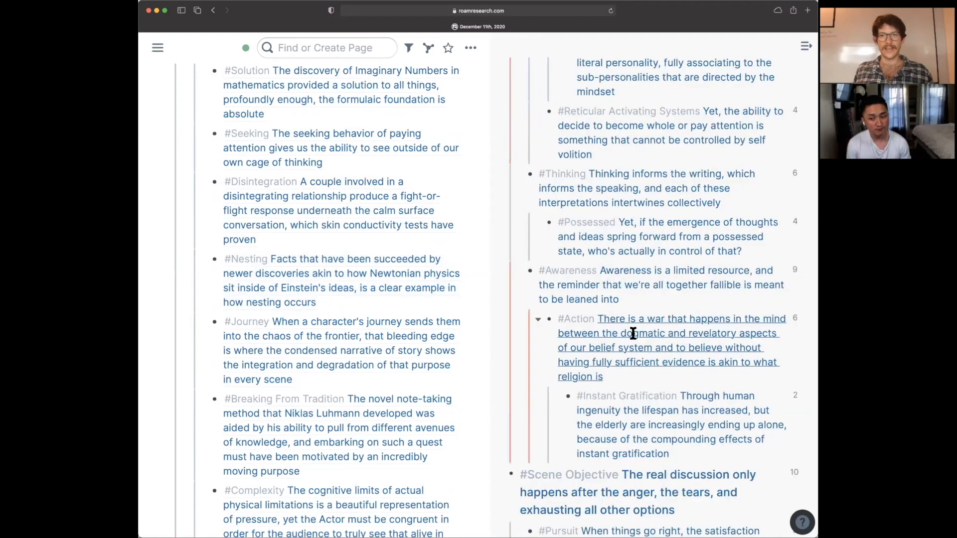
scroll(633, 333, "down", 10)
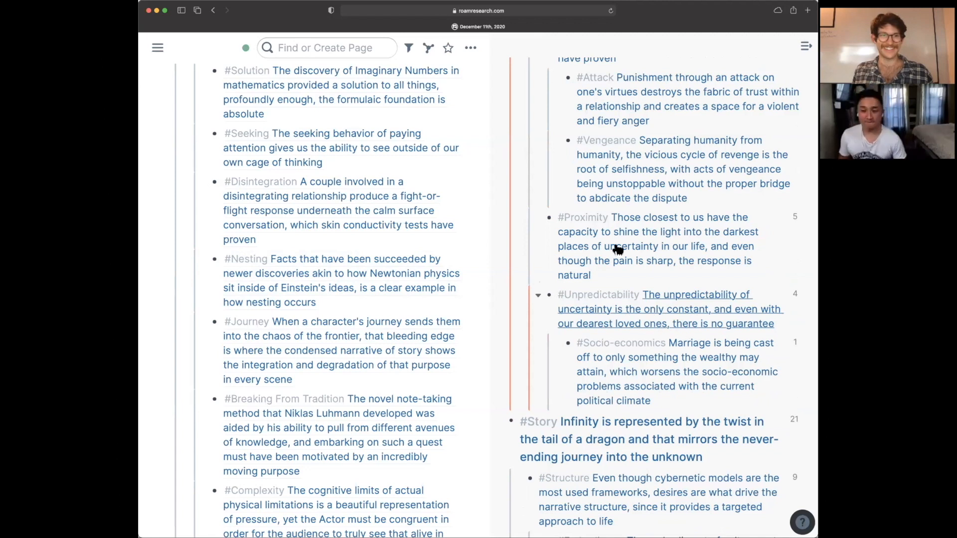
scroll(363, 272, "down", 5)
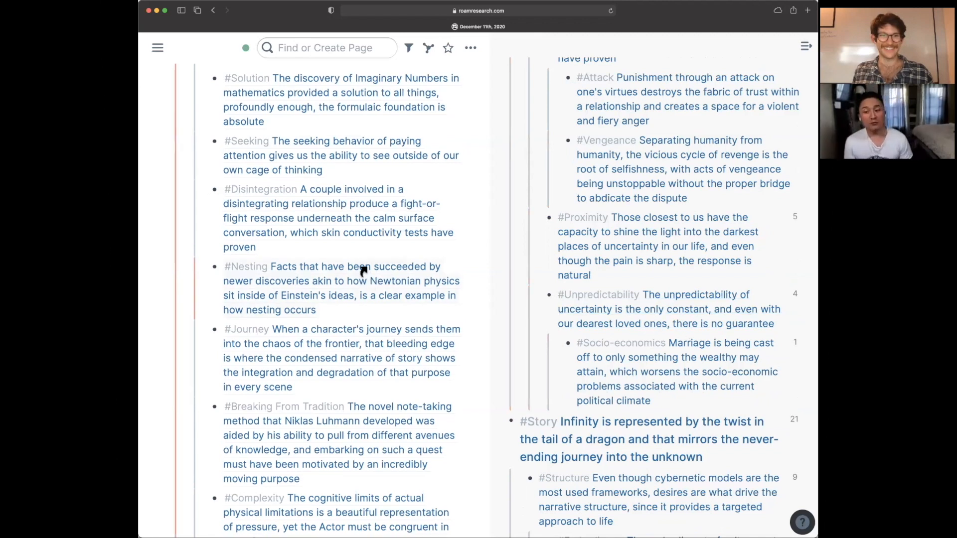
scroll(363, 272, "down", 5)
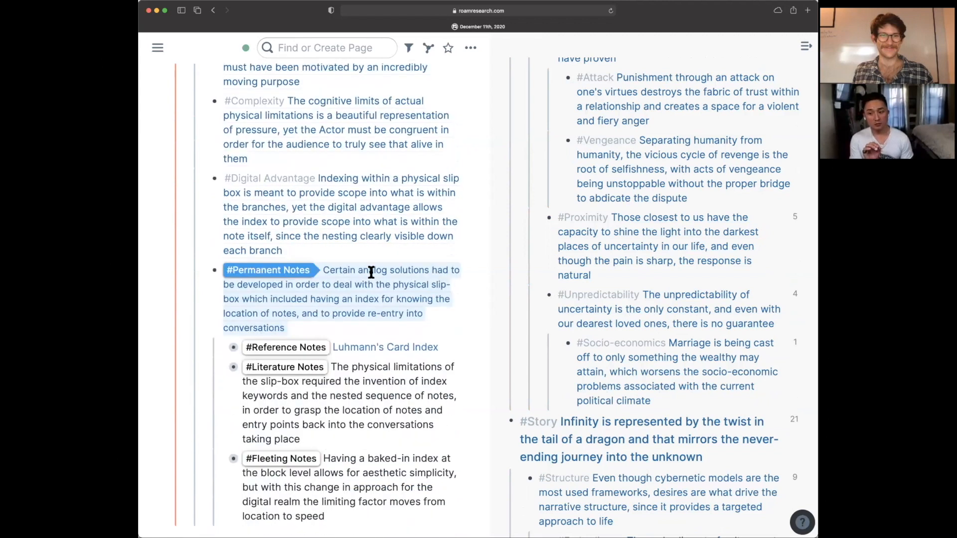
scroll(339, 254, "up", 15)
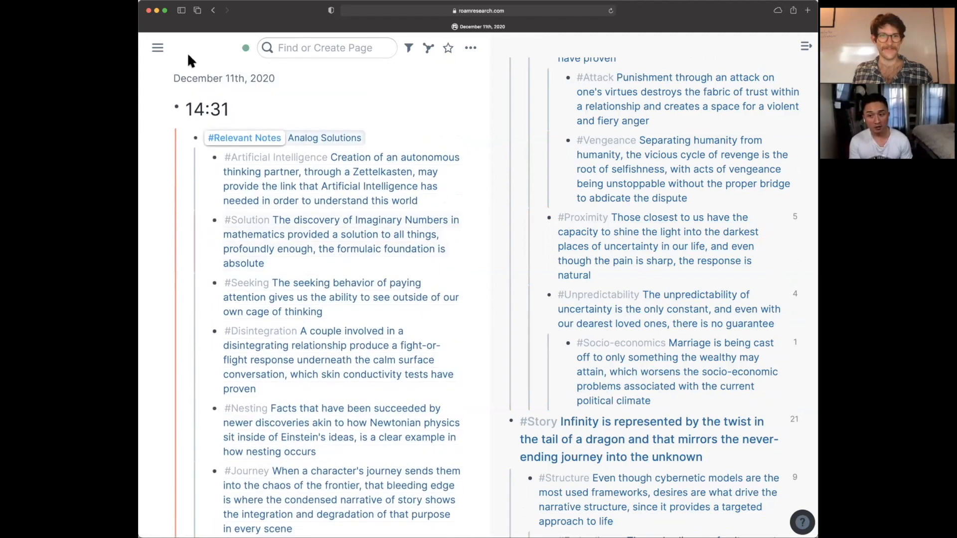
Step: Return to the full December 11th, 2020 page and expand the Relevant Notes block under the 14:31 entry
scroll(188, 124, "down", 1)
left_click(185, 122)
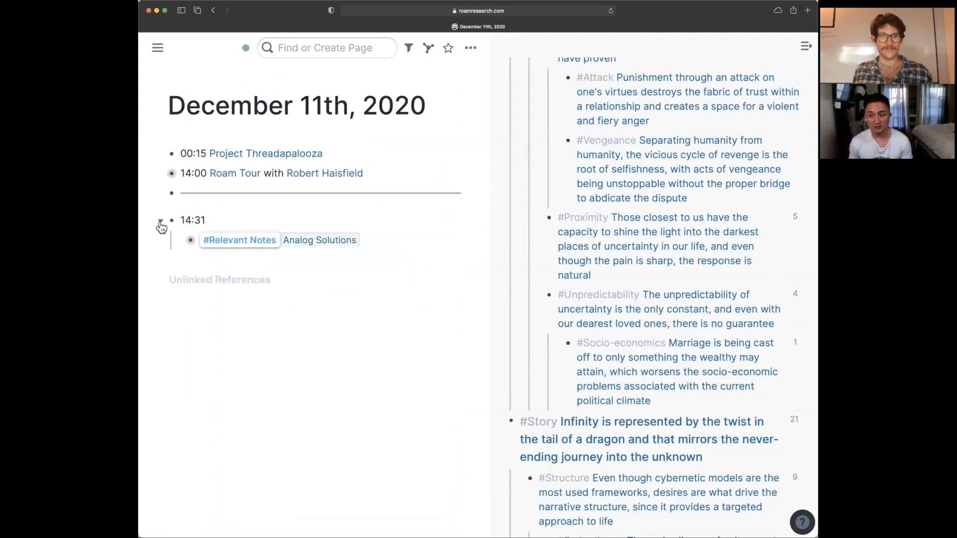
left_click(160, 221)
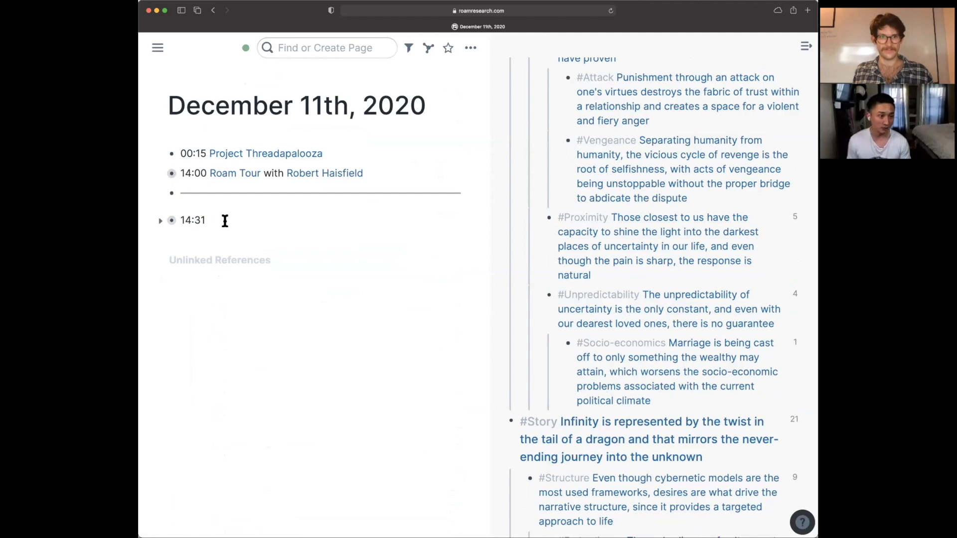
left_click(161, 221)
left_click(180, 241)
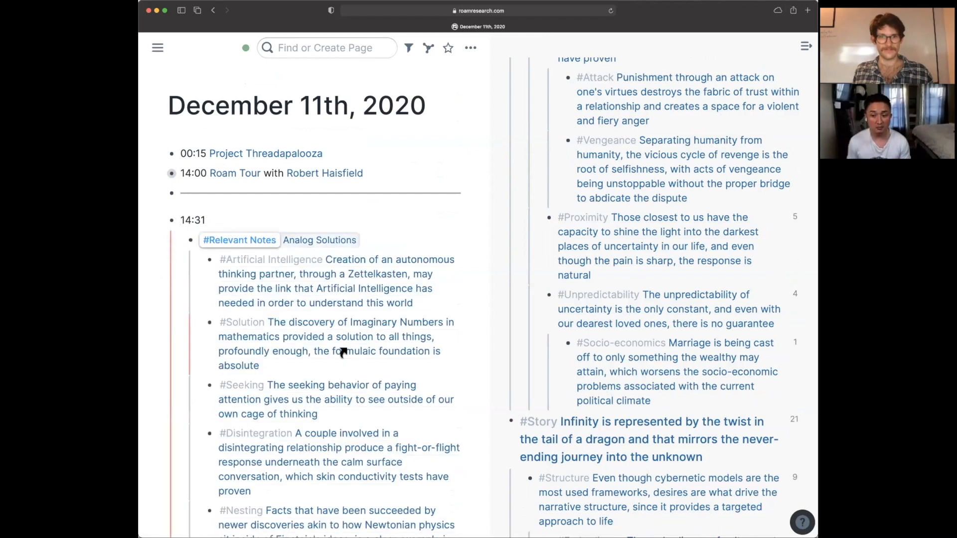
Step: Read through the permanent note and its related references on the daily page, and browse the Permanent Notes outline for where it could connect
scroll(399, 359, "down", 4)
scroll(402, 361, "down", 10)
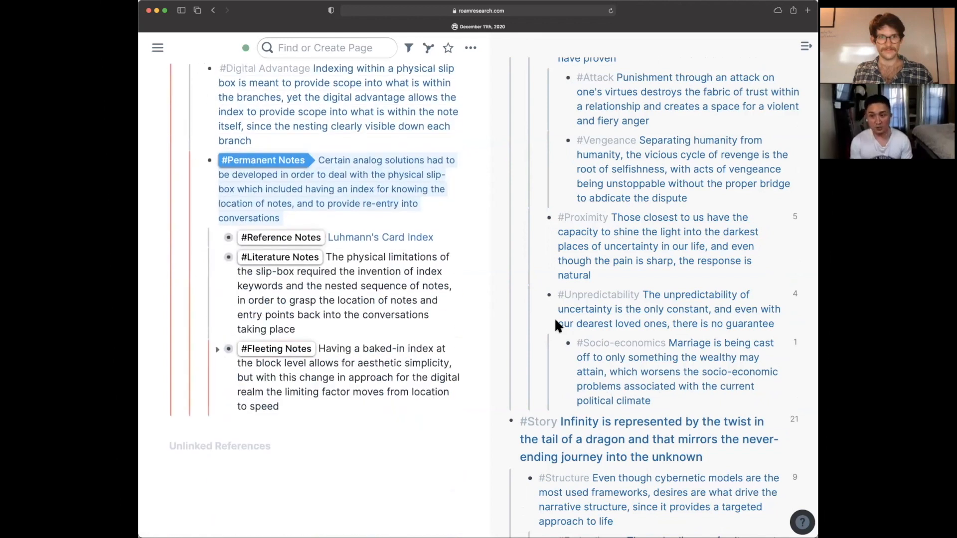
scroll(369, 333, "up", 1)
scroll(449, 360, "up", 5)
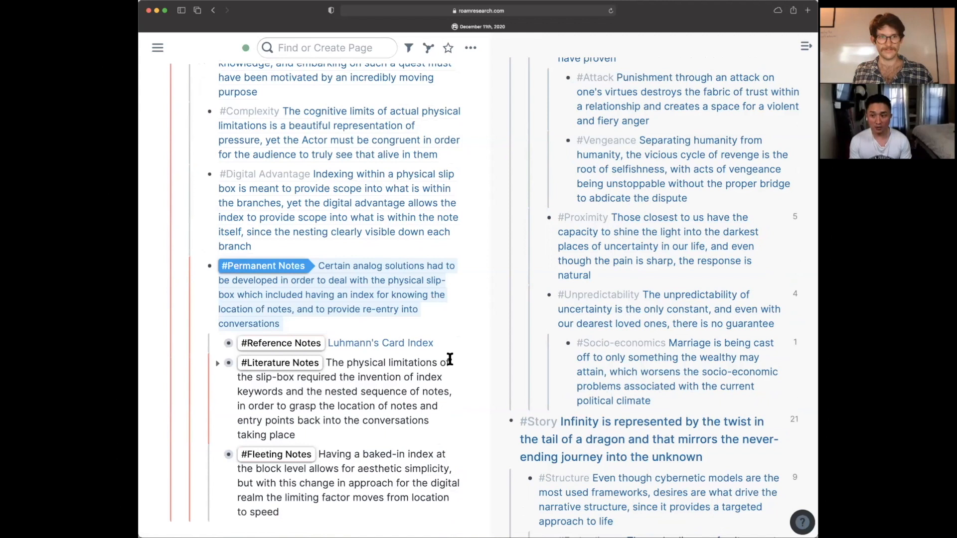
scroll(450, 272, "up", 5)
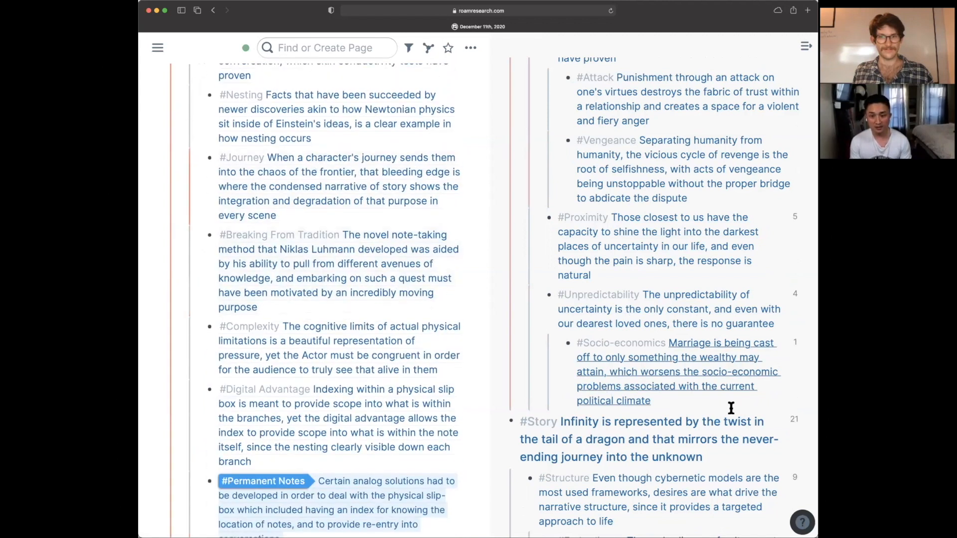
scroll(731, 406, "up", 7)
scroll(739, 411, "up", 15)
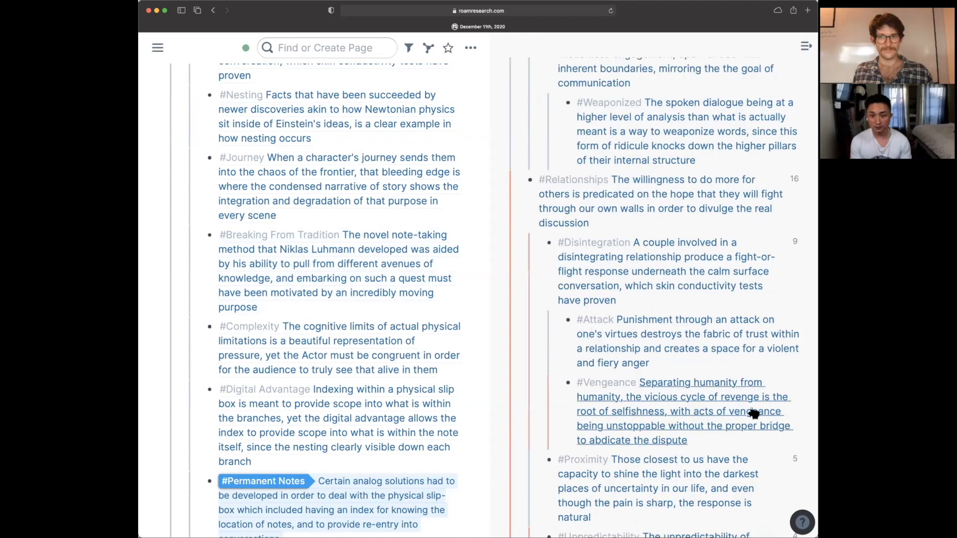
scroll(686, 393, "up", 3)
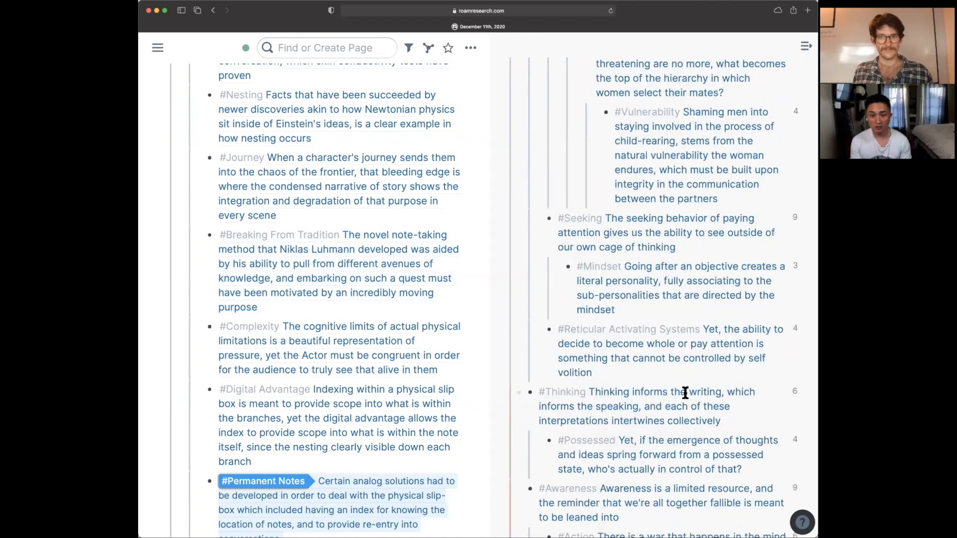
scroll(685, 393, "down", 15)
scroll(685, 393, "up", 6)
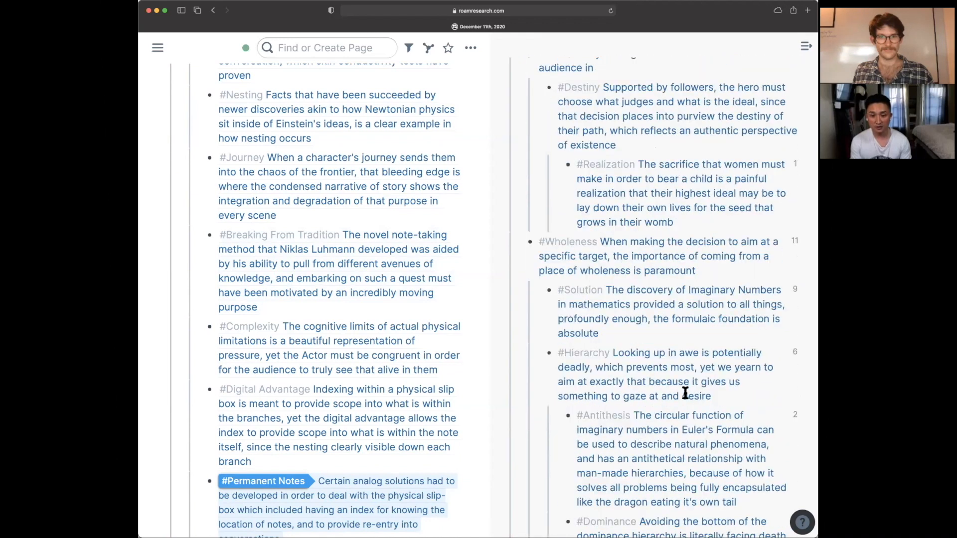
scroll(689, 392, "down", 15)
scroll(689, 392, "down", 10)
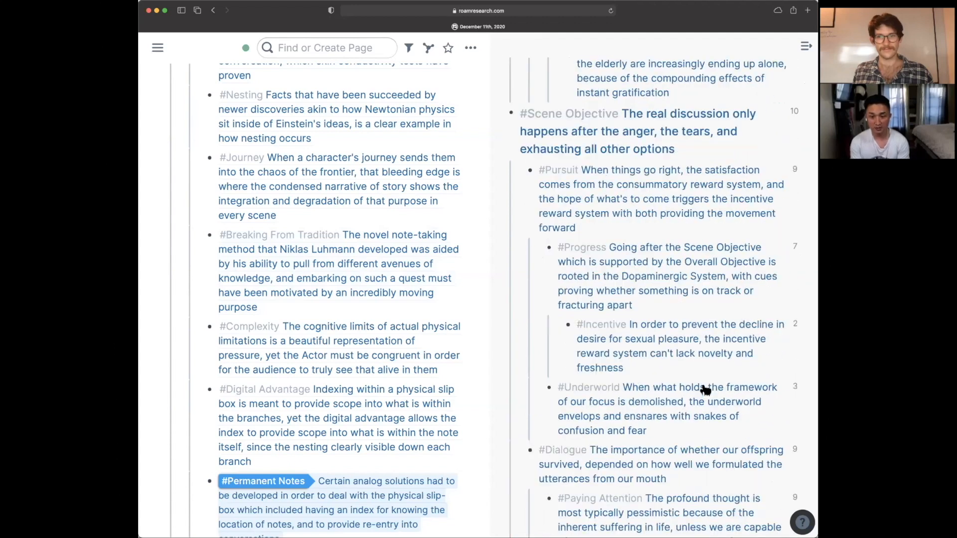
Step: Locate the #Journey note in the Permanent Notes outline and compare it with the #Journey reference under Relevant Notes
scroll(702, 382, "down", 10)
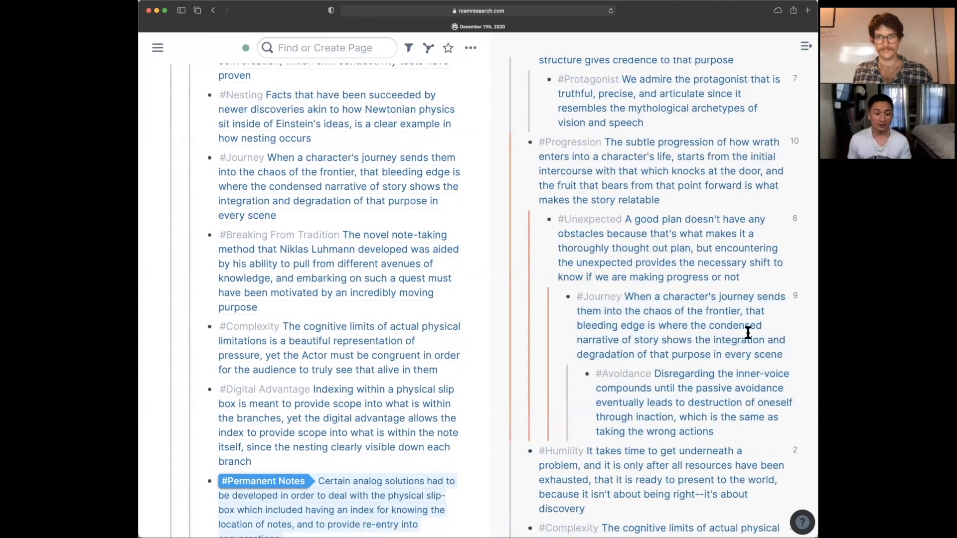
left_click_drag(785, 355, 575, 297)
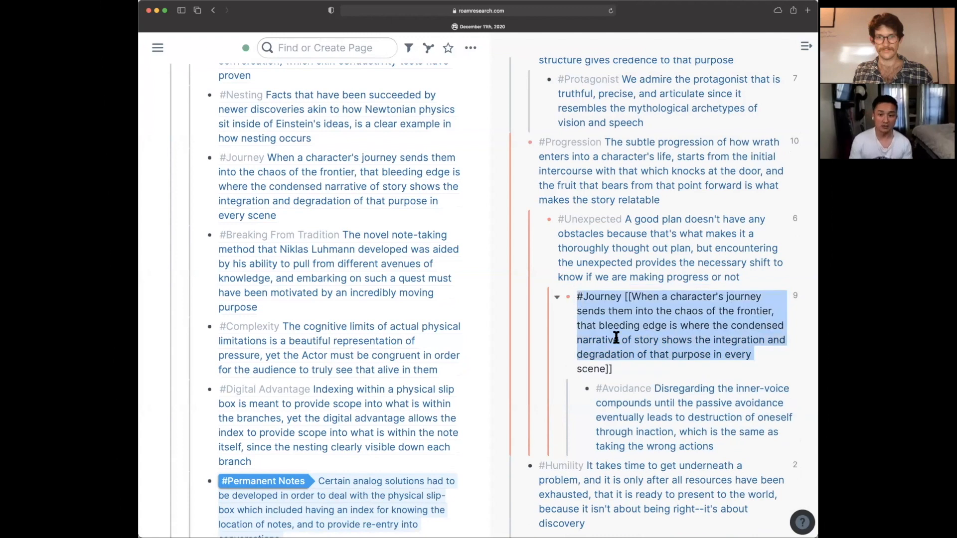
scroll(643, 333, "up", 3)
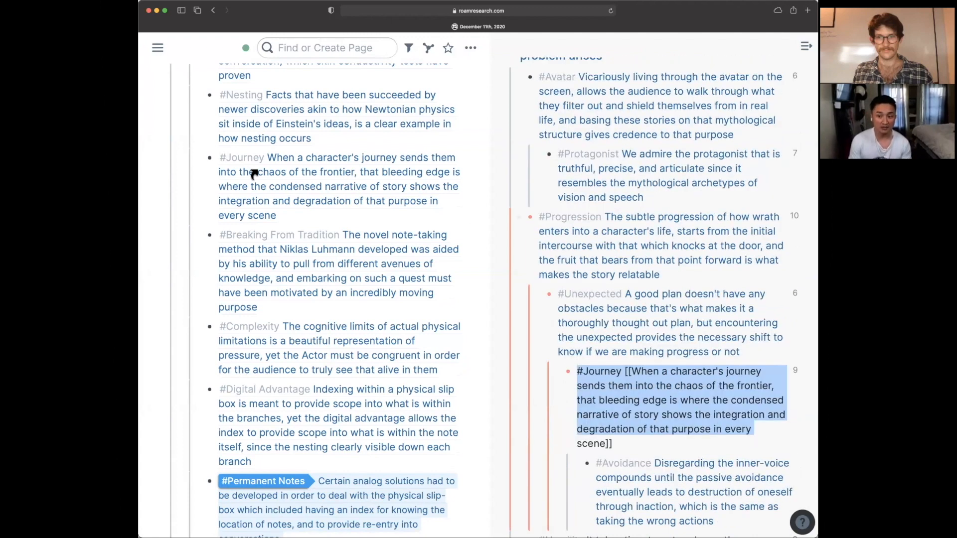
scroll(327, 252, "up", 5)
scroll(328, 255, "up", 5)
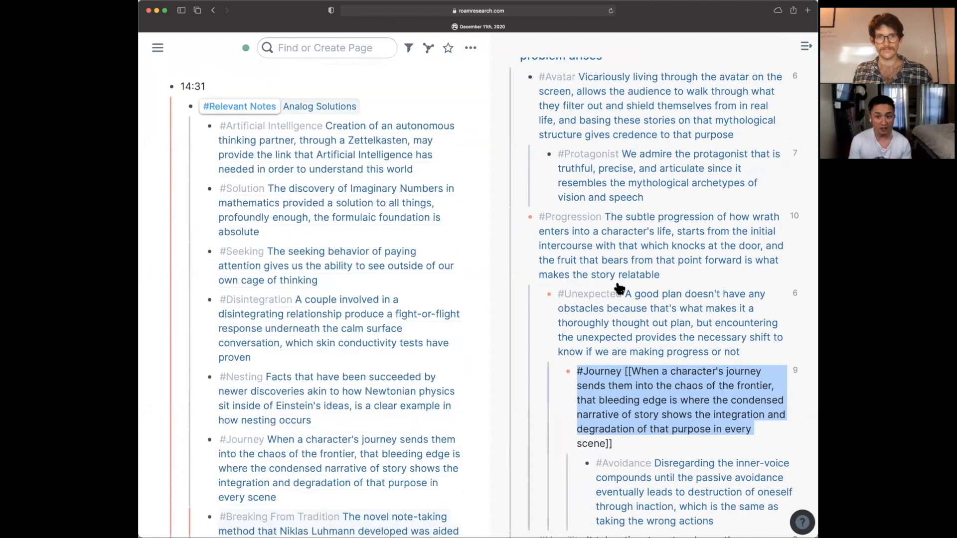
scroll(518, 174, "up", 3)
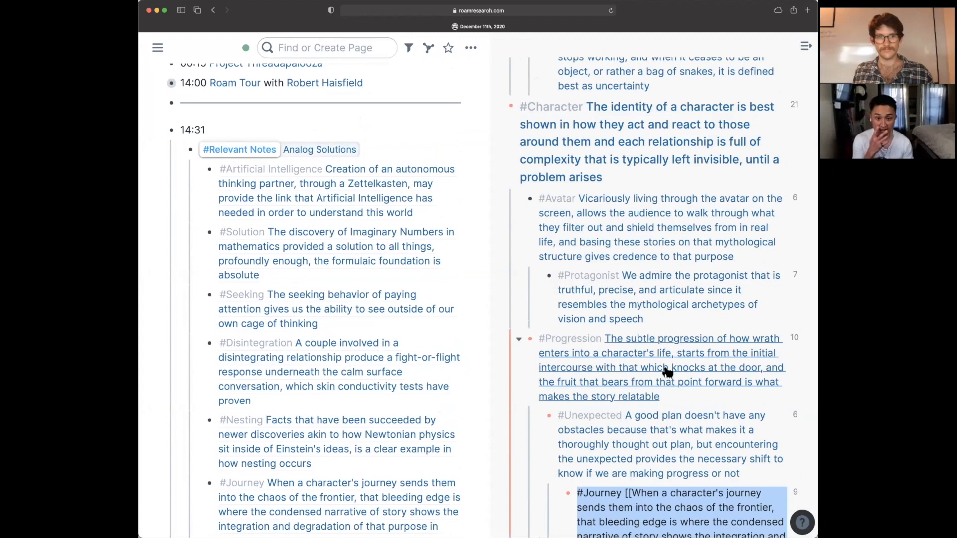
Step: Examine where the #Analog Solutions note sits under #Physical Limitations in the #Zettelkasten branch, and return to the #Journey note
scroll(667, 372, "down", 10)
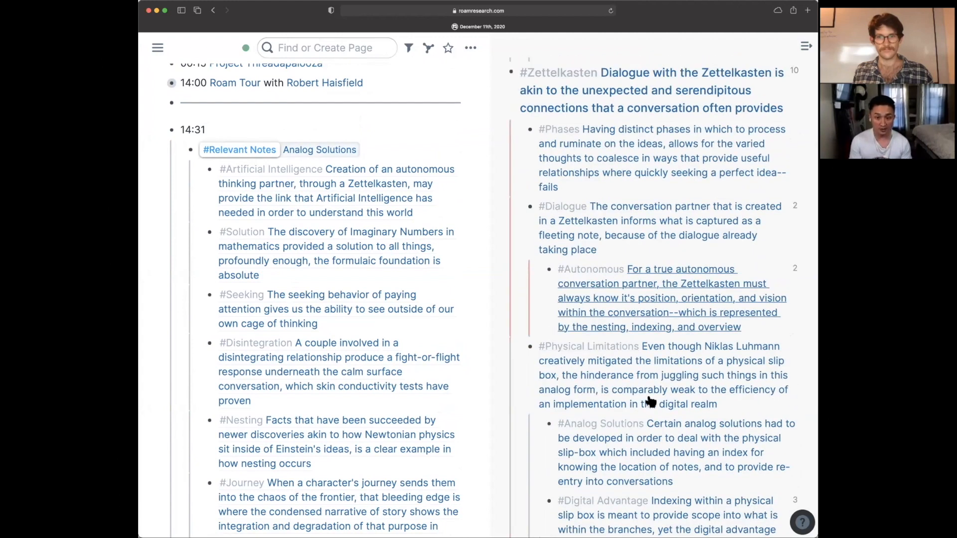
scroll(560, 199, "up", 3)
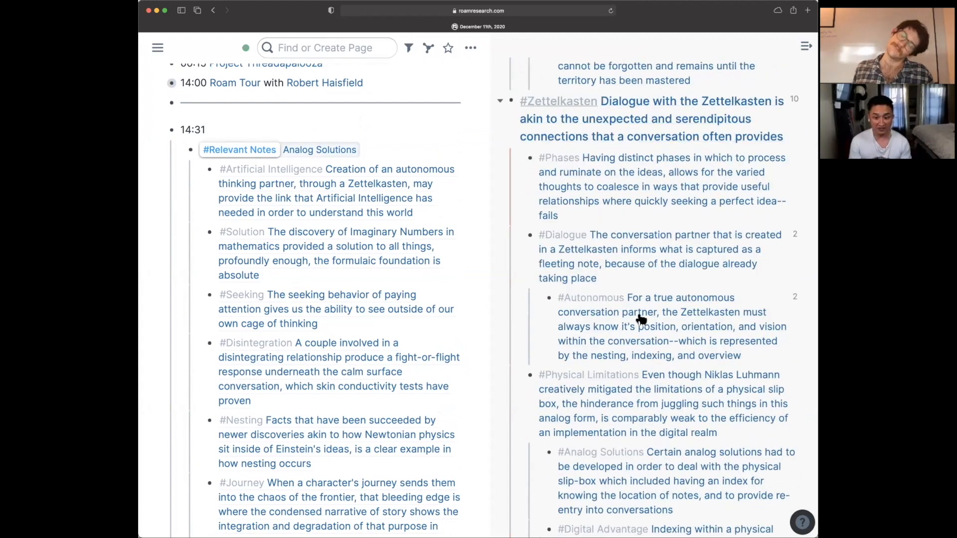
scroll(626, 379, "down", 5)
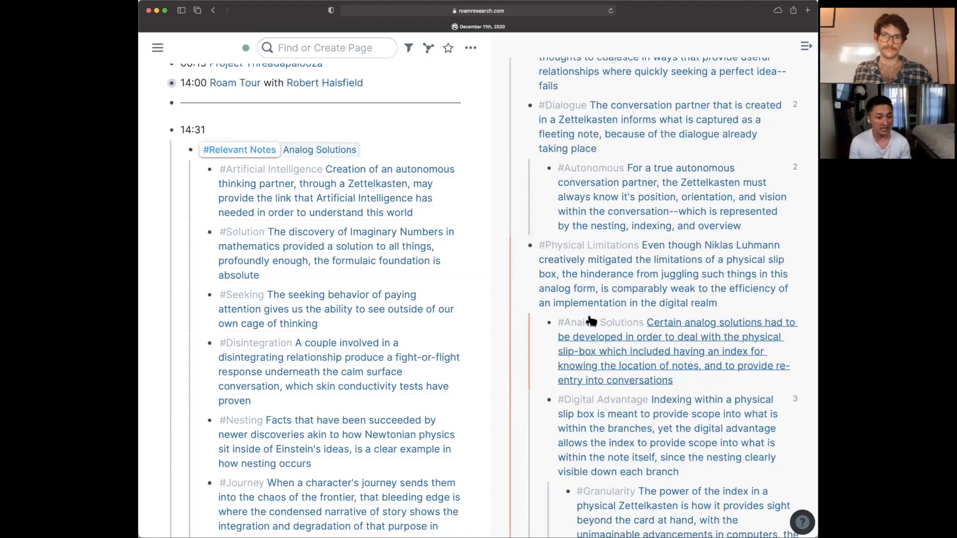
left_click(719, 373)
key("Escape")
key("Escape")
scroll(701, 360, "up", 10)
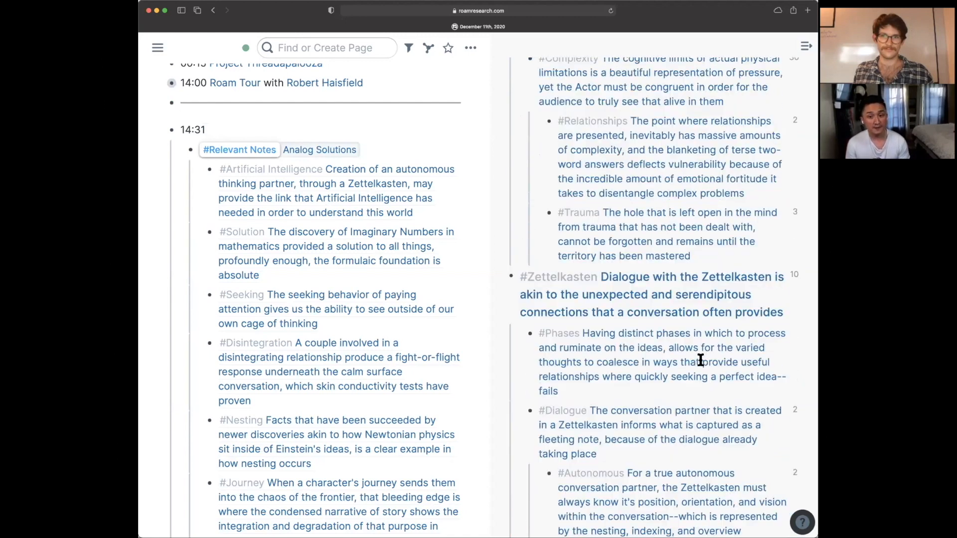
scroll(701, 360, "up", 8)
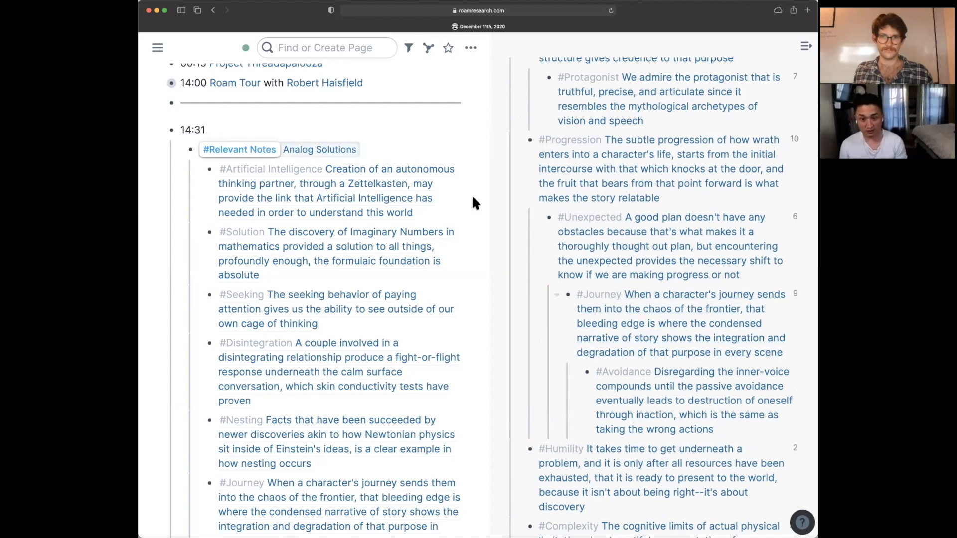
Step: Reset the browser page zoom to actual size so both the daily page and the outline fit more notes
key("super+plus")
key("super+plus")
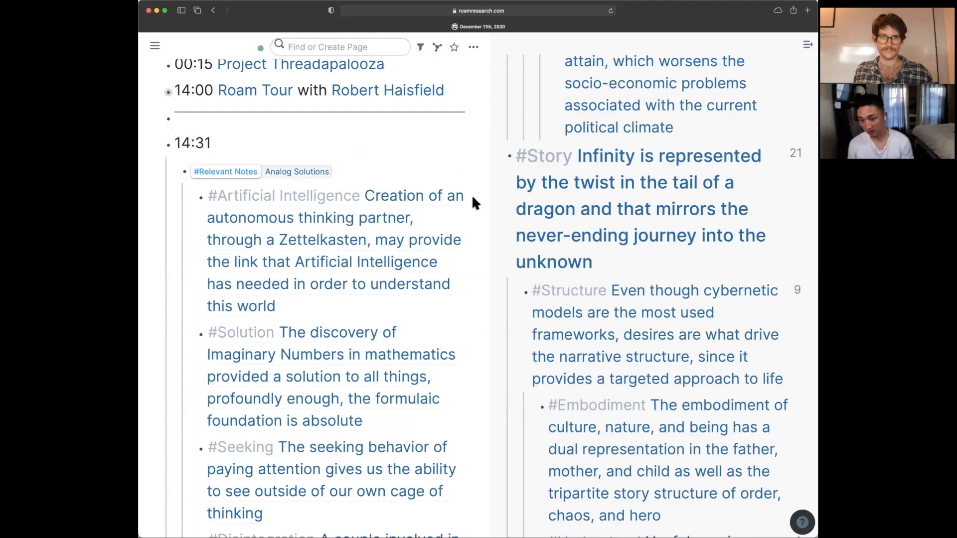
key("super+minus")
key("super+minus")
key("super+plus")
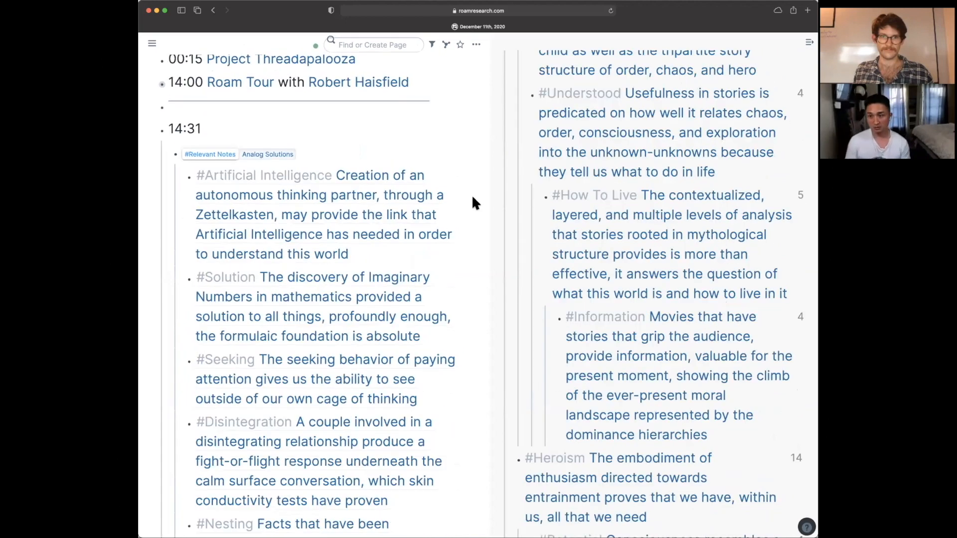
key("super+plus")
key("super+plus")
key("super+plus")
left_click(224, 3)
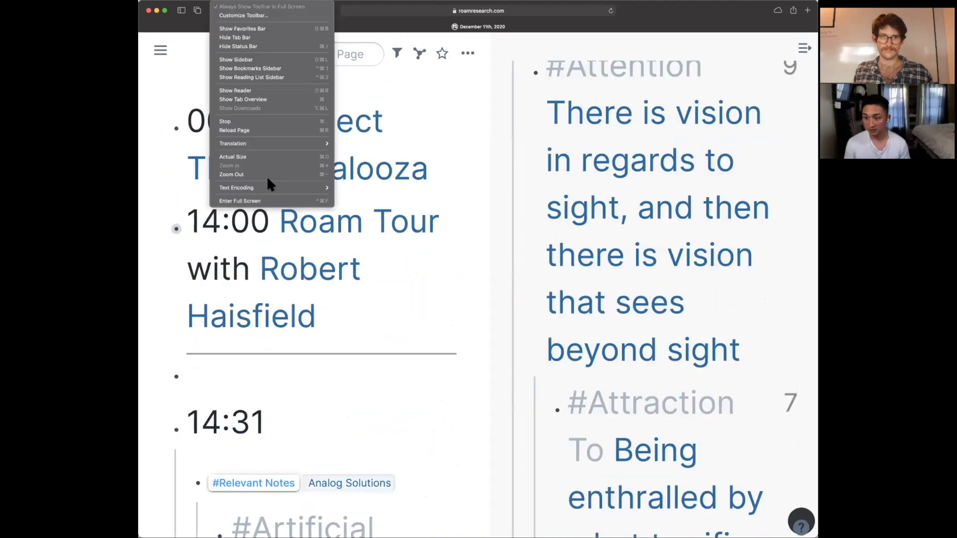
left_click(253, 156)
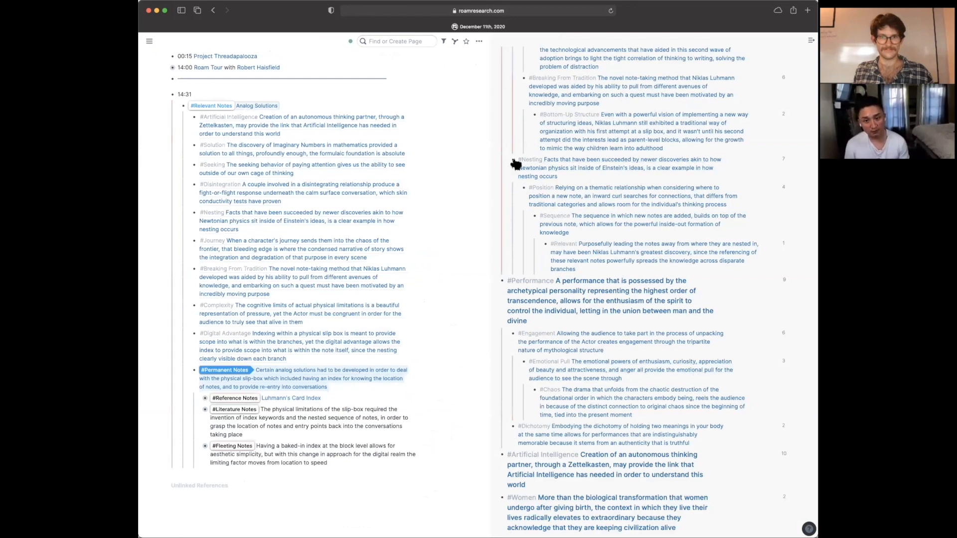
Step: Browse the Permanent Notes outline from its beginning down to the #Character branch containing the #Journey note
scroll(642, 268, "down", 10)
scroll(642, 268, "up", 15)
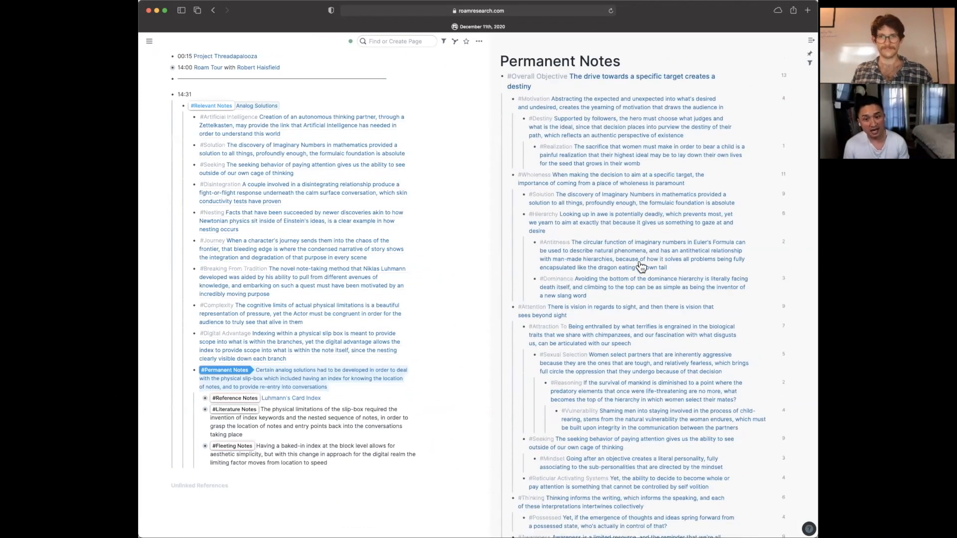
scroll(642, 268, "down", 5)
scroll(551, 139, "down", 5)
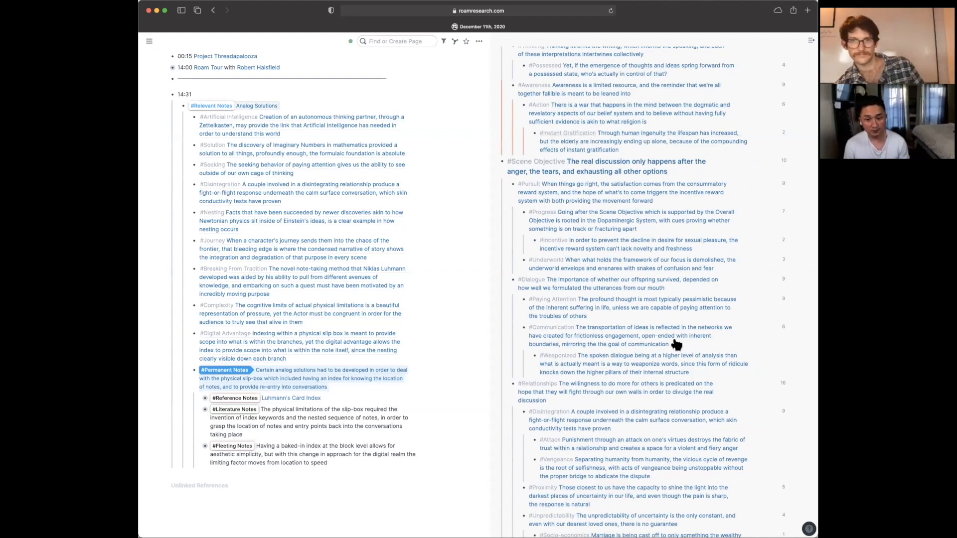
scroll(666, 355, "down", 6)
scroll(663, 359, "down", 5)
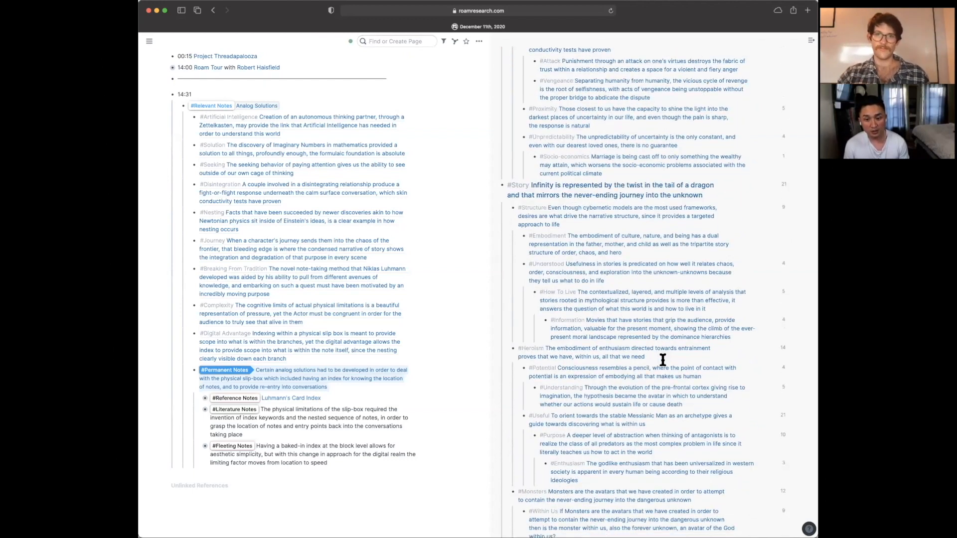
scroll(663, 359, "down", 8)
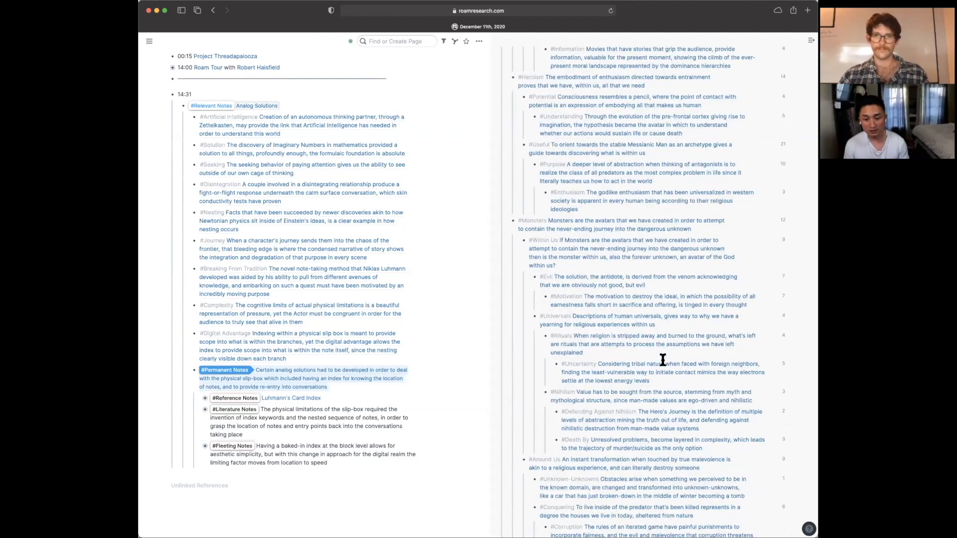
scroll(663, 360, "down", 10)
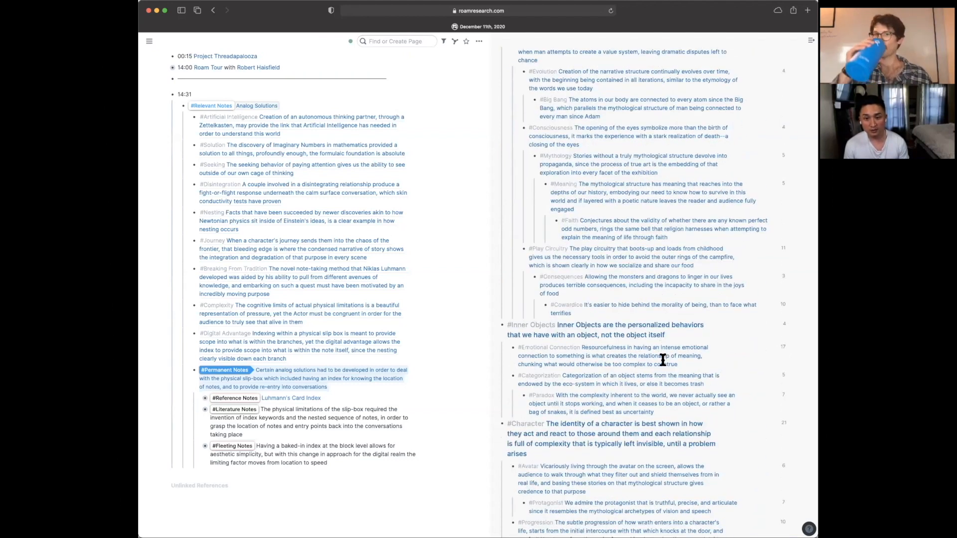
scroll(509, 171, "up", 2)
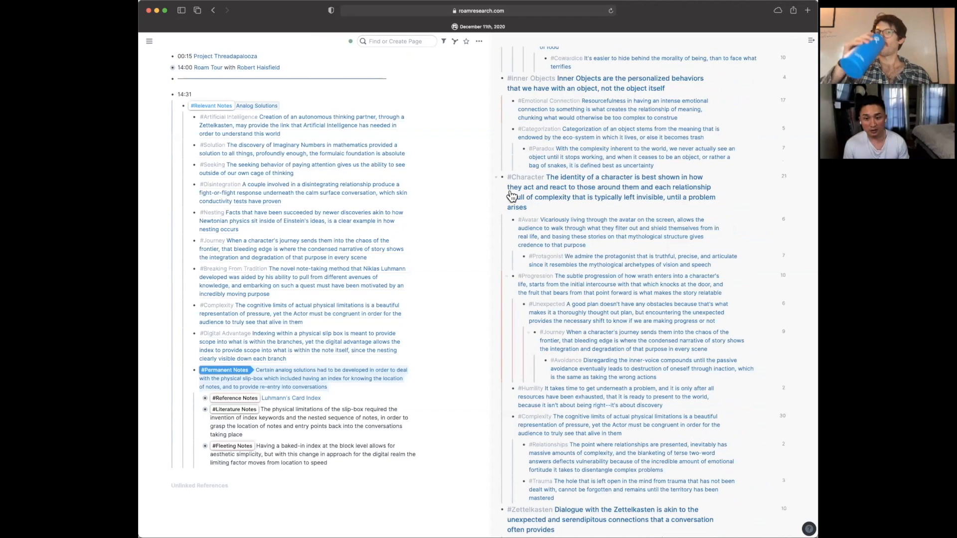
Step: Show the inline references of the #Journey note under #Unexpected and magnify the list of Relevant Notes entries
left_click(736, 350)
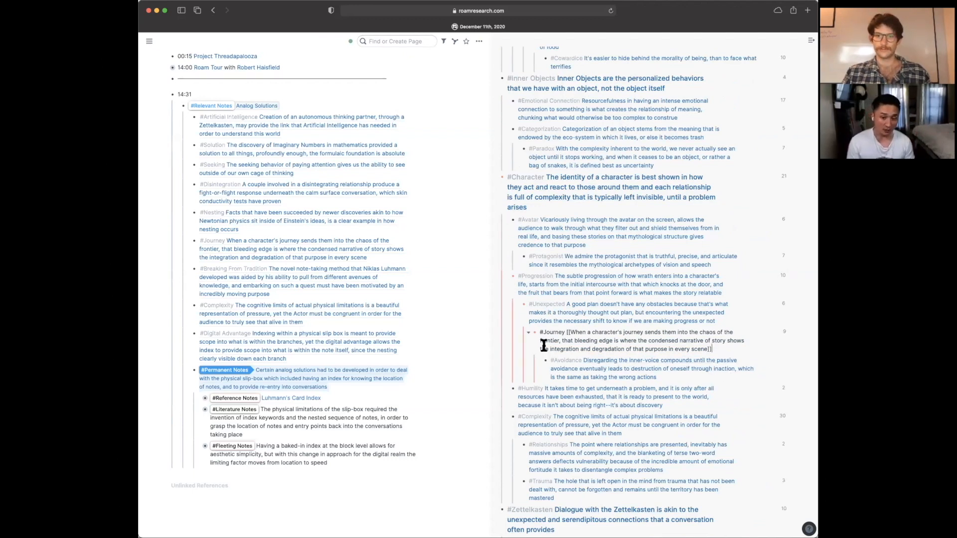
key("Escape")
key("Escape")
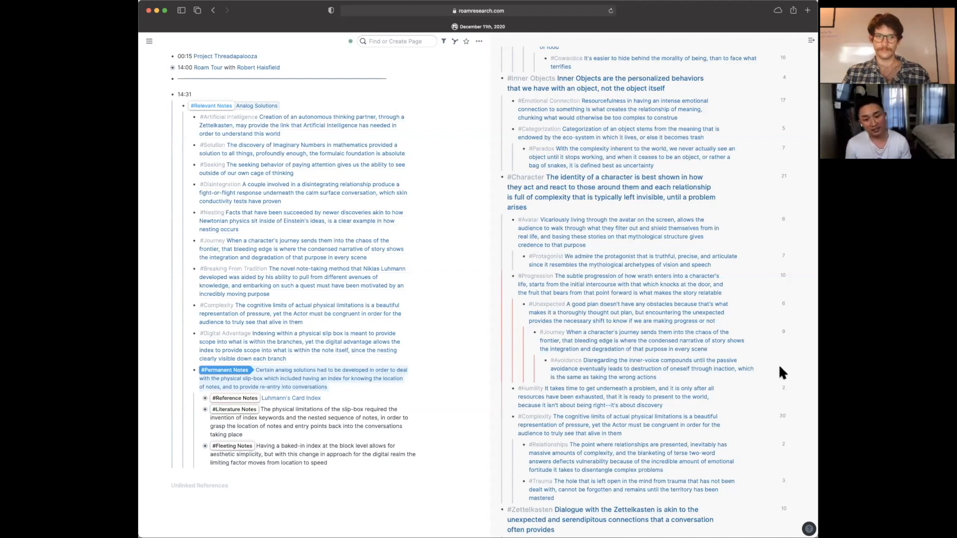
left_click(785, 333)
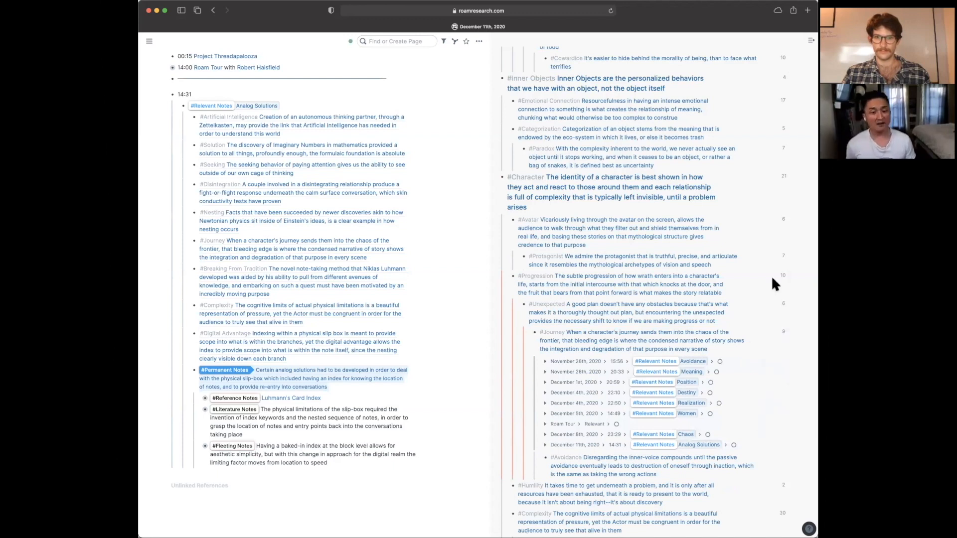
scroll(719, 361, "up", 5)
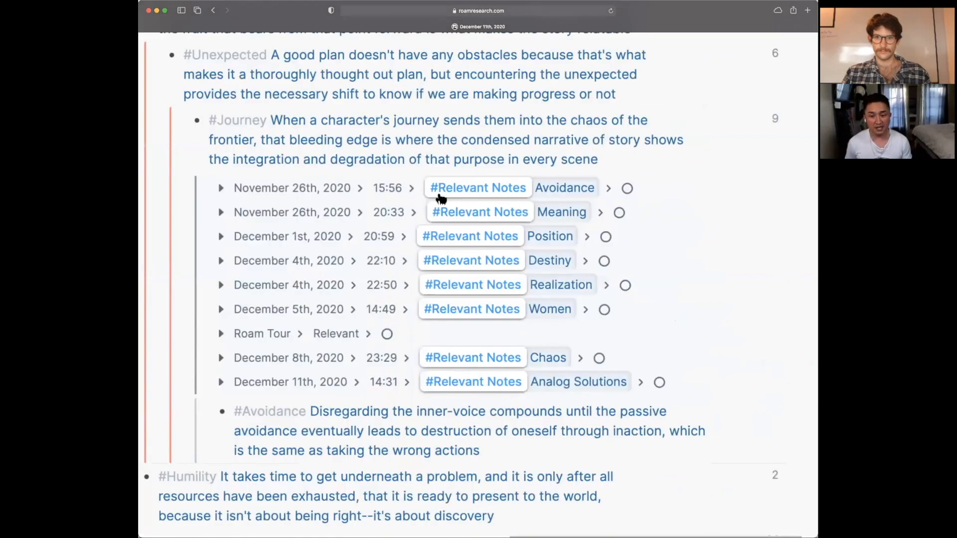
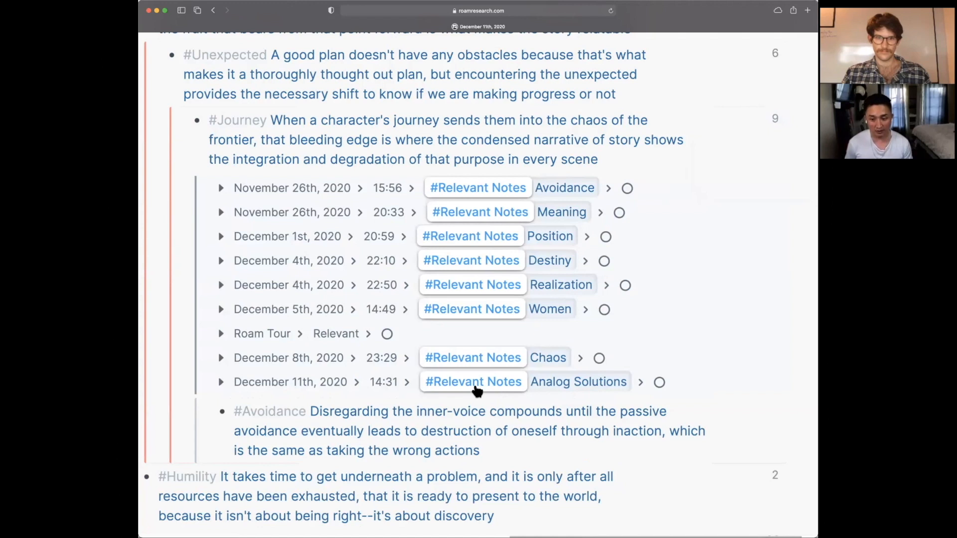
Step: Expand the December 11th, 2020 Analog Solutions entry in the #Journey references and review its related notes down to the permanent note
left_click(477, 391)
scroll(476, 391, "down", 6)
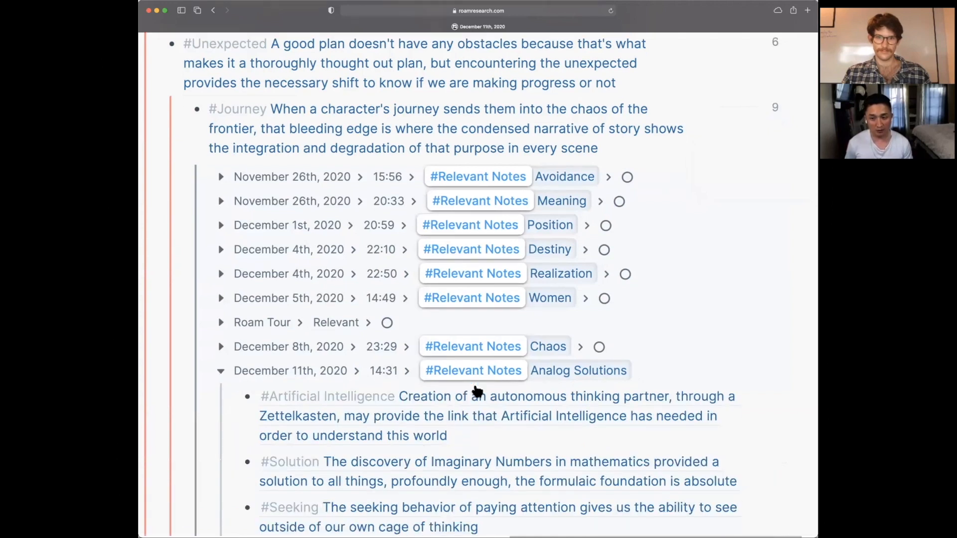
scroll(474, 390, "down", 2)
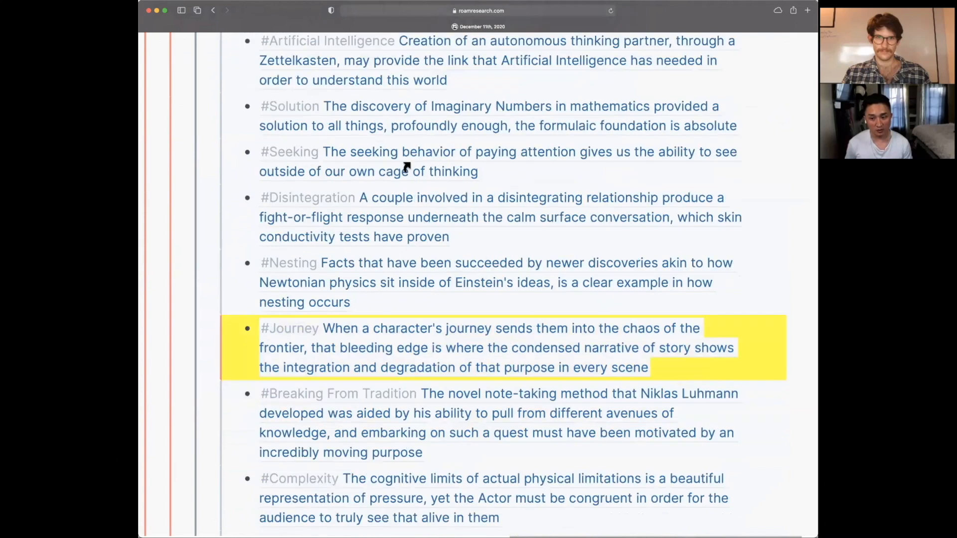
scroll(435, 443, "down", 1)
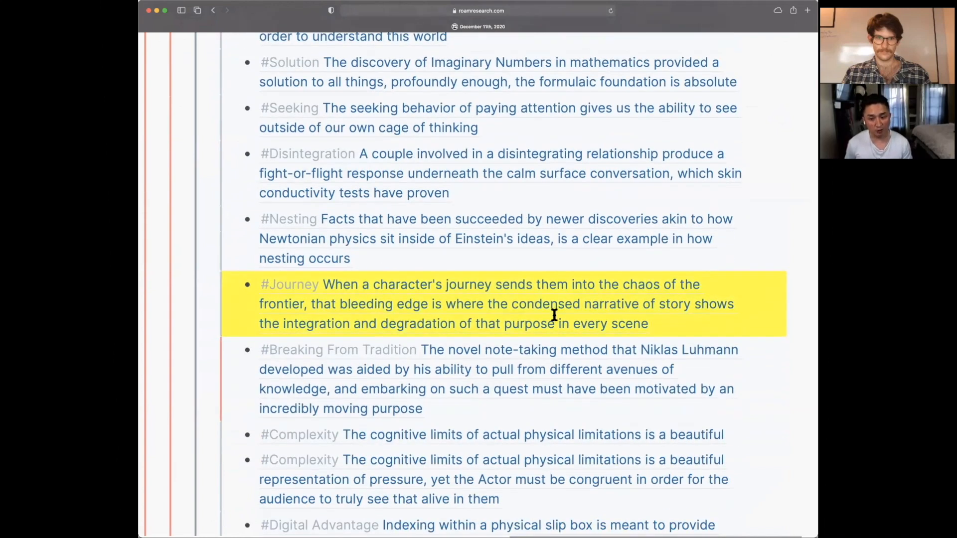
scroll(553, 311, "down", 5)
scroll(464, 274, "down", 2)
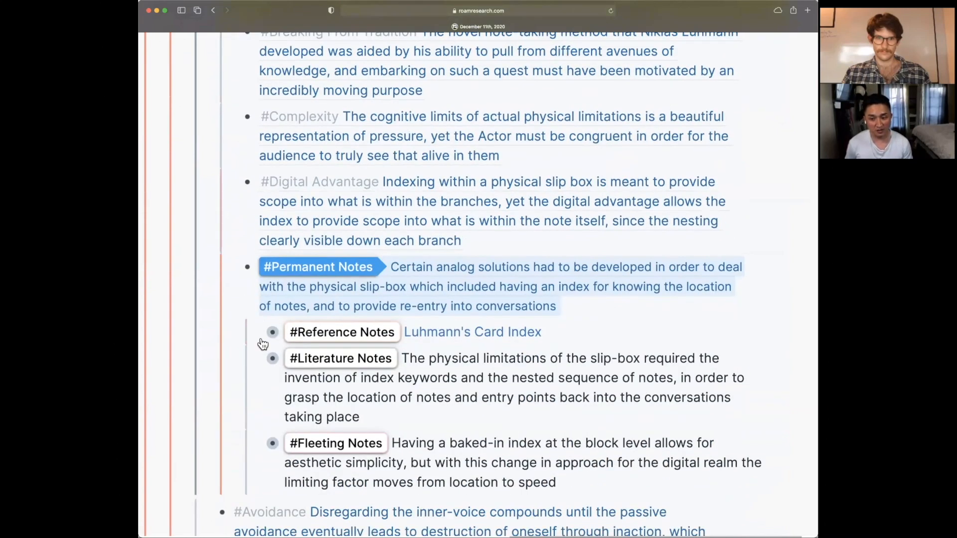
Step: Expand the Reference Notes, Literature Notes and Fleeting Notes blocks under the Analog Solutions permanent note and review their contents
left_click(258, 332)
scroll(267, 378, "down", 10)
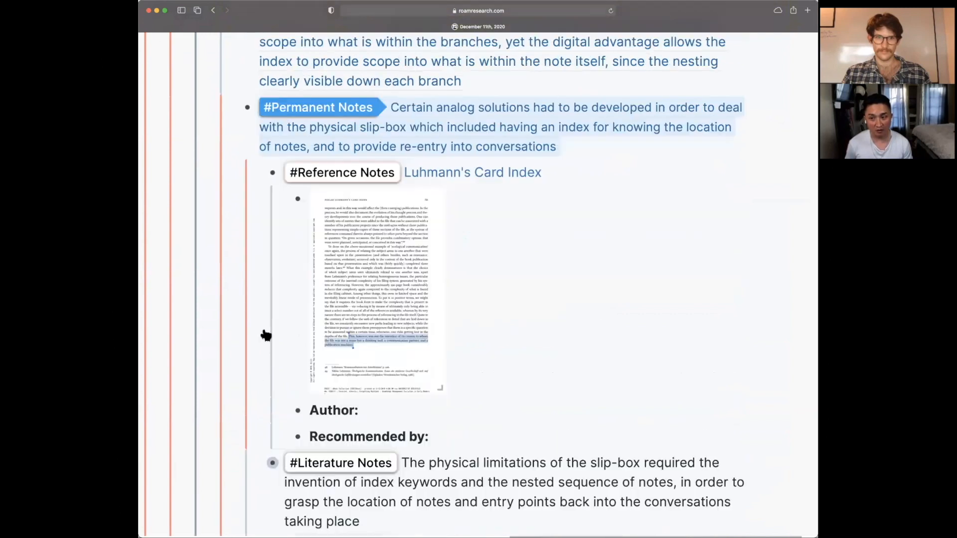
left_click(257, 115)
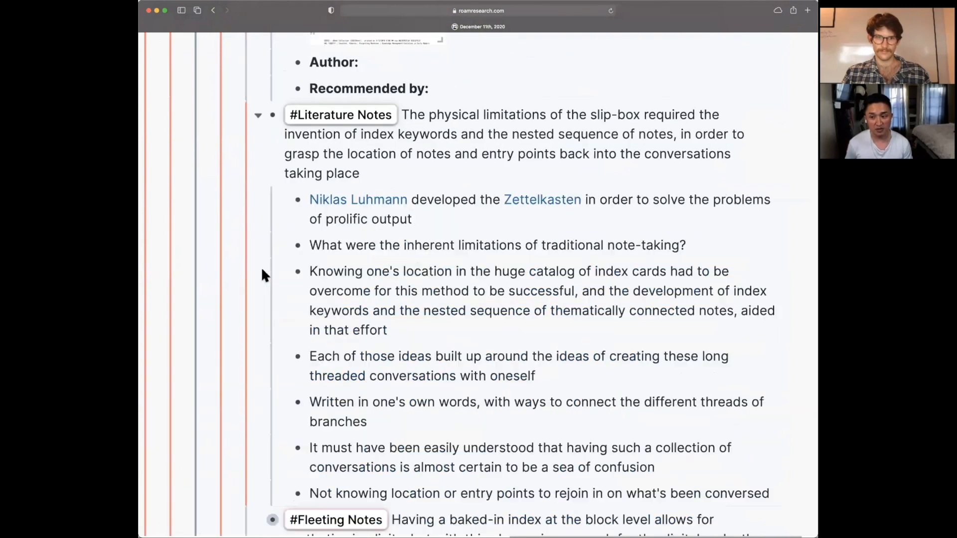
scroll(267, 240, "down", 3)
scroll(274, 304, "down", 13)
scroll(278, 314, "up", 18)
scroll(264, 312, "down", 6)
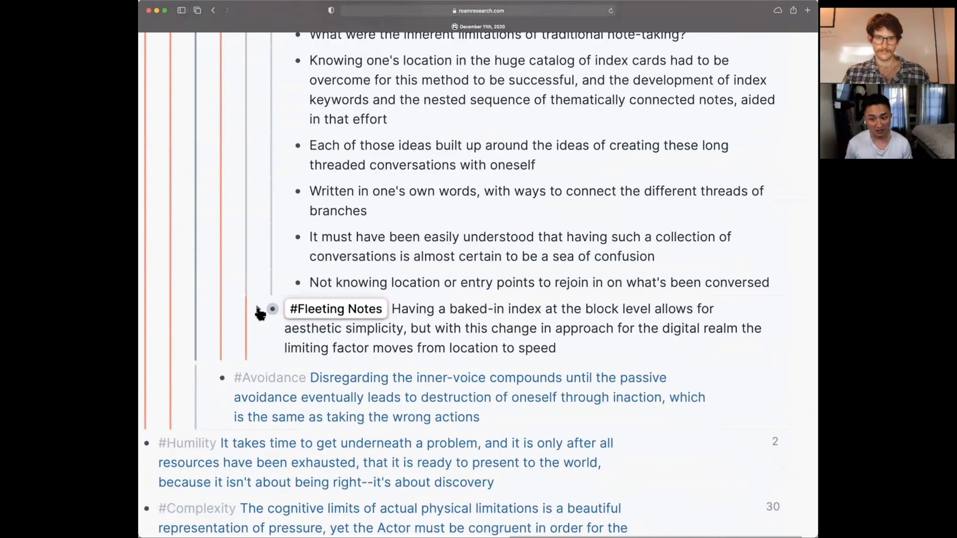
left_click(259, 311)
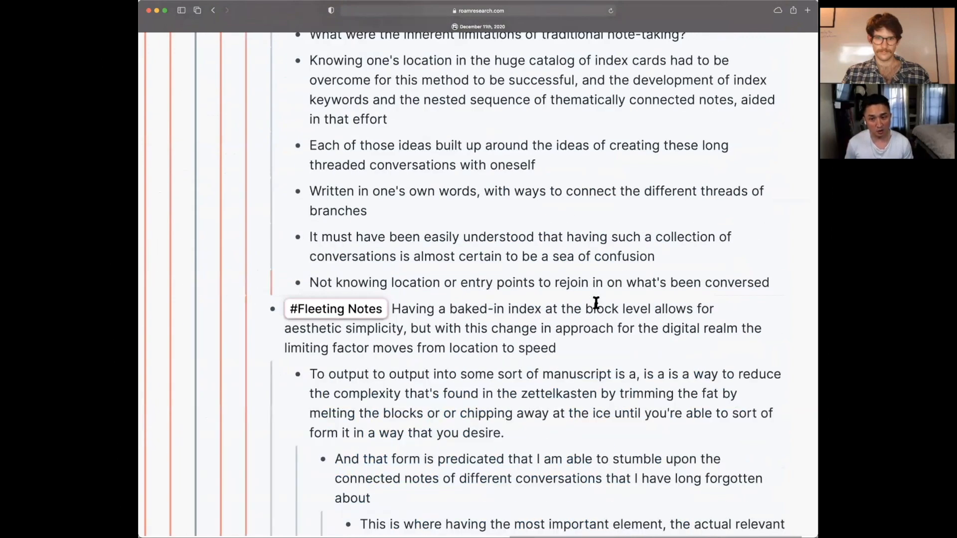
scroll(596, 303, "up", 15)
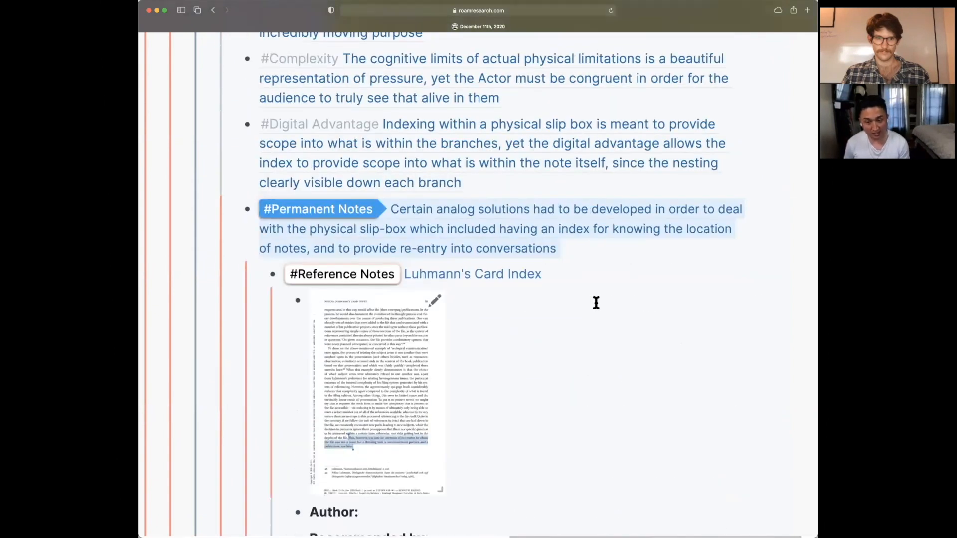
key("super+minus")
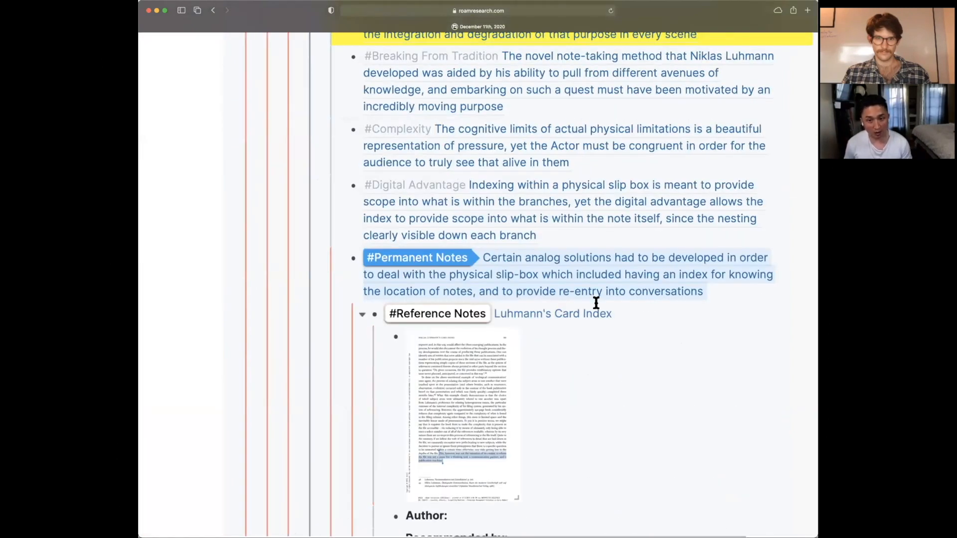
Step: Return to the reference list of the #Journey note and collapse its December 11th, 2020 Analog Solutions entry
left_click(658, 298)
scroll(658, 298, "up", 6)
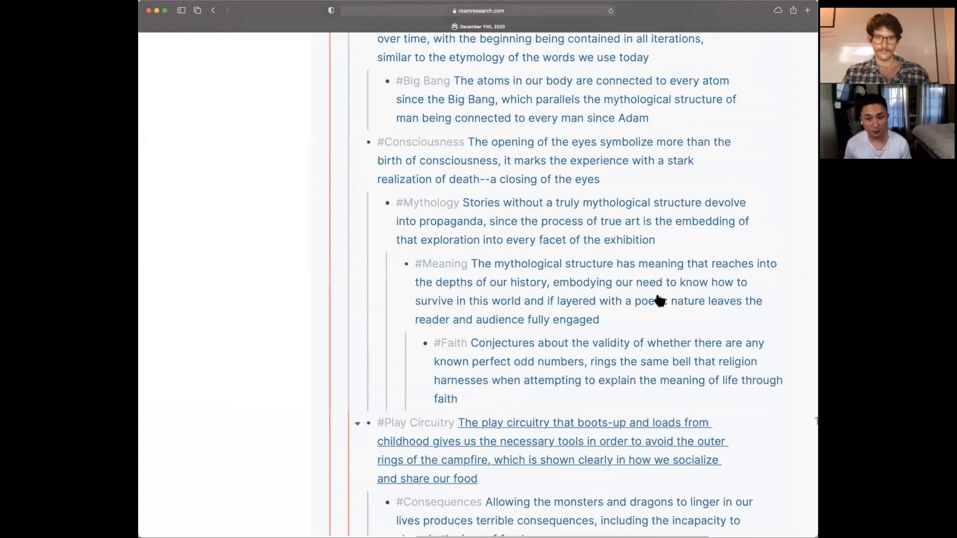
scroll(658, 295, "down", 1)
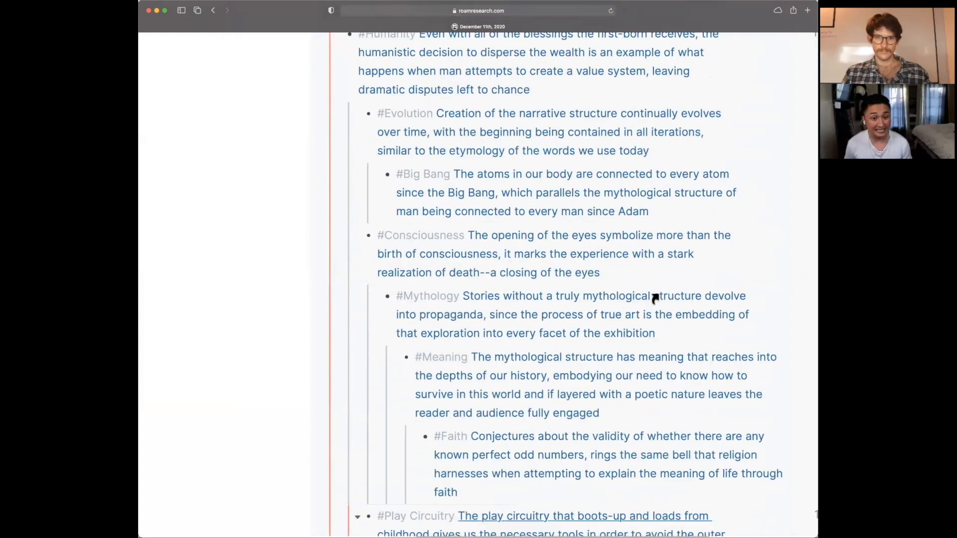
left_click(656, 298)
scroll(738, 207, "up", 2)
scroll(739, 206, "right", 1)
scroll(736, 209, "right", 1)
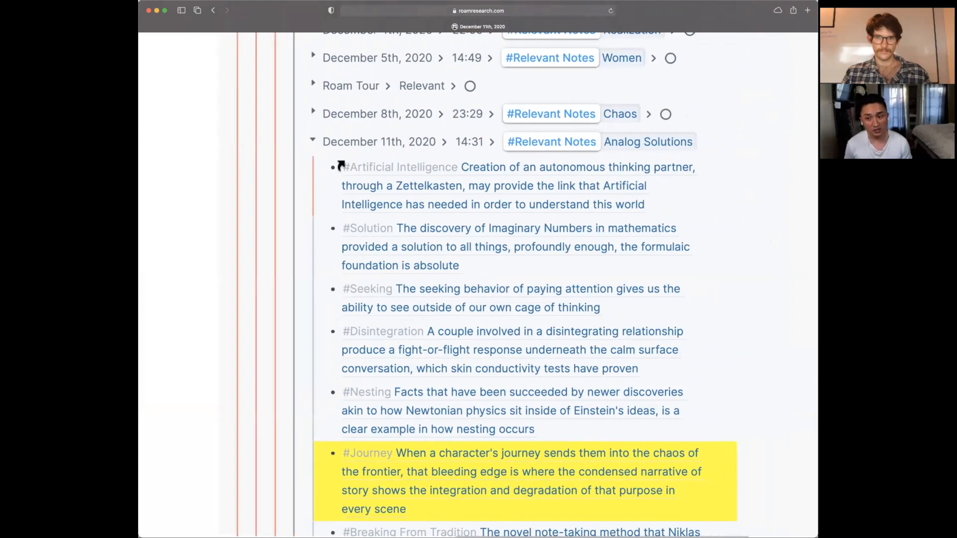
left_click(315, 144)
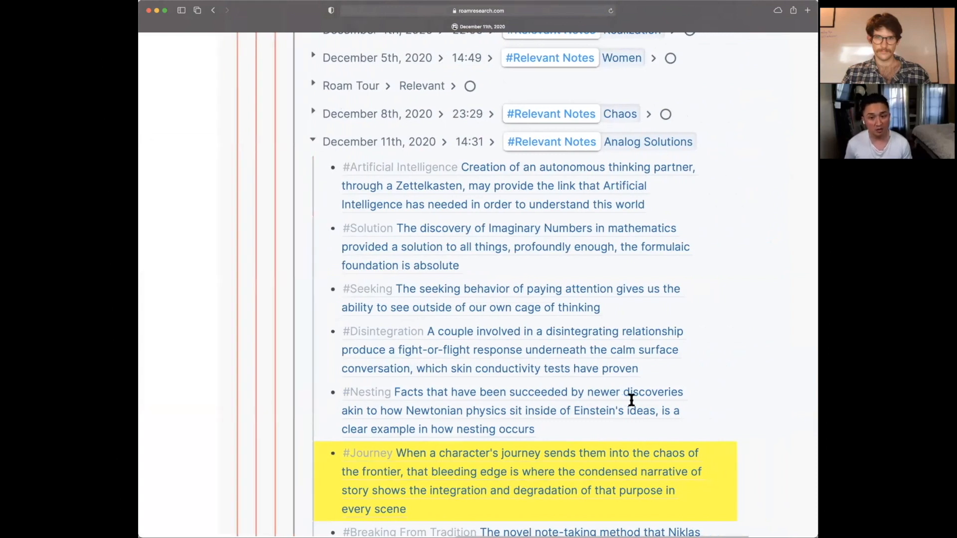
scroll(631, 402, "up", 2)
scroll(633, 406, "up", 3)
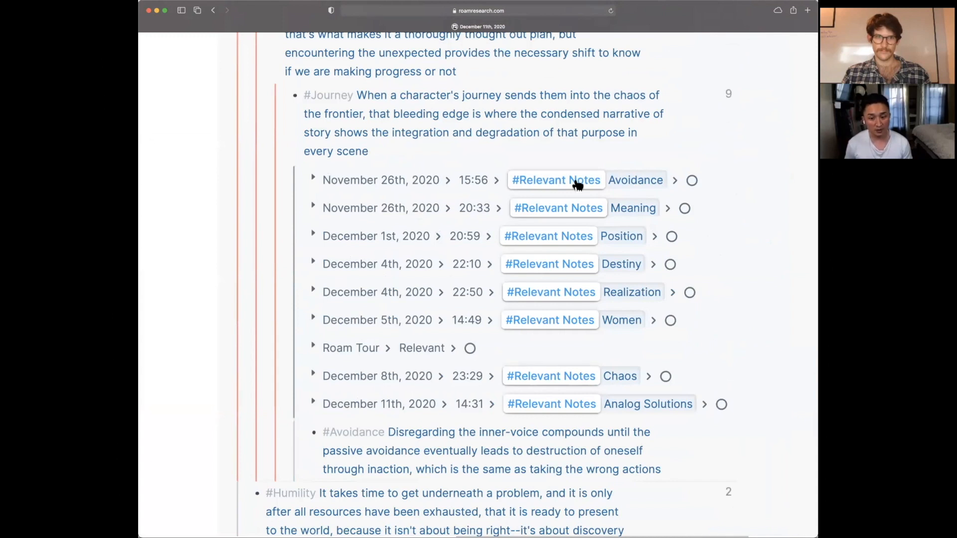
Step: Expand the November 26th, 2020 Avoidance entry and review its related notes down to the permanent note's Literature Notes and Fleeting Notes
left_click(577, 182)
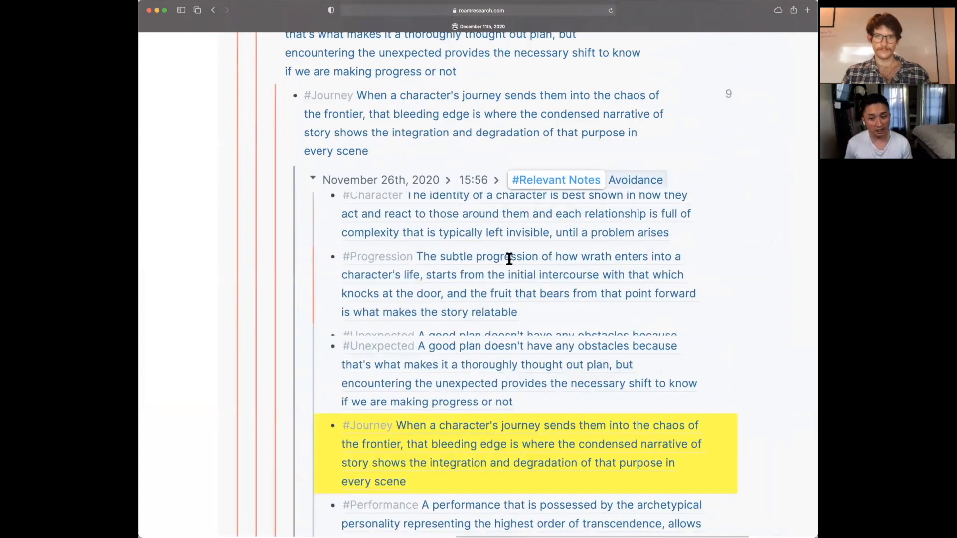
scroll(508, 259, "down", 5)
scroll(509, 259, "down", 6)
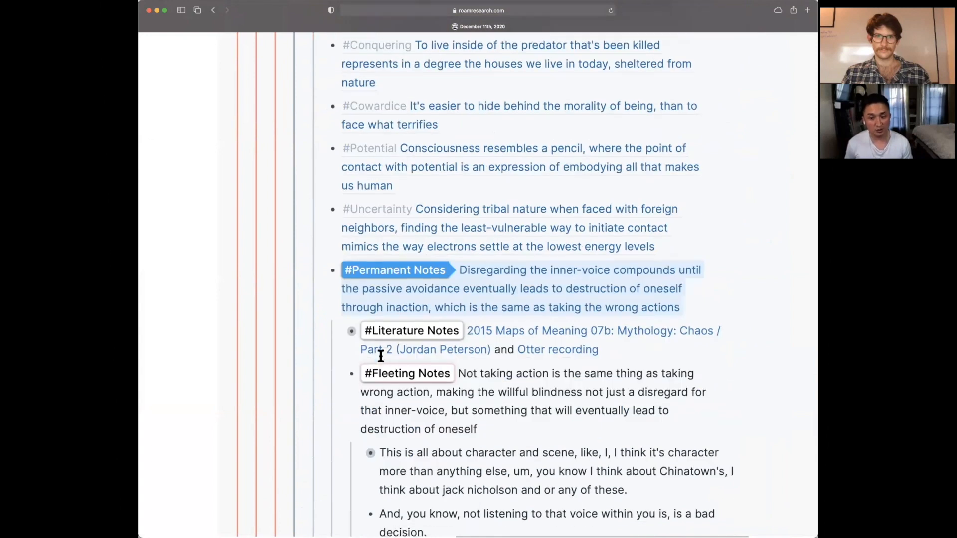
scroll(552, 360, "down", 3)
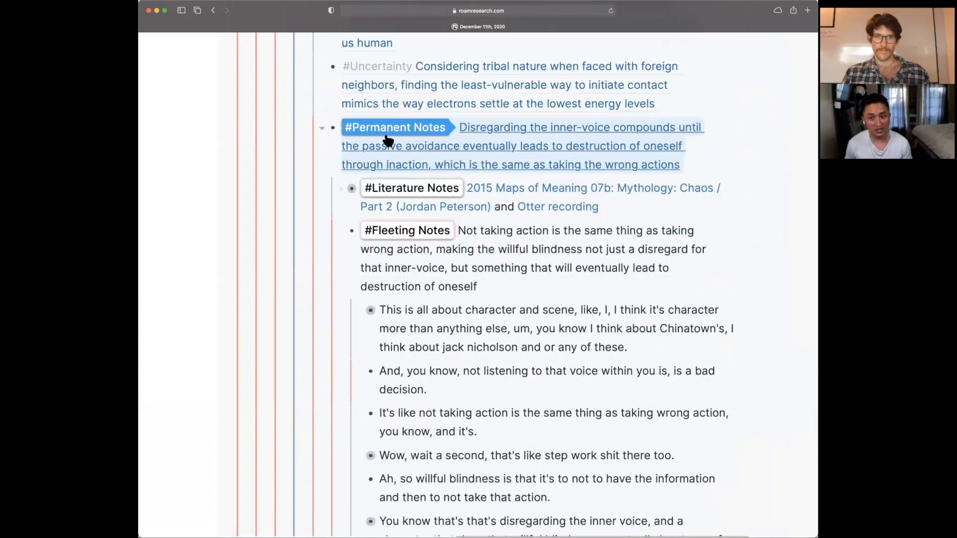
scroll(592, 278, "up", 2)
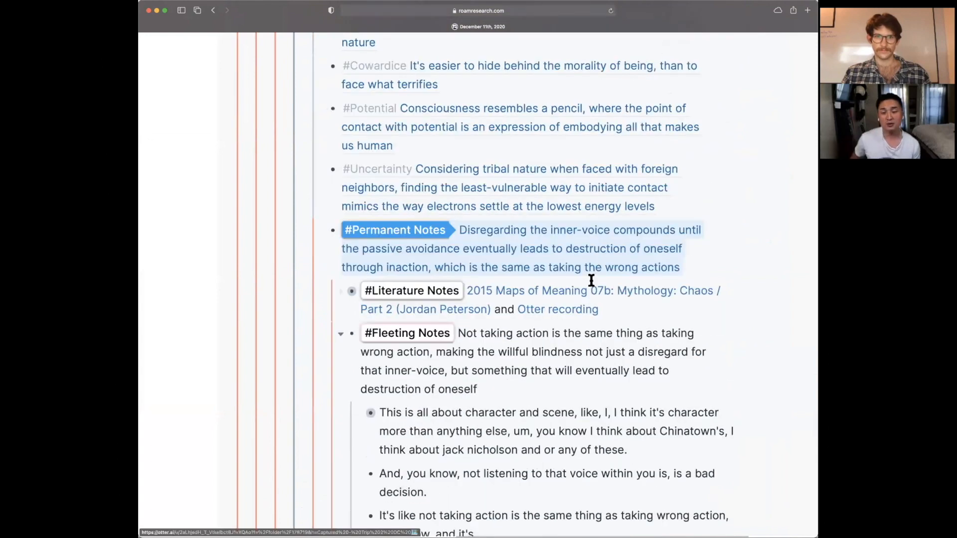
scroll(586, 342, "down", 3)
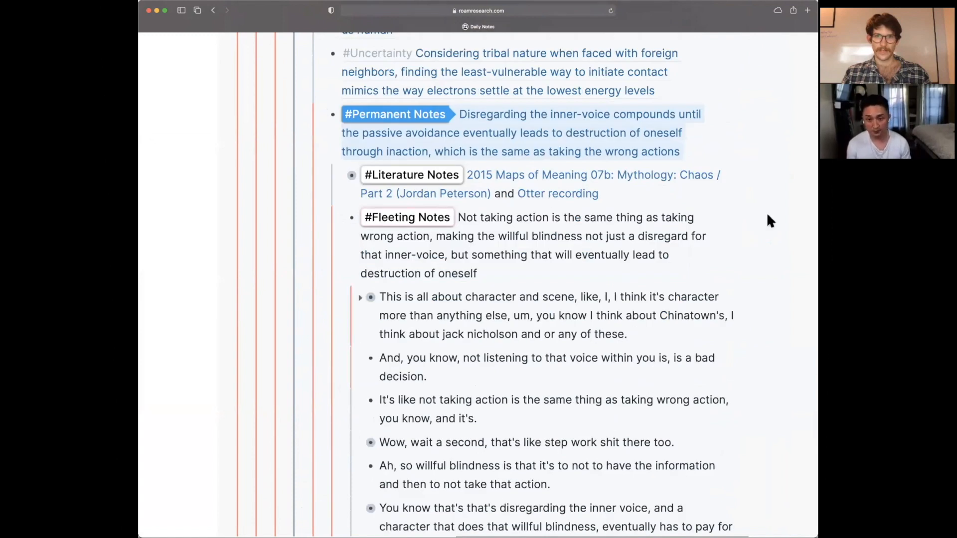
Step: Reset the page zoom to actual size and enlarge it three levels, keeping the daily note and sidebar outline side by side
scroll(652, 210, "up", 20)
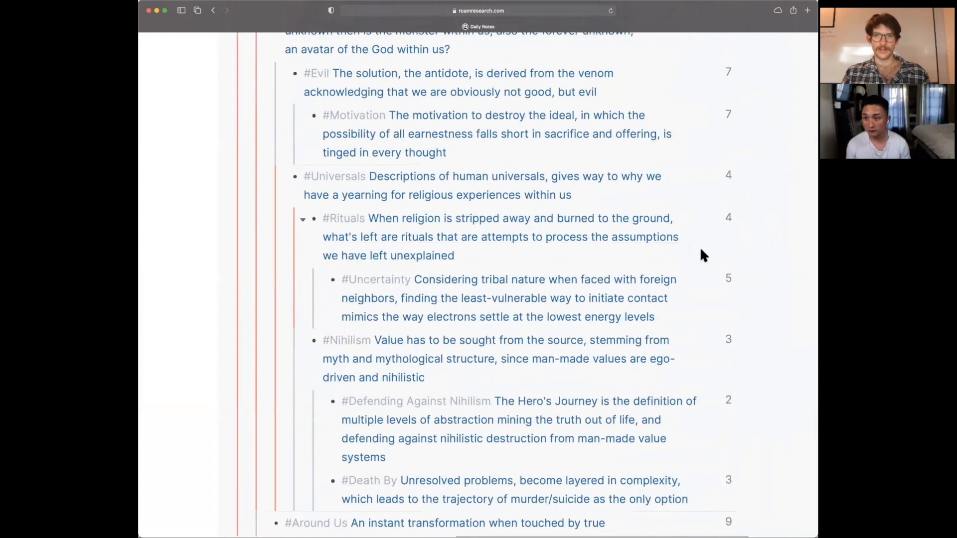
key("super+minus")
left_click(221, 1)
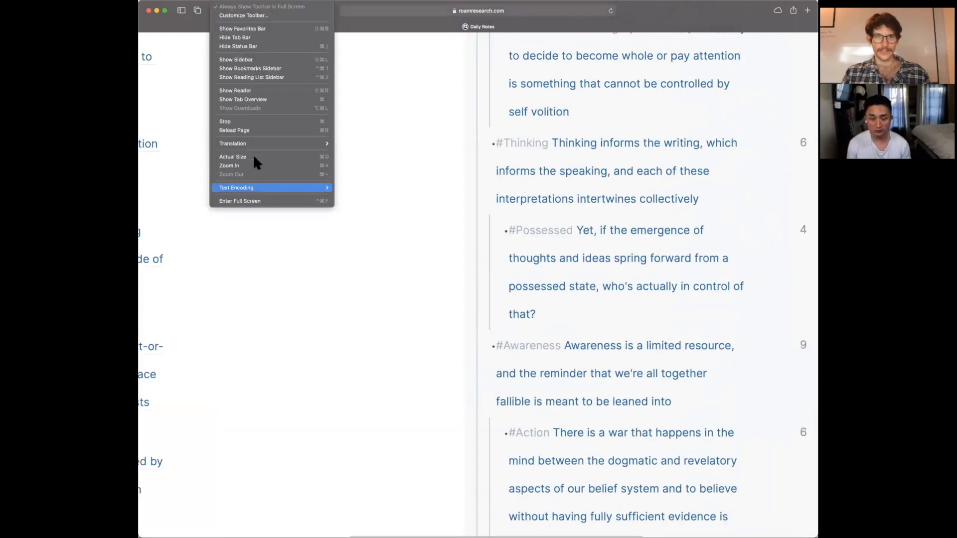
left_click(575, 283)
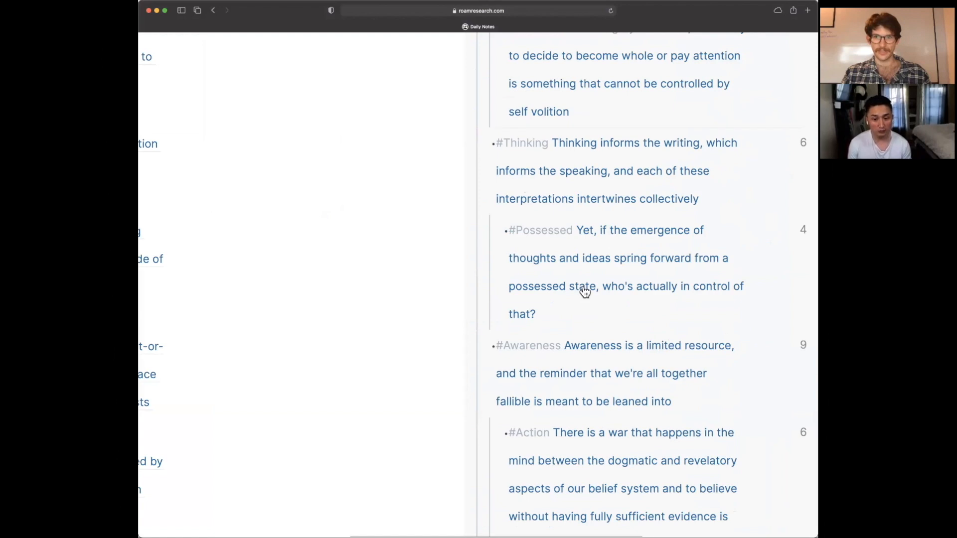
key("super+0")
key("super+plus")
key("super+plus")
key("super+plus")
Step: Collapse the Avoidance entry and show the inline references of the #Unexpected note instead of those of #Journey
scroll(700, 391, "down", 7)
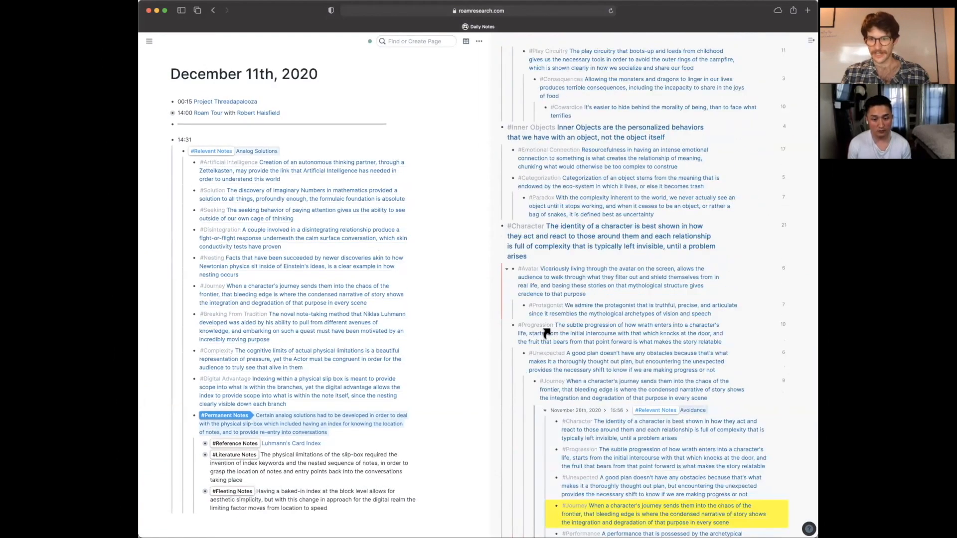
scroll(546, 337, "down", 2)
left_click(545, 340)
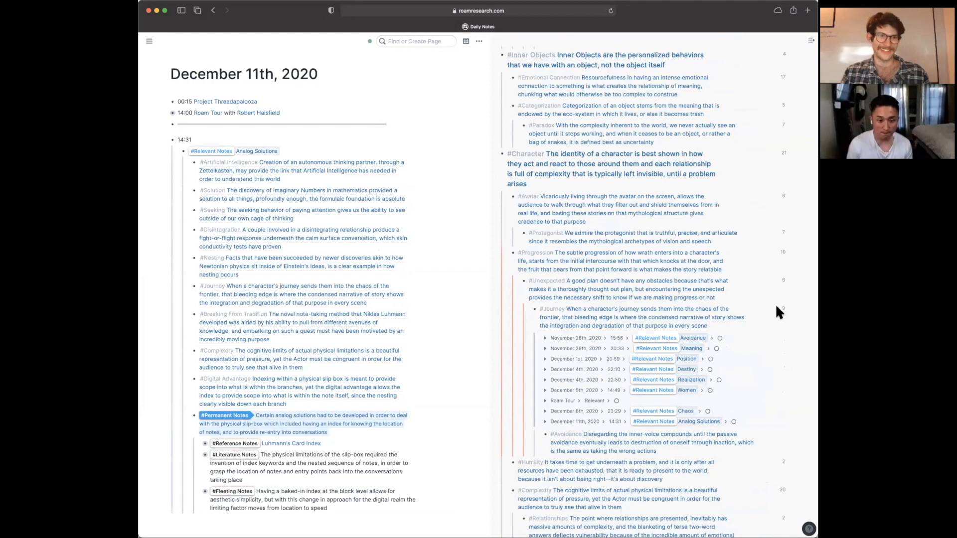
left_click(783, 281)
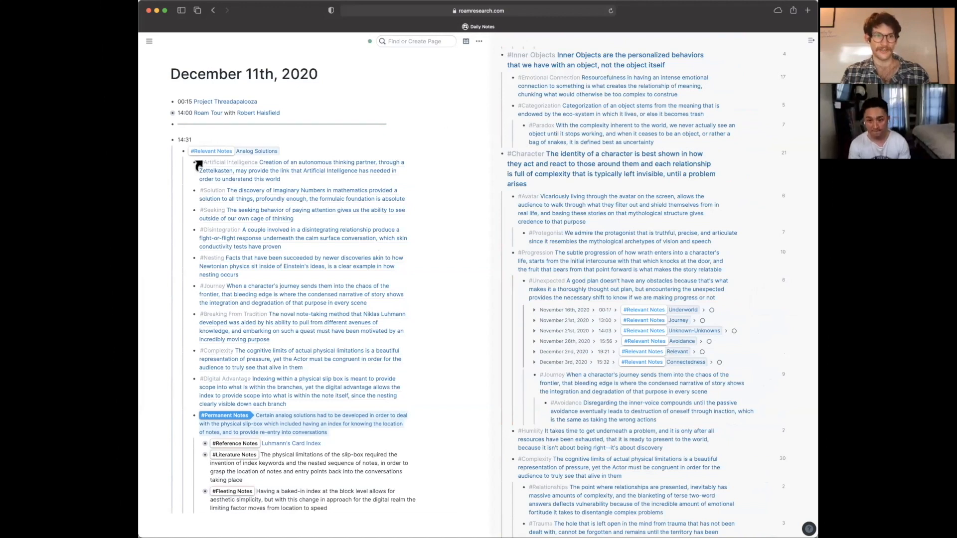
Step: Open the Permanent Notes page in the main view and replace the sidebar's Permanent Notes outline with the Project Threadapalooza page
mouse_move(149, 40)
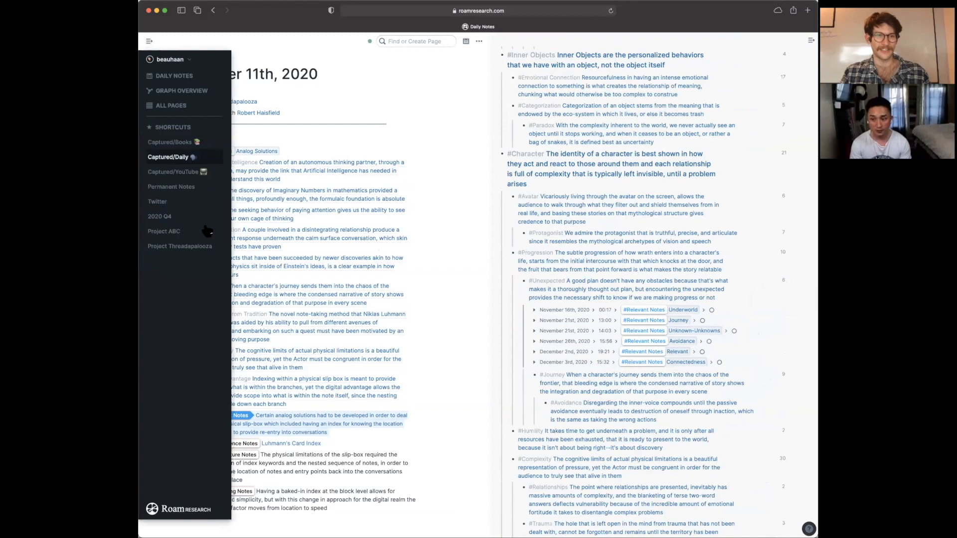
left_click(194, 187)
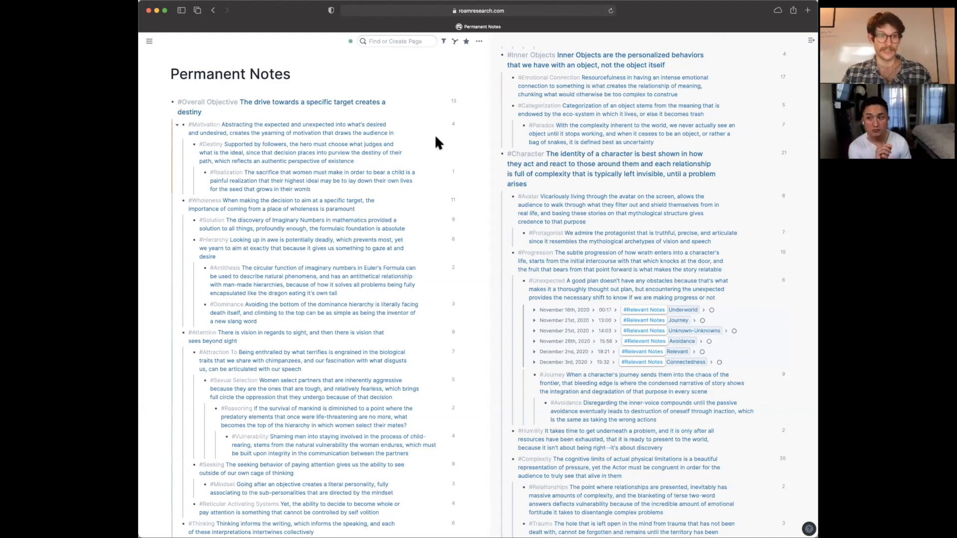
mouse_move(149, 41)
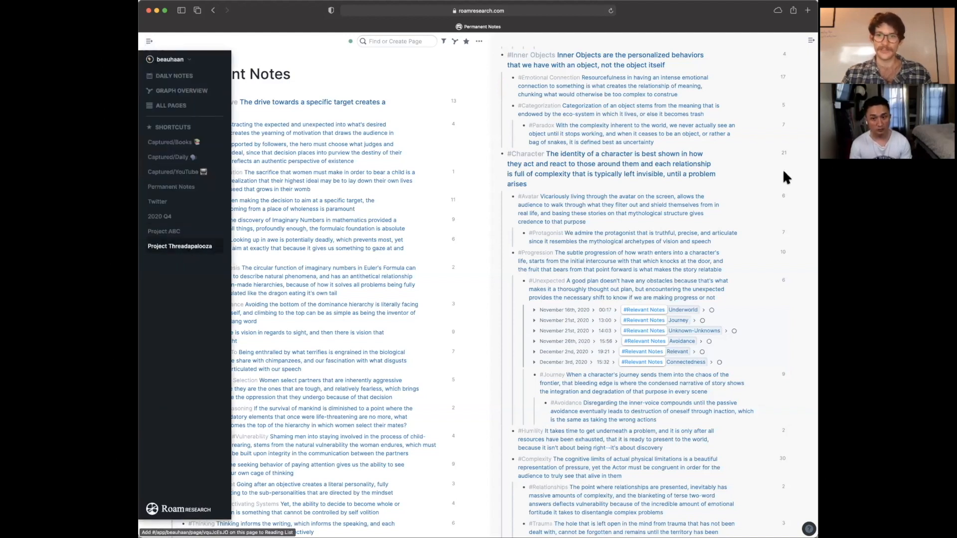
left_click(179, 246, "shift")
left_click(497, 162)
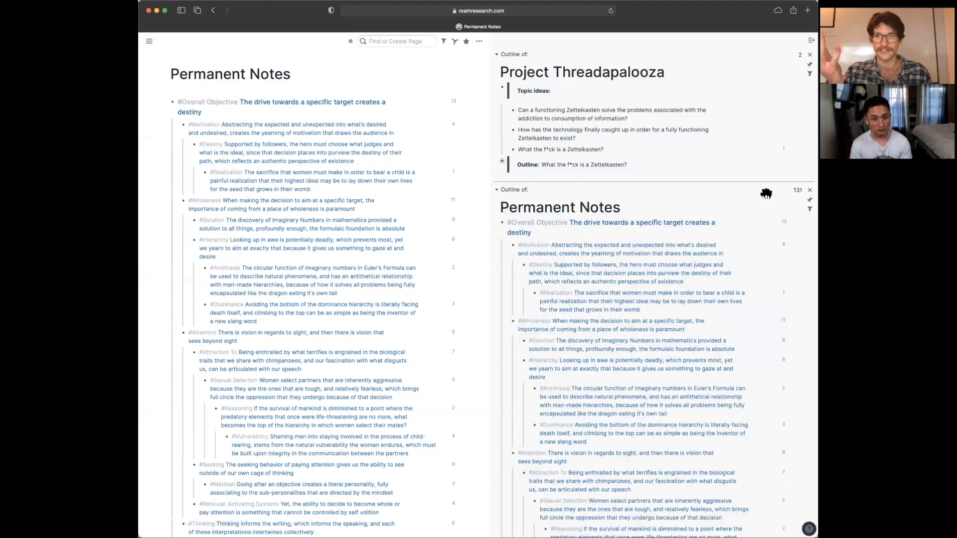
left_click(810, 190)
left_click(692, 165)
key("Return")
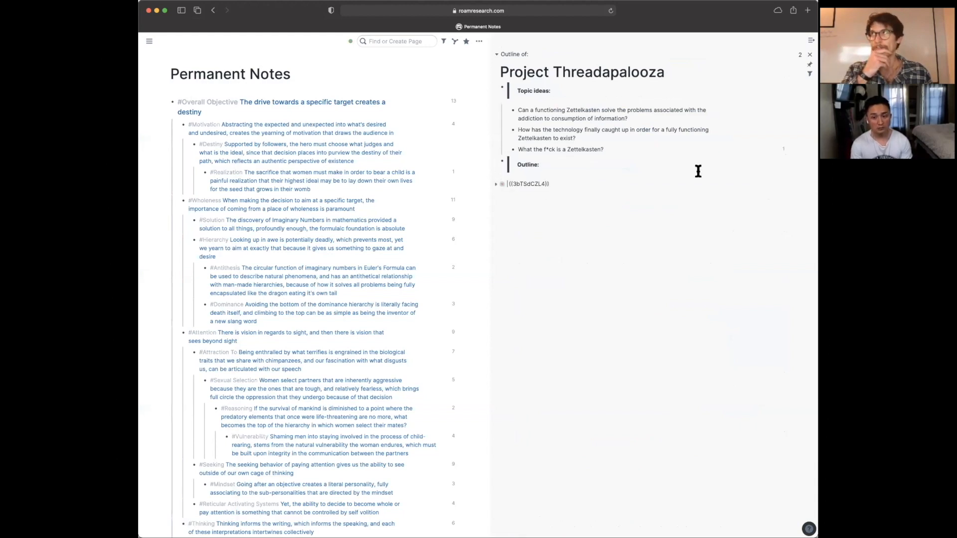
key("BackSpace")
key("Escape")
key("Escape")
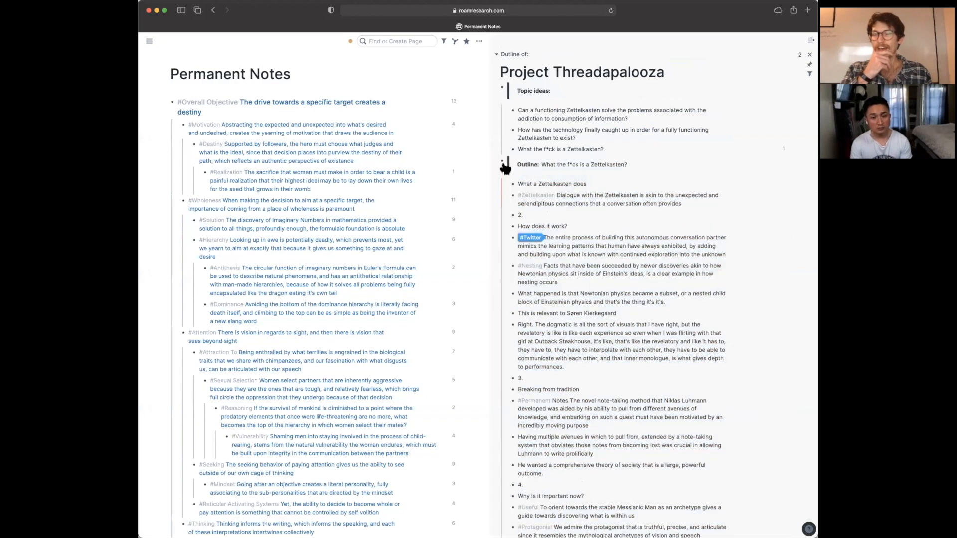
Step: Add empty blocks below the collapsed "Outline: What the f*ck is a Zettelkasten?" block of Project Threadapalooza
left_click(681, 166)
key("Return")
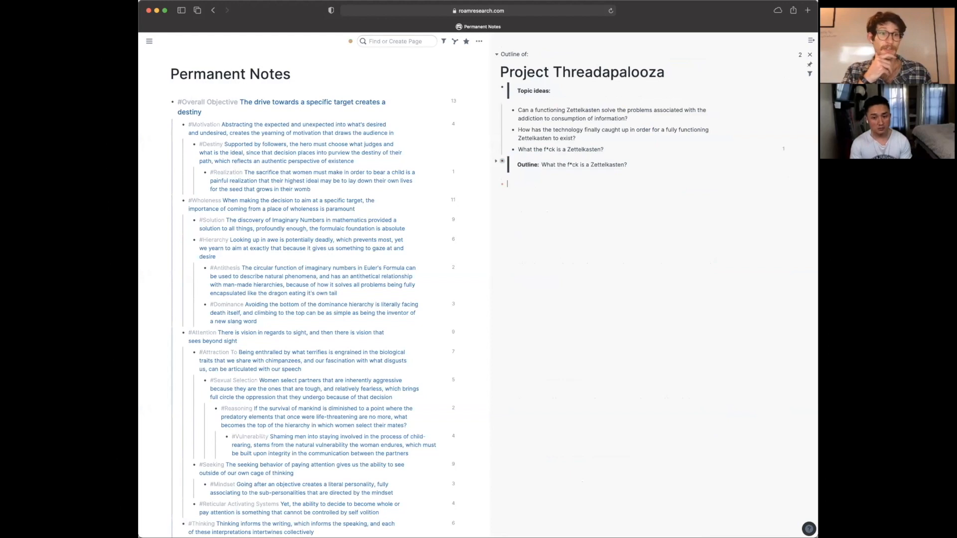
key("Escape")
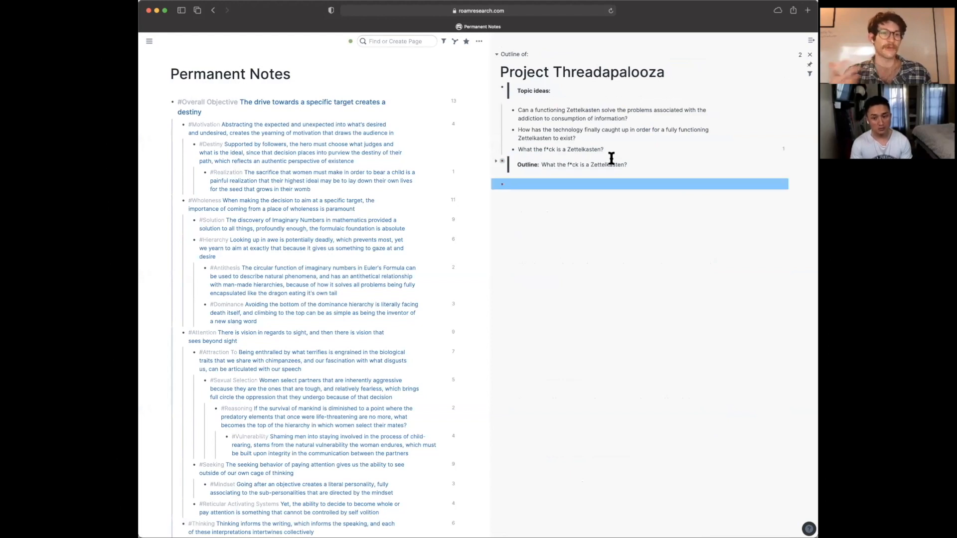
left_click(632, 184)
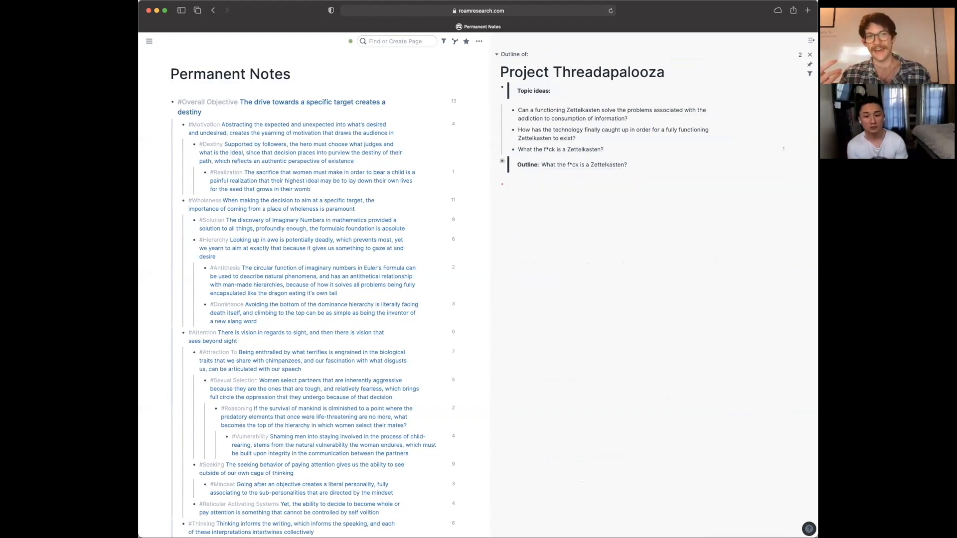
key("super+v")
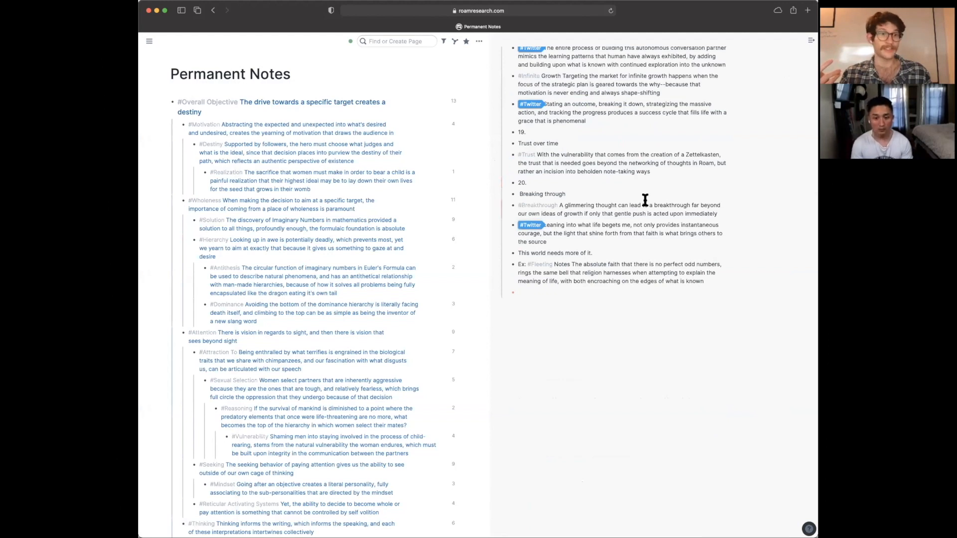
left_click(555, 184)
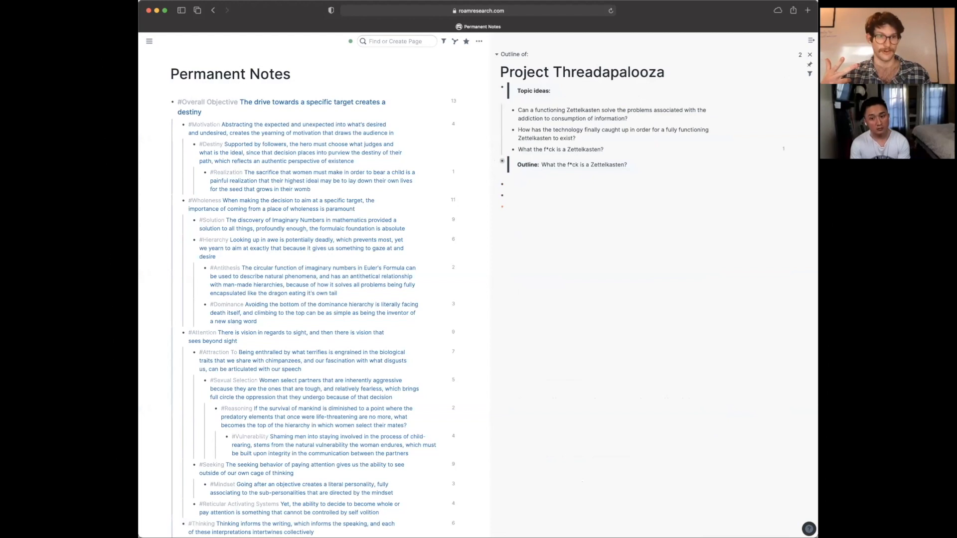
Step: Enter the attribute "Outline::" in the last empty block and start an empty nested block beneath it
type("#")
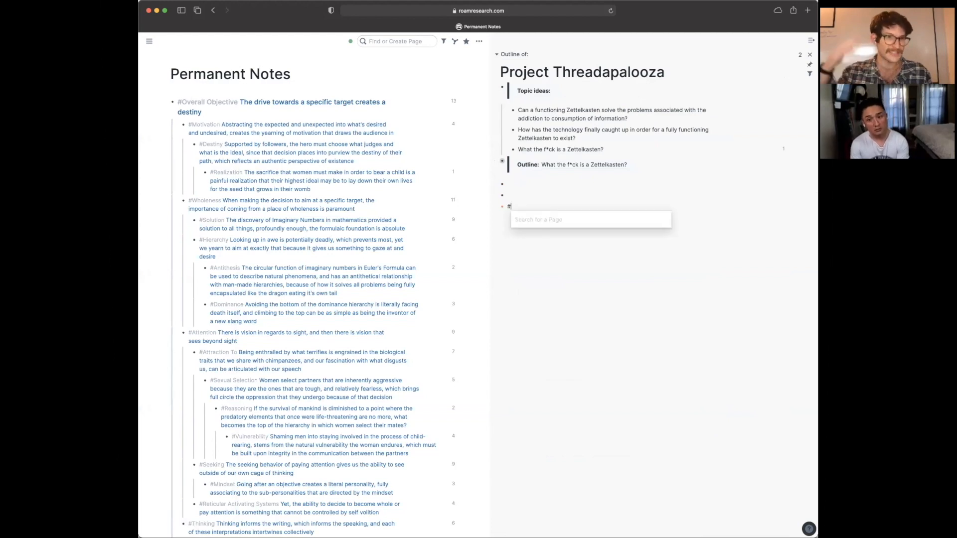
key("BackSpace")
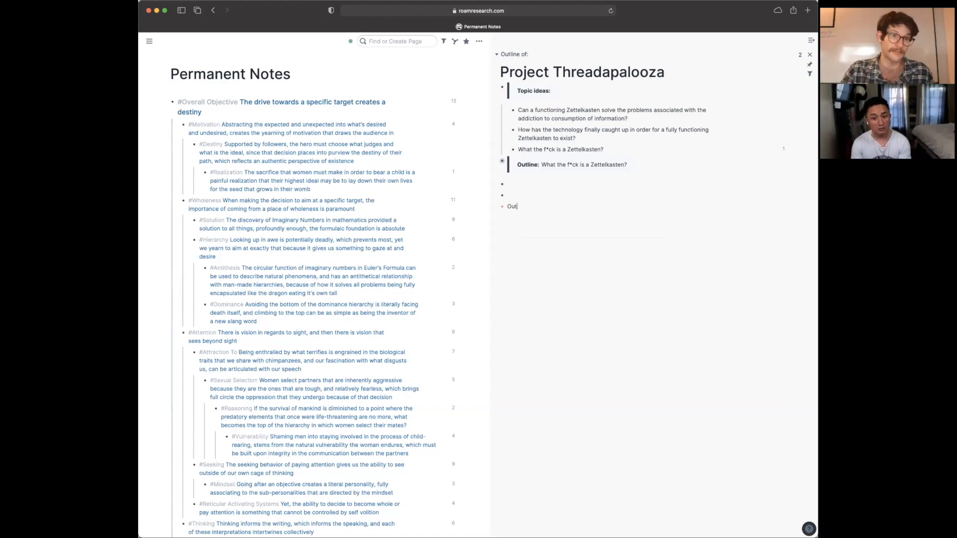
type("Outline::")
key("Return")
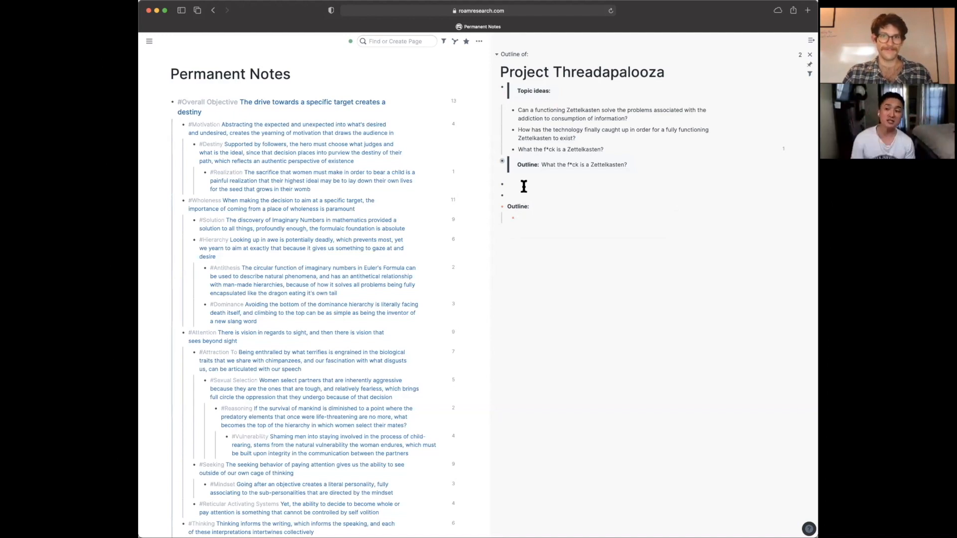
Step: Insert a block reference to the #Zettelkasten permanent note under the new Outline block and show that note's inline references
scroll(279, 278, "down", 3)
scroll(279, 278, "down", 10)
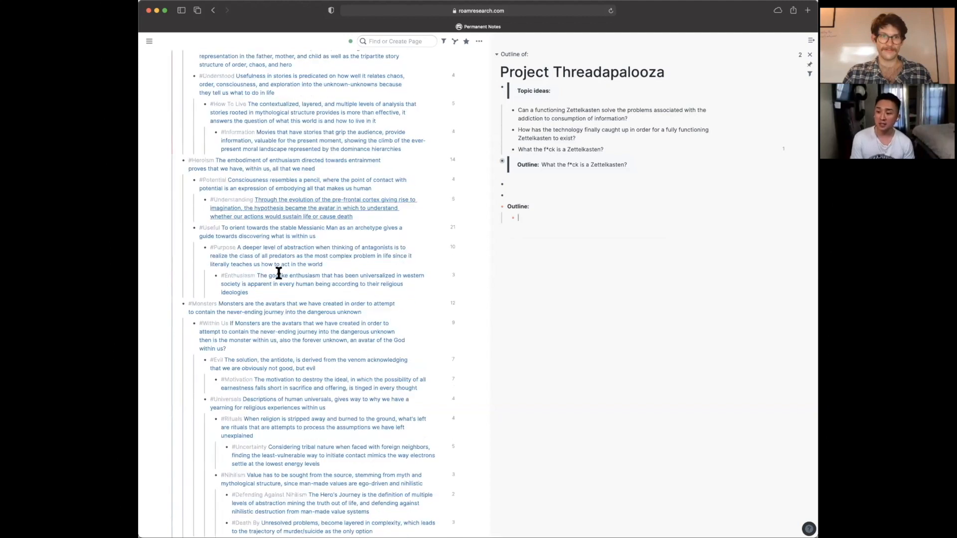
scroll(336, 340, "down", 1)
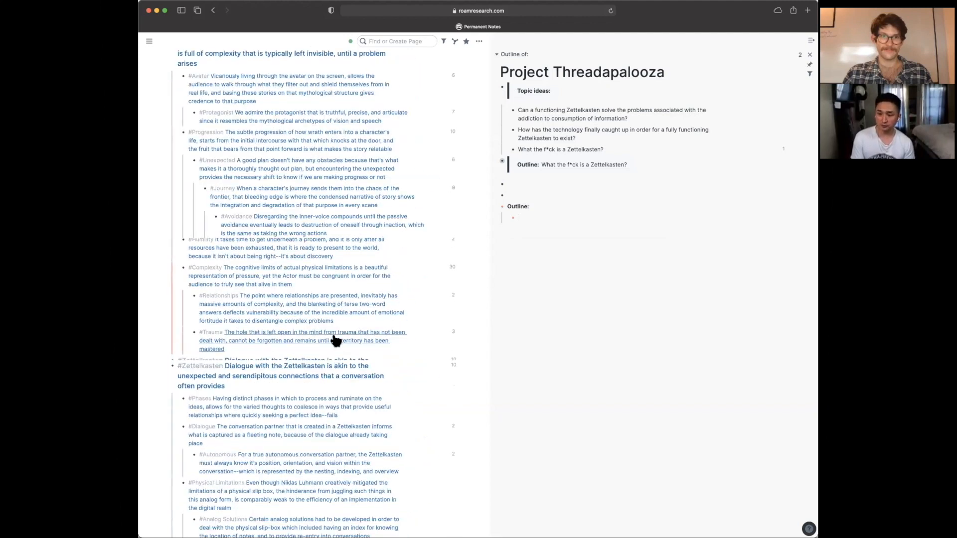
scroll(331, 337, "up", 3)
scroll(374, 314, "down", 6)
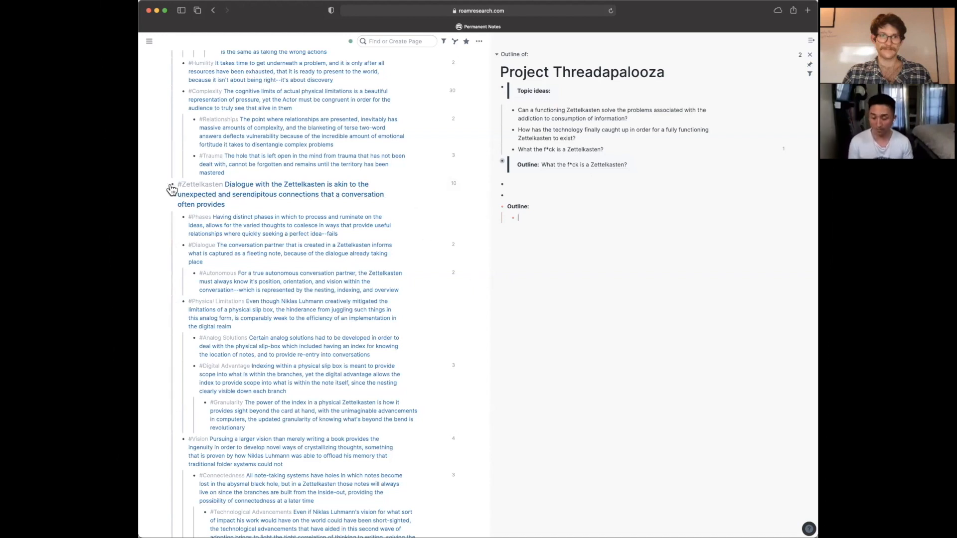
left_click_drag(173, 184, 521, 210)
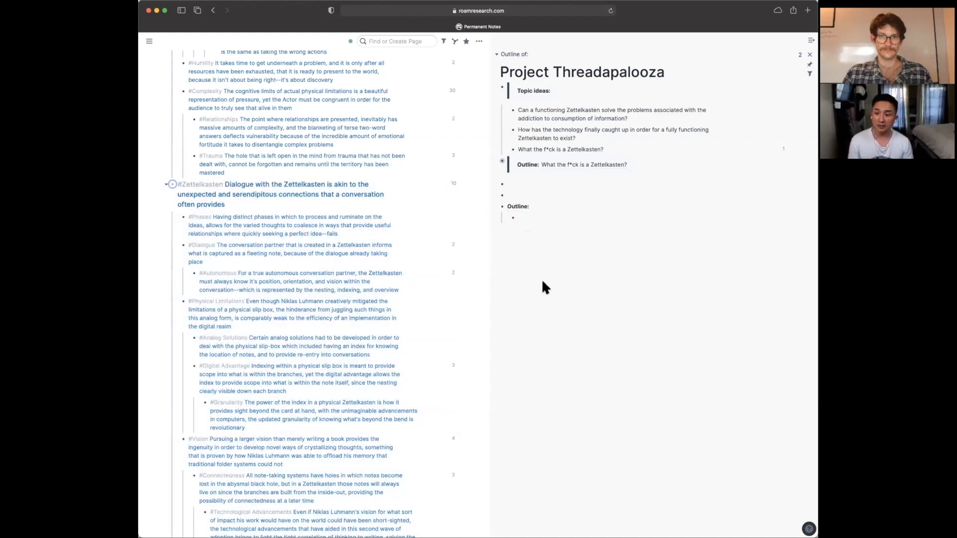
left_click(454, 185)
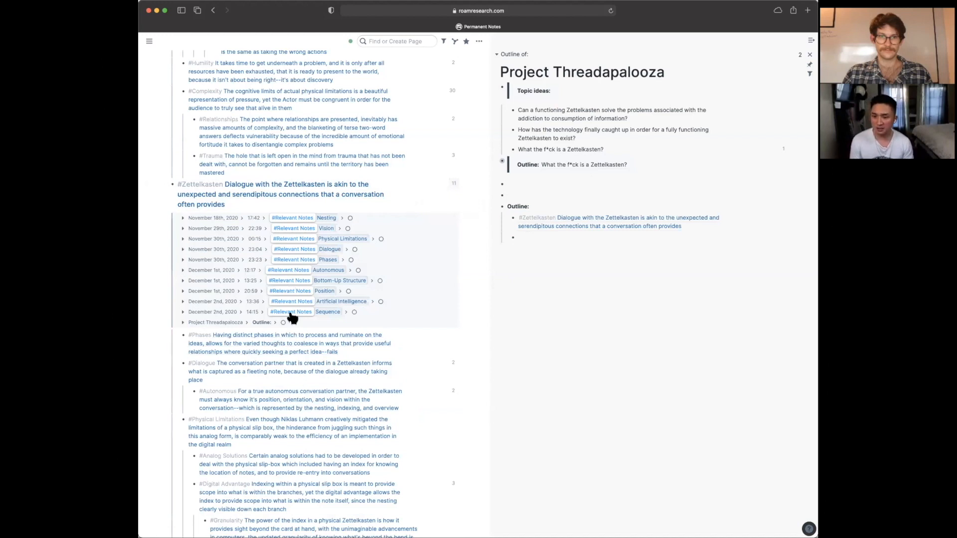
Step: Expand the November 29th Vision reference and add its "Pursuing a larger vision" permanent note as a block reference under the new Outline
left_click(295, 232)
scroll(331, 374, "down", 3)
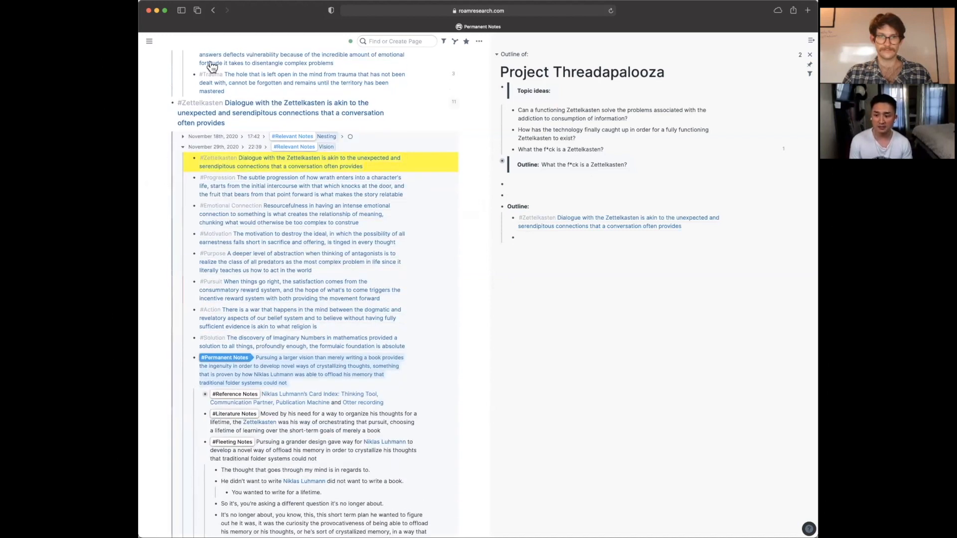
scroll(327, 438, "down", 2)
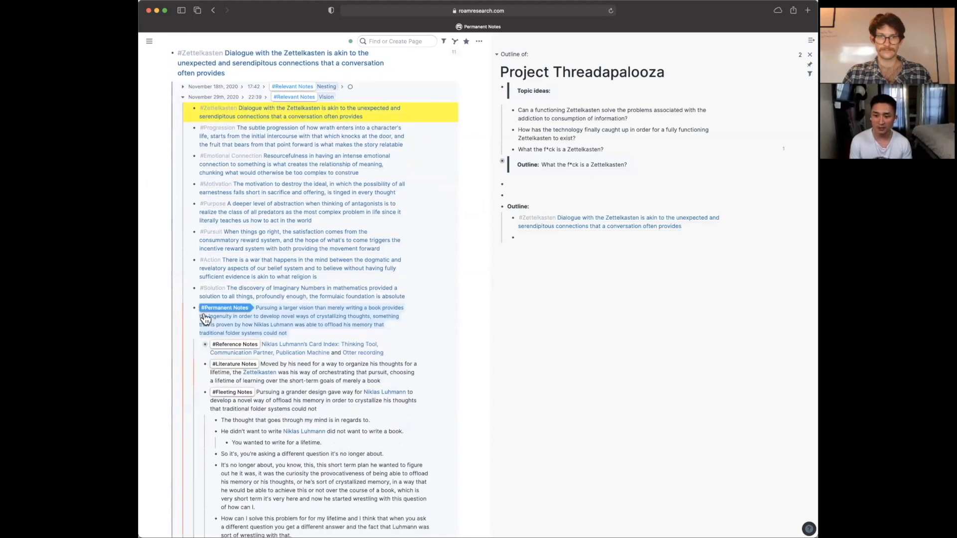
left_click_drag(194, 309, 504, 235)
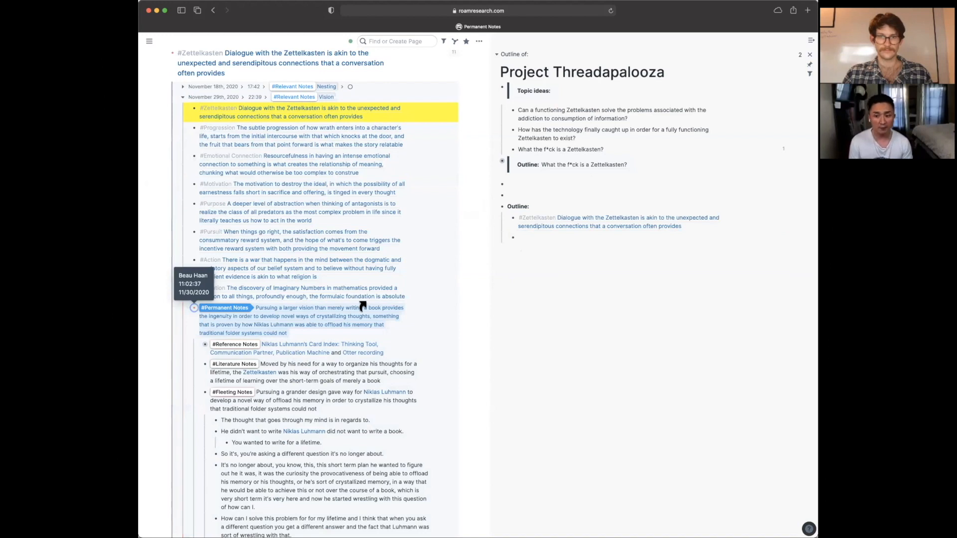
Step: Reference that note's Literature Notes block and the "did not want to write a book" block under Outline, and start a "2." section
scroll(362, 305, "down", 2)
scroll(312, 353, "down", 1)
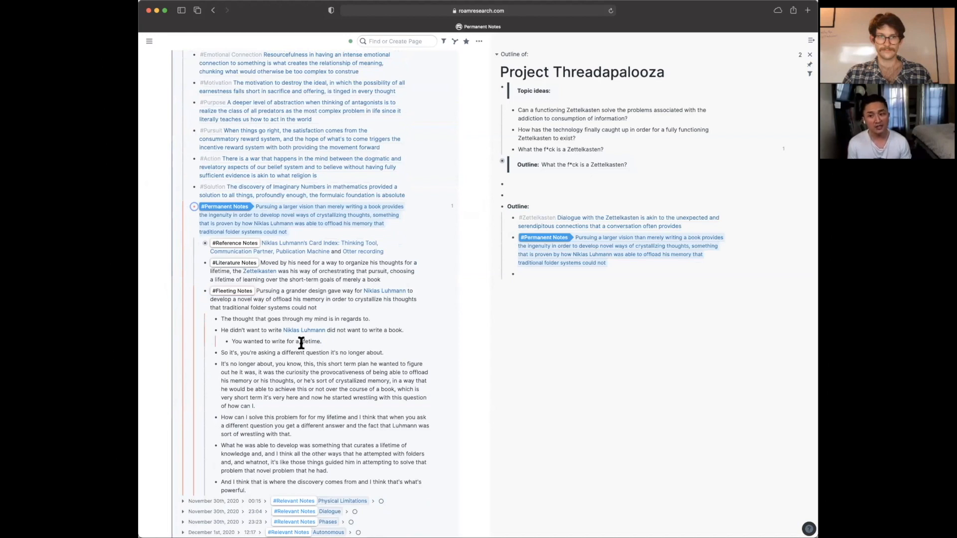
scroll(301, 343, "up", 3)
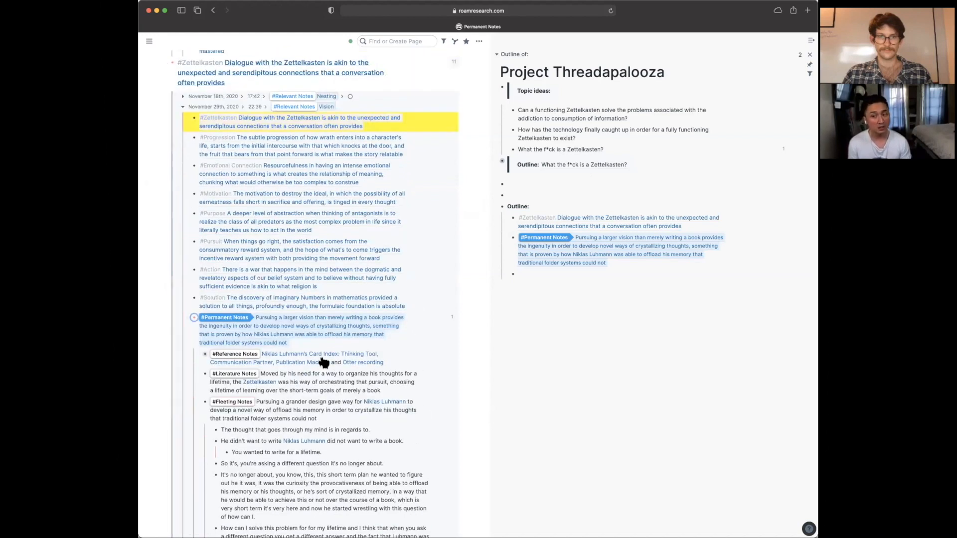
scroll(323, 366, "down", 2)
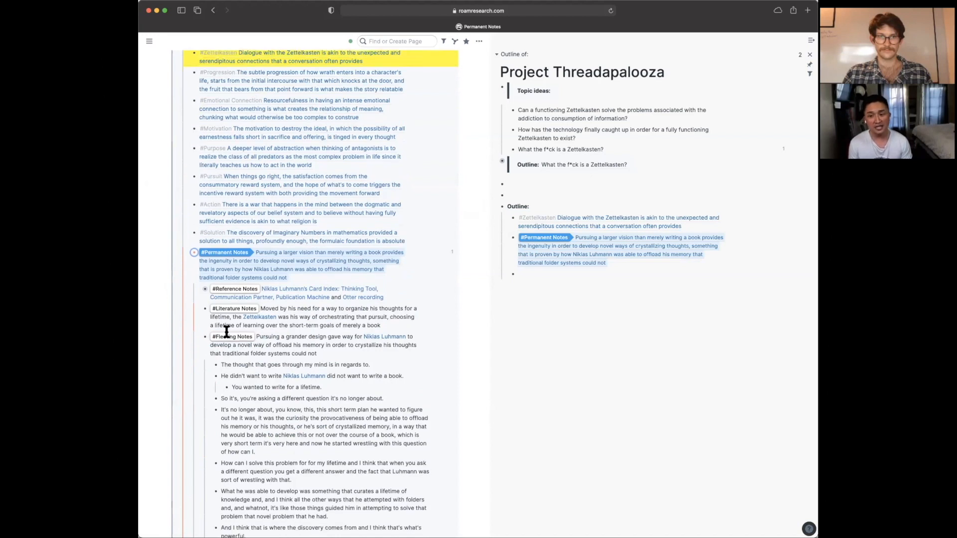
scroll(219, 326, "down", 2)
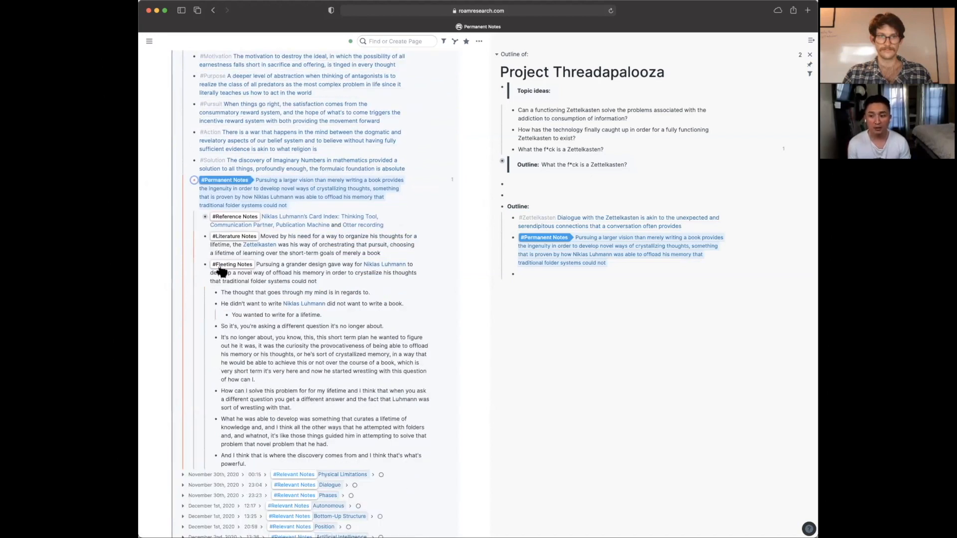
mouse_move(205, 237)
left_mouse_down()
mouse_move(495, 256)
mouse_move(518, 267)
left_mouse_up()
left_click_drag(218, 331, 219, 333)
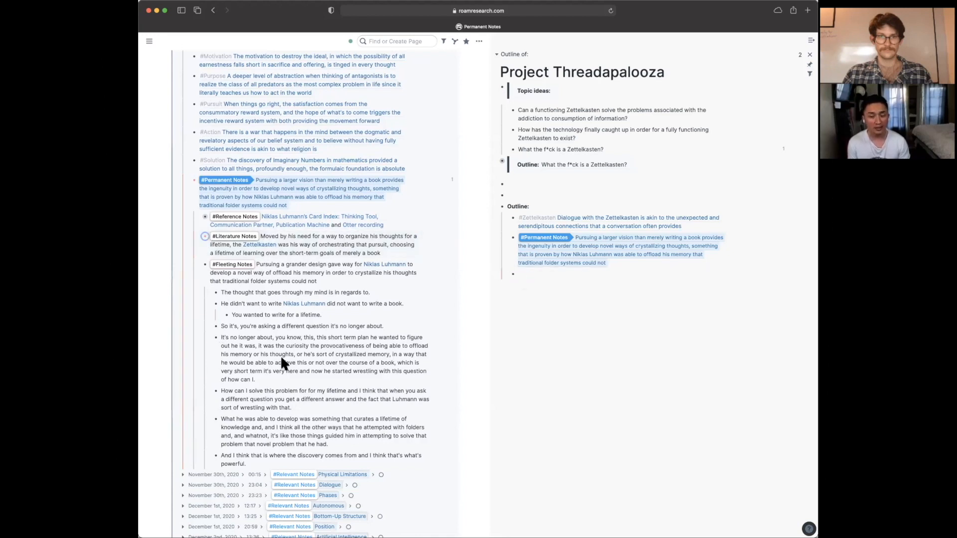
scroll(274, 357, "down", 2)
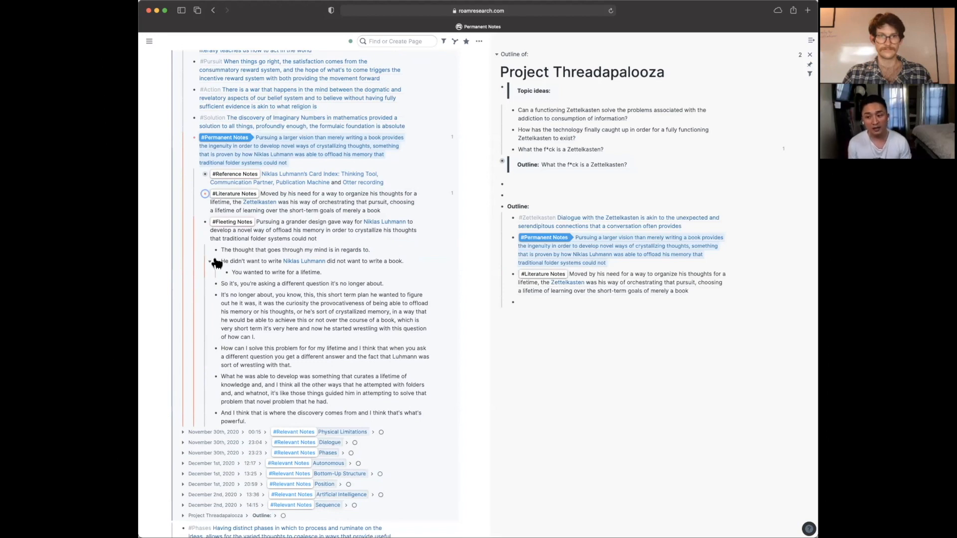
mouse_move(216, 264)
left_mouse_down()
mouse_move(512, 290)
mouse_move(534, 329)
left_mouse_up()
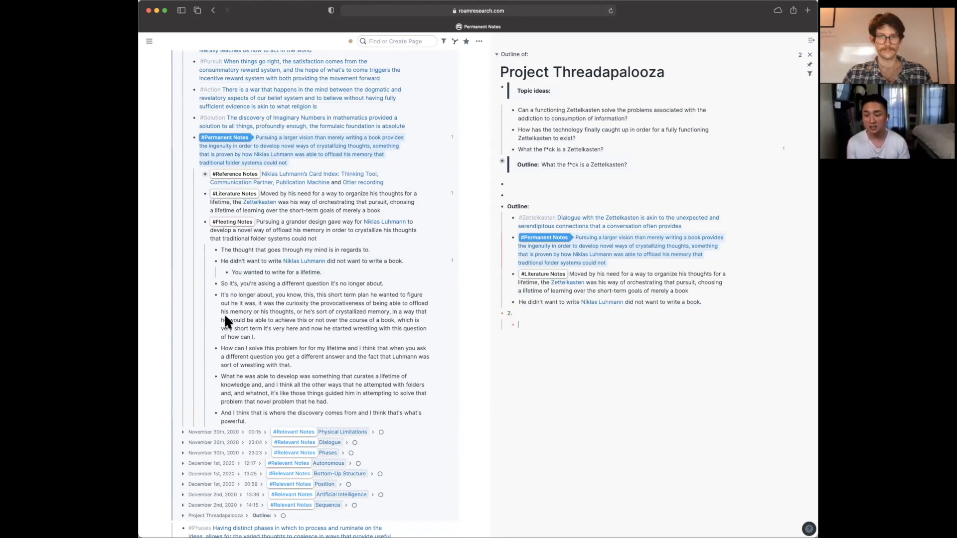
Step: Expand the Physical Limitations reference, add its Reference Notes block under "2." and nest its permanent note beneath that block
scroll(277, 301, "up", 1)
scroll(277, 302, "up", 5)
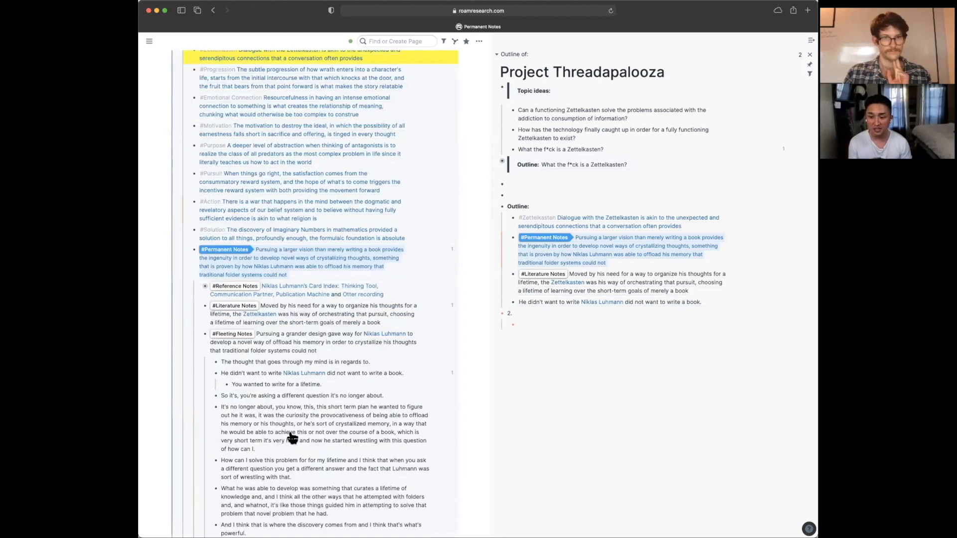
scroll(291, 437, "down", 5)
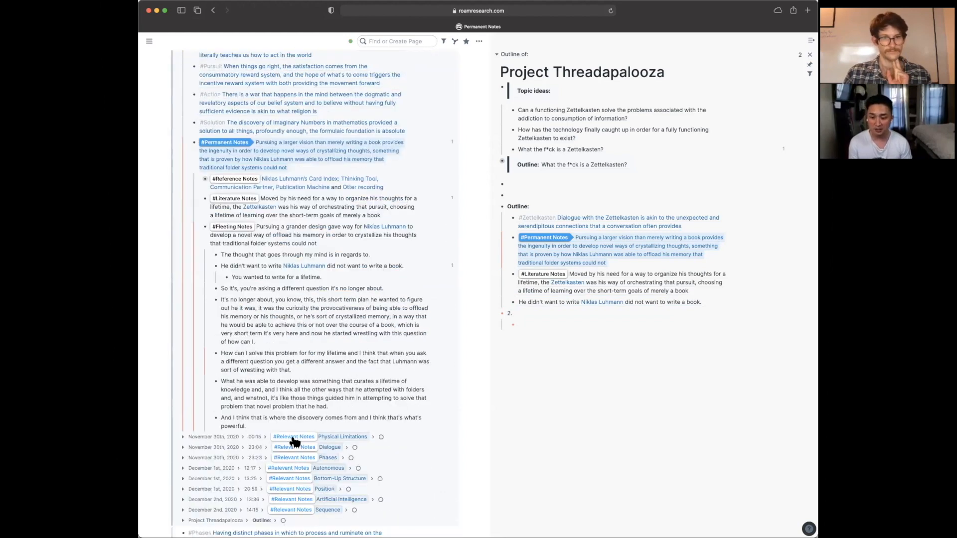
left_click(359, 440)
scroll(373, 398, "down", 6)
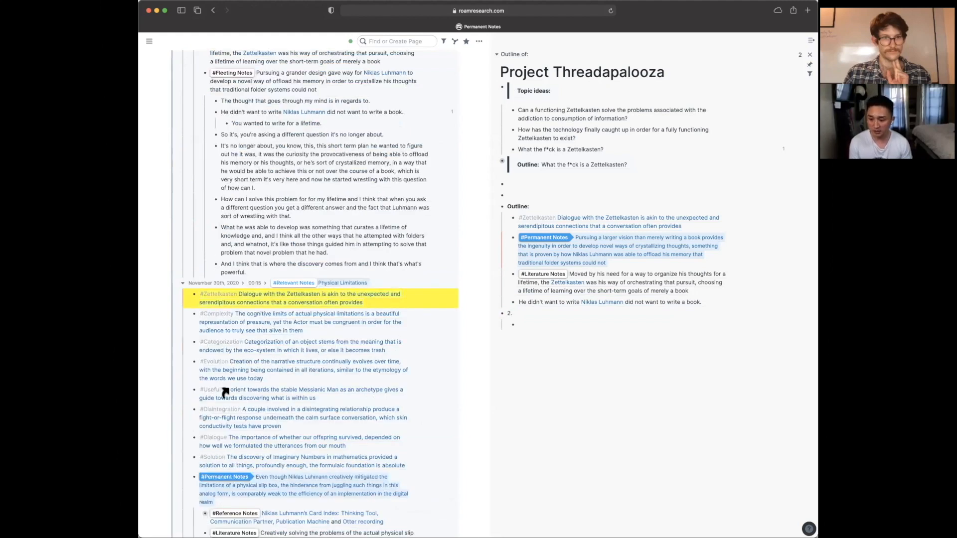
scroll(279, 429, "down", 3)
scroll(219, 374, "down", 3)
left_click_drag(202, 369, 522, 318)
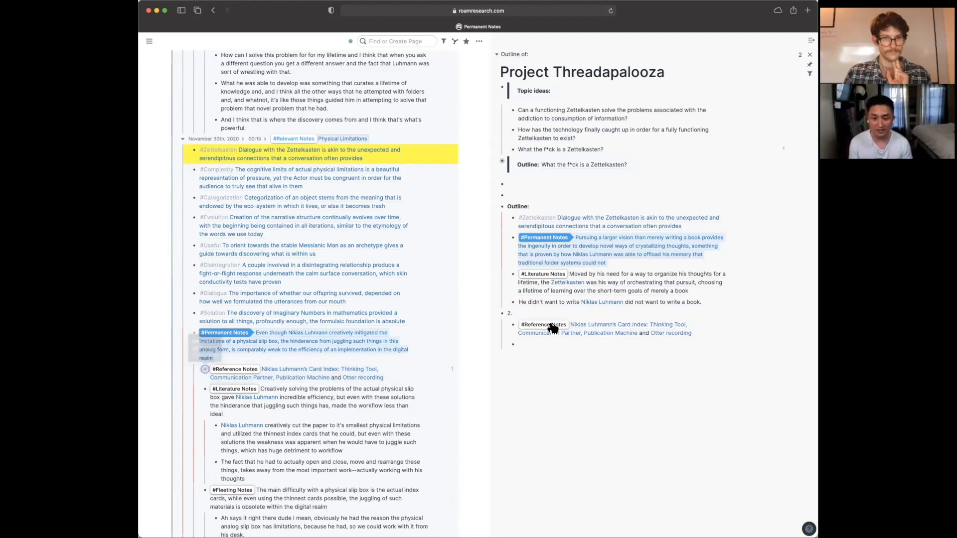
left_click_drag(194, 333, 523, 339)
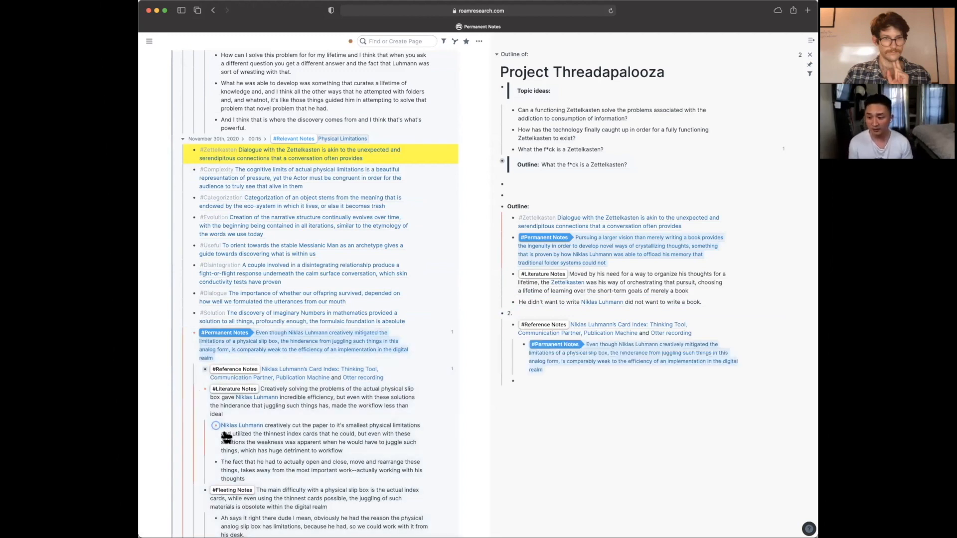
Step: Add references to the "creatively cut the paper" block and the "used paper as thin as possible" block under "2."
mouse_move(503, 373)
left_mouse_down()
mouse_move(522, 374)
mouse_move(514, 373)
left_mouse_up()
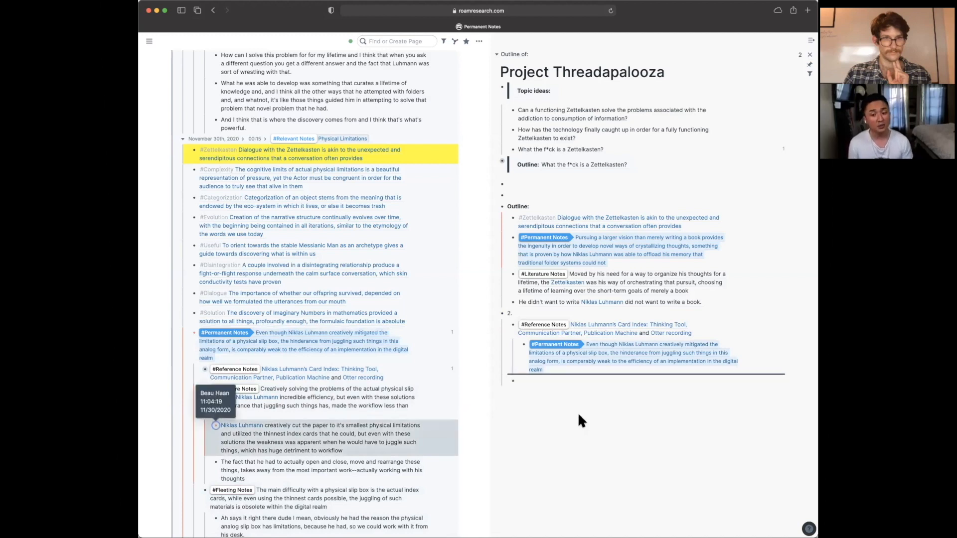
left_click_drag(579, 415, 578, 415)
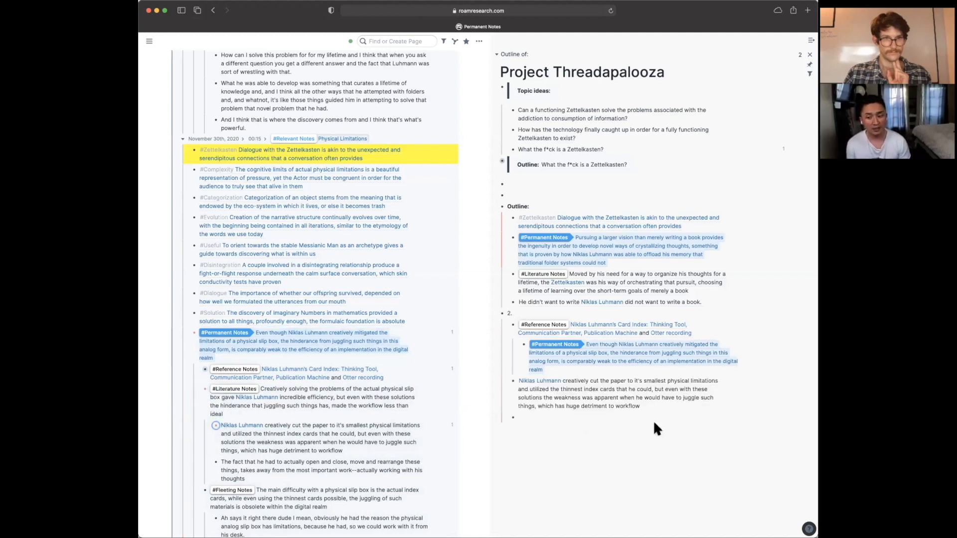
scroll(623, 399, "down", 3)
scroll(316, 449, "down", 1)
scroll(276, 410, "down", 5)
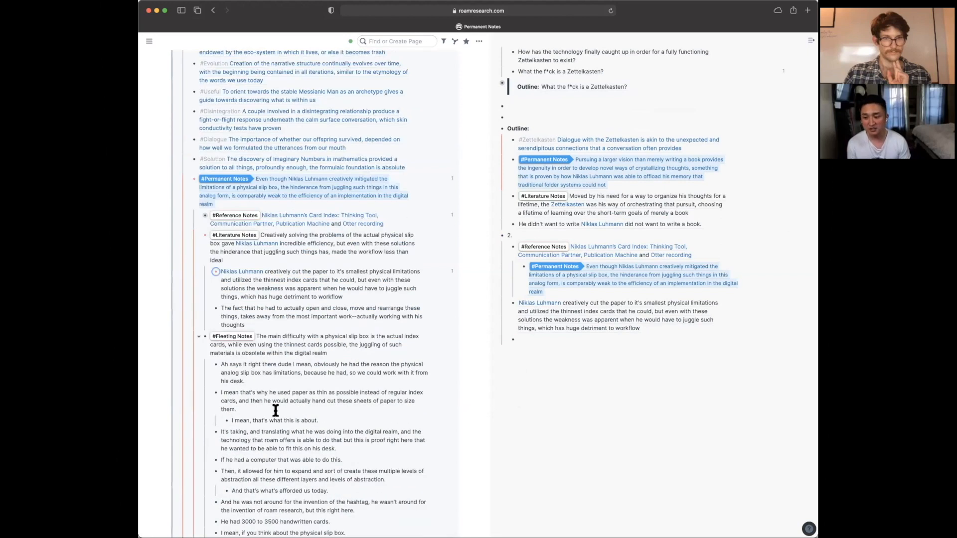
scroll(276, 410, "down", 1)
left_click_drag(215, 380, 515, 334)
left_click_drag(570, 356, 533, 360)
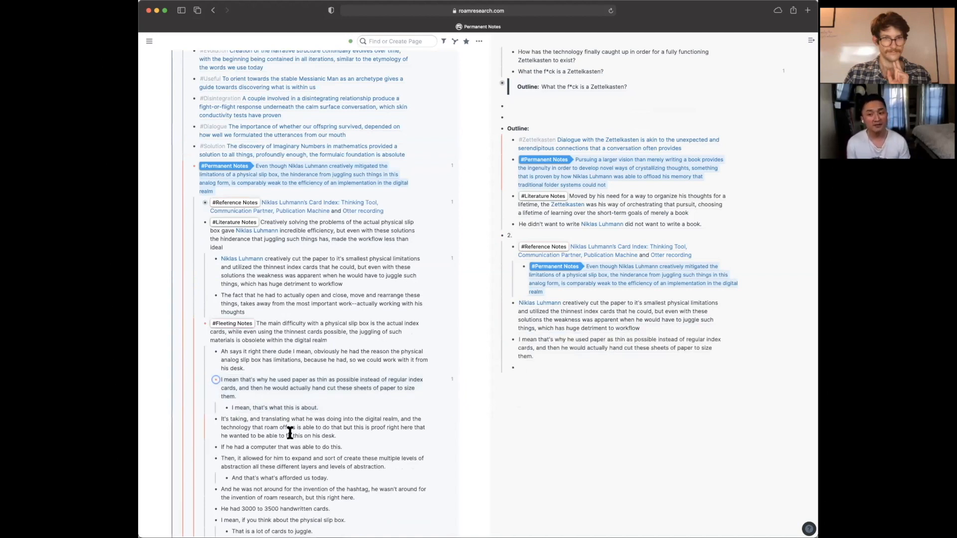
Step: Expand the Autonomous reference and add its #Protagonist note and the quote on the filing system's creativity as references under "2."
scroll(344, 428, "up", 3)
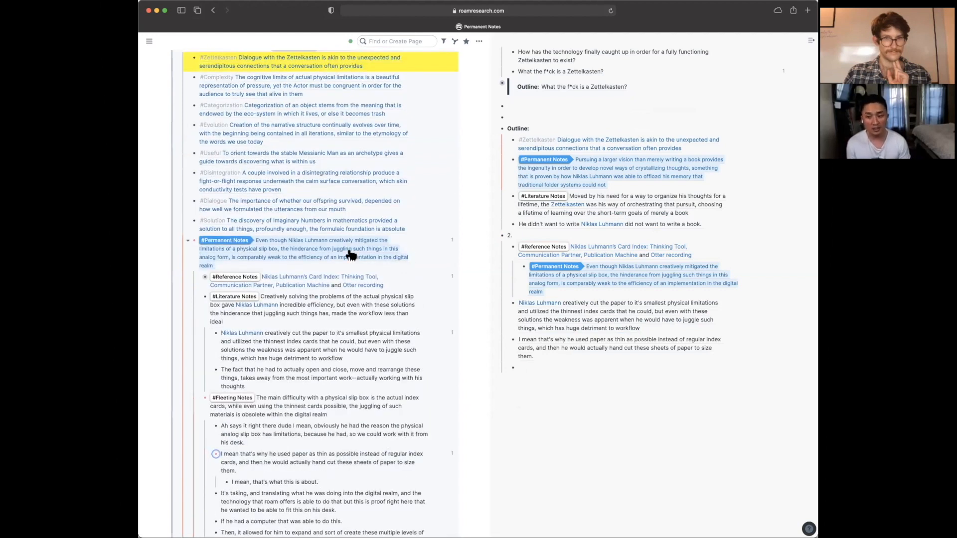
scroll(354, 316, "down", 3)
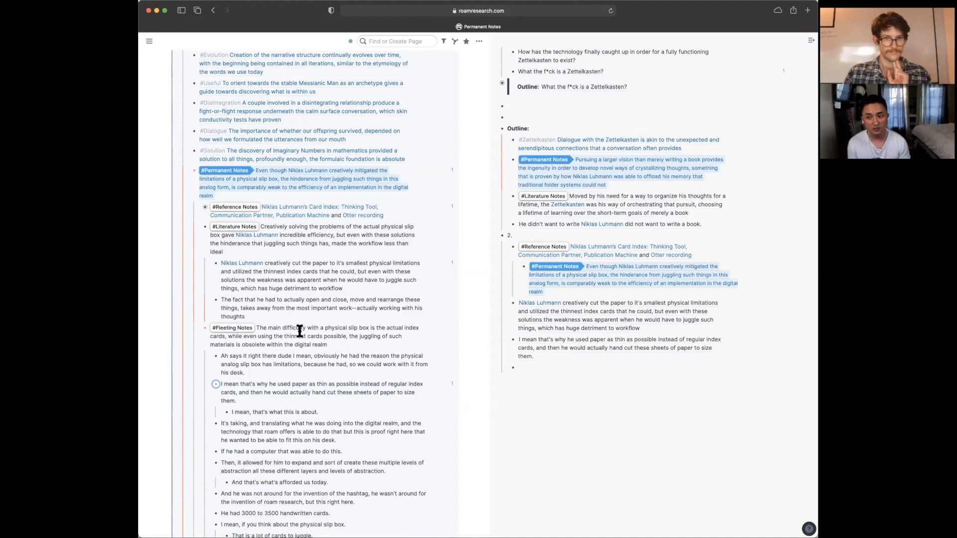
scroll(308, 339, "up", 8)
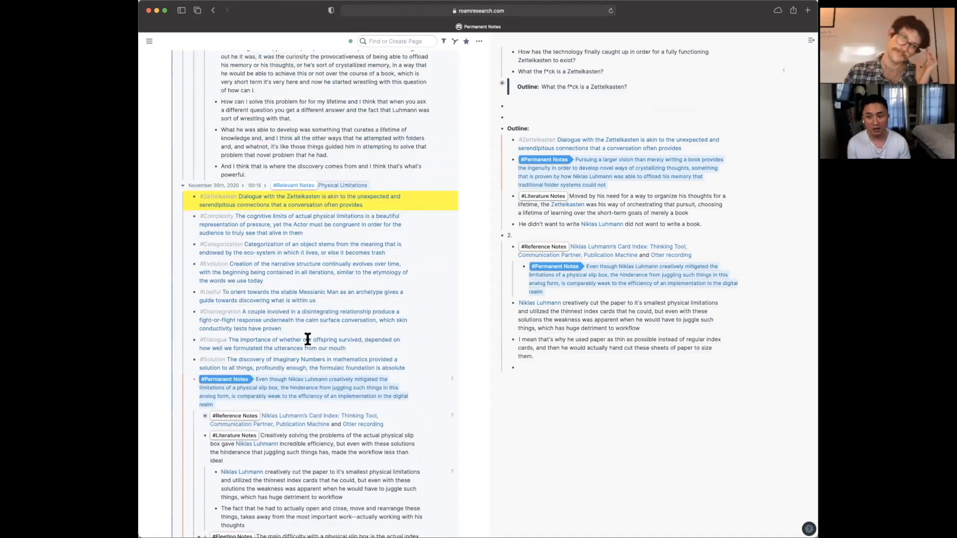
scroll(308, 339, "down", 20)
scroll(308, 339, "up", 8)
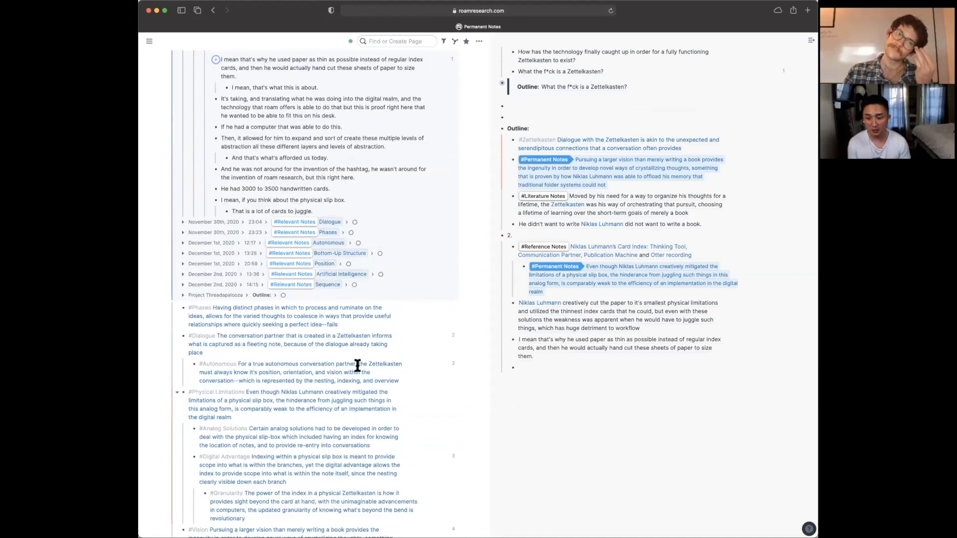
left_click(295, 437)
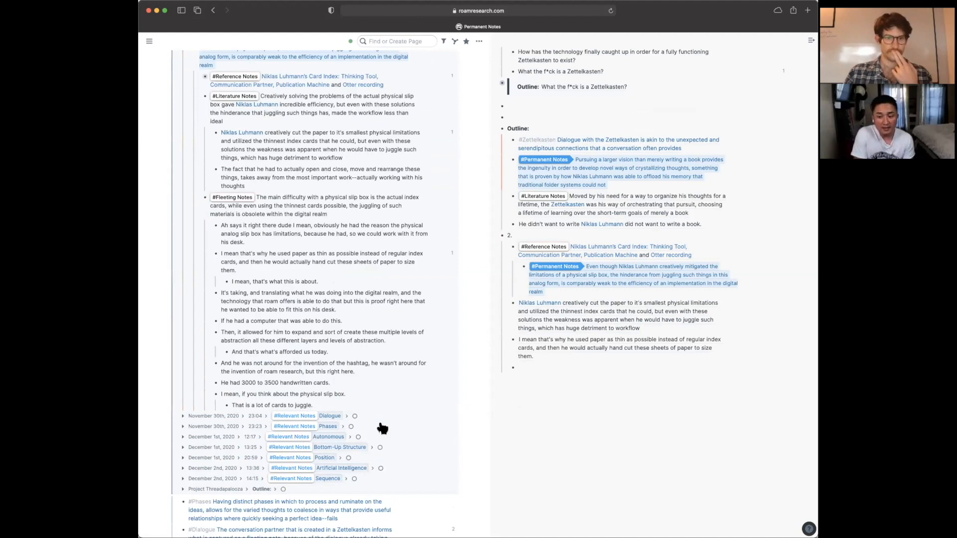
scroll(380, 428, "down", 4)
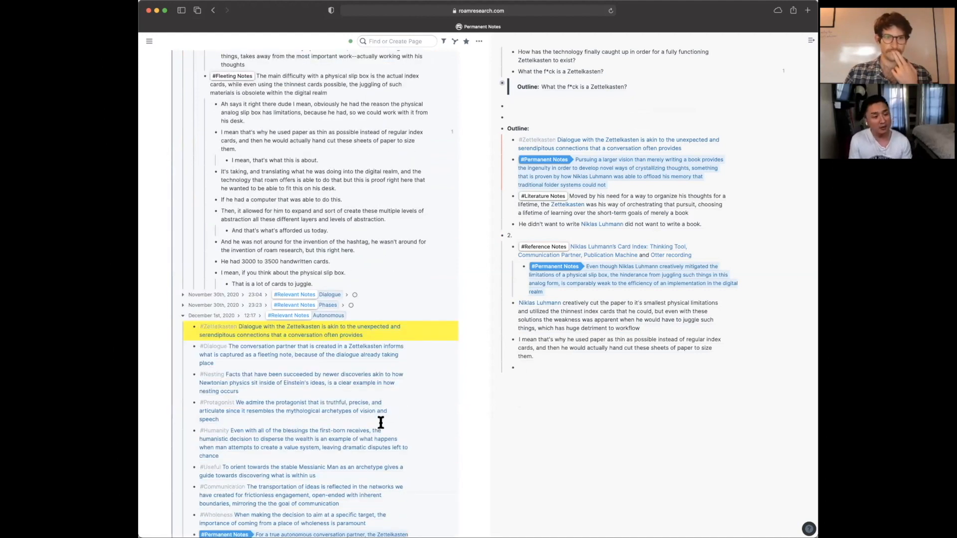
scroll(381, 423, "down", 5)
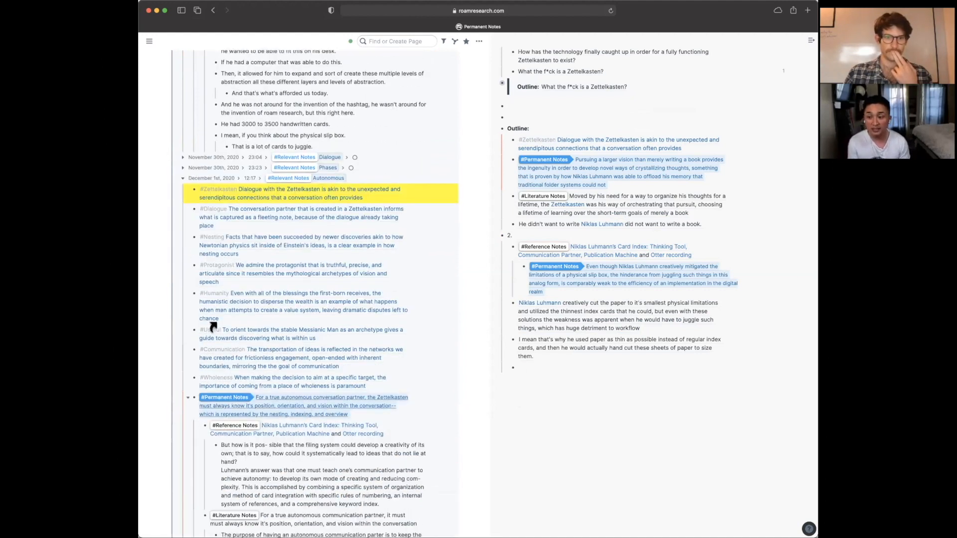
left_click_drag(194, 265, 510, 362)
left_click_drag(366, 304, 184, 271)
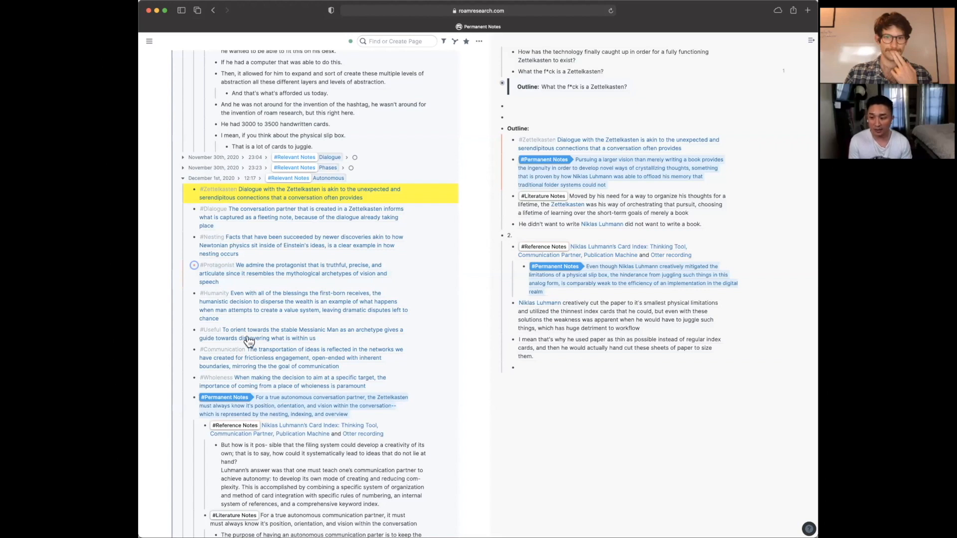
scroll(235, 349, "down", 3)
left_click_drag(216, 359, 251, 247)
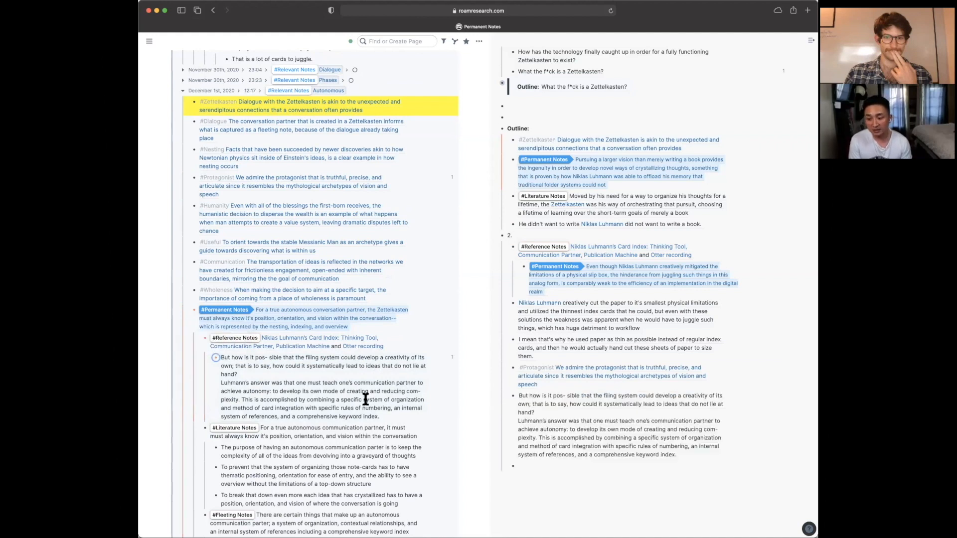
Step: Reference the fleeting note "That's basically saying how can I enter into this conversation easily" under "2." and start an empty top-level block below
scroll(365, 399, "down", 8)
left_click_drag(219, 424, 515, 459)
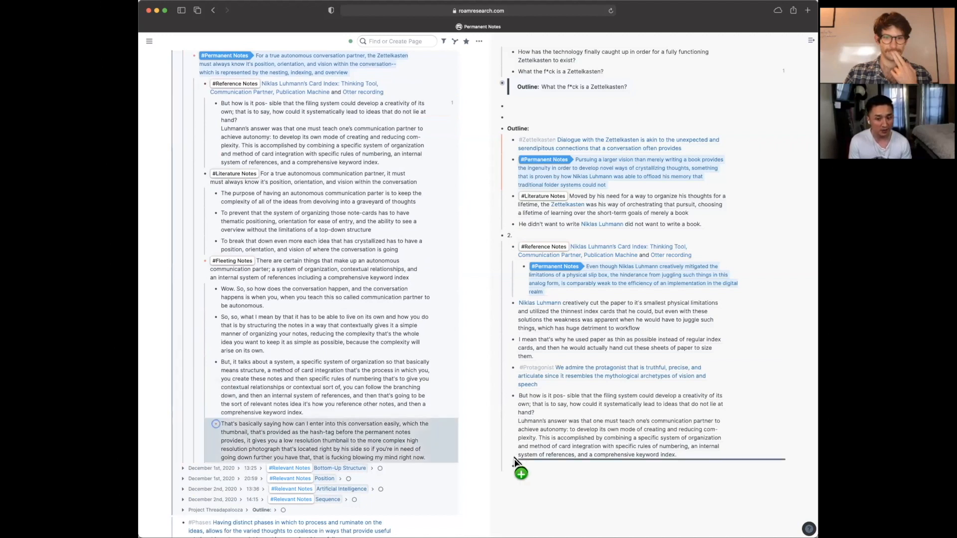
left_click_drag(610, 477, 609, 474)
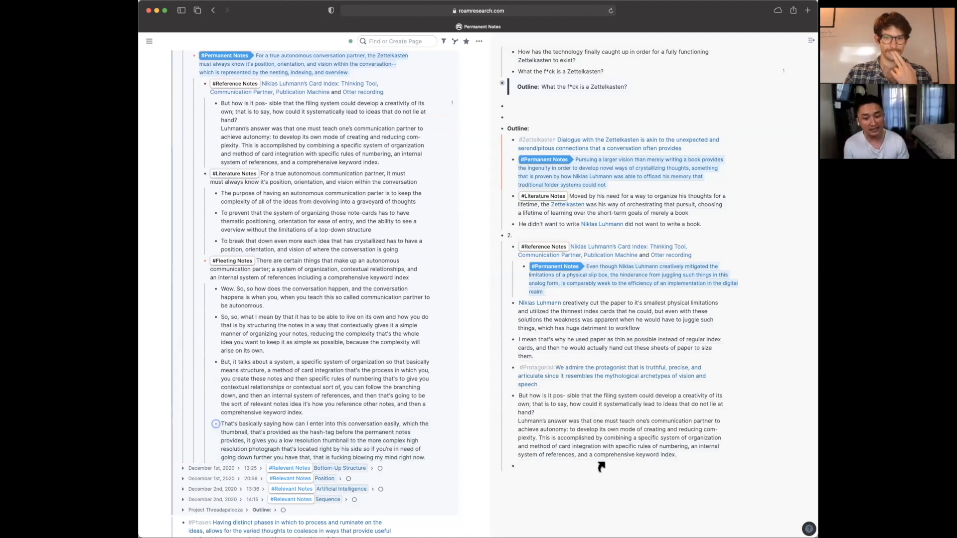
left_click(594, 510)
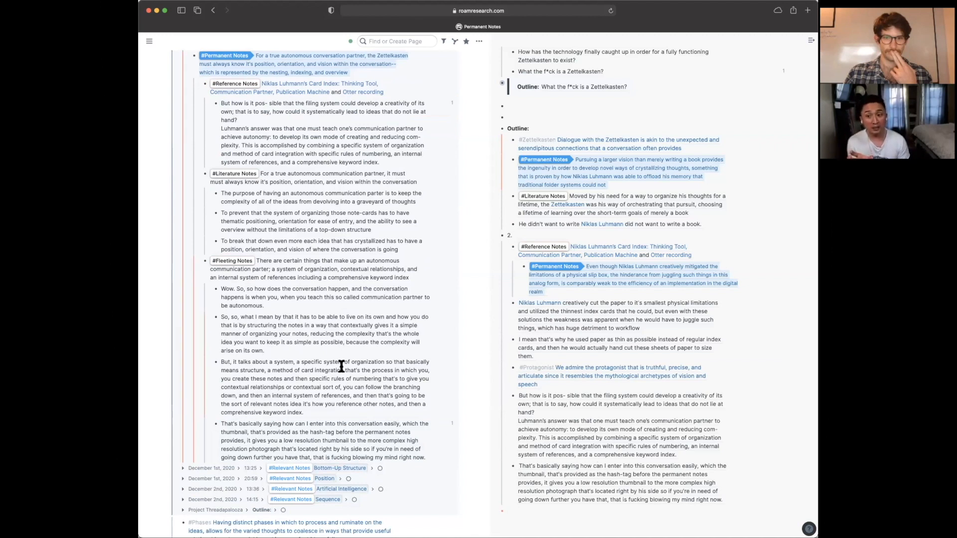
Step: Collapse the December 1st Autonomous reference in the #Zettelkasten note's inline references
scroll(352, 379, "up", 5)
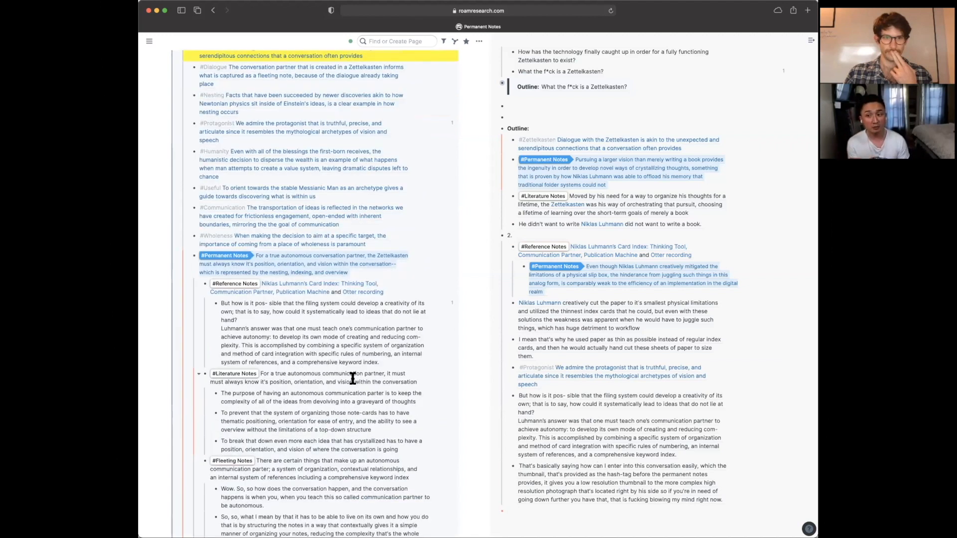
scroll(352, 379, "up", 2)
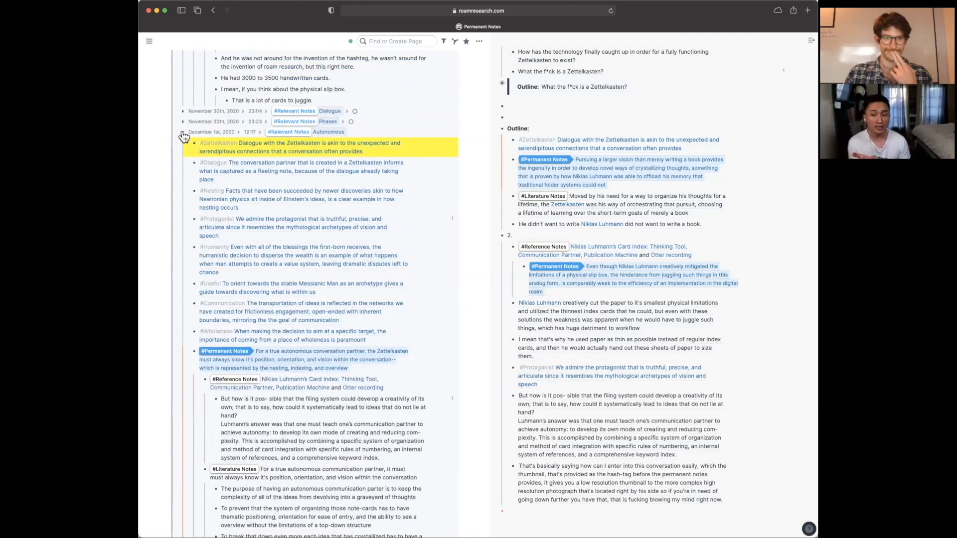
left_click(183, 133)
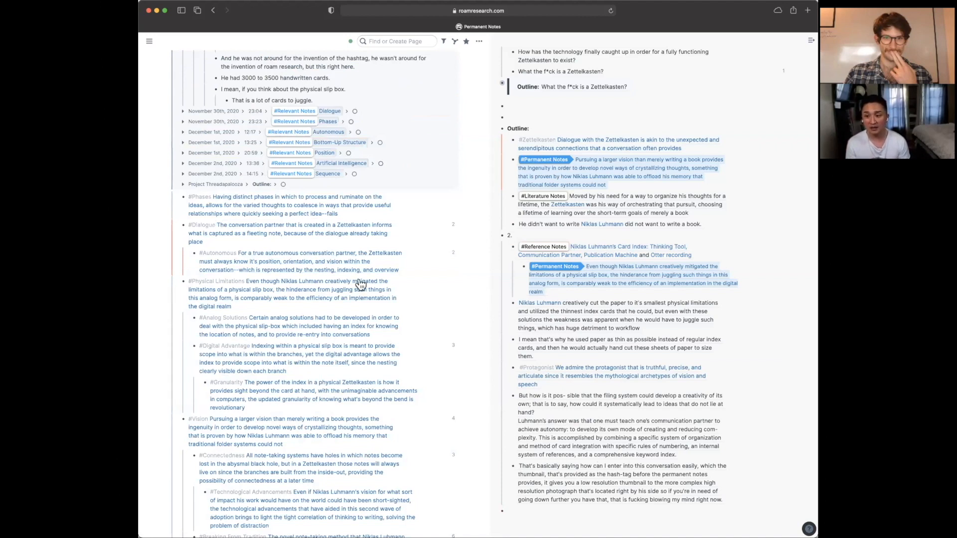
scroll(469, 75, "up", 1)
scroll(469, 67, "up", 5)
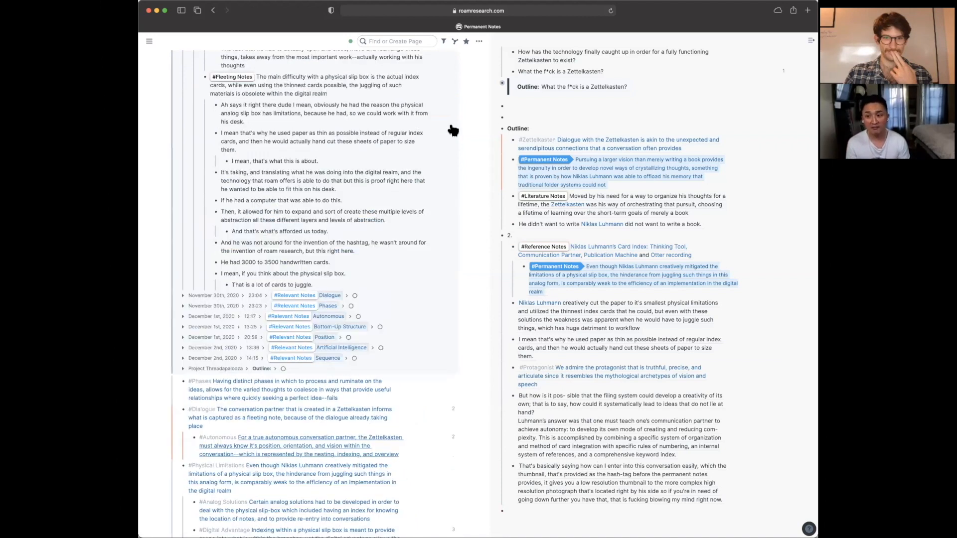
Step: Collapse the inline references of the #Zettelkasten note "Dialogue with the Zettelkasten"
scroll(391, 145, "up", 5)
scroll(424, 125, "up", 2)
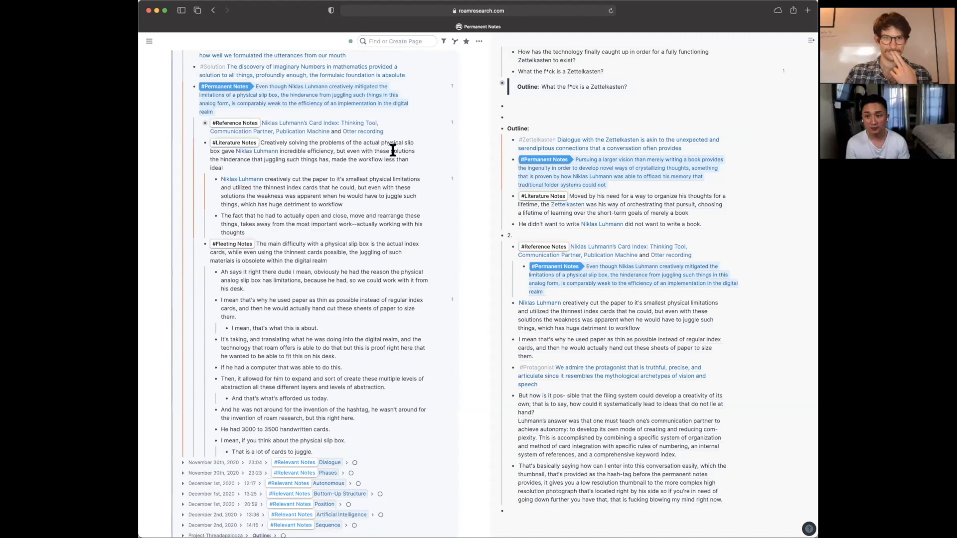
scroll(433, 110, "up", 5)
scroll(430, 137, "up", 4)
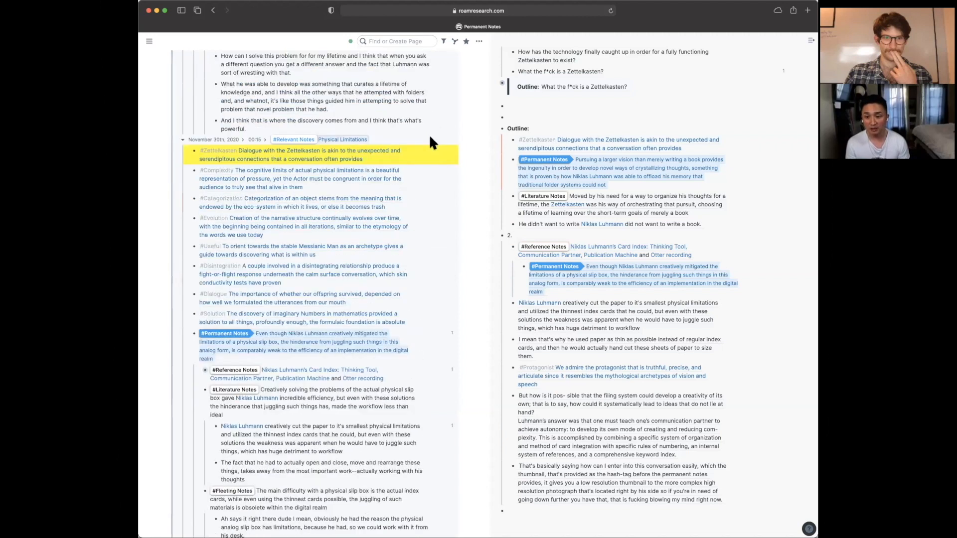
scroll(430, 139, "up", 10)
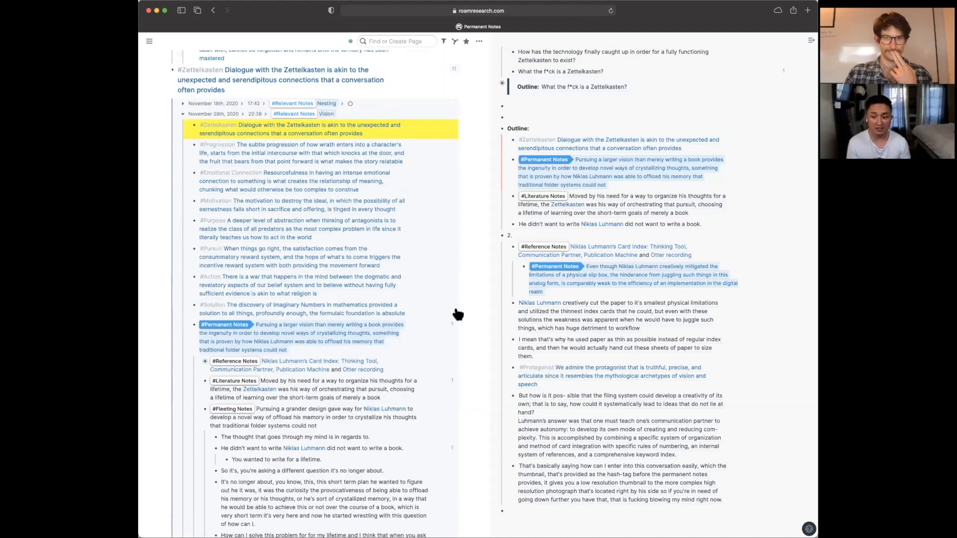
scroll(458, 314, "up", 8)
left_click(453, 310)
Step: Show the #Dialogue note's inline references and expand the December 1st Autonomous reference
scroll(448, 368, "down", 2)
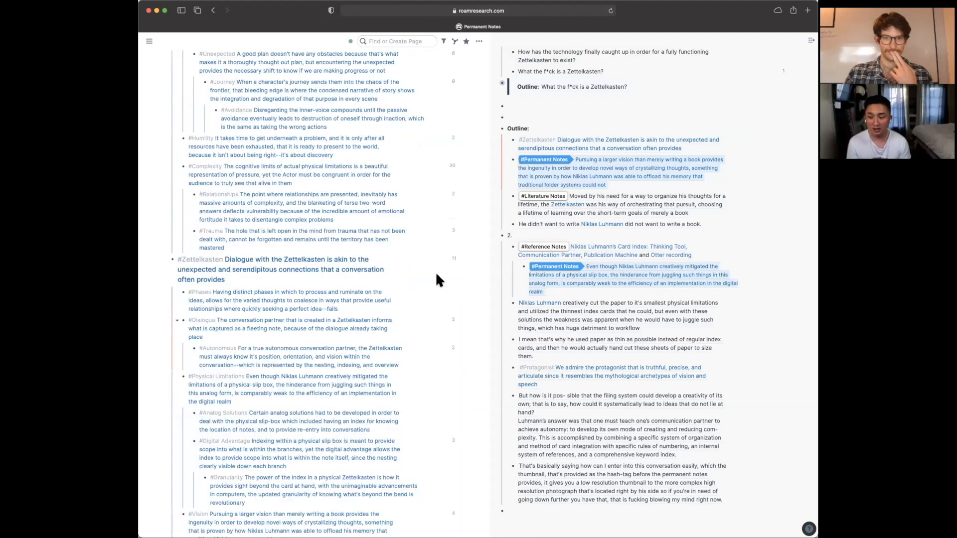
scroll(264, 287, "down", 1)
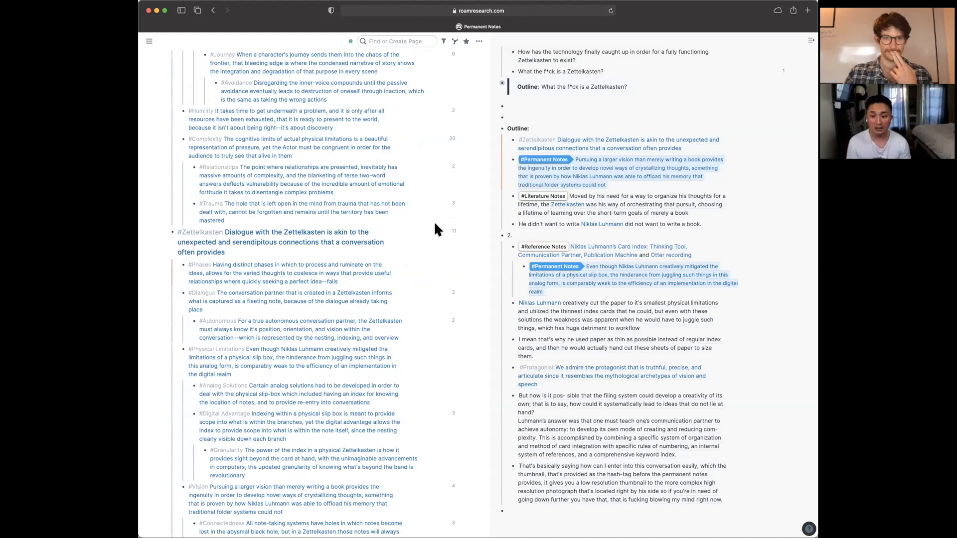
scroll(434, 226, "down", 2)
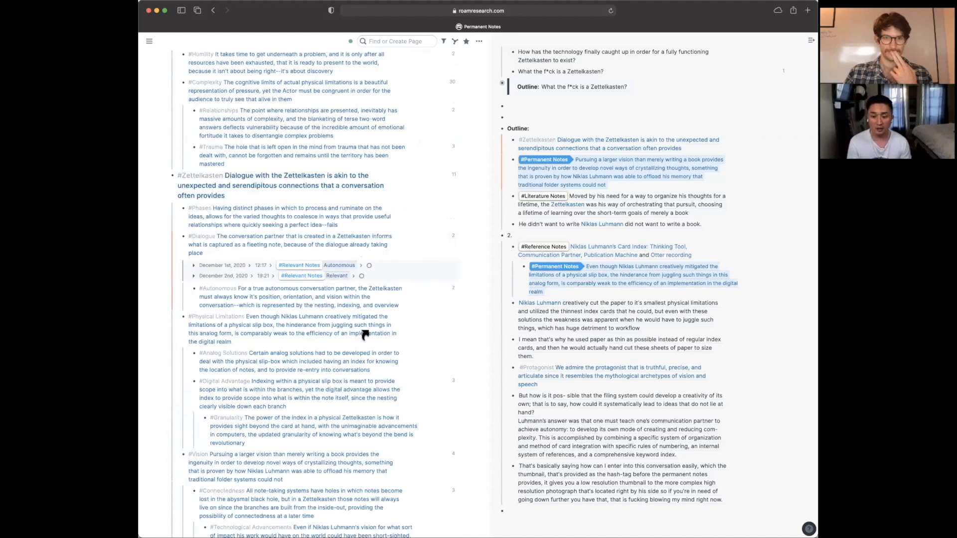
scroll(365, 335, "down", 3)
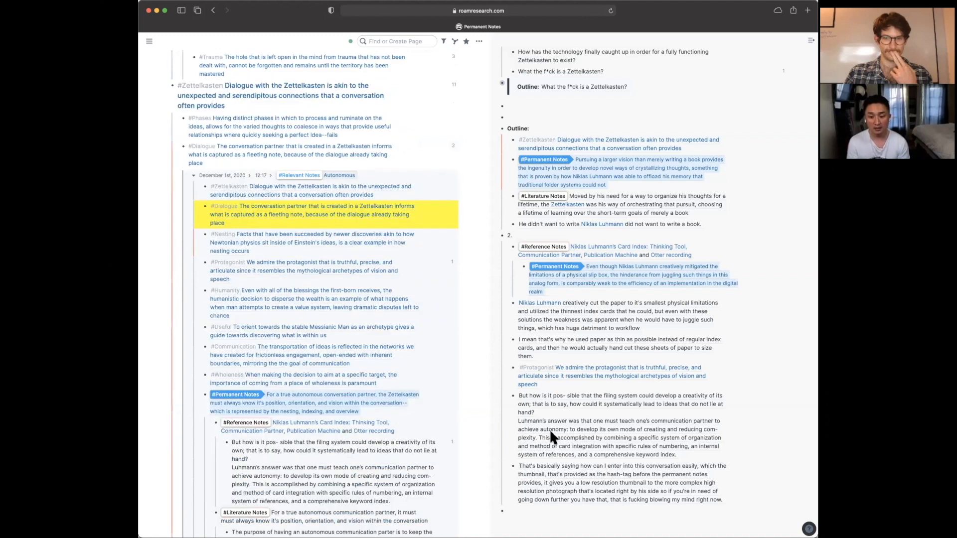
Step: Label the empty last top-level outline block "3" and start an indented block beneath it
left_click(509, 511)
type("3")
key("Return")
key("Tab")
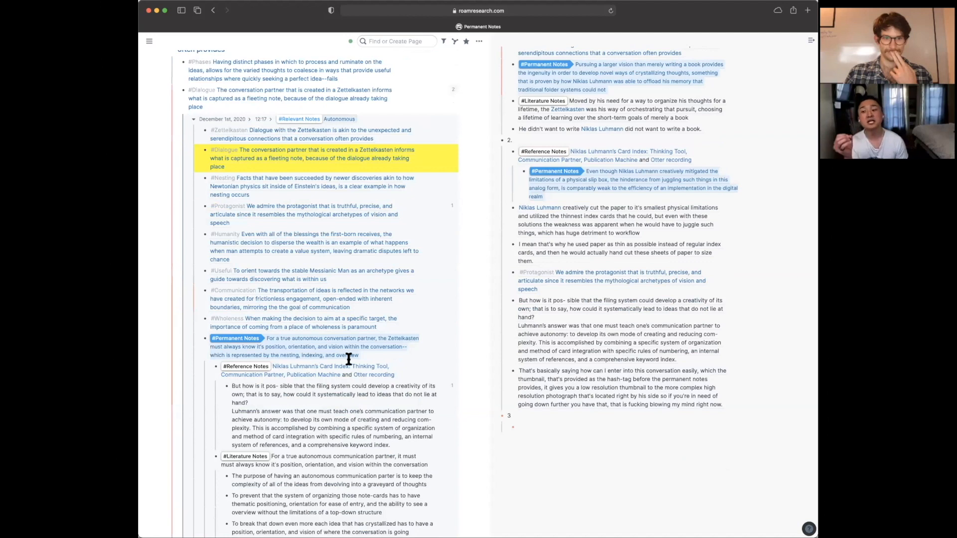
Step: Reference the literature note "To prevent that the system of organizing those note-cards" under "3"
scroll(313, 359, "down", 1)
scroll(336, 357, "down", 3)
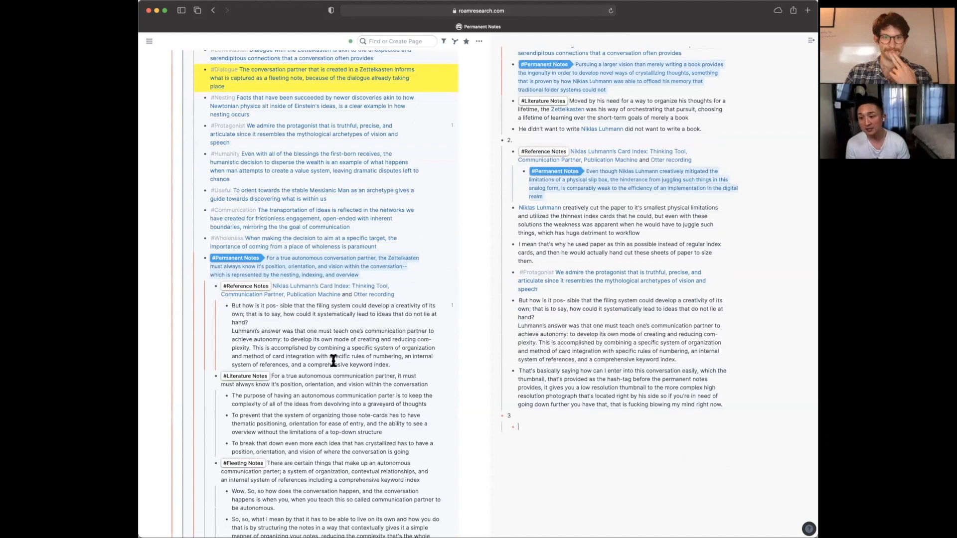
scroll(240, 370, "down", 3)
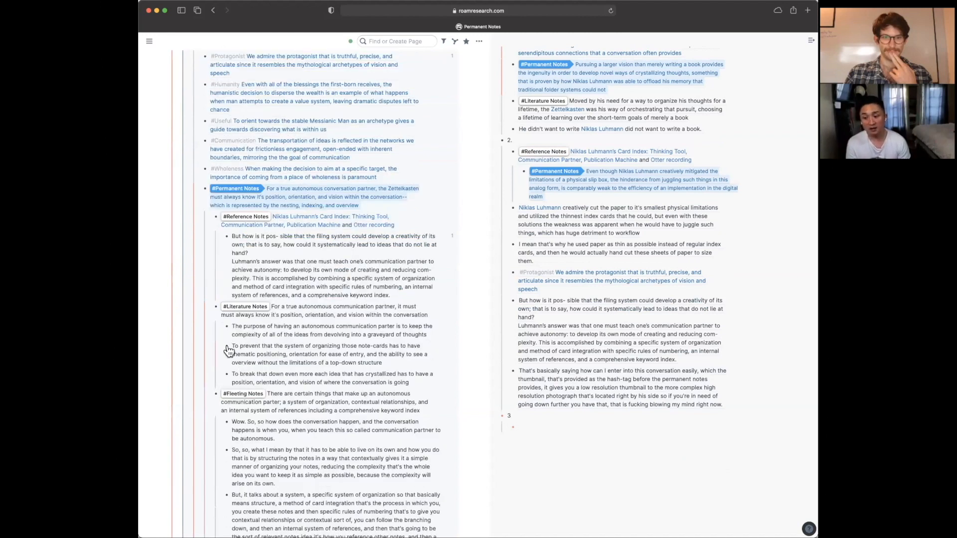
left_click_drag(227, 349, 533, 426)
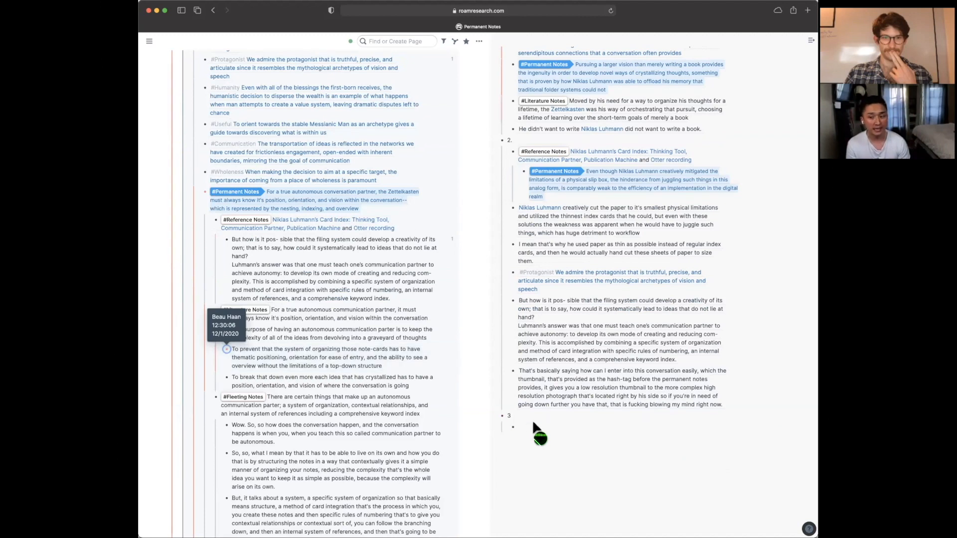
Step: Reference the fleeting note "Wow. So, so how does the conversation happen" under "3"
scroll(252, 223, "down", 5)
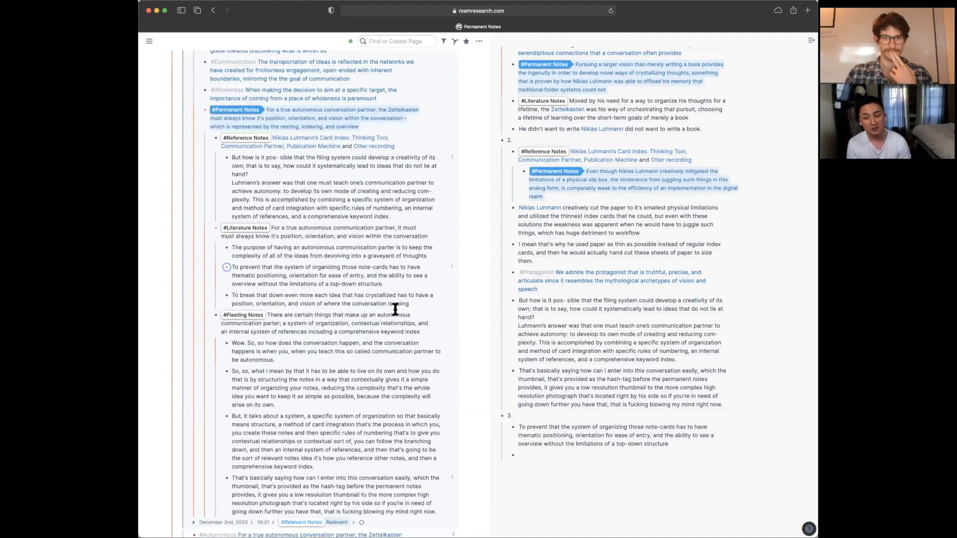
scroll(228, 257, "down", 1)
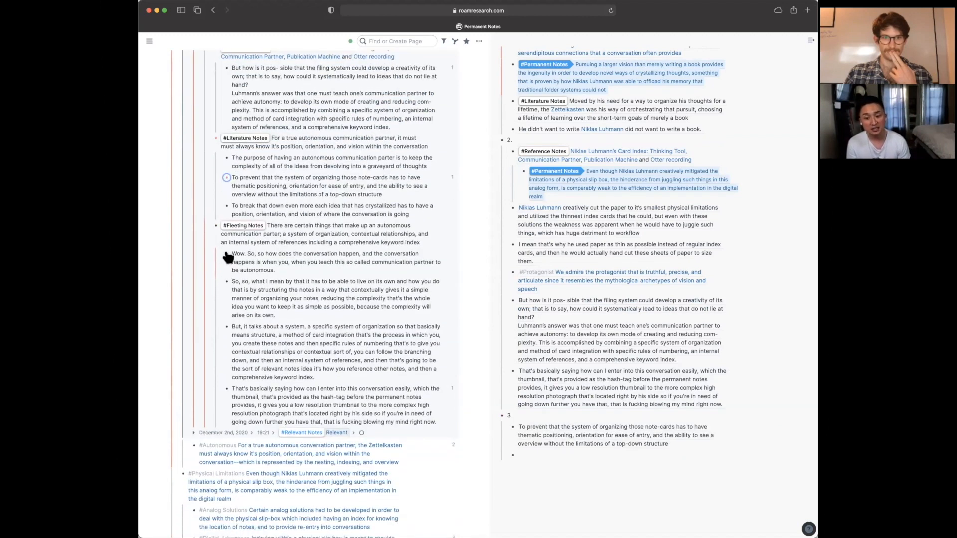
left_click_drag(227, 252, 310, 280)
Step: Open the "For a true autonomous conversation partner" page and expand the Bottom-Up Structure reference of its #Autonomous note
scroll(303, 294, "up", 5)
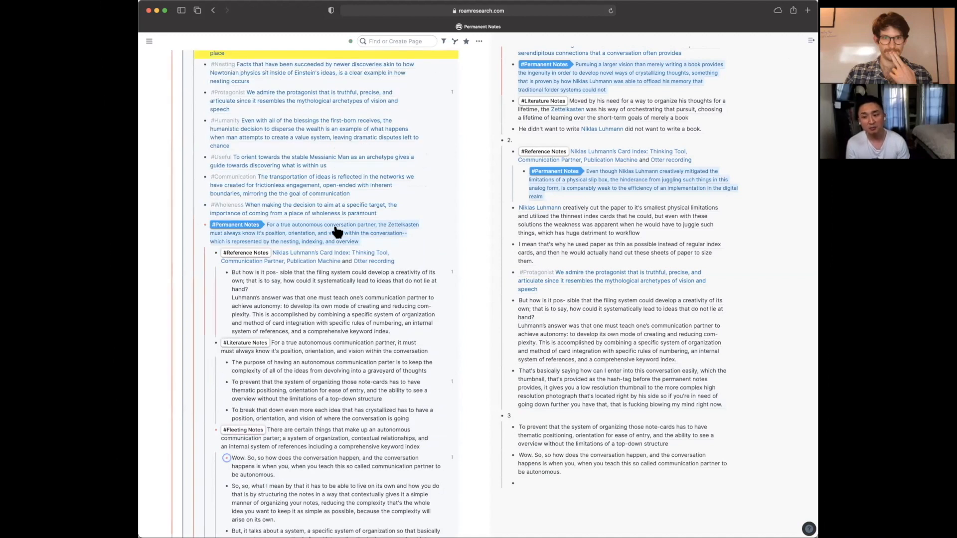
left_click(335, 227)
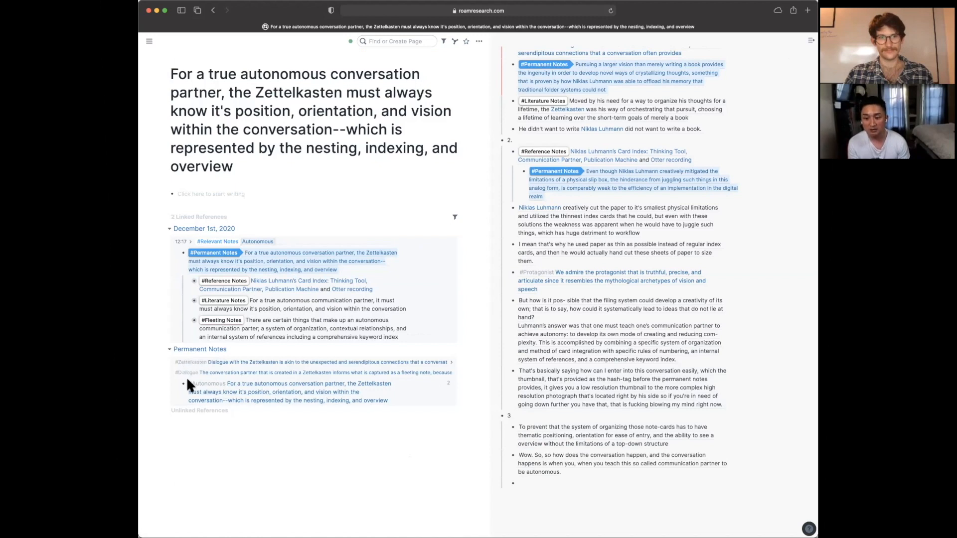
left_click(448, 384)
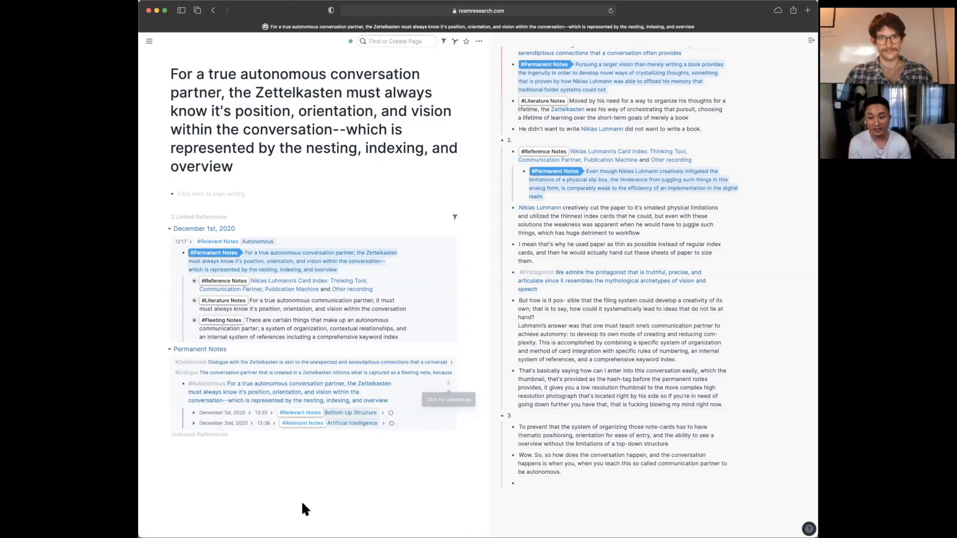
left_click(303, 416)
Step: Reference the #Breaking From Tradition note as a child of the "Wow. So, so how does the conversation happen" block
scroll(249, 393, "down", 3)
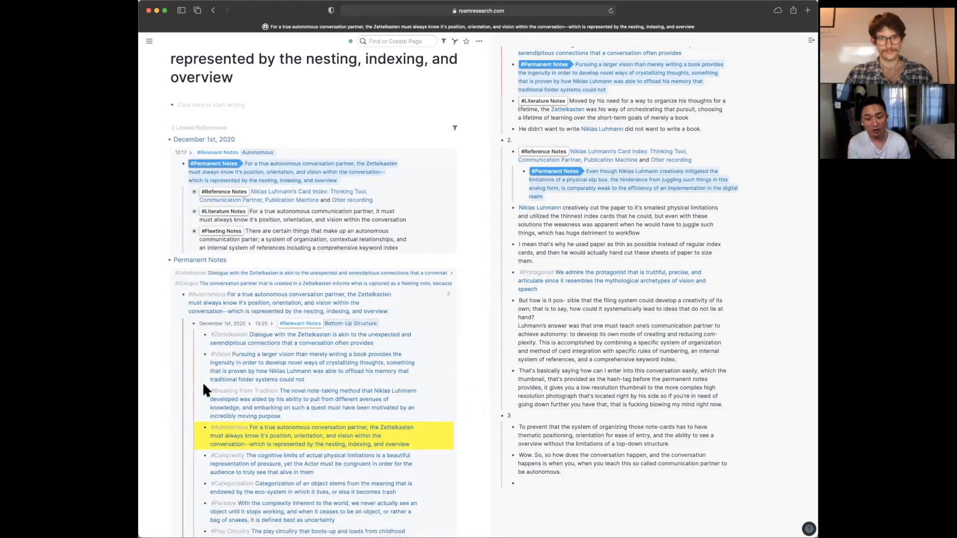
left_click_drag(204, 390, 521, 484)
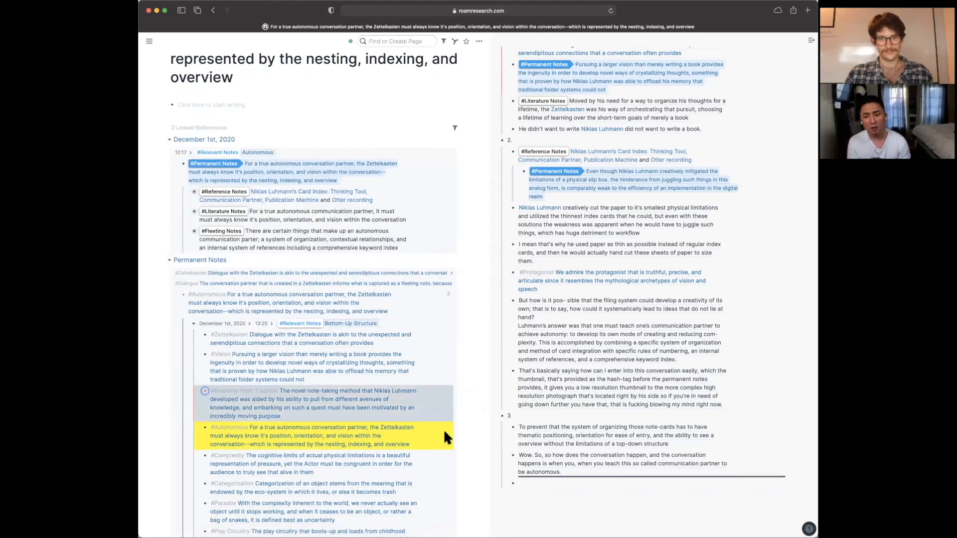
Step: Reference the literature note "Even with a powerful vision of implementing a new way" above the #Breaking From Tradition reference in the outline
scroll(359, 429, "down", 5)
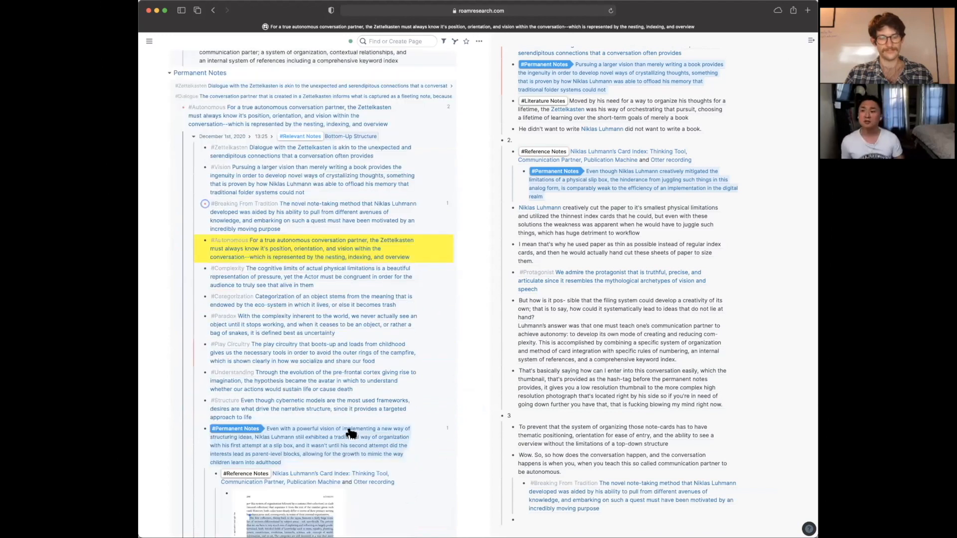
scroll(351, 431, "down", 2)
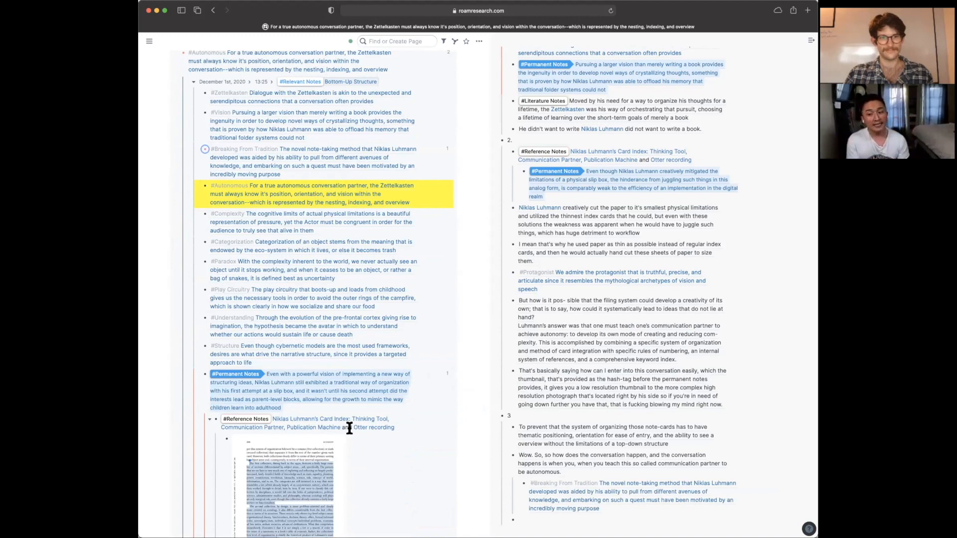
scroll(349, 429, "down", 3)
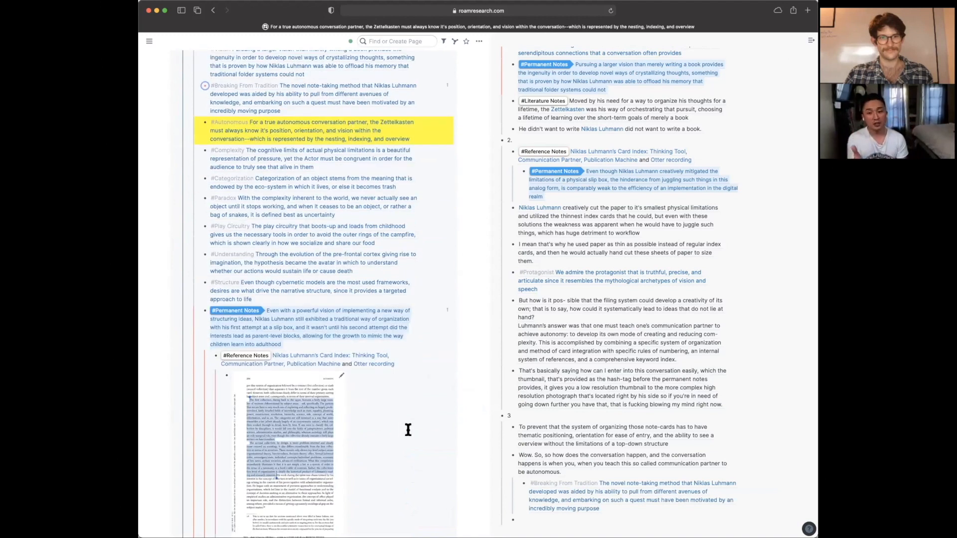
scroll(408, 430, "down", 9)
scroll(408, 429, "down", 9)
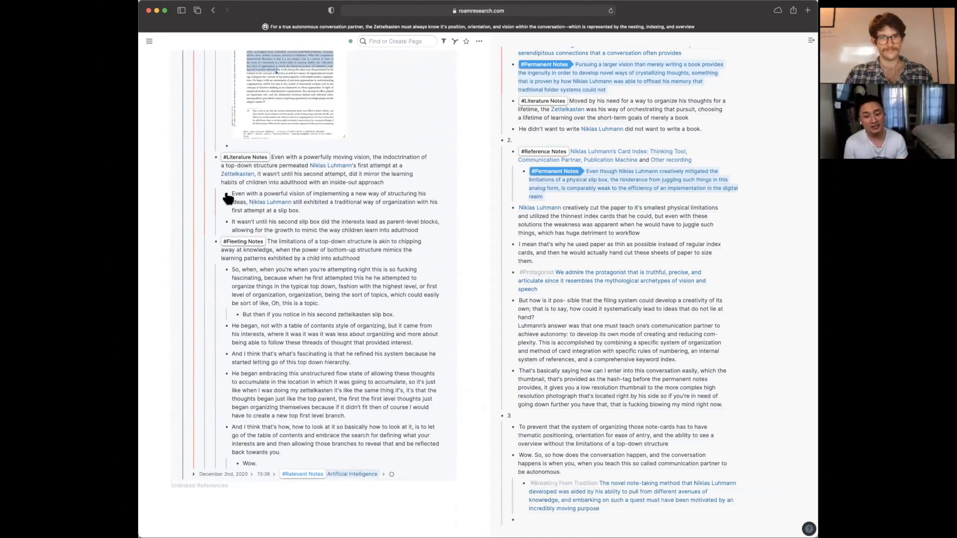
scroll(534, 484, "up", 1)
left_click_drag(527, 483, 594, 467)
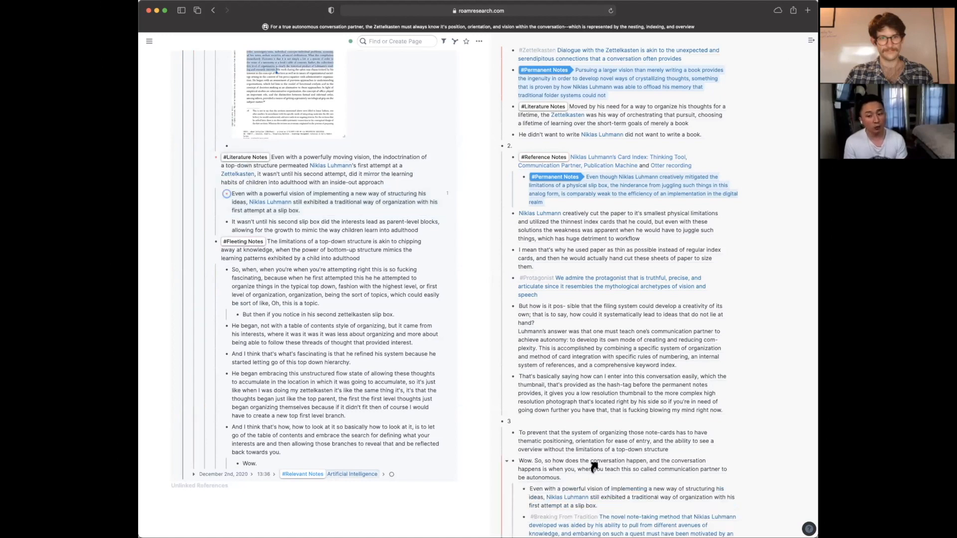
Step: Expand the December 2nd Artificial Intelligence reference, look through its notes, and collapse it again
scroll(594, 468, "down", 6)
left_click(304, 476)
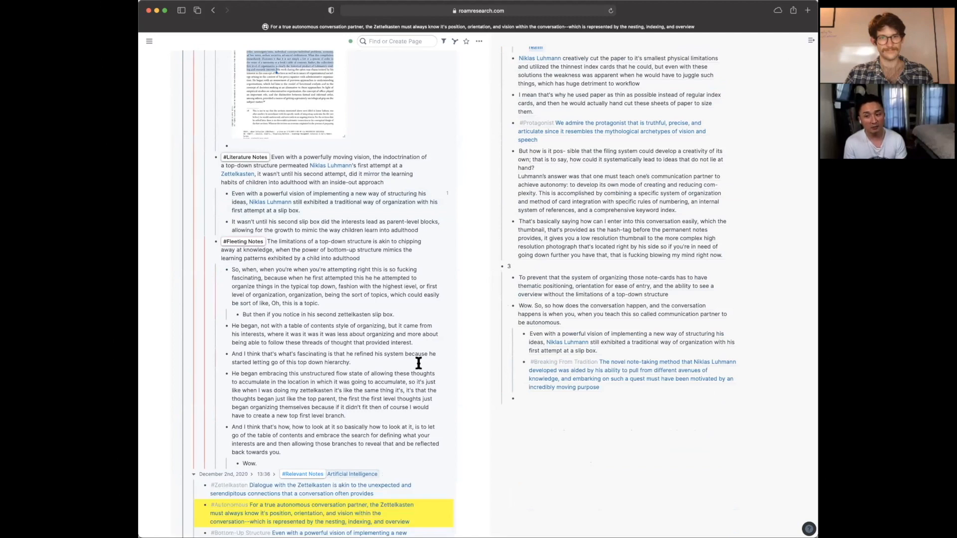
scroll(381, 424, "down", 10)
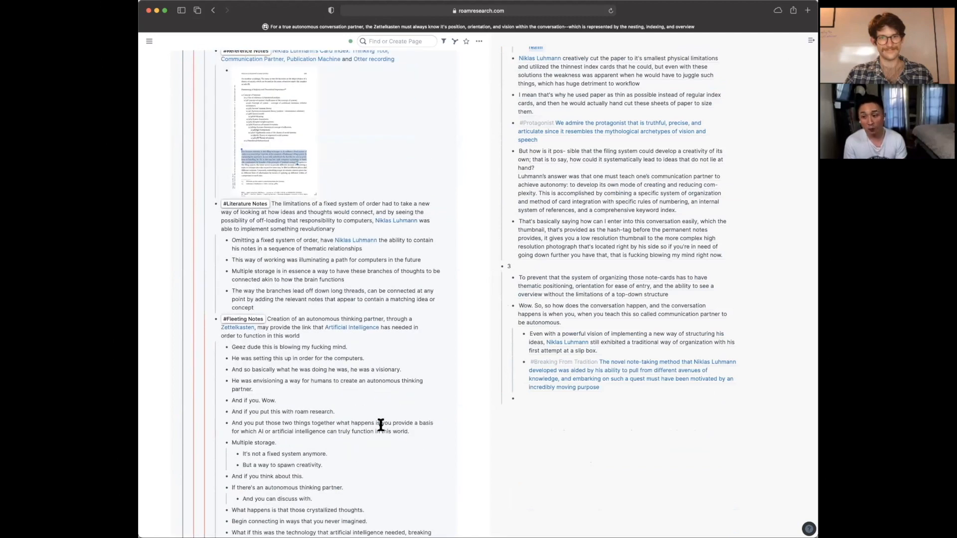
scroll(381, 424, "down", 3)
scroll(381, 425, "up", 2)
scroll(381, 424, "up", 15)
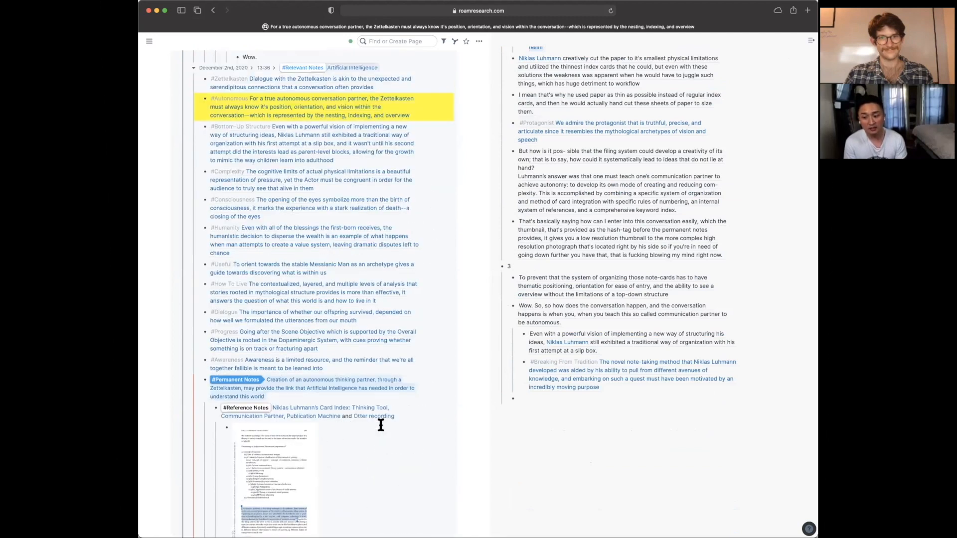
scroll(191, 422, "down", 2)
left_click(193, 432)
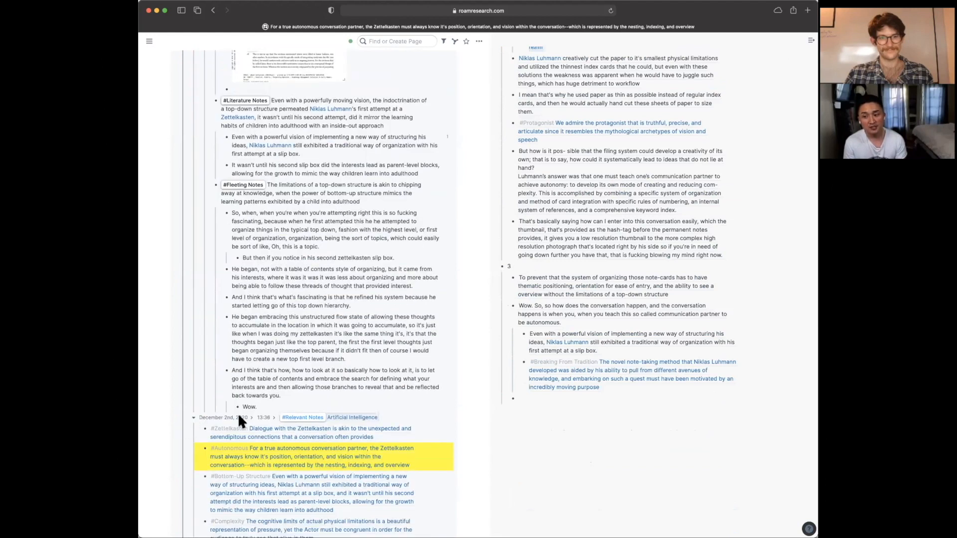
Step: Collapse the December 1st Bottom-Up Structure reference under the #Autonomous note
scroll(280, 275, "up", 10)
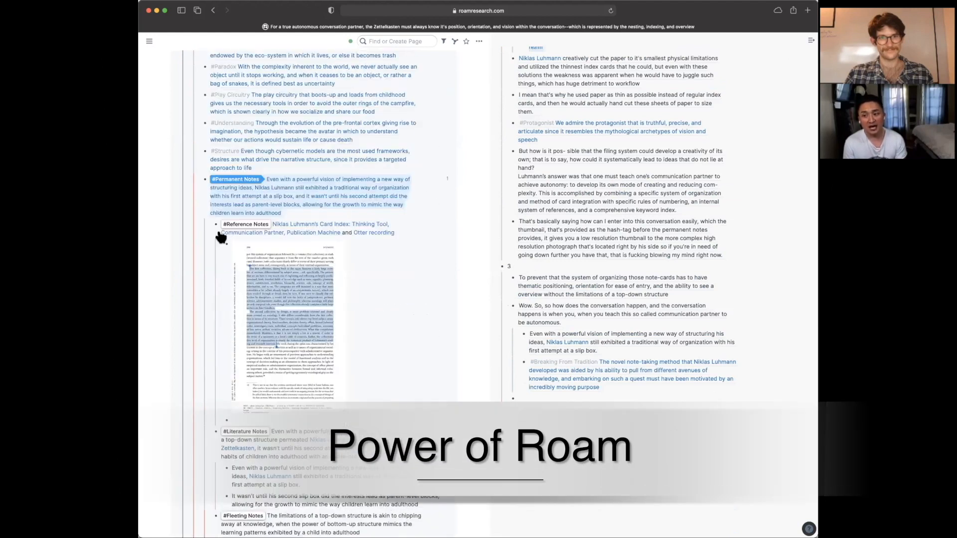
scroll(189, 109, "up", 1)
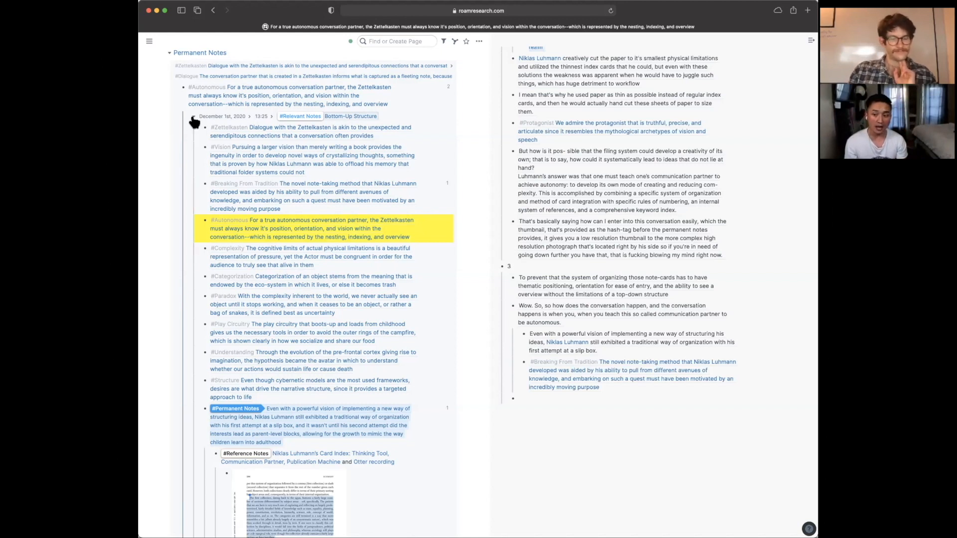
left_click(194, 119)
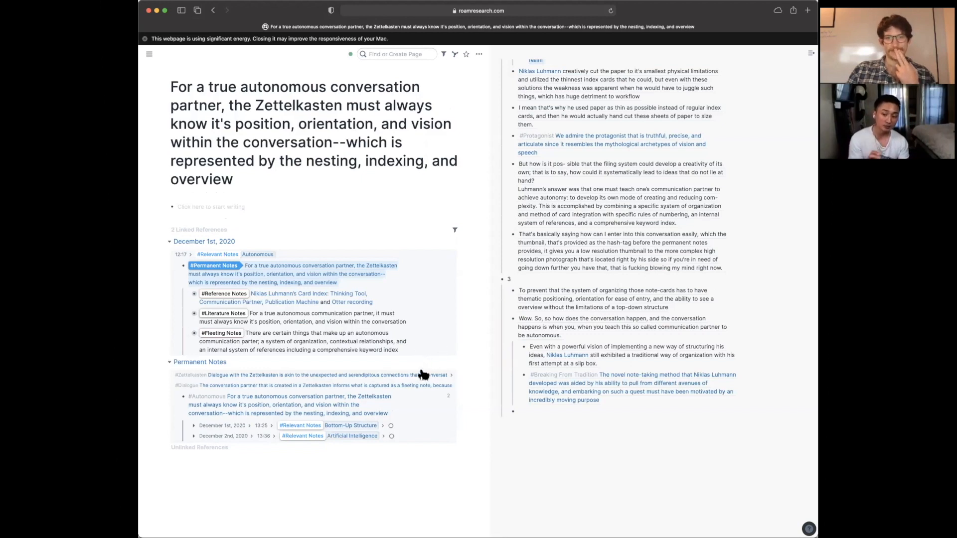
Step: Review the new outline, and expand the earlier "Outline: What the f*ck is a Zettelkasten?" block to examine its numbered sections
scroll(639, 355, "up", 4)
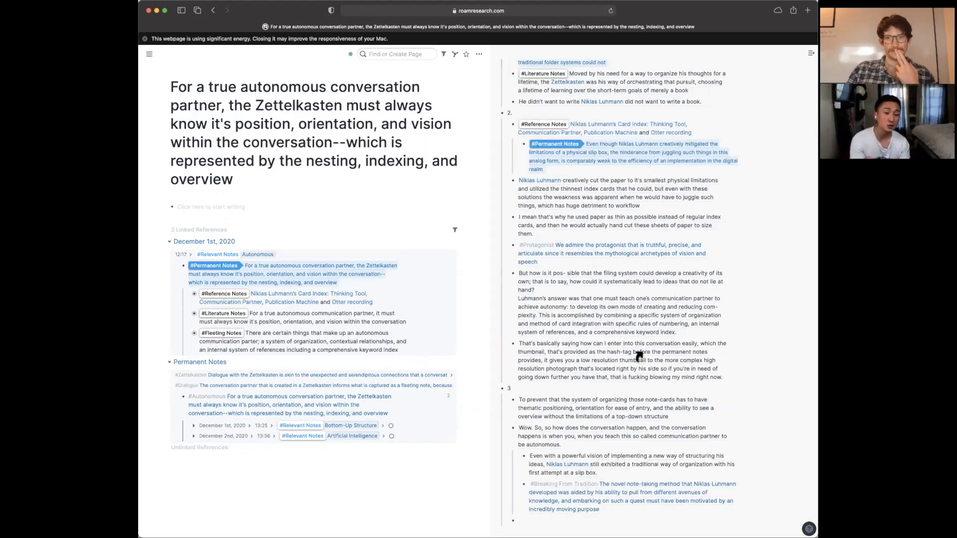
scroll(627, 304, "up", 4)
scroll(624, 307, "down", 8)
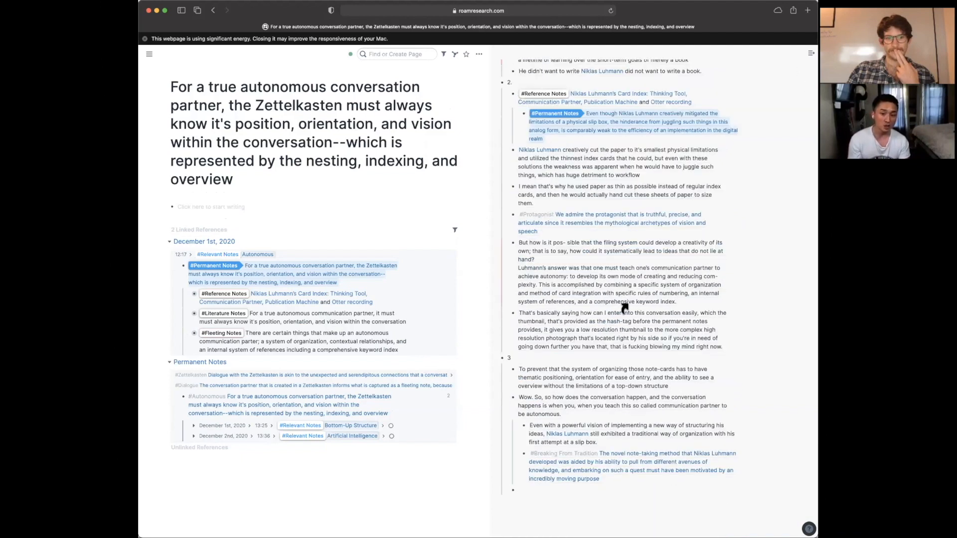
scroll(620, 304, "up", 8)
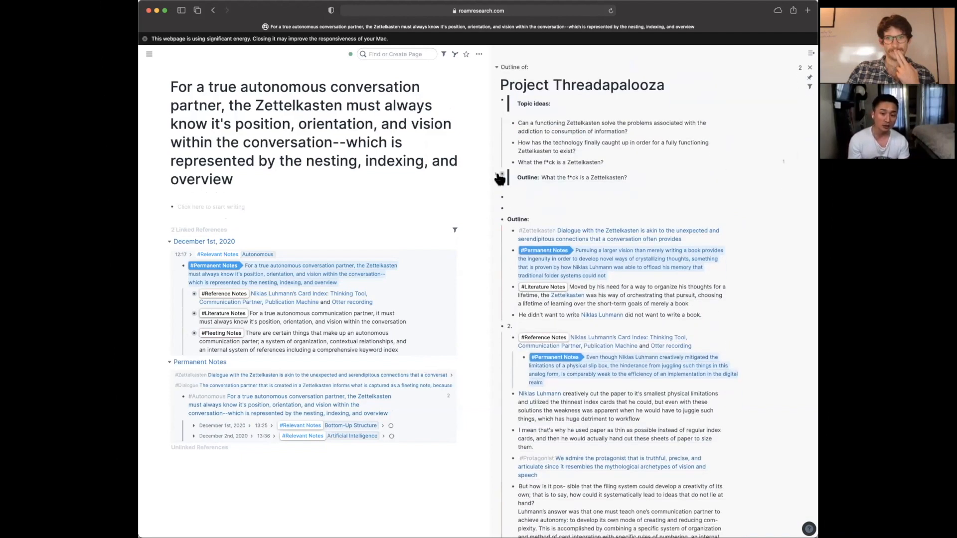
left_click(497, 177)
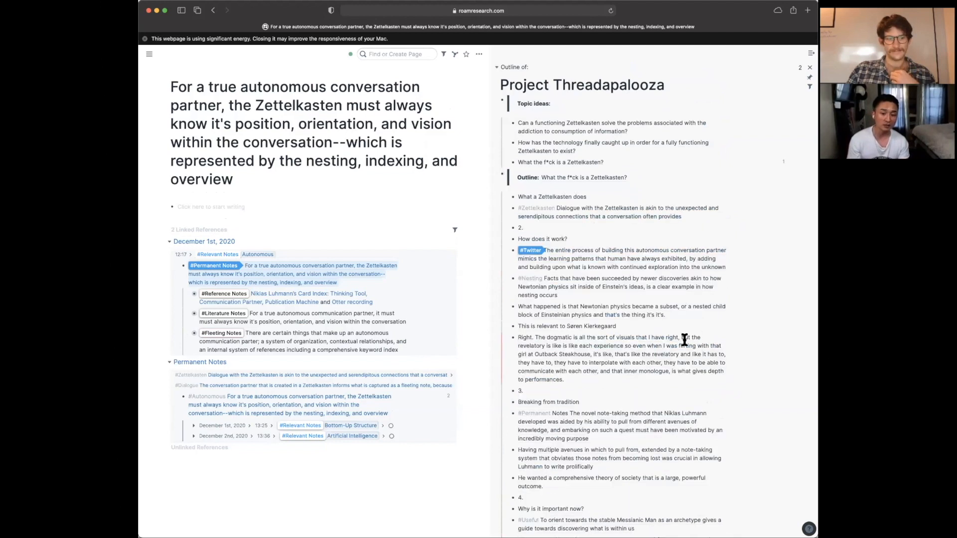
scroll(684, 324, "down", 10)
scroll(685, 340, "down", 15)
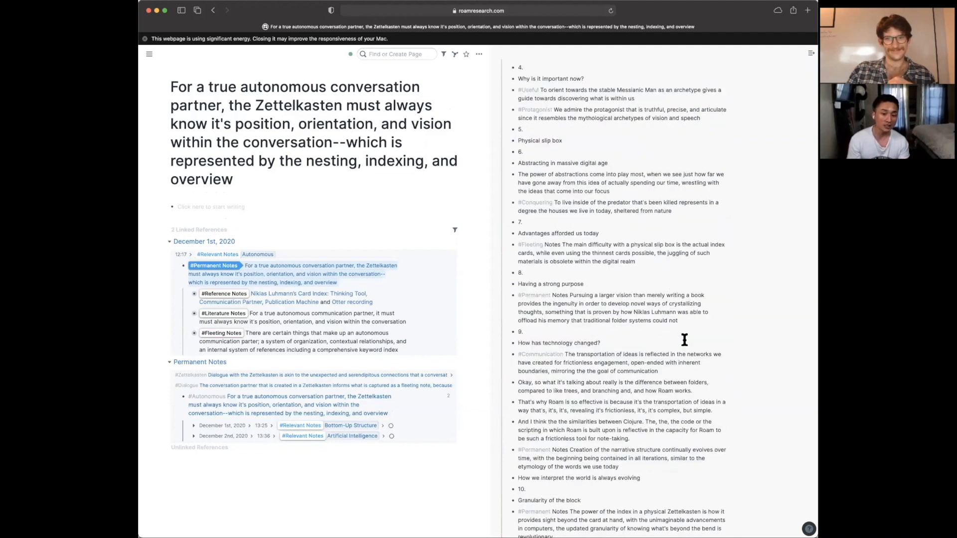
Step: Read through the remaining numbered sections of the earlier "What the f*ck is a Zettelkasten?" outline, from section 4 onward
scroll(685, 339, "down", 20)
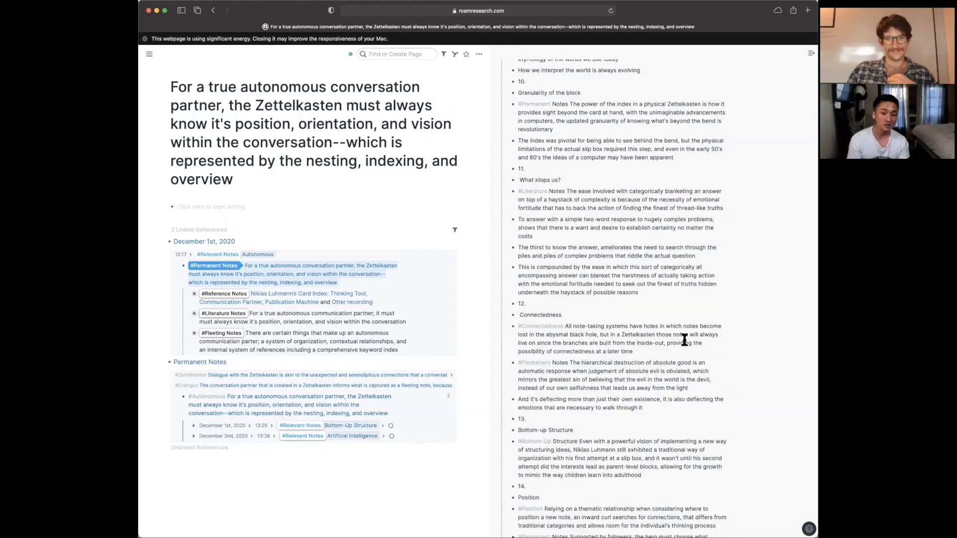
scroll(685, 339, "down", 5)
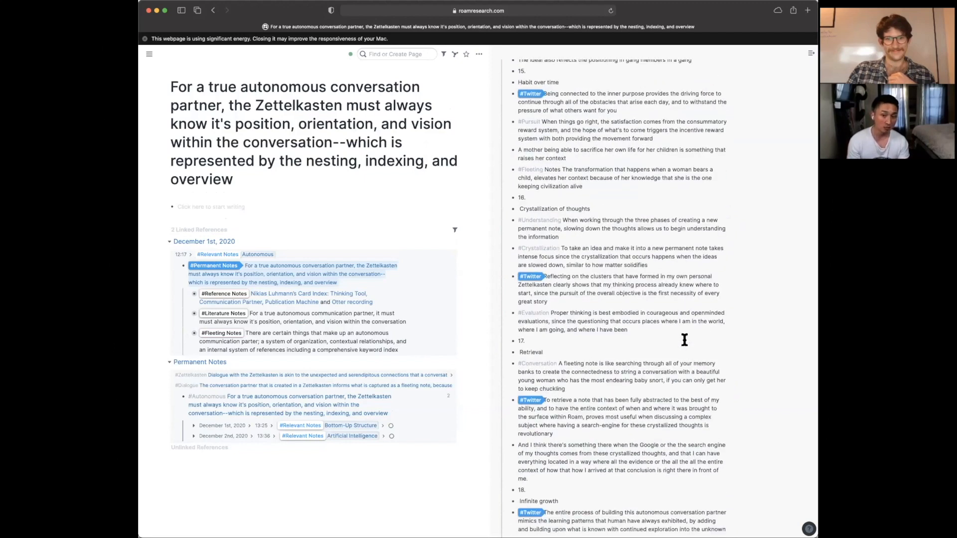
scroll(684, 339, "up", 10)
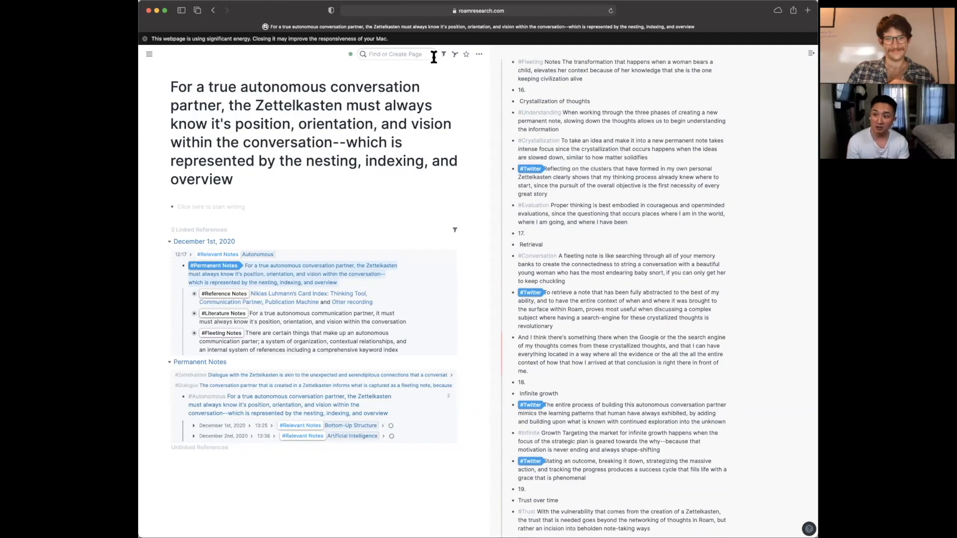
Step: Open the Permanent Notes page and look through its nested notes down to the #Women note
mouse_move(149, 54)
left_click(188, 200)
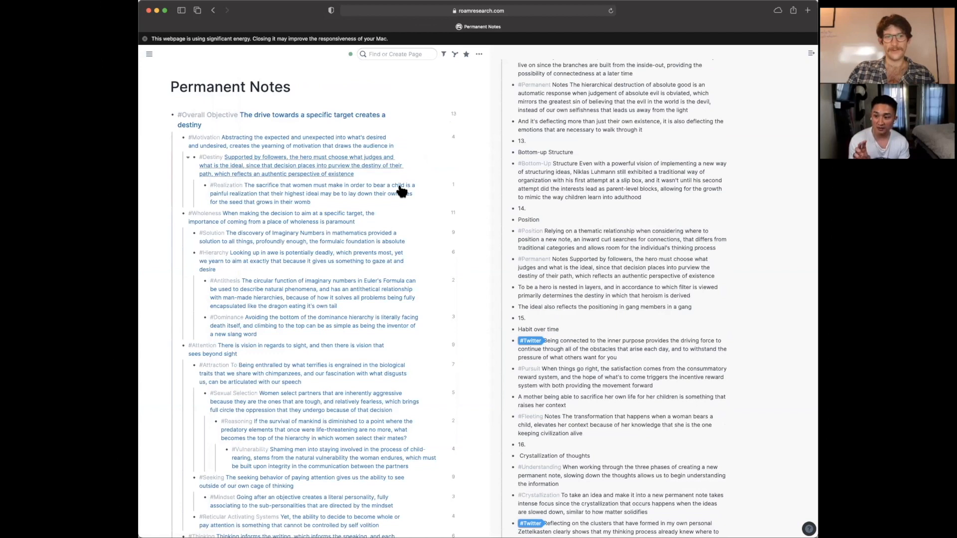
scroll(402, 192, "down", 10)
scroll(402, 192, "down", 10)
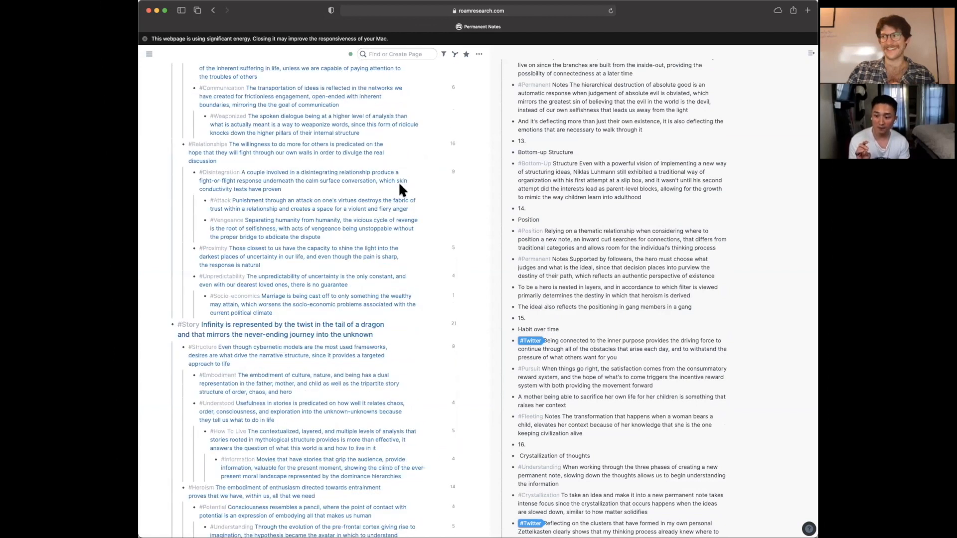
scroll(400, 189, "down", 15)
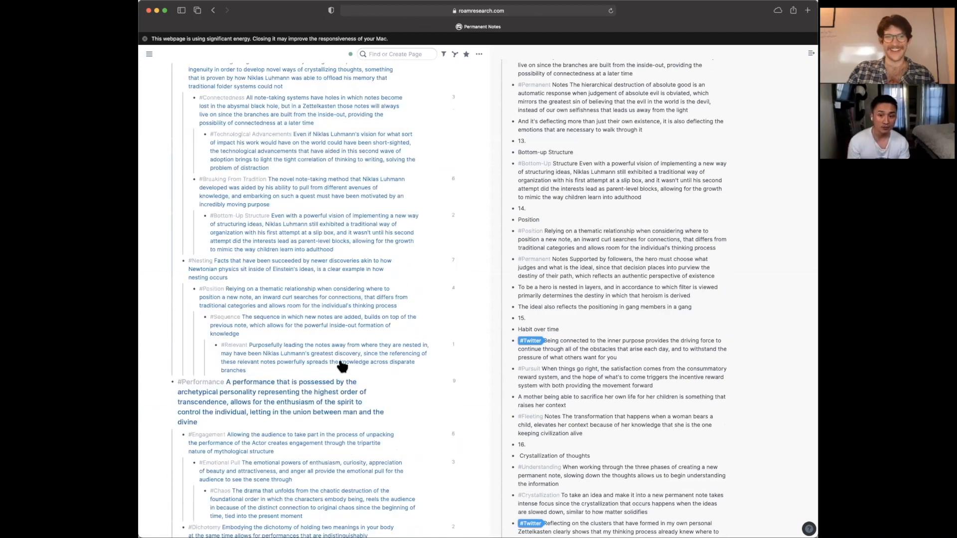
scroll(343, 370, "down", 10)
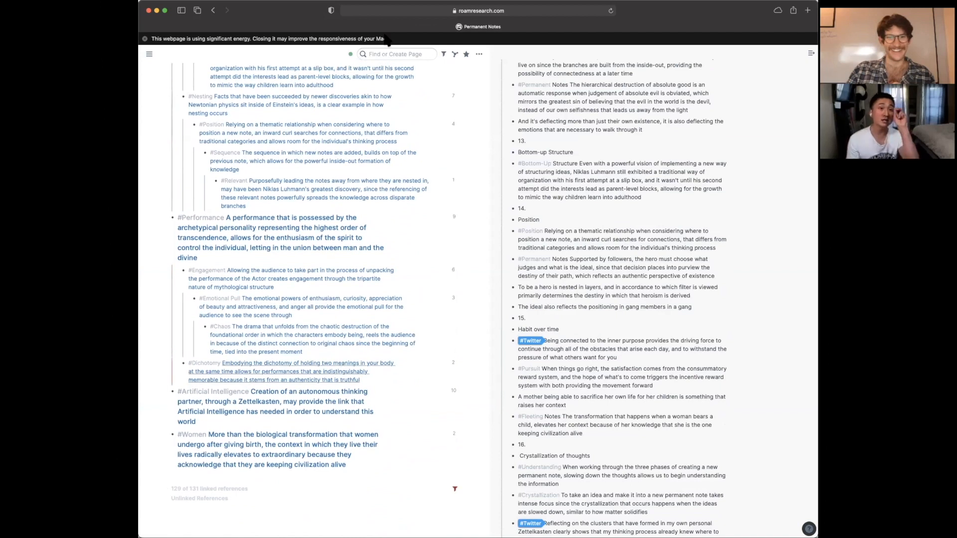
scroll(531, 176, "up", 3)
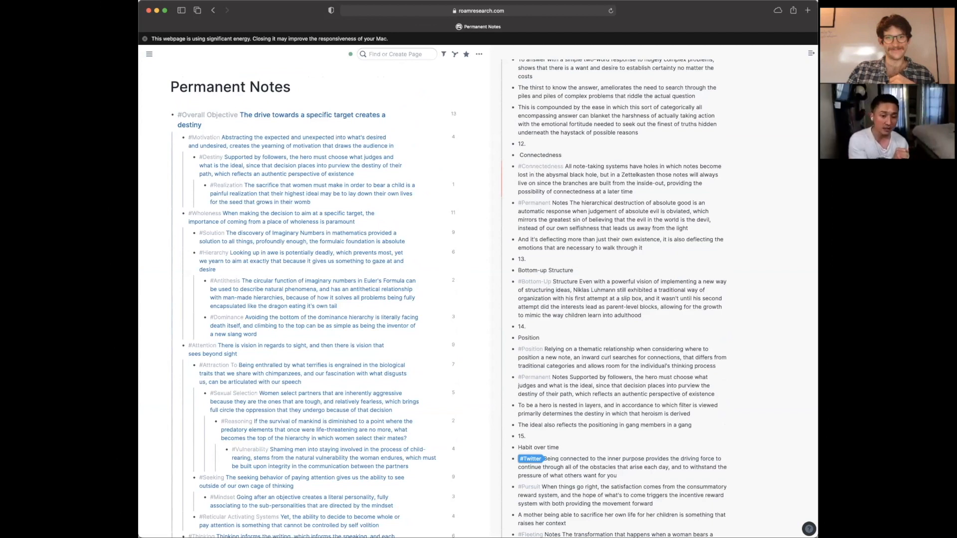
Step: Compare the sections of the earlier Zettelkasten outline, from "Granularity of the block" through "Trust over time", with the Permanent Notes page
left_click_drag(700, 397, 701, 421)
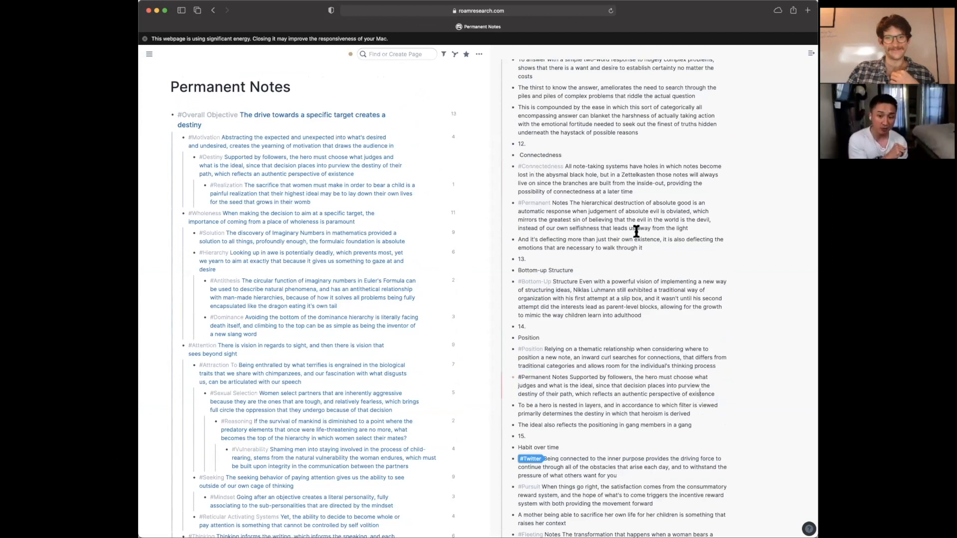
scroll(633, 232, "up", 5)
left_click_drag(748, 381, 696, 344)
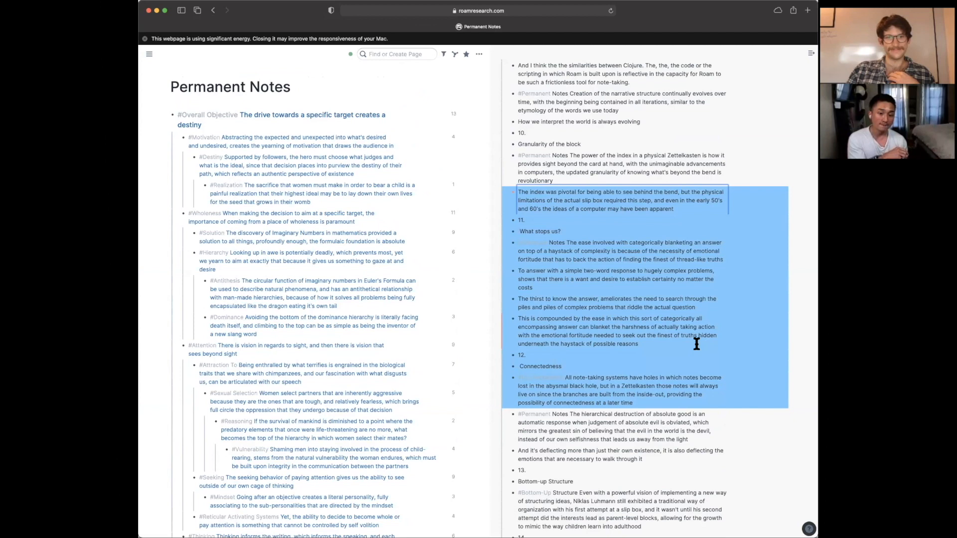
scroll(696, 344, "down", 10)
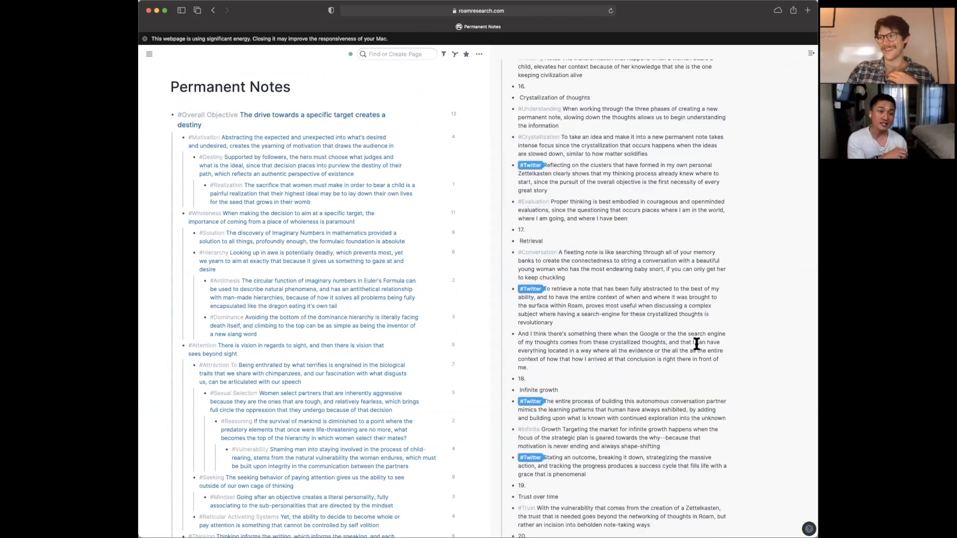
scroll(696, 344, "down", 10)
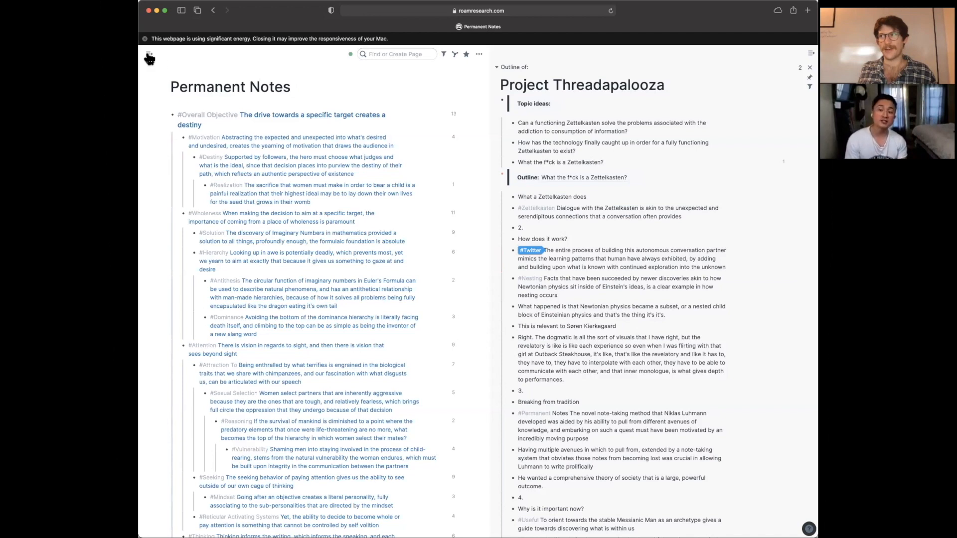
Step: Close the Project Threadapalooza outline and examine the #Story note and its reference count on the Permanent Notes page
mouse_move(150, 56)
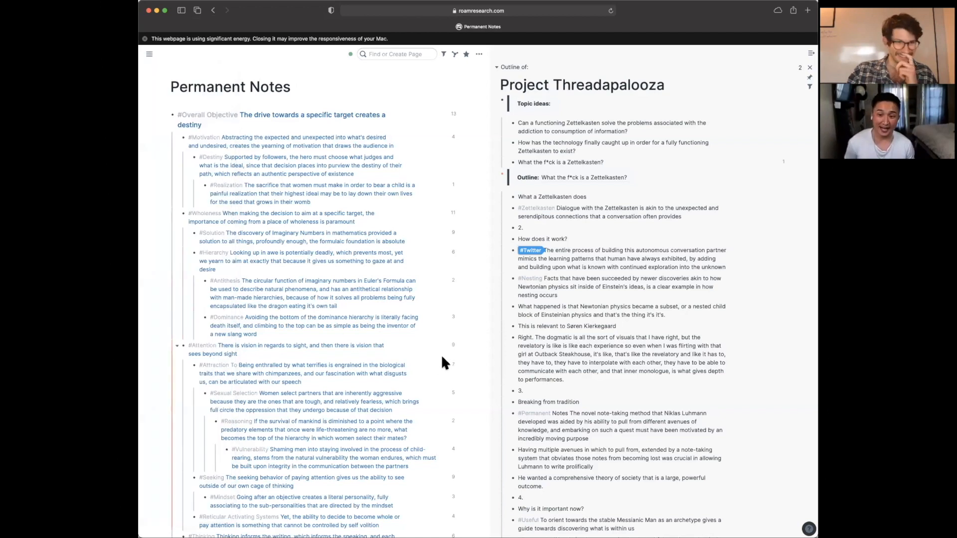
left_click(810, 69)
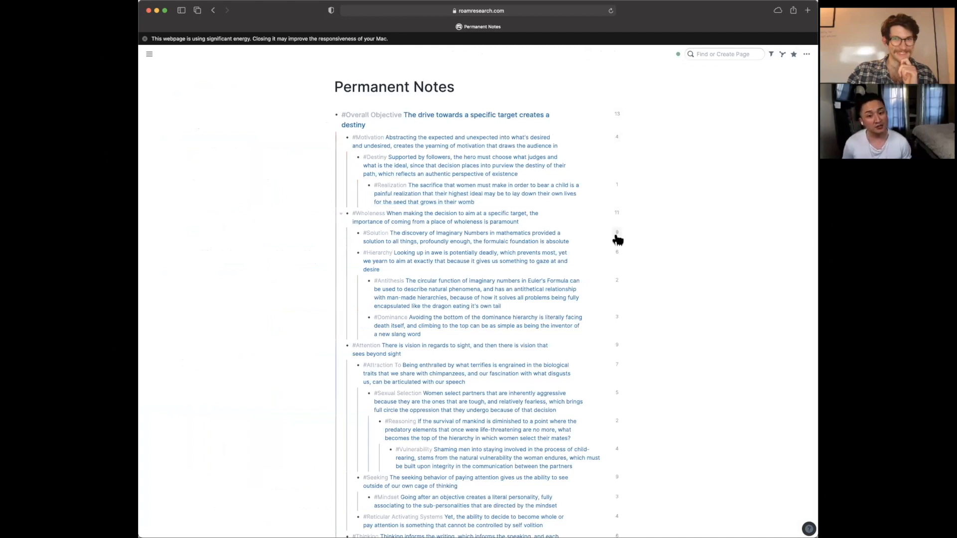
scroll(630, 251, "down", 5)
scroll(645, 263, "down", 1)
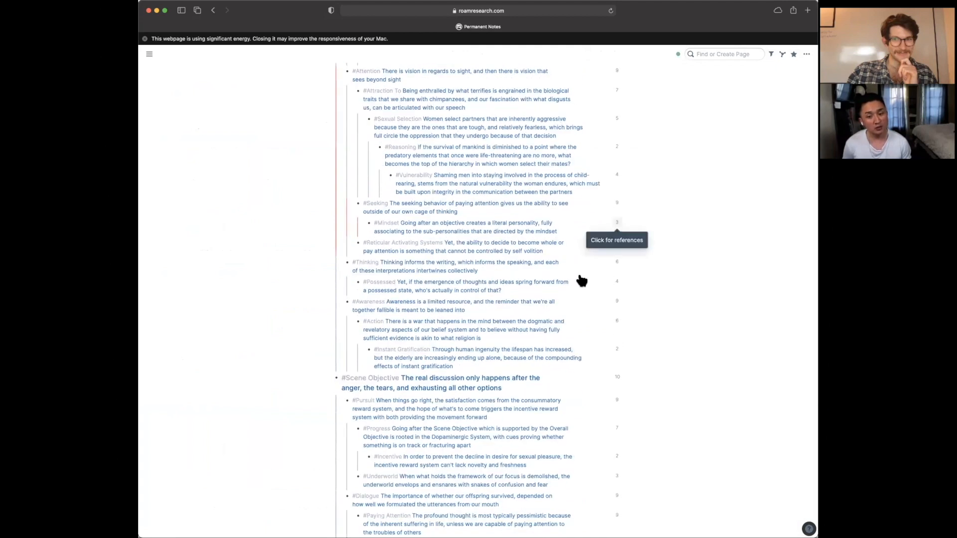
scroll(582, 281, "up", 3)
scroll(551, 312, "down", 15)
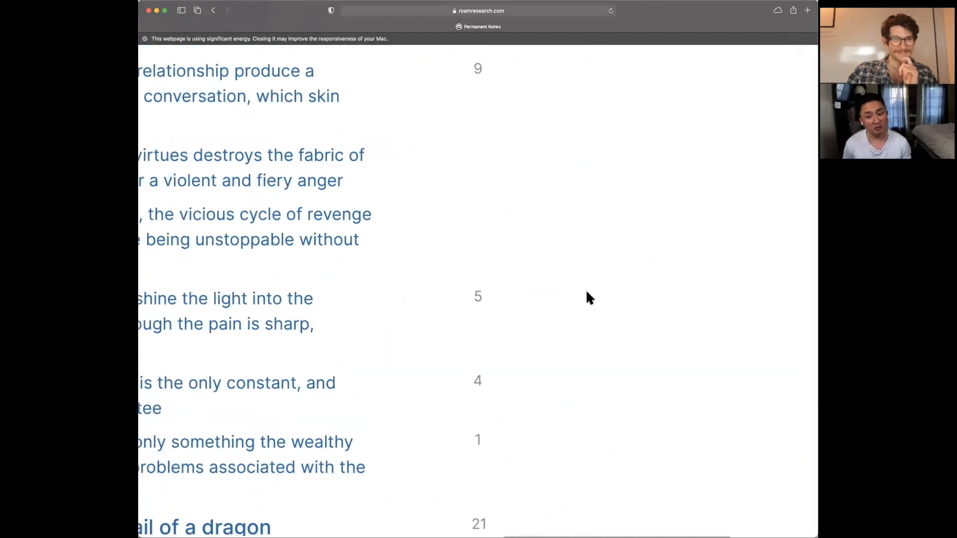
scroll(586, 297, "down", 5)
scroll(474, 290, "left", 10)
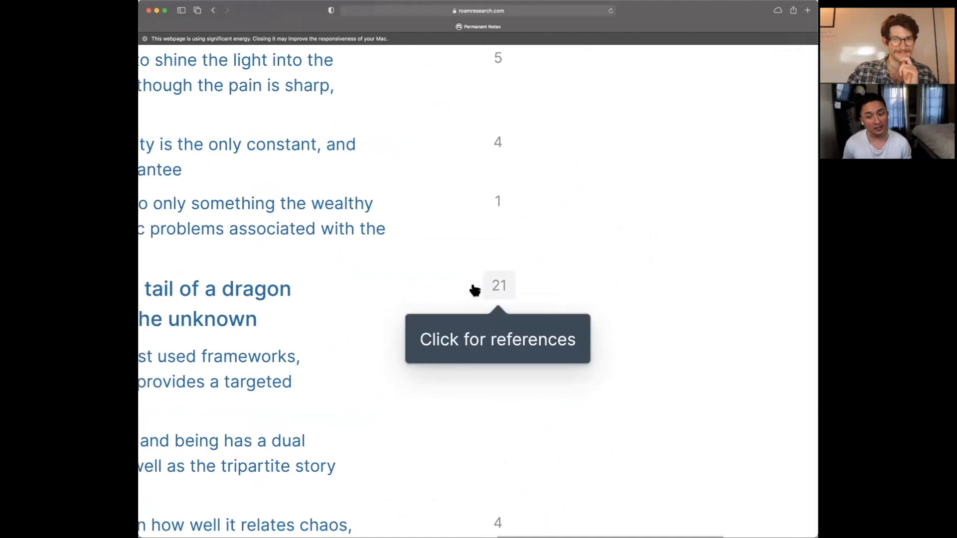
scroll(475, 290, "left", 12)
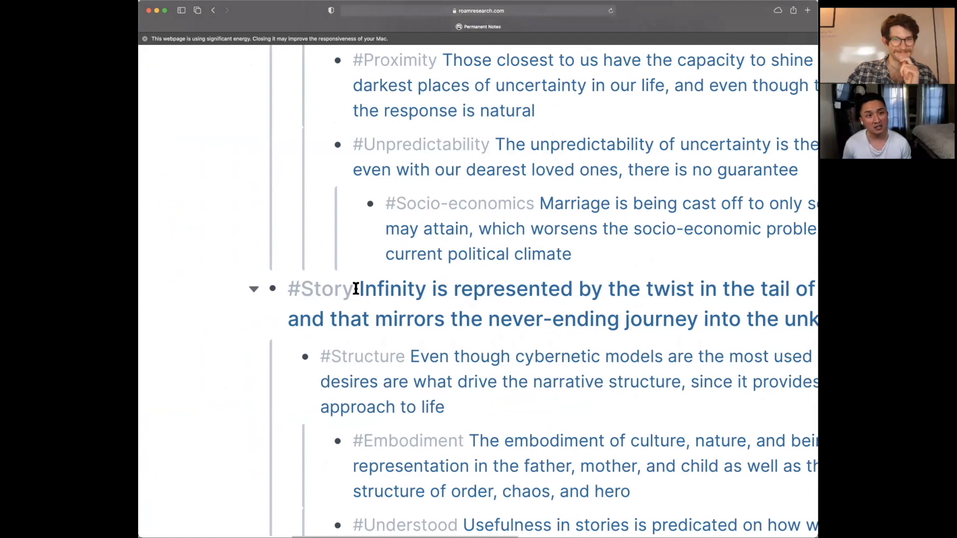
scroll(355, 289, "right", 6)
scroll(602, 292, "right", 10)
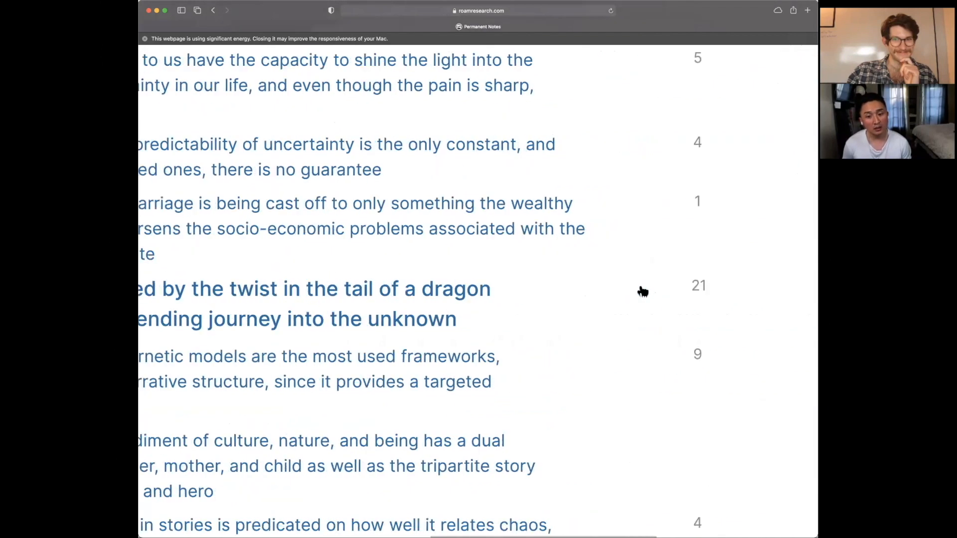
Step: Show the block references of the #Story note "Infinity is represented by the twist in the tail of a dragon" and look through them
left_click(597, 288)
scroll(598, 294, "down", 6)
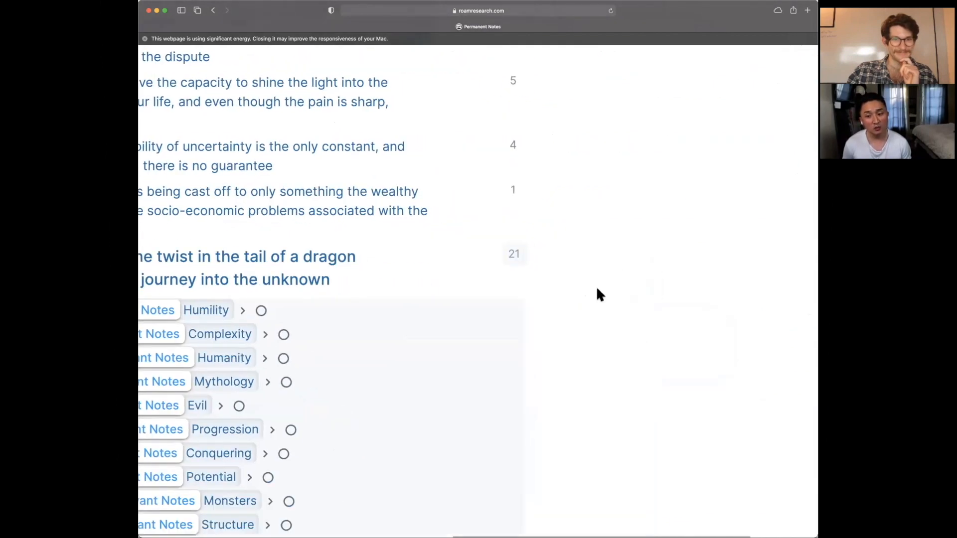
scroll(597, 289, "left", 15)
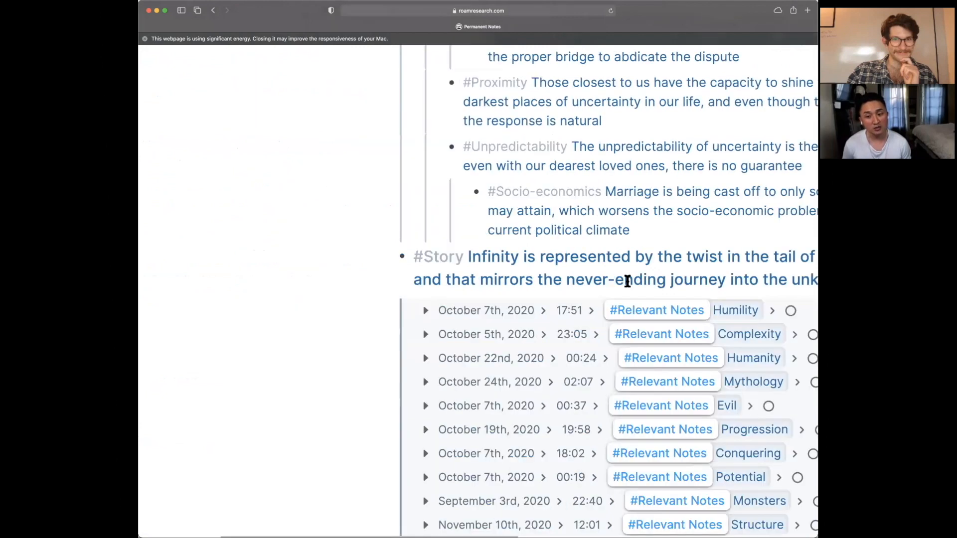
scroll(628, 282, "right", 10)
scroll(632, 239, "up", 3)
scroll(633, 229, "down", 5)
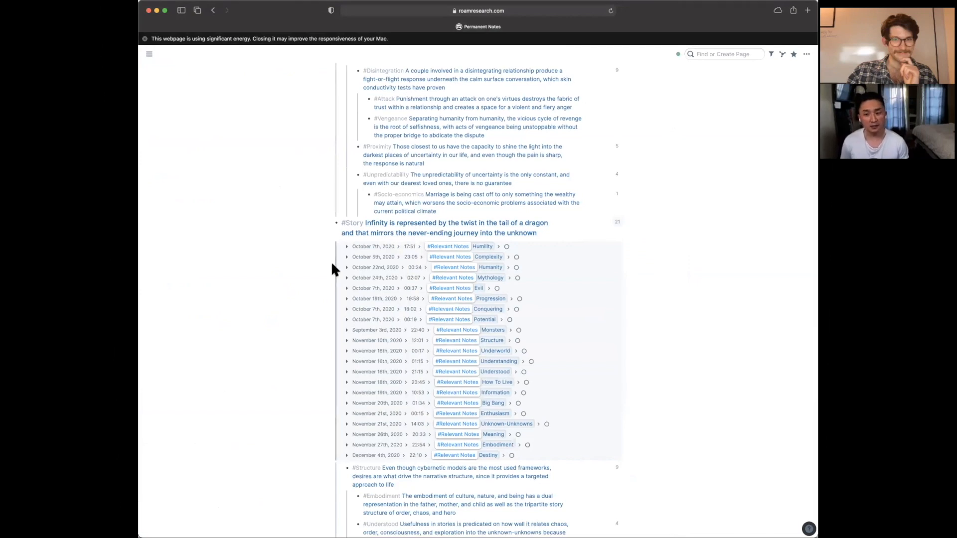
left_click(618, 223)
left_click(618, 224)
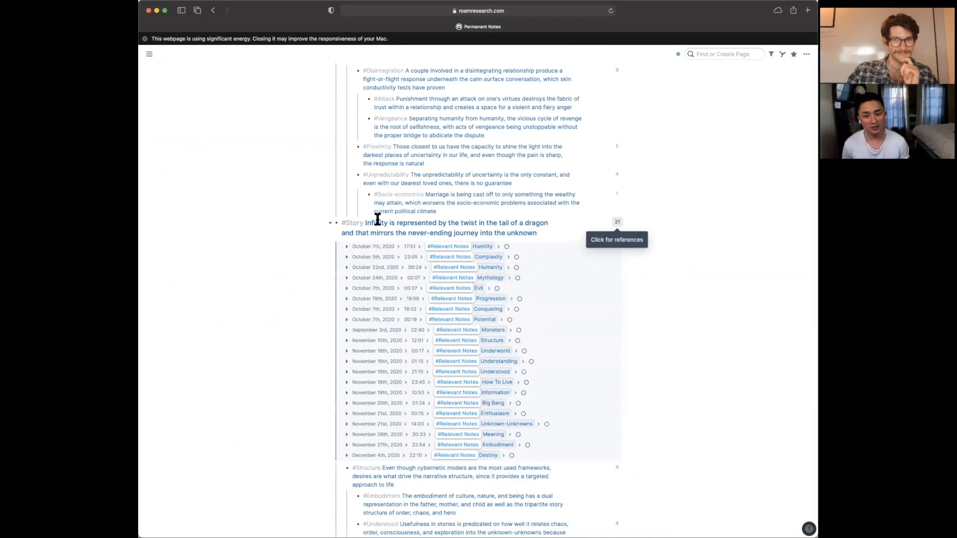
Step: Expand the Humility, Complexity and Humanity references under the #Story note and read the notes around each occurrence
left_click(447, 250)
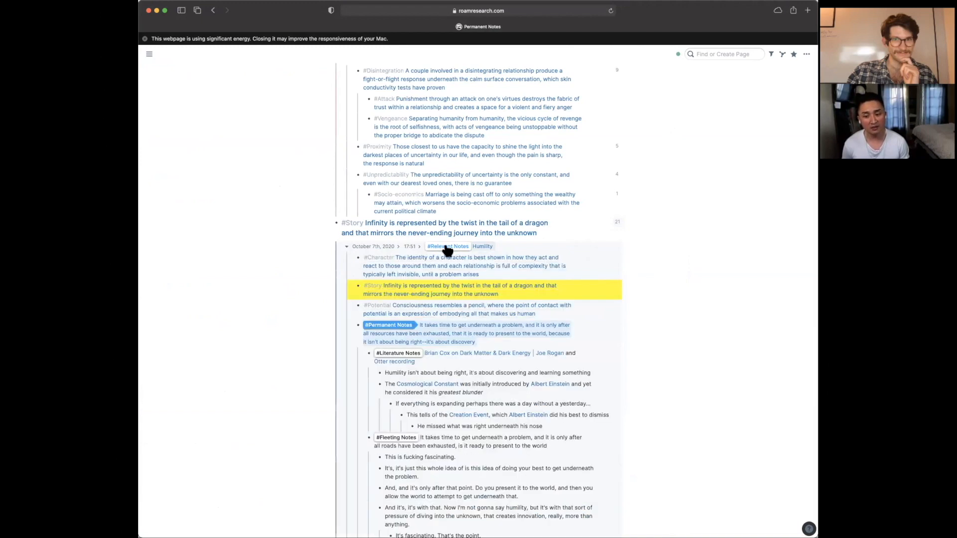
scroll(447, 251, "down", 8)
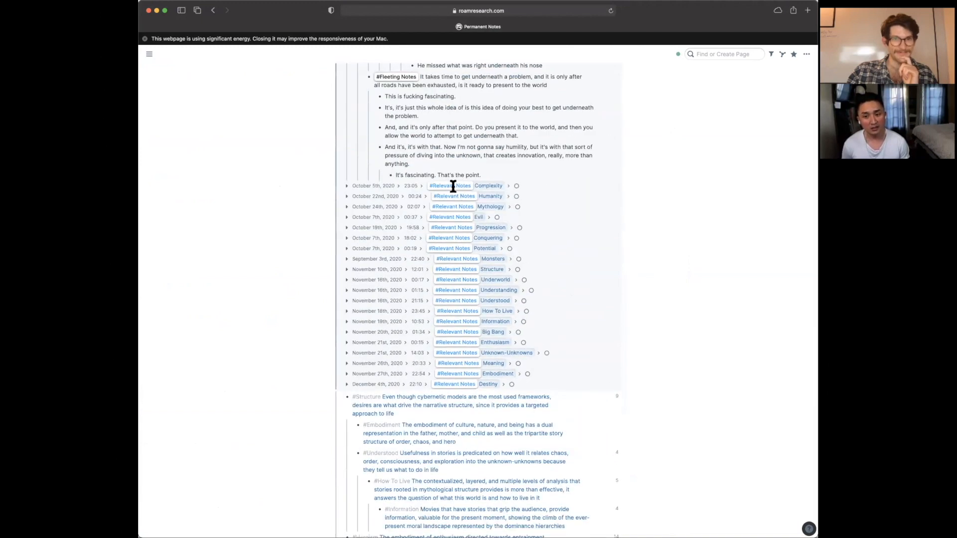
left_click(453, 185)
scroll(455, 259, "down", 3)
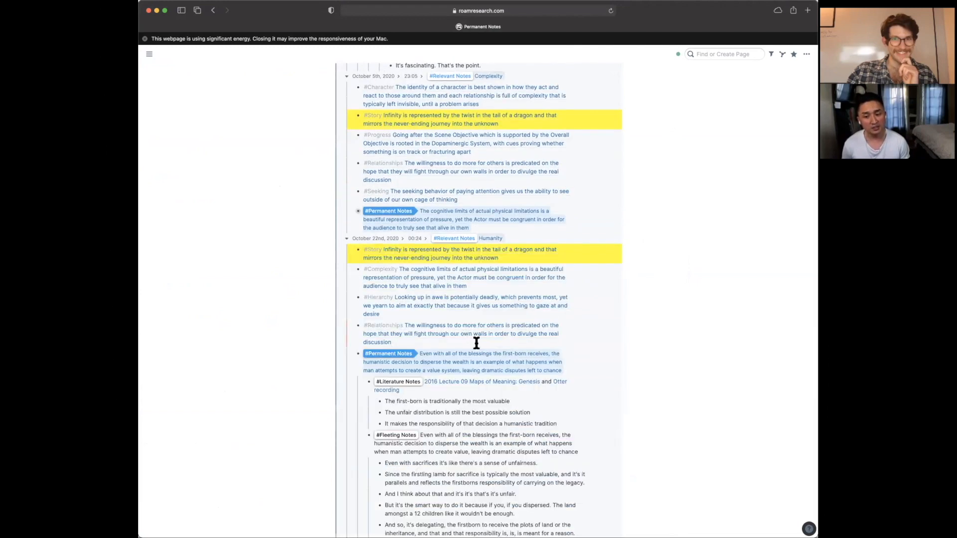
scroll(477, 343, "down", 10)
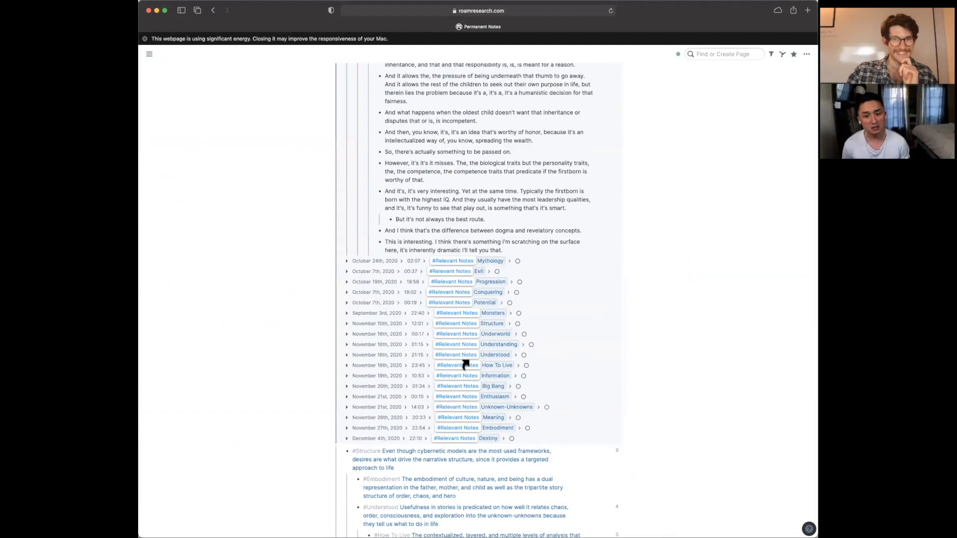
Step: Expand the Mythology and Evil references under the #Story note and read their notes
scroll(455, 370, "down", 1)
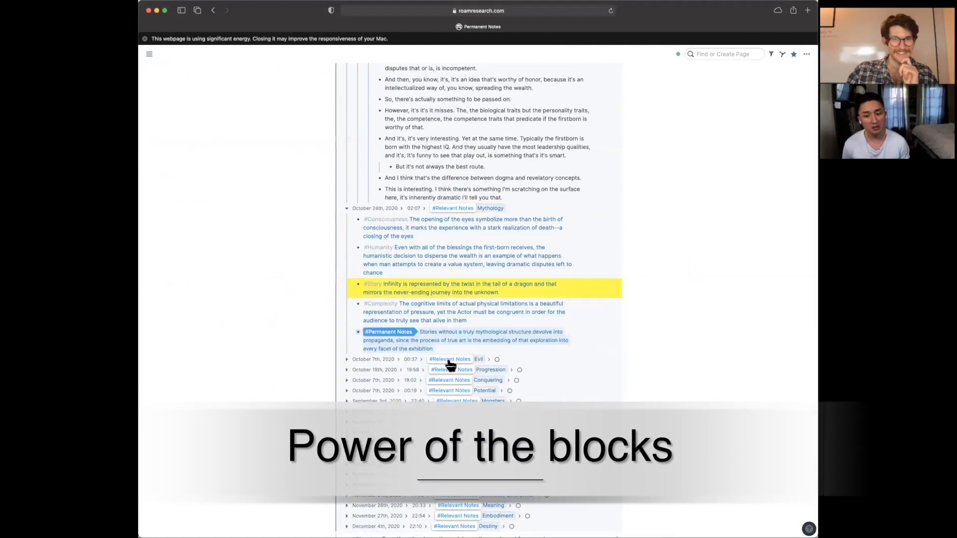
scroll(472, 387, "down", 2)
scroll(474, 388, "down", 8)
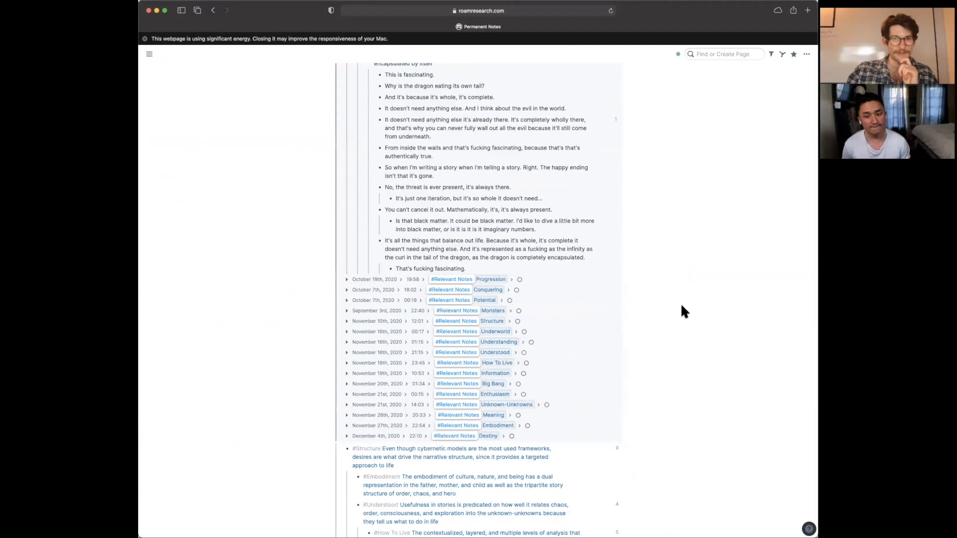
scroll(683, 312, "down", 1)
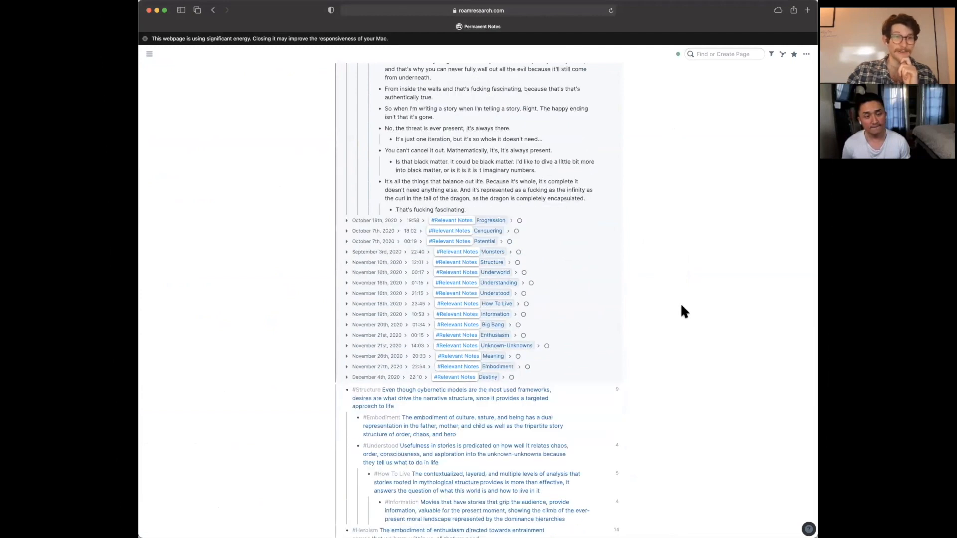